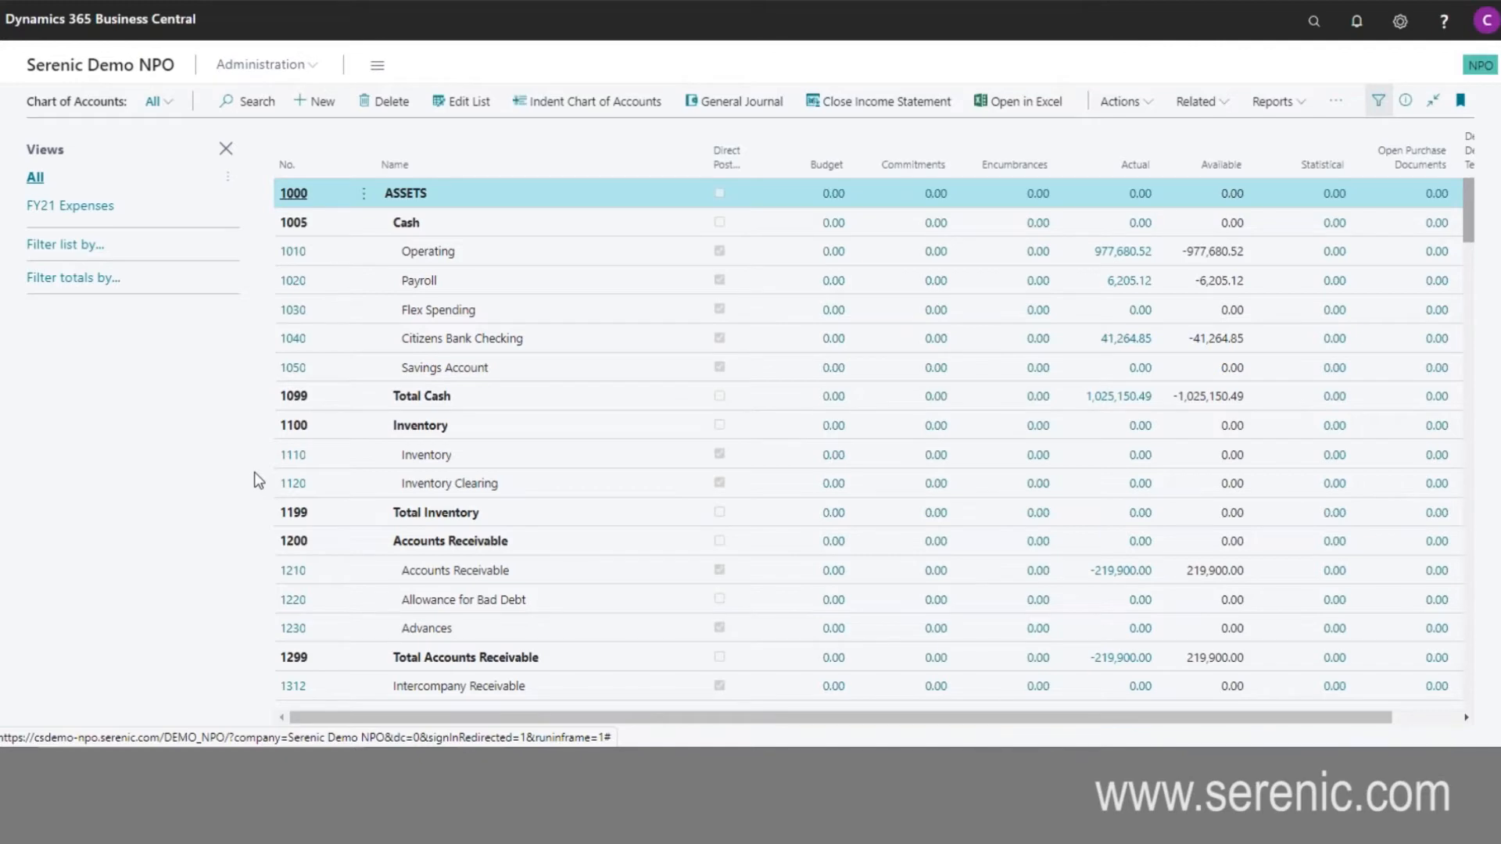
- Look through the full chart of accounts, apply the FY21 Expenses view and check its columns through Default Deferral Template
scroll(507, 423, down, 1)
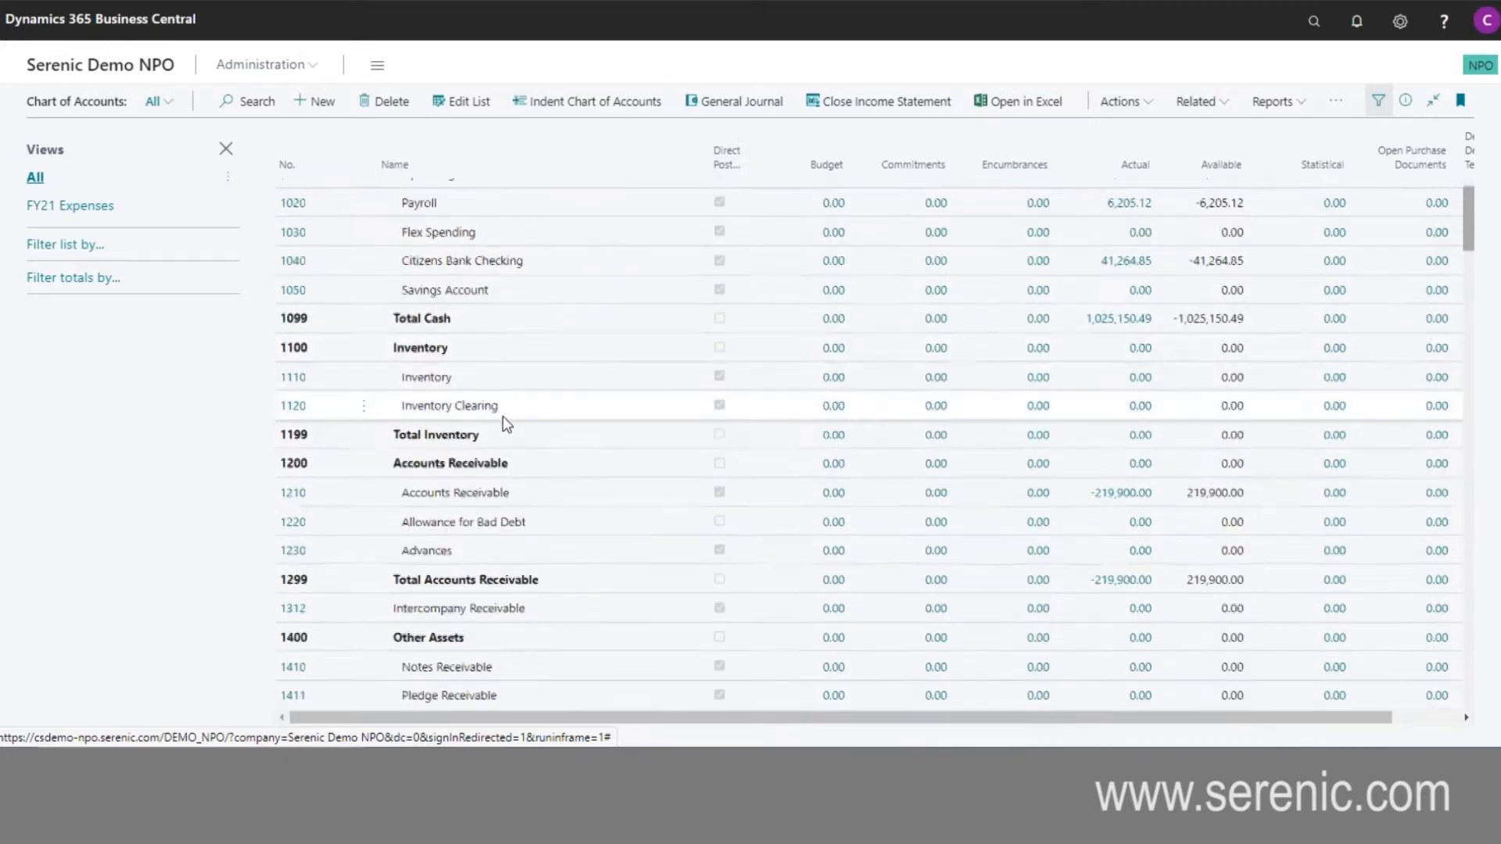
scroll(503, 416, down, 15)
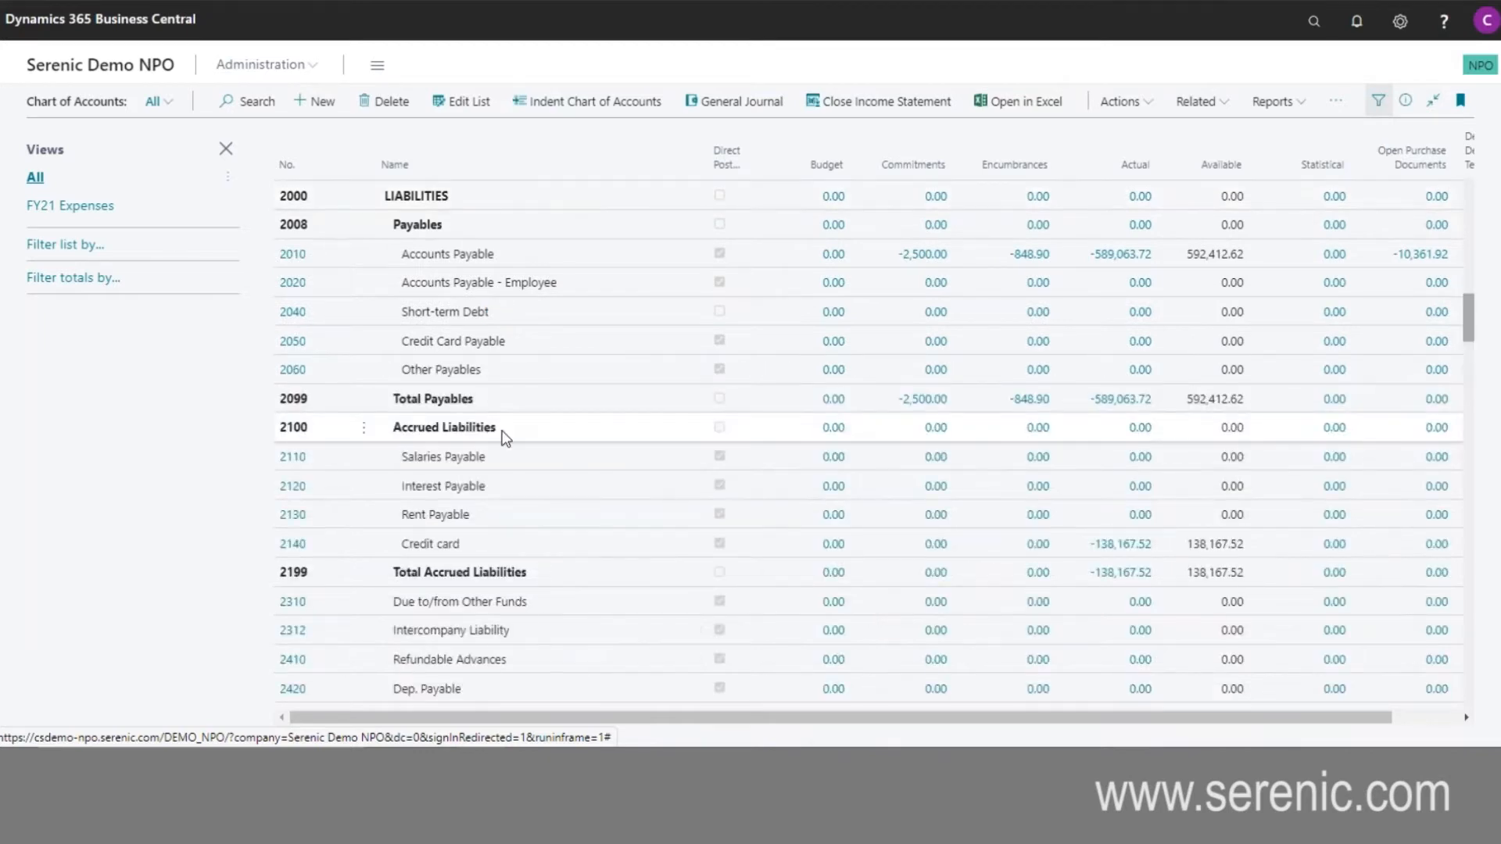
scroll(503, 434, down, 6)
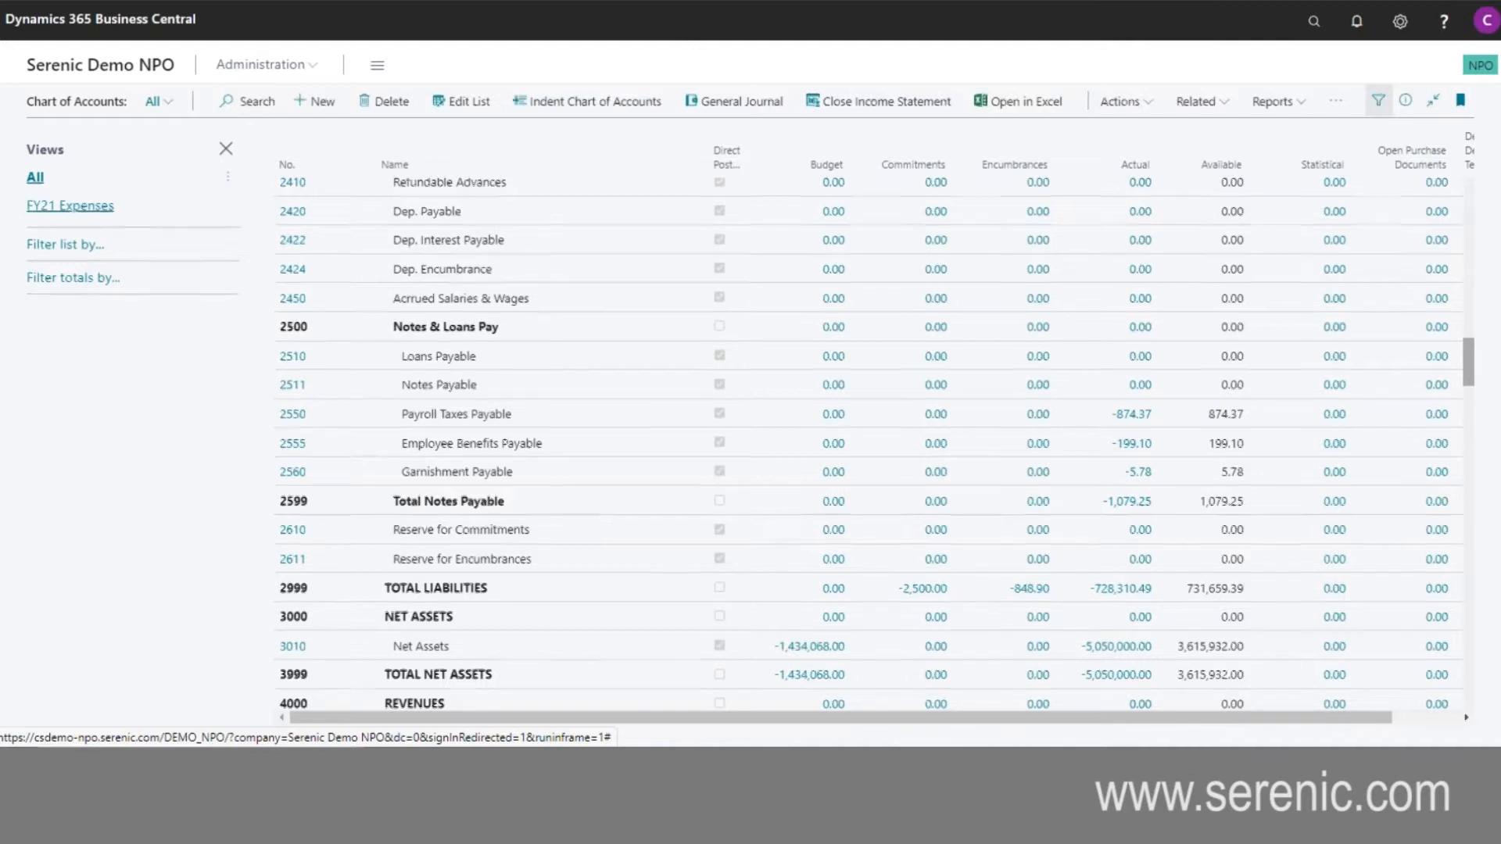
click(69, 206)
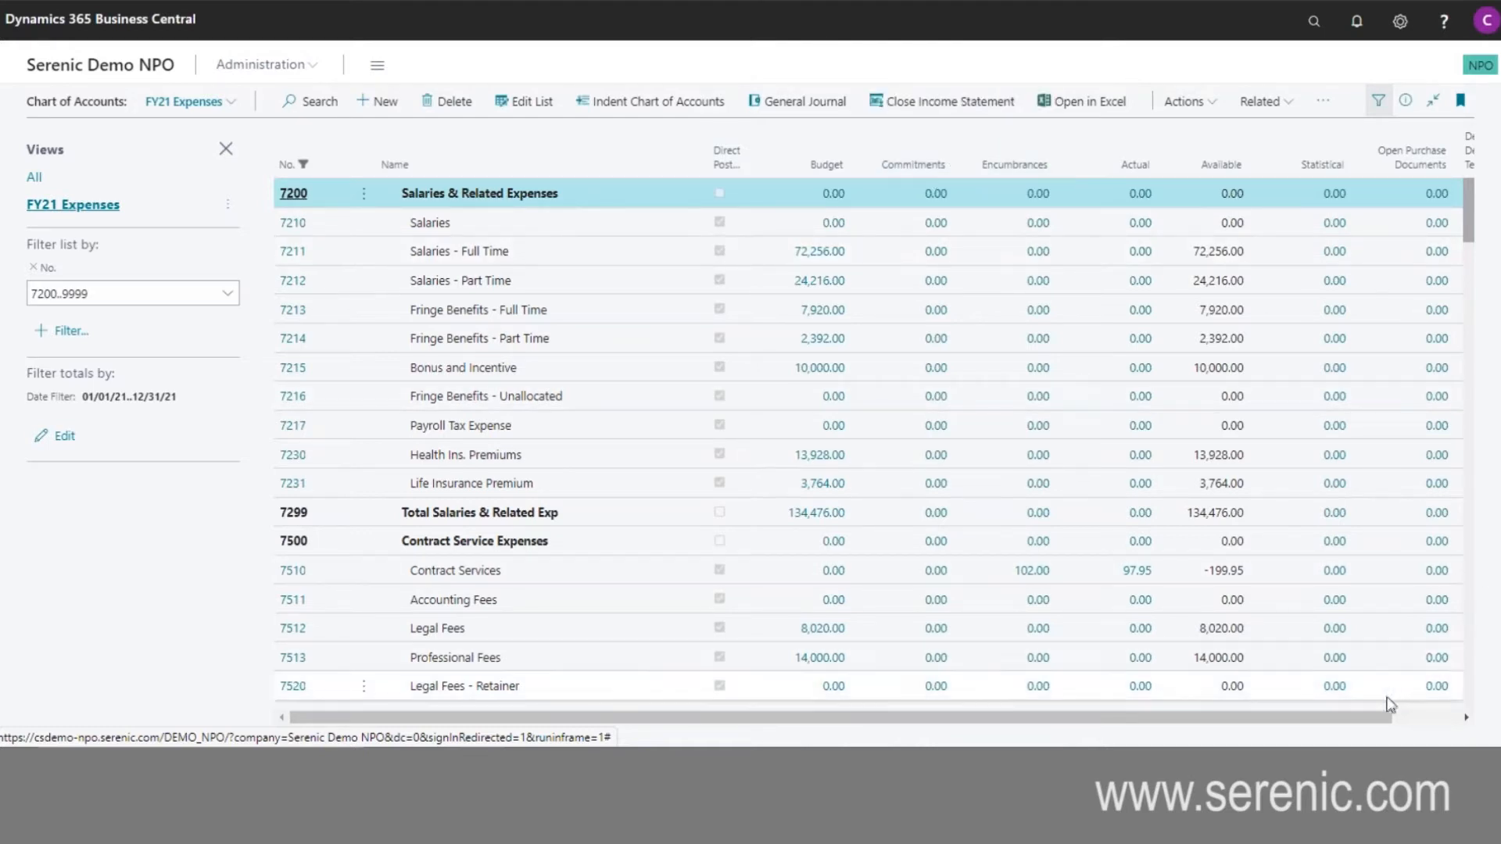
drag(1362, 715, 1453, 730)
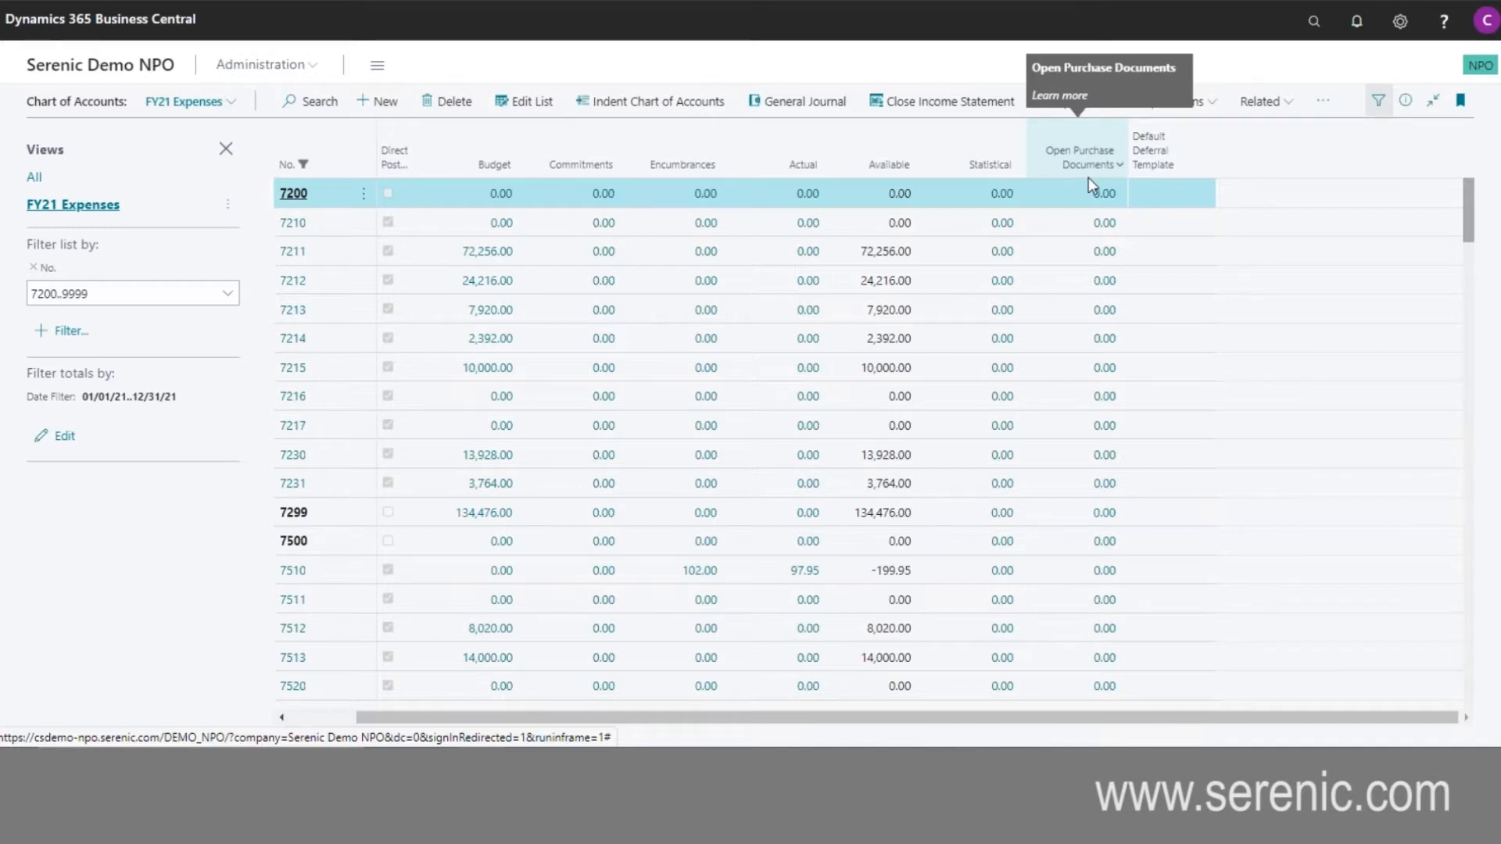
drag(1131, 717, 1064, 717)
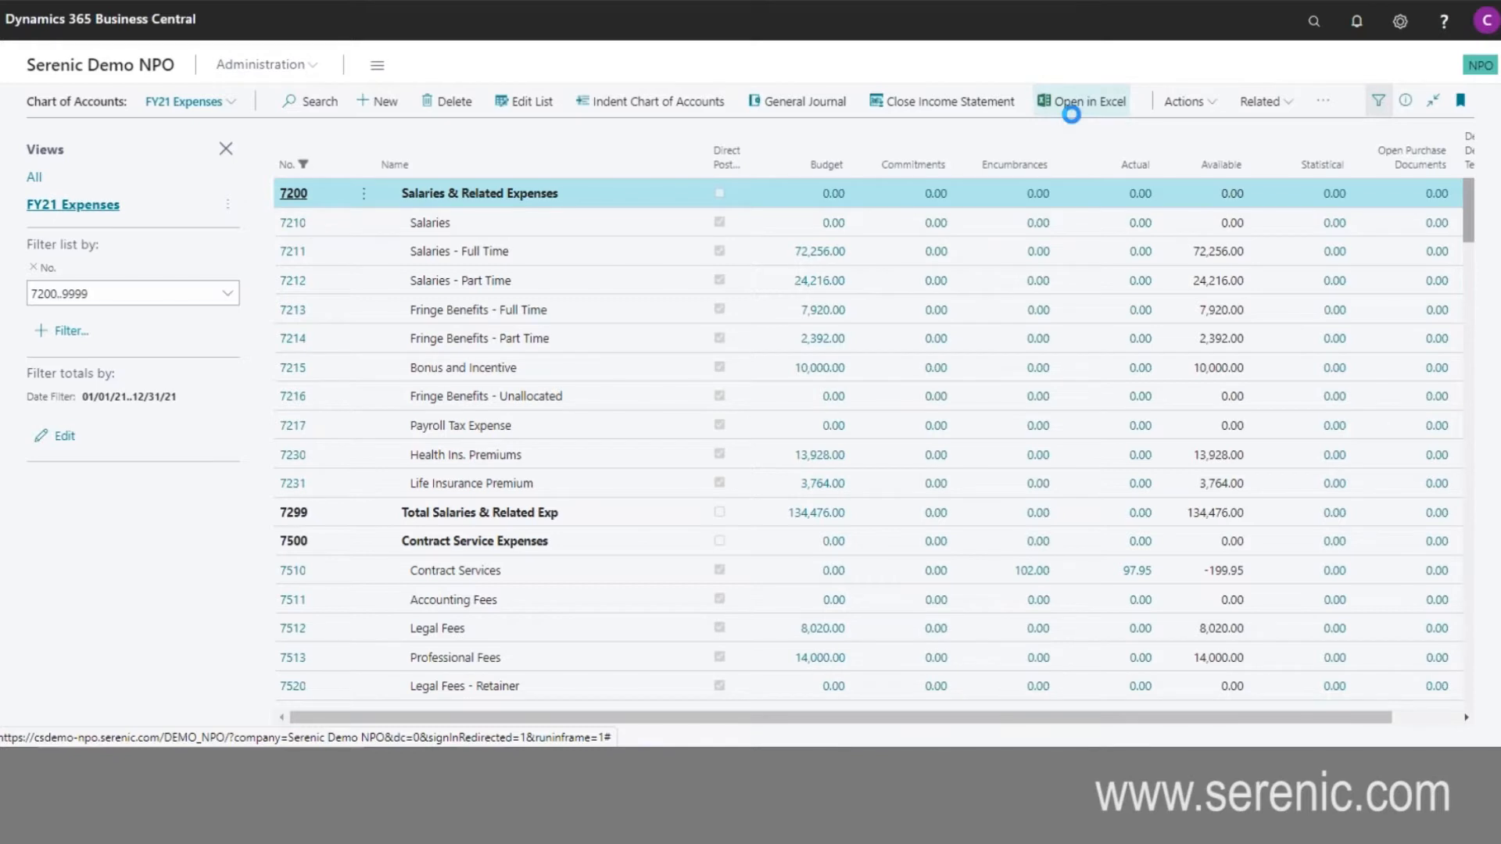
- Export the filtered chart of accounts to Excel, view the downloaded workbook and minimize the Excel windows
click(1082, 110)
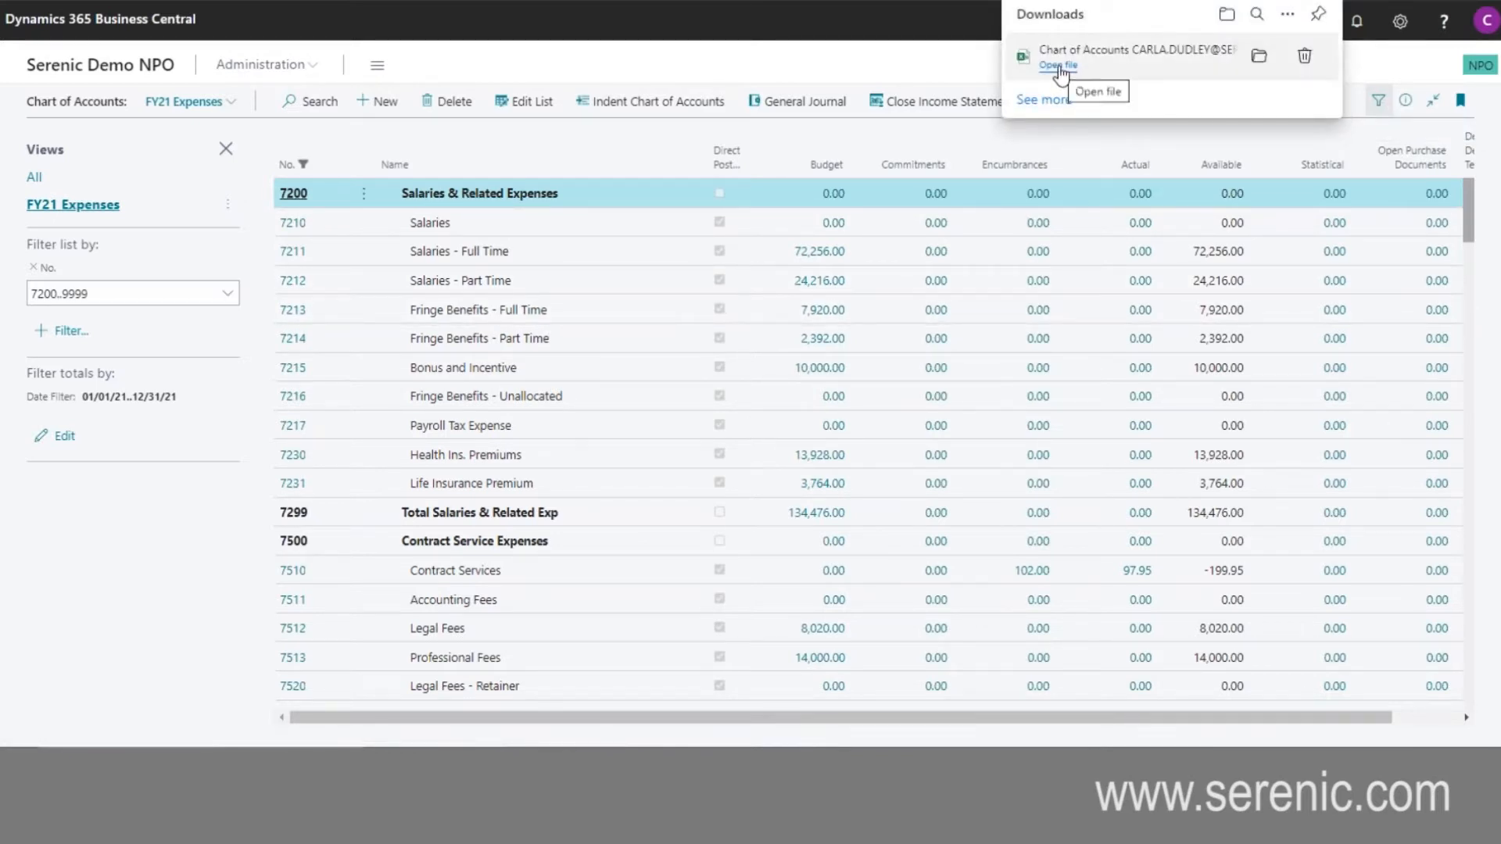
click(1061, 70)
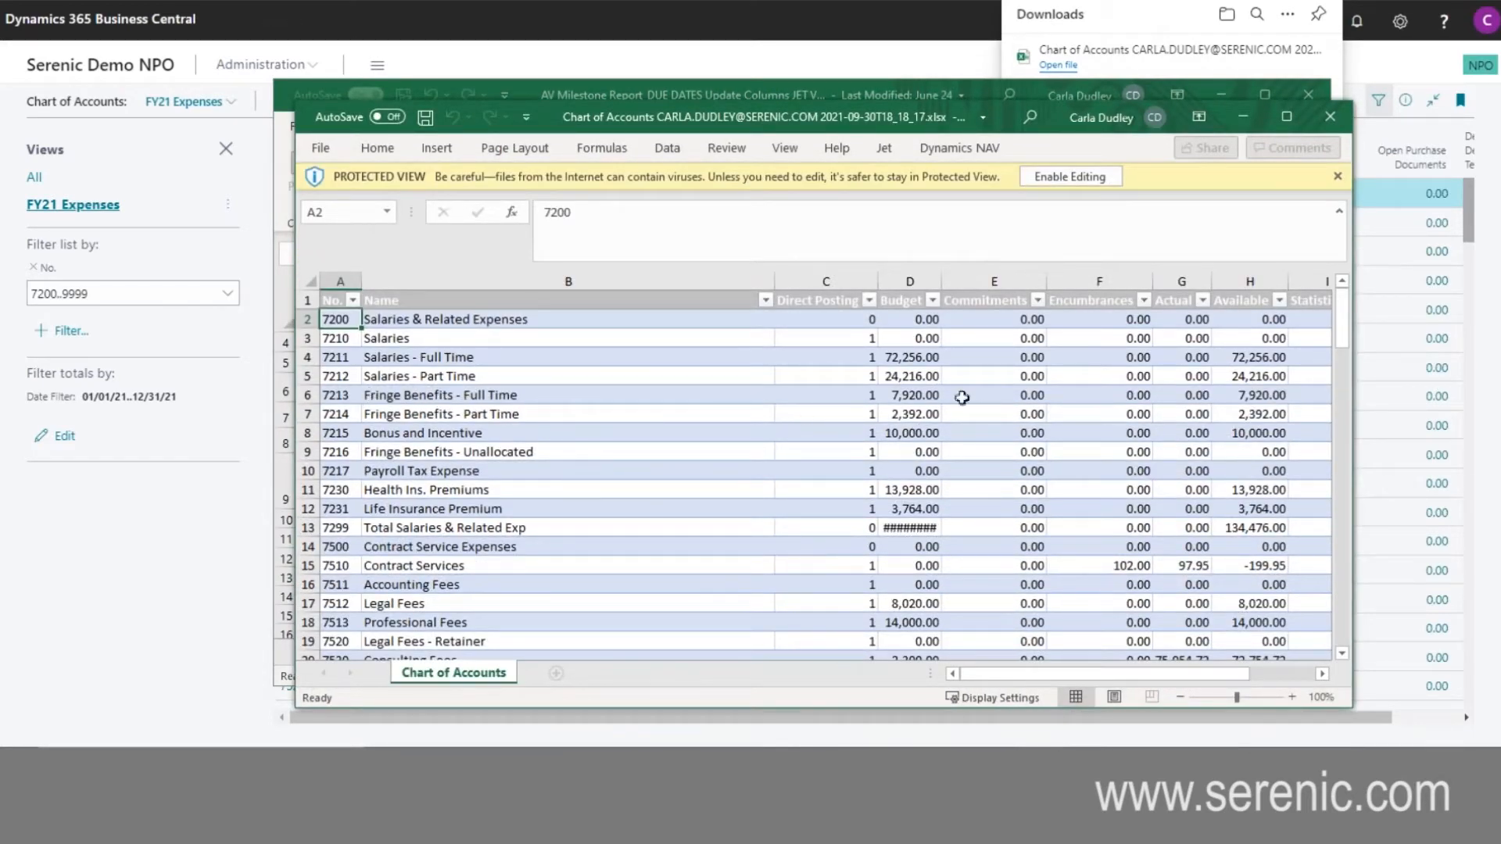
drag(1133, 673, 1172, 693)
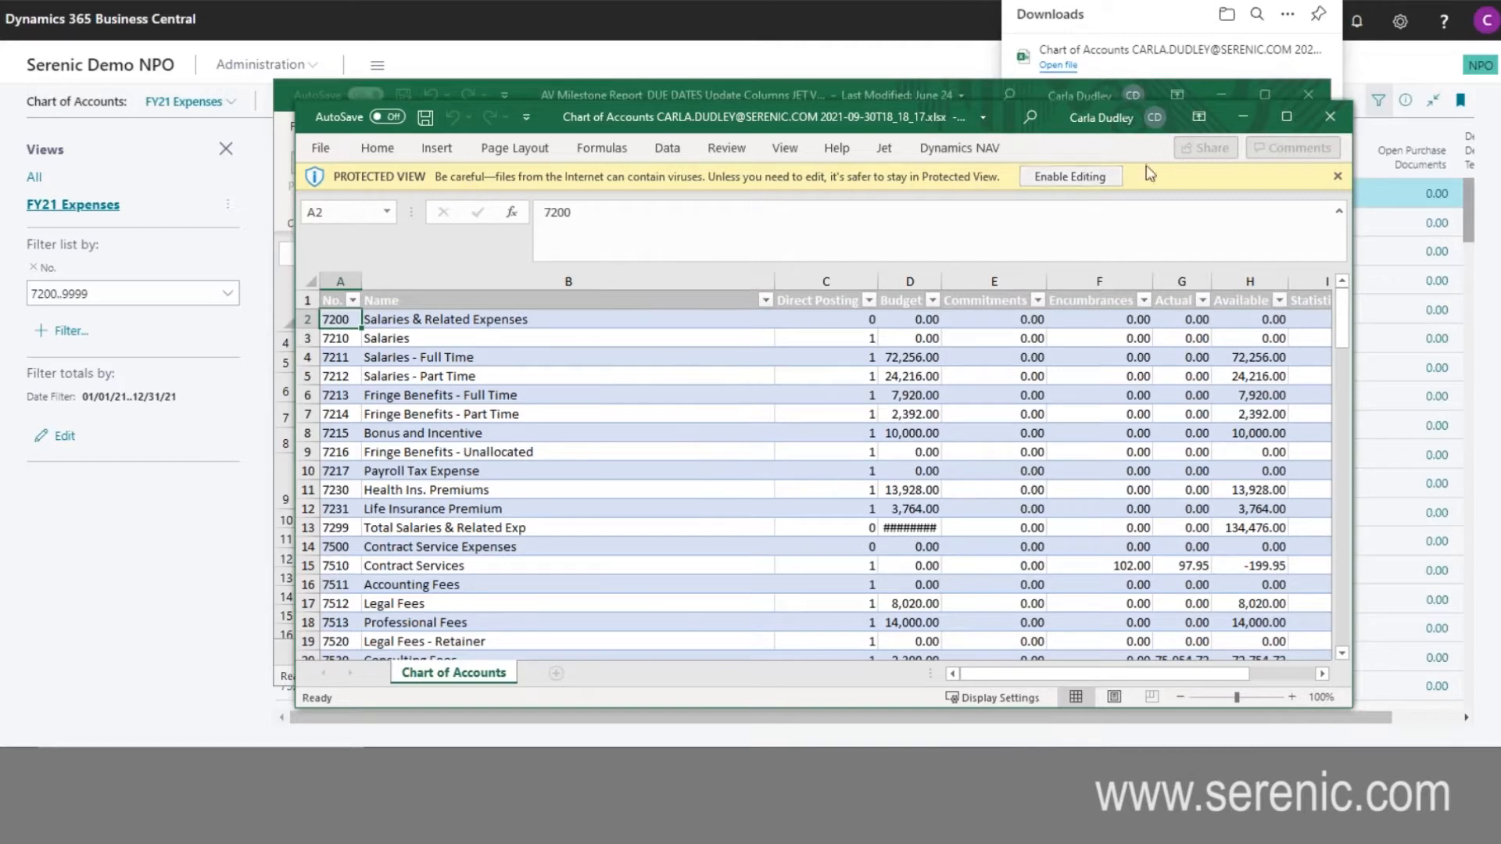
click(1235, 117)
click(1222, 96)
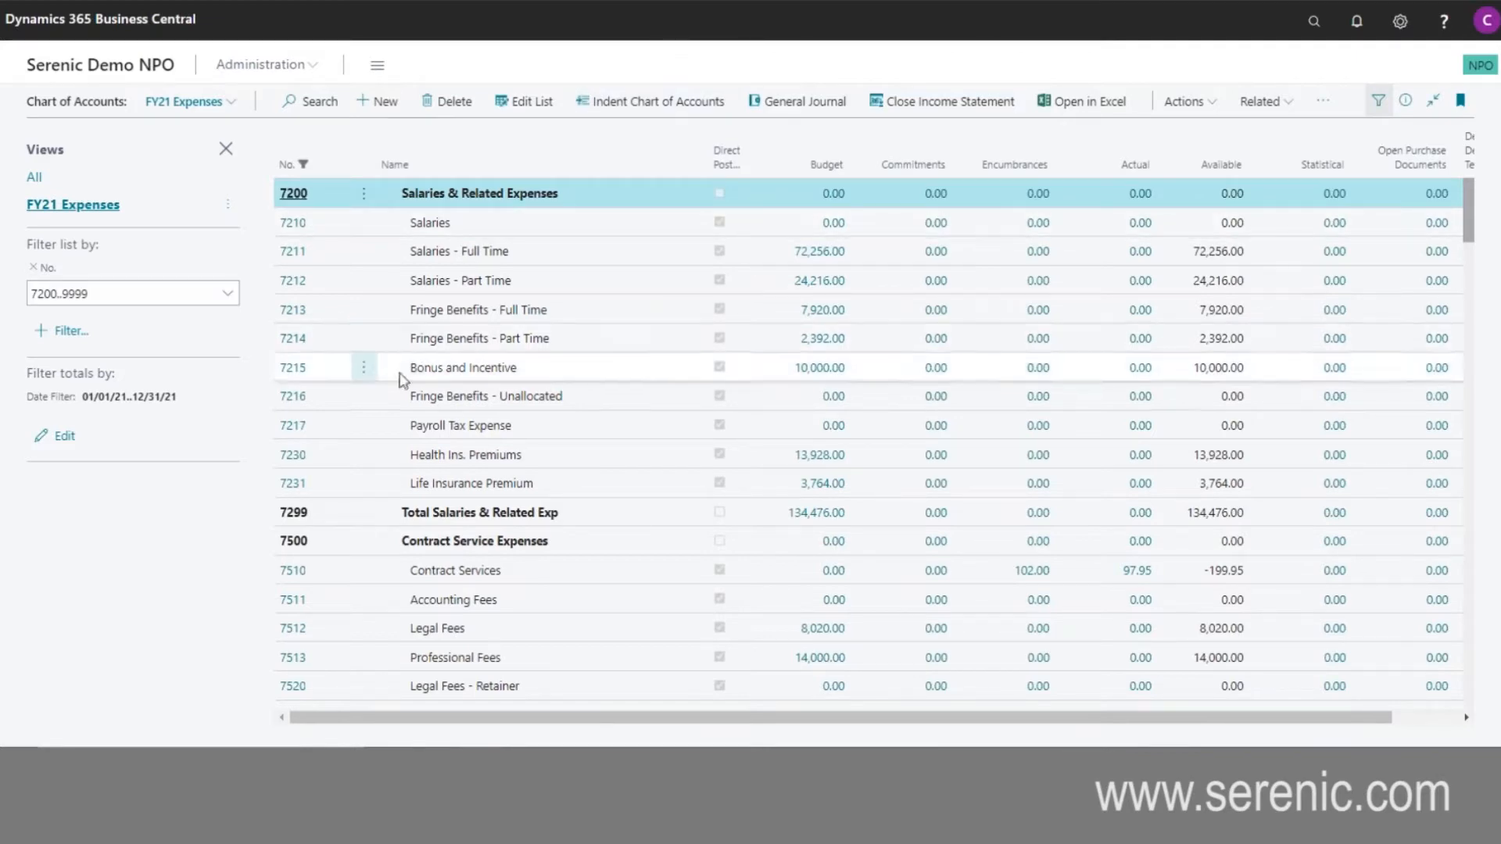
- Drill down into the general ledger entries behind the Actual amount of the Office Supplies account
scroll(494, 430, down, 2)
scroll(493, 430, down, 5)
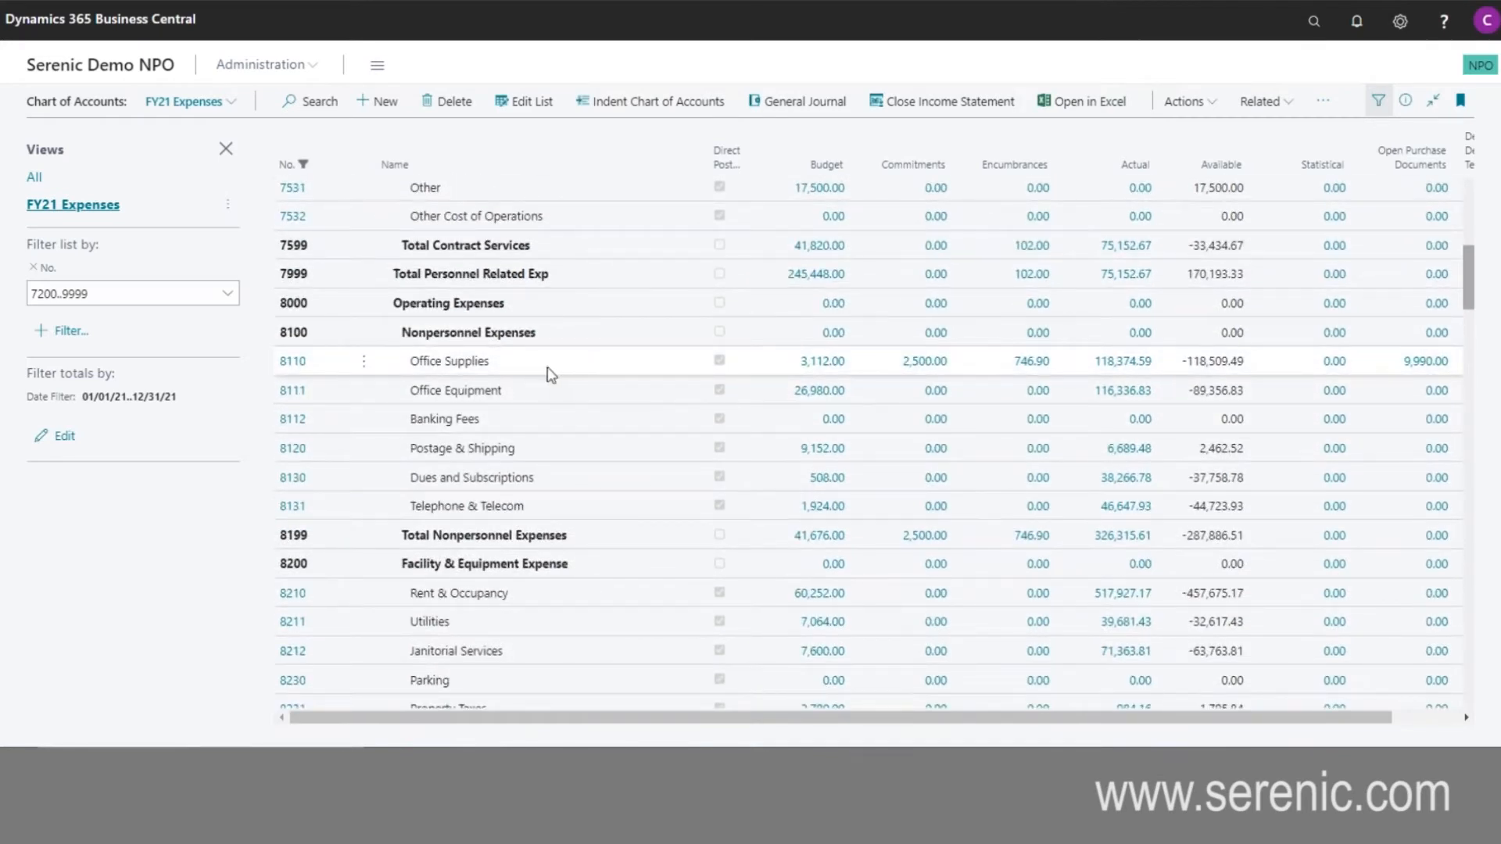
click(549, 364)
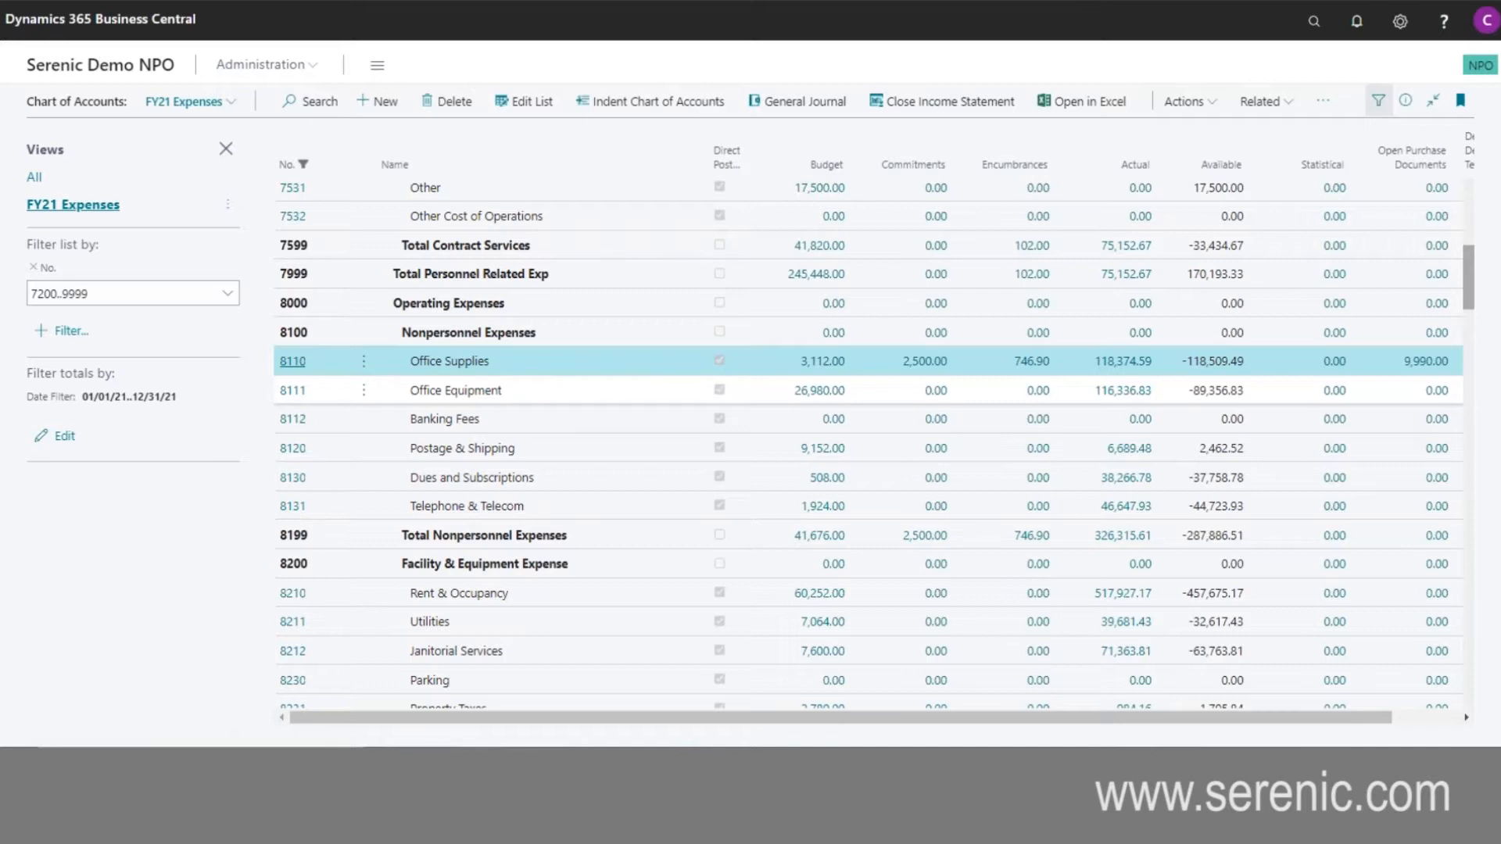
click(1123, 364)
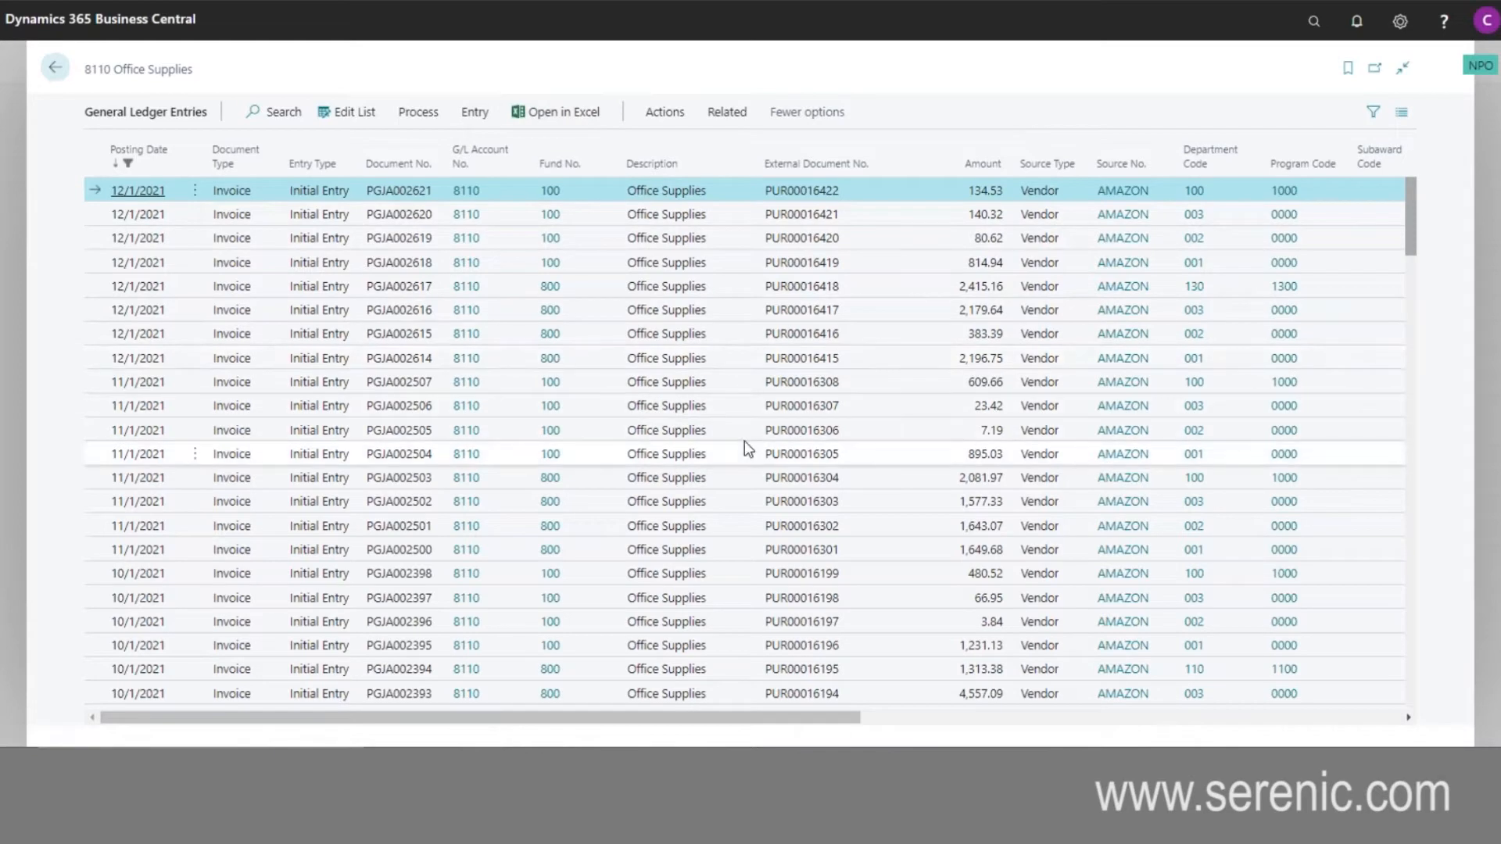
- Find the entries related to the 6/22/2021 Office Supplies invoice and open its posted purchase invoice
scroll(737, 374, down, 3)
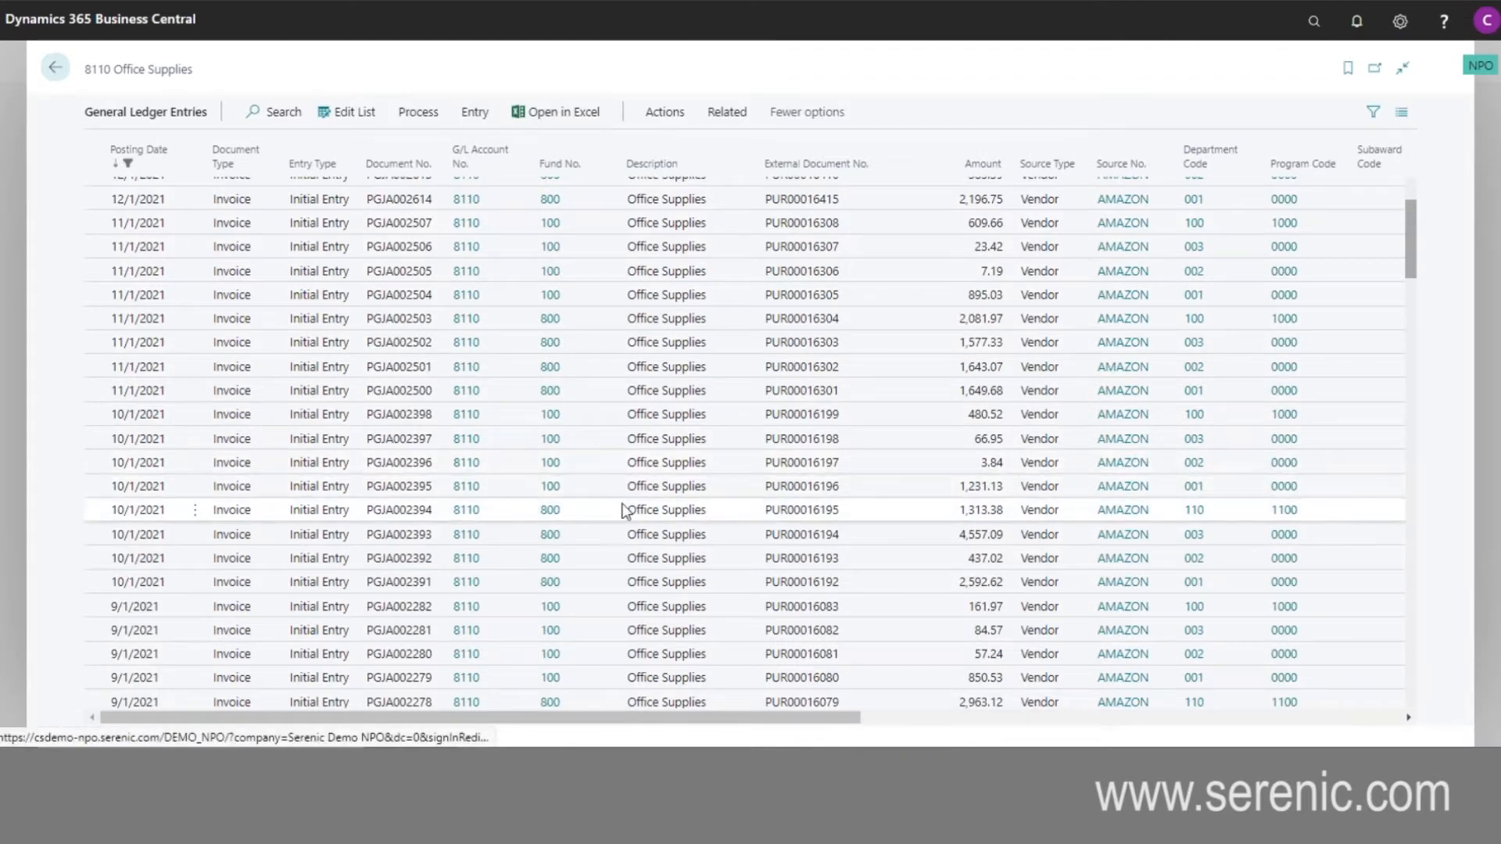
scroll(465, 485, down, 5)
scroll(471, 459, down, 5)
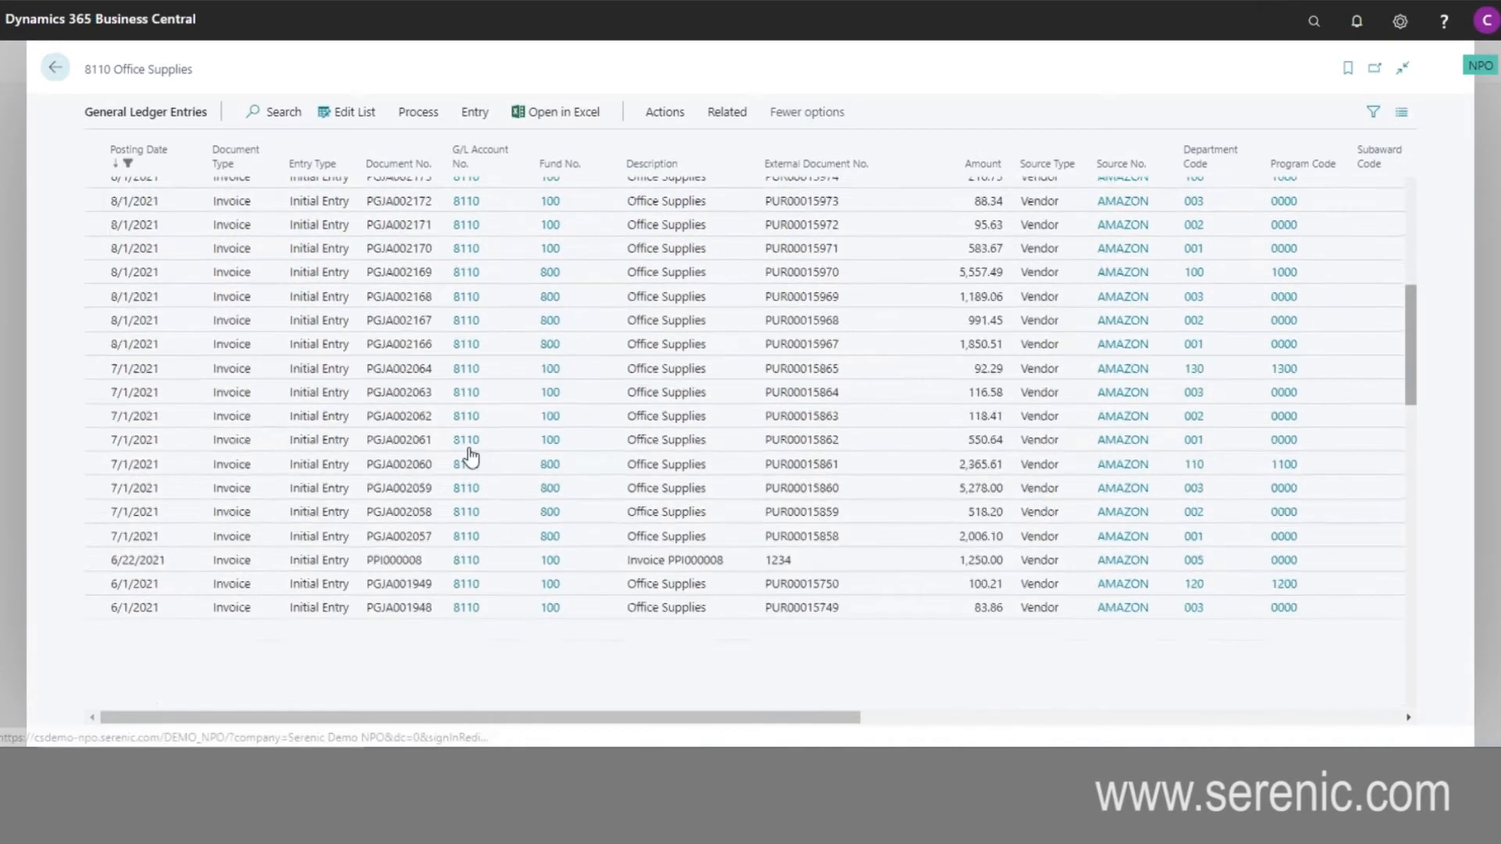
click(96, 543)
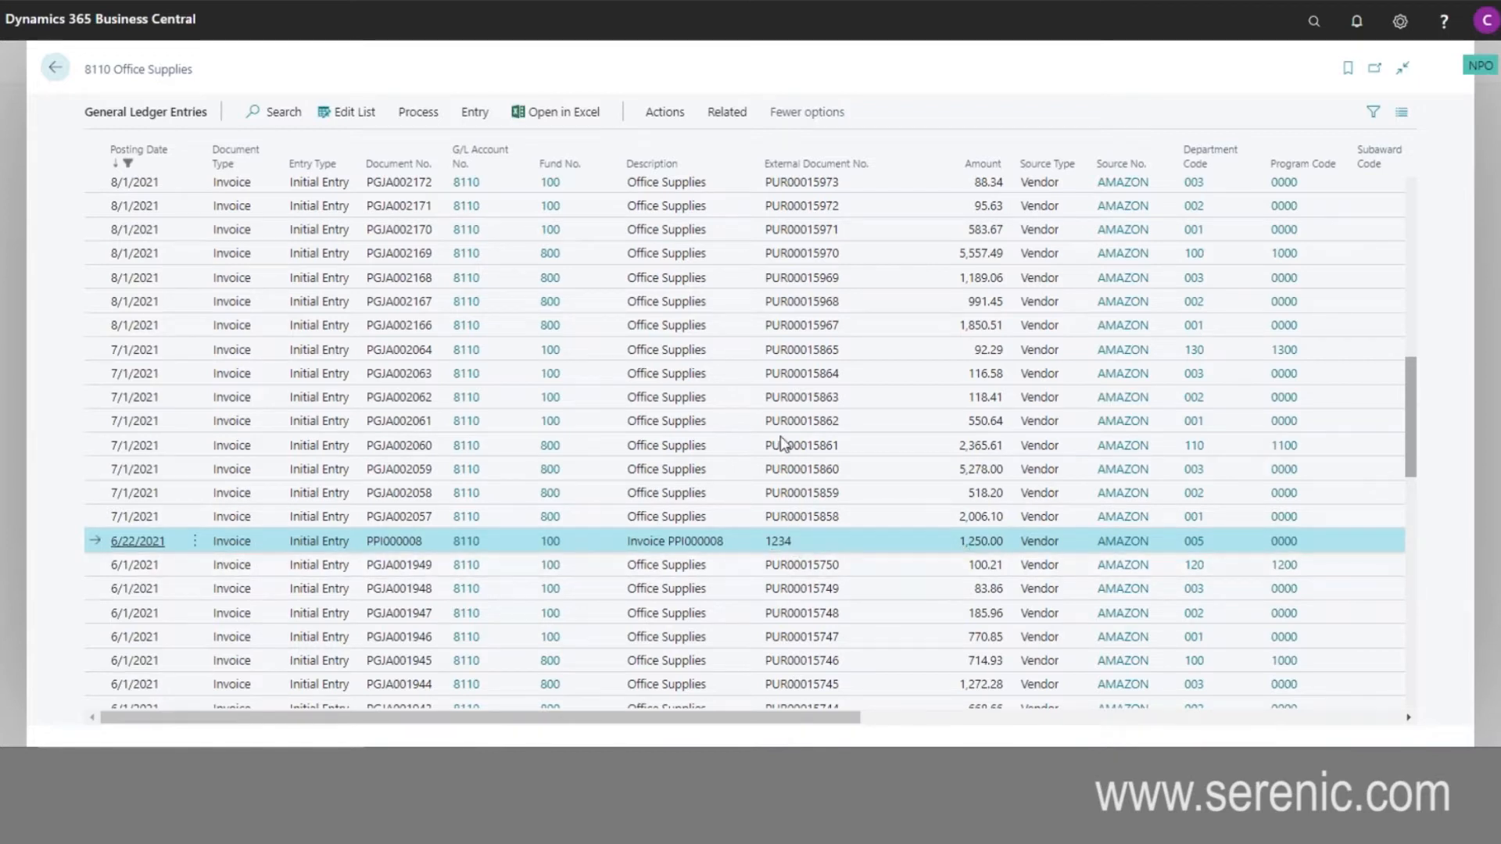
click(665, 117)
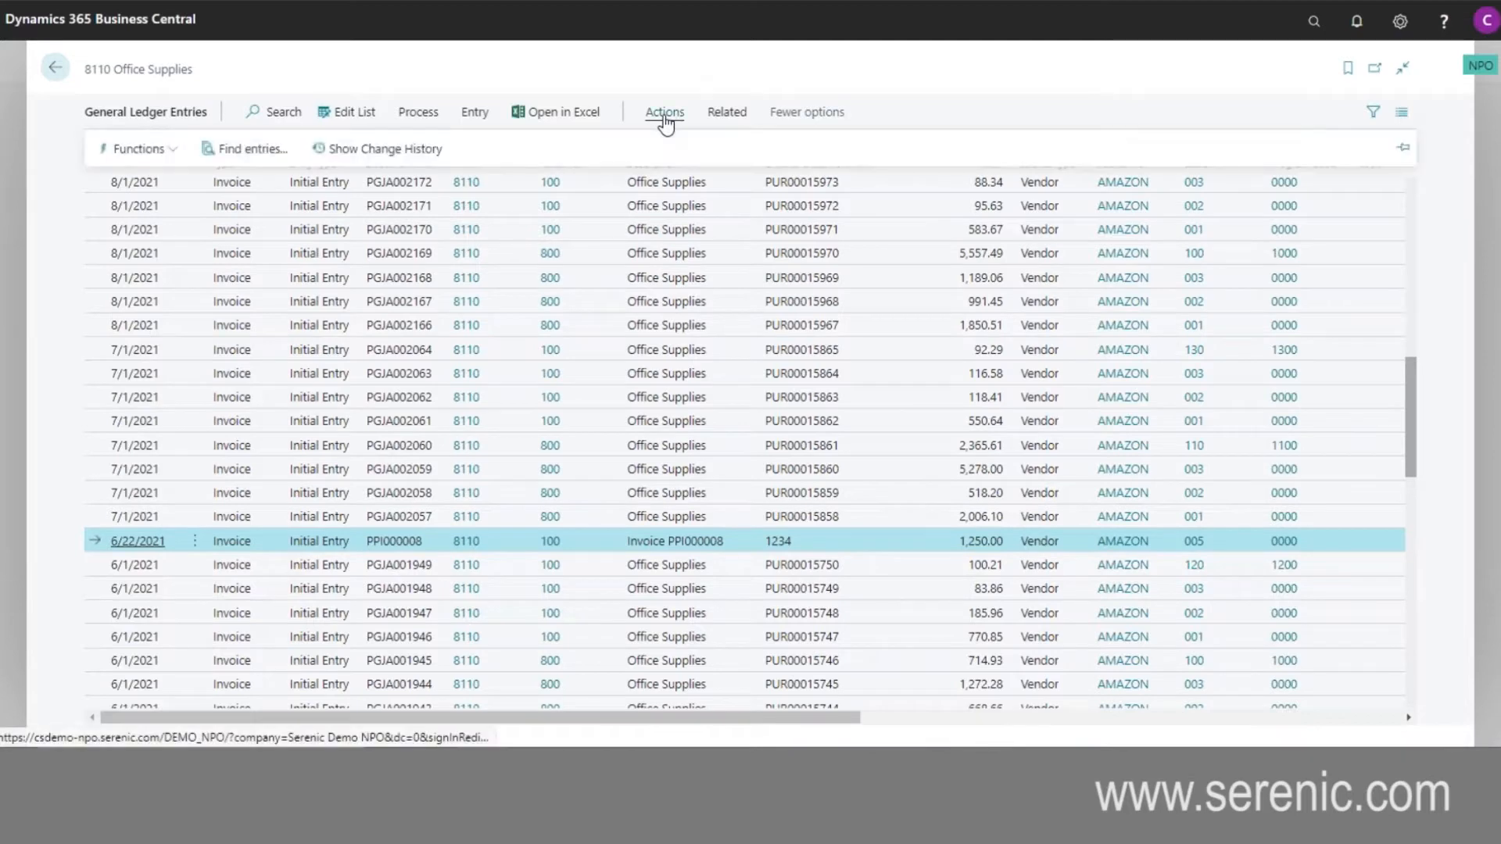
click(246, 150)
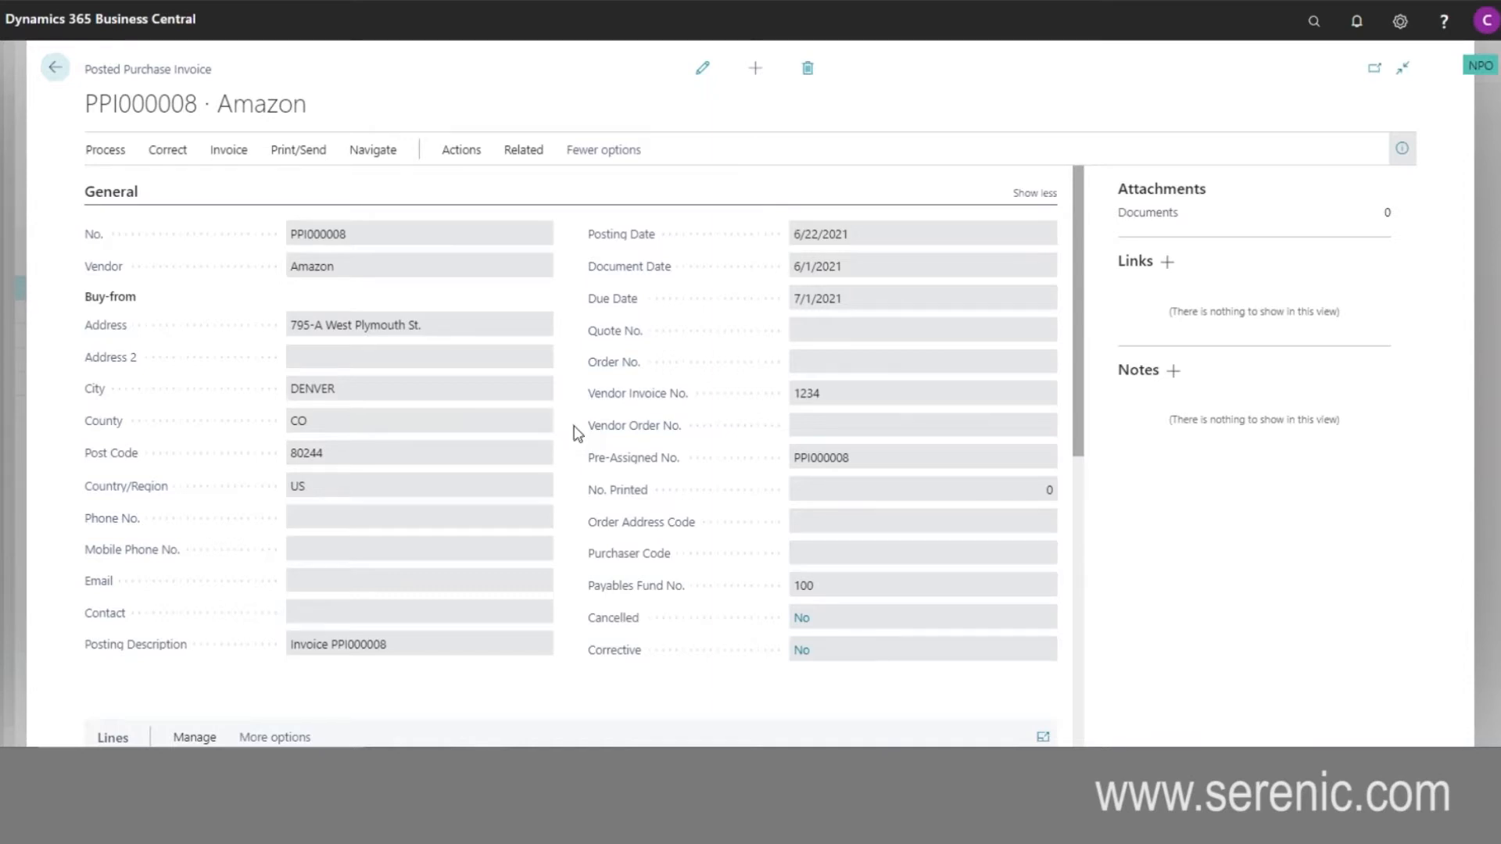
- Review the posted purchase invoice's lines, totals and audit details, and return to the Office Supplies ledger entries
scroll(574, 424, down, 3)
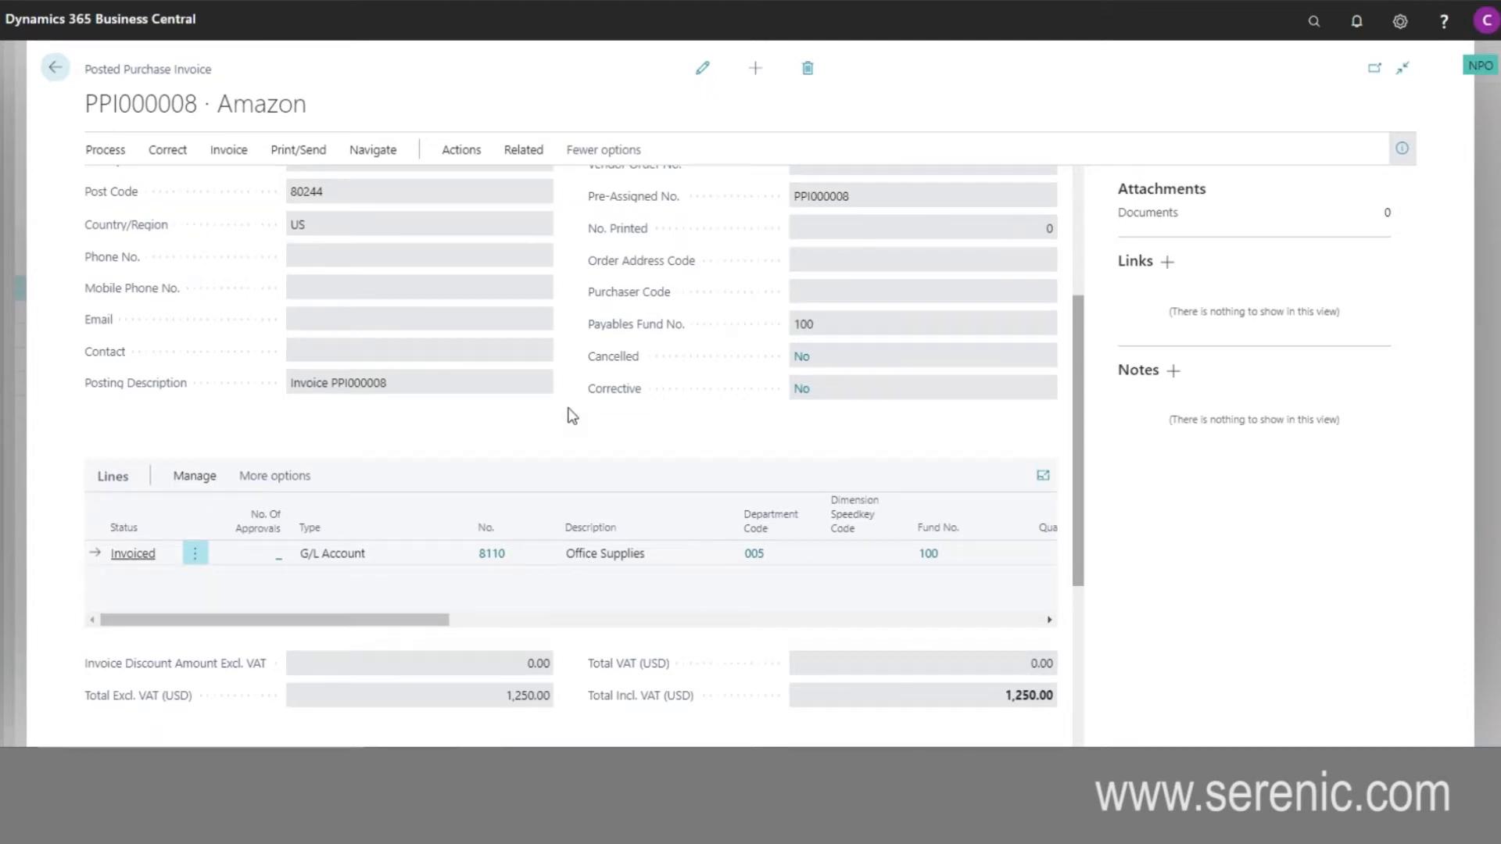
scroll(573, 416, down, 4)
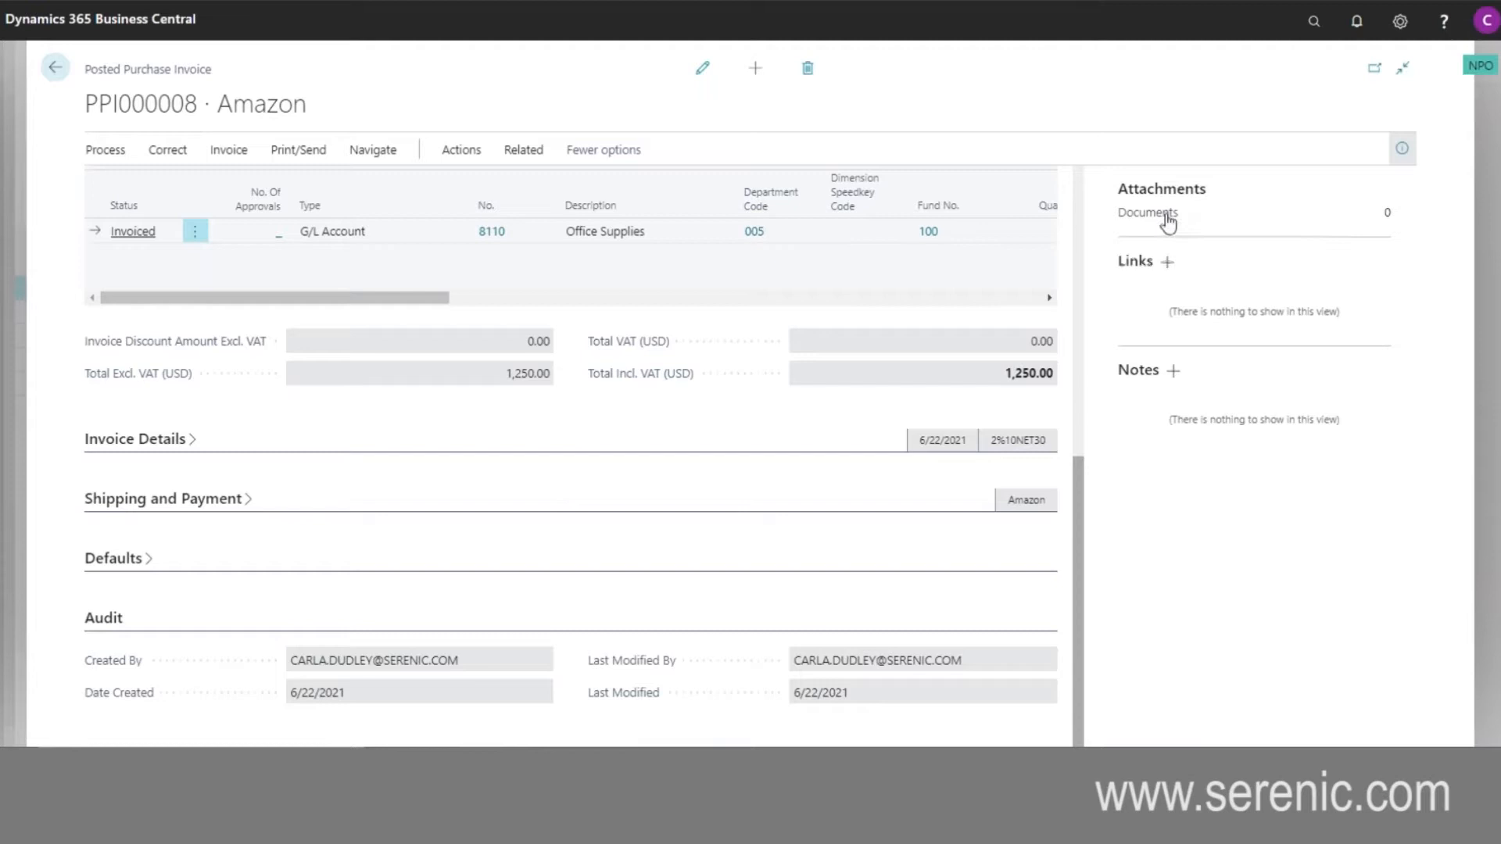
scroll(512, 508, up, 6)
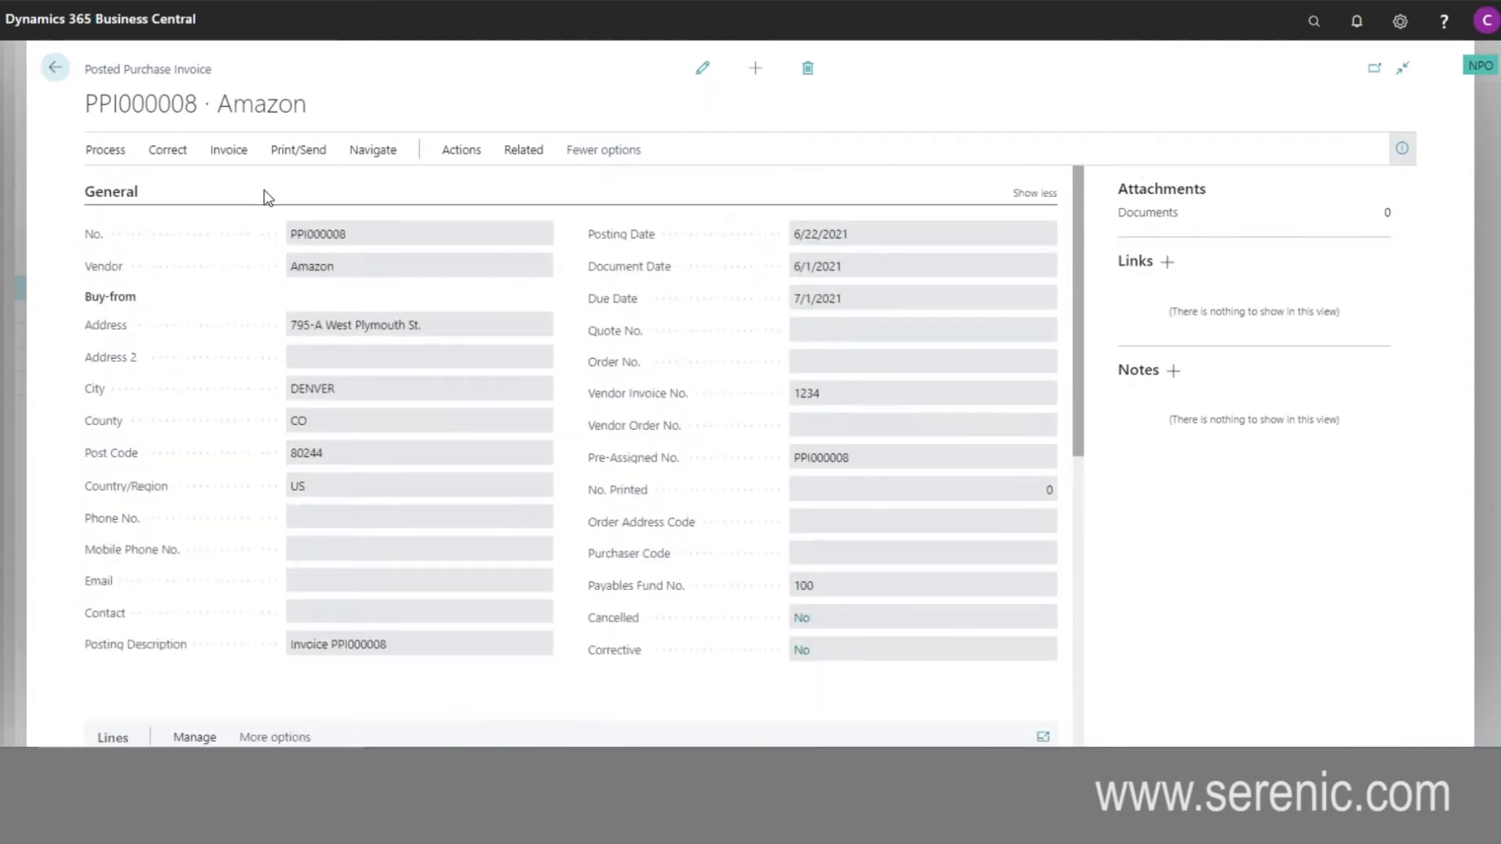
click(54, 72)
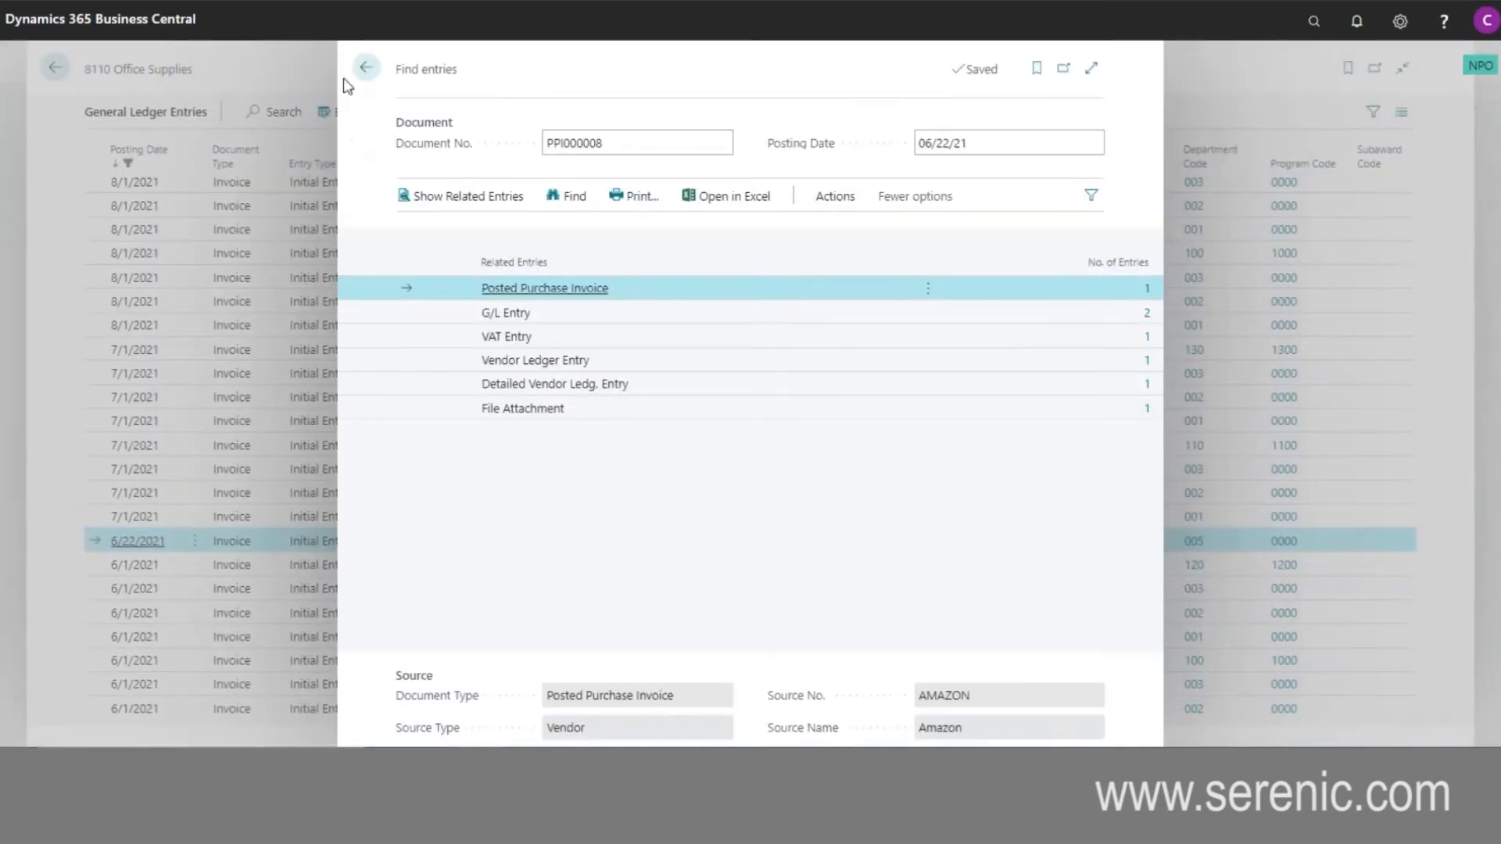
click(365, 69)
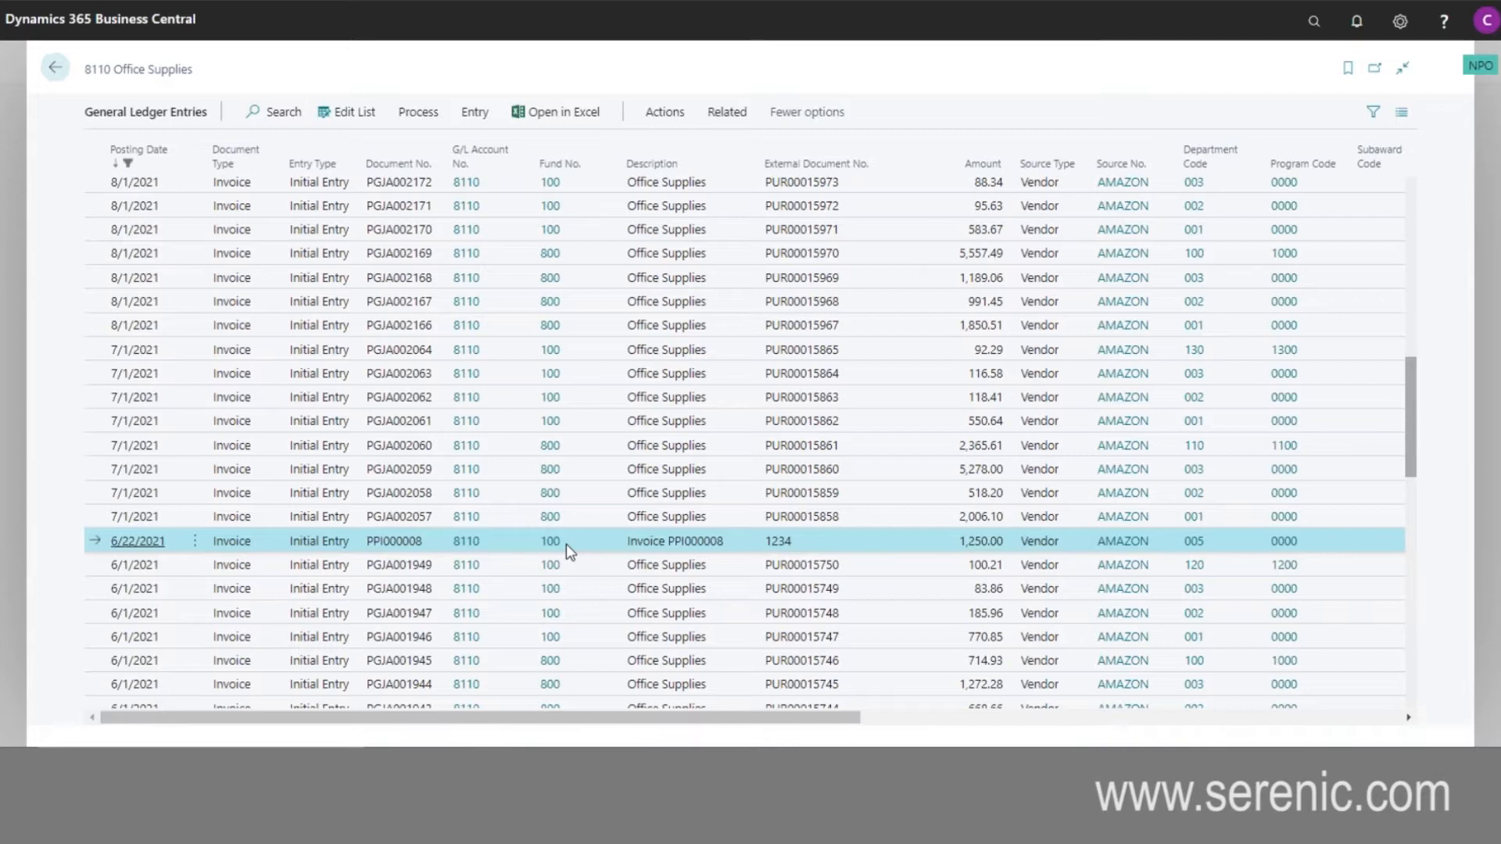
- Examine the ledger entries' dimension columns, view the GL Dimensions Setup PDF in Acrobat and switch back to Business Central
drag(870, 717, 1201, 731)
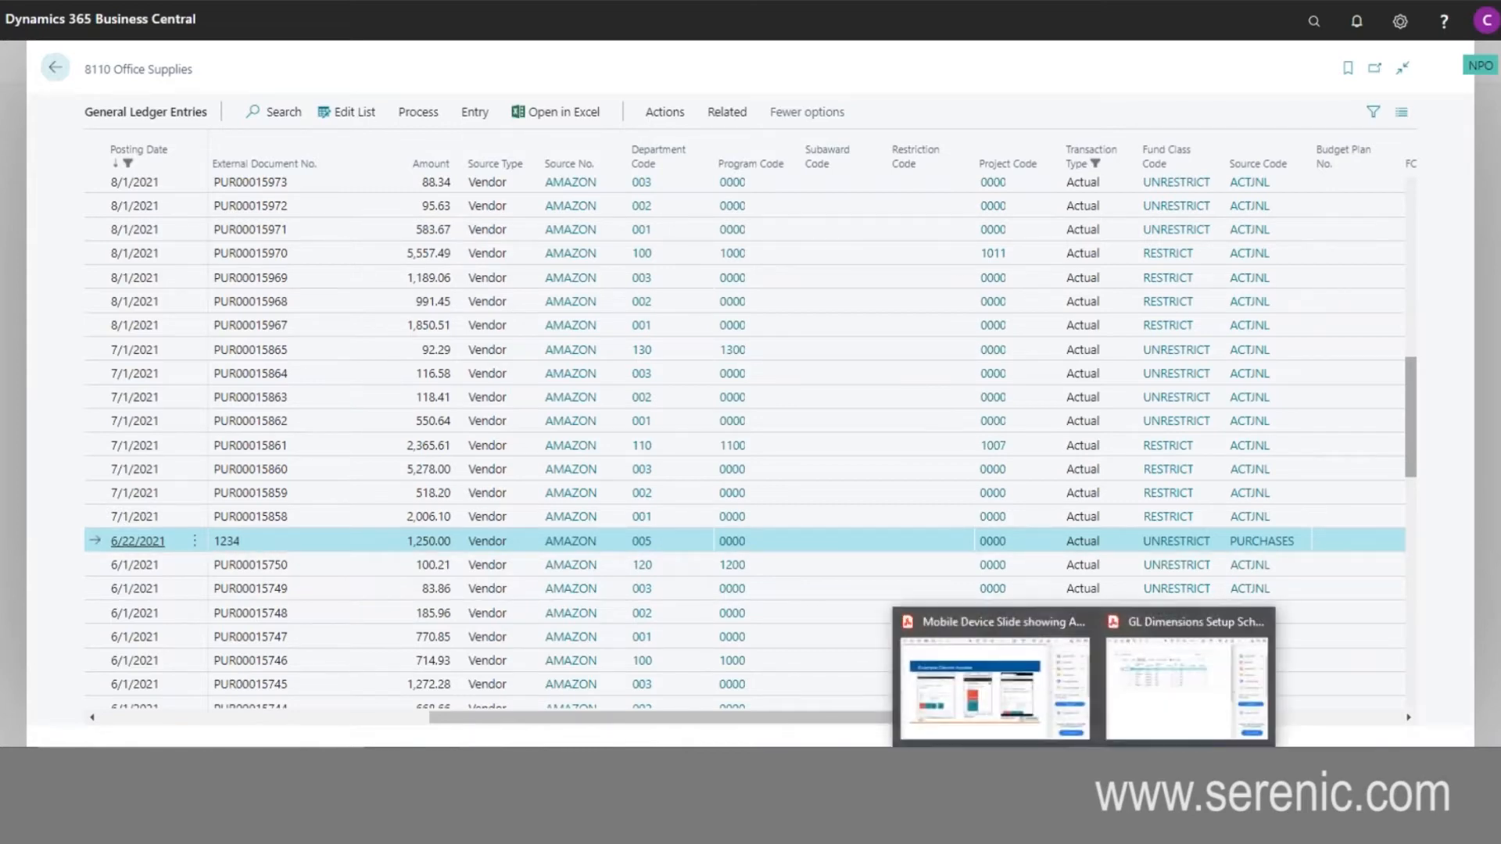
click(1147, 708)
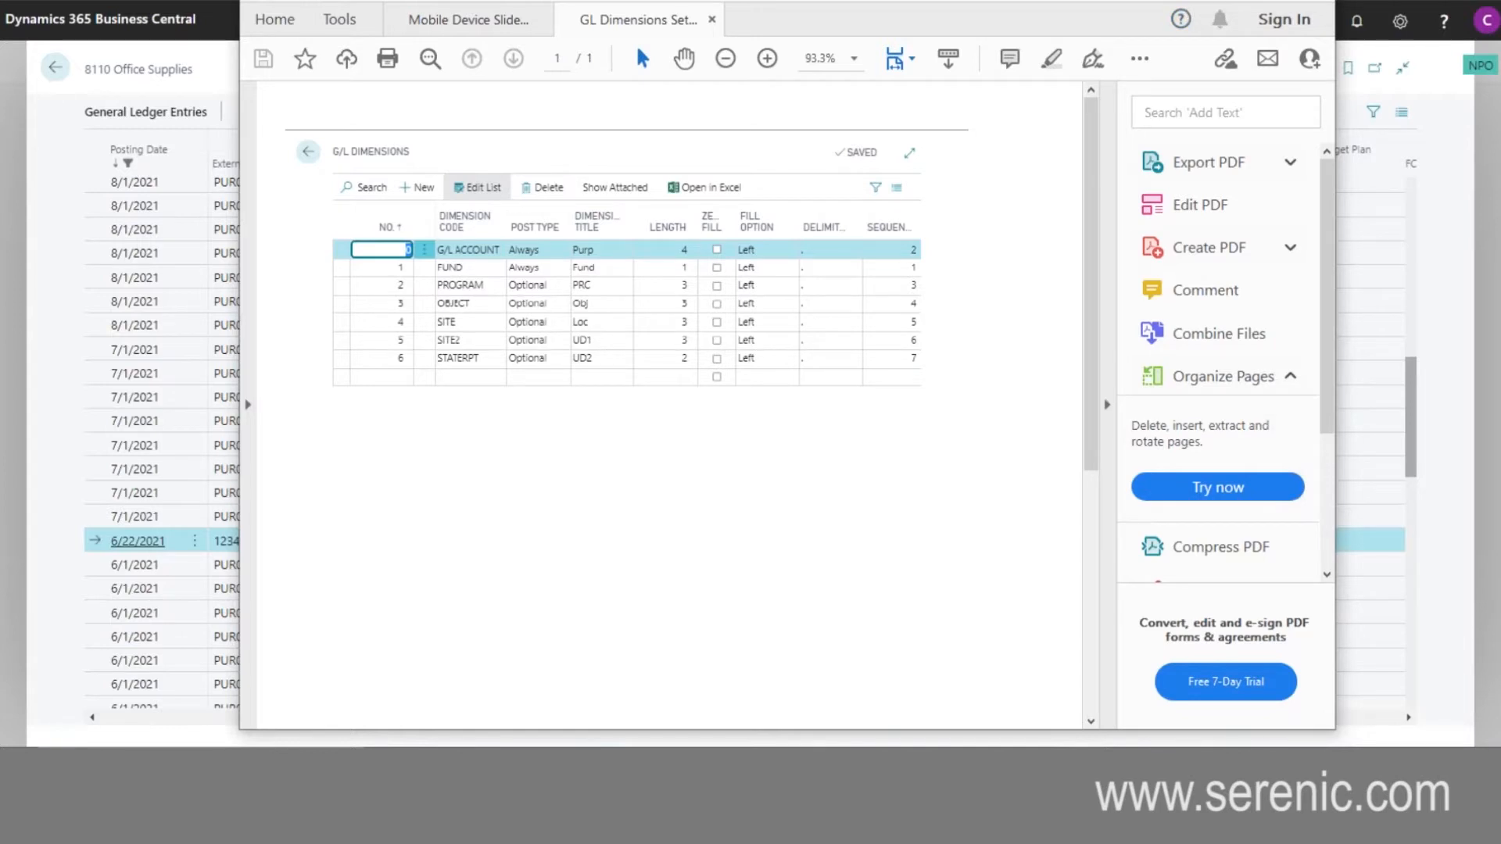
key(alt+Tab)
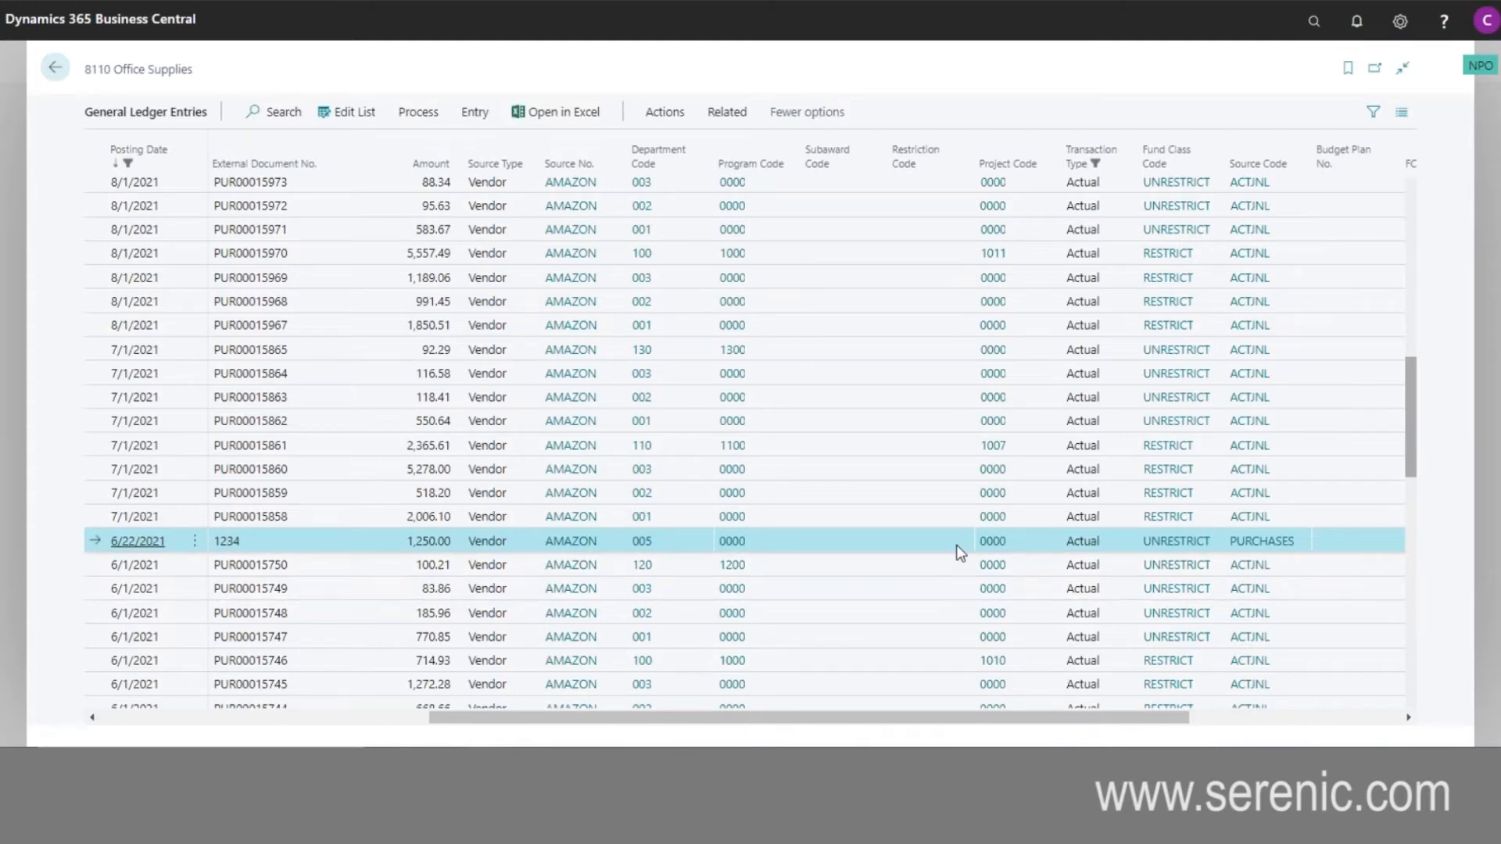
- Find the entries related to the 5/23/2021 Office Supplies purchase and open its posted purchase invoice
scroll(309, 438, down, 5)
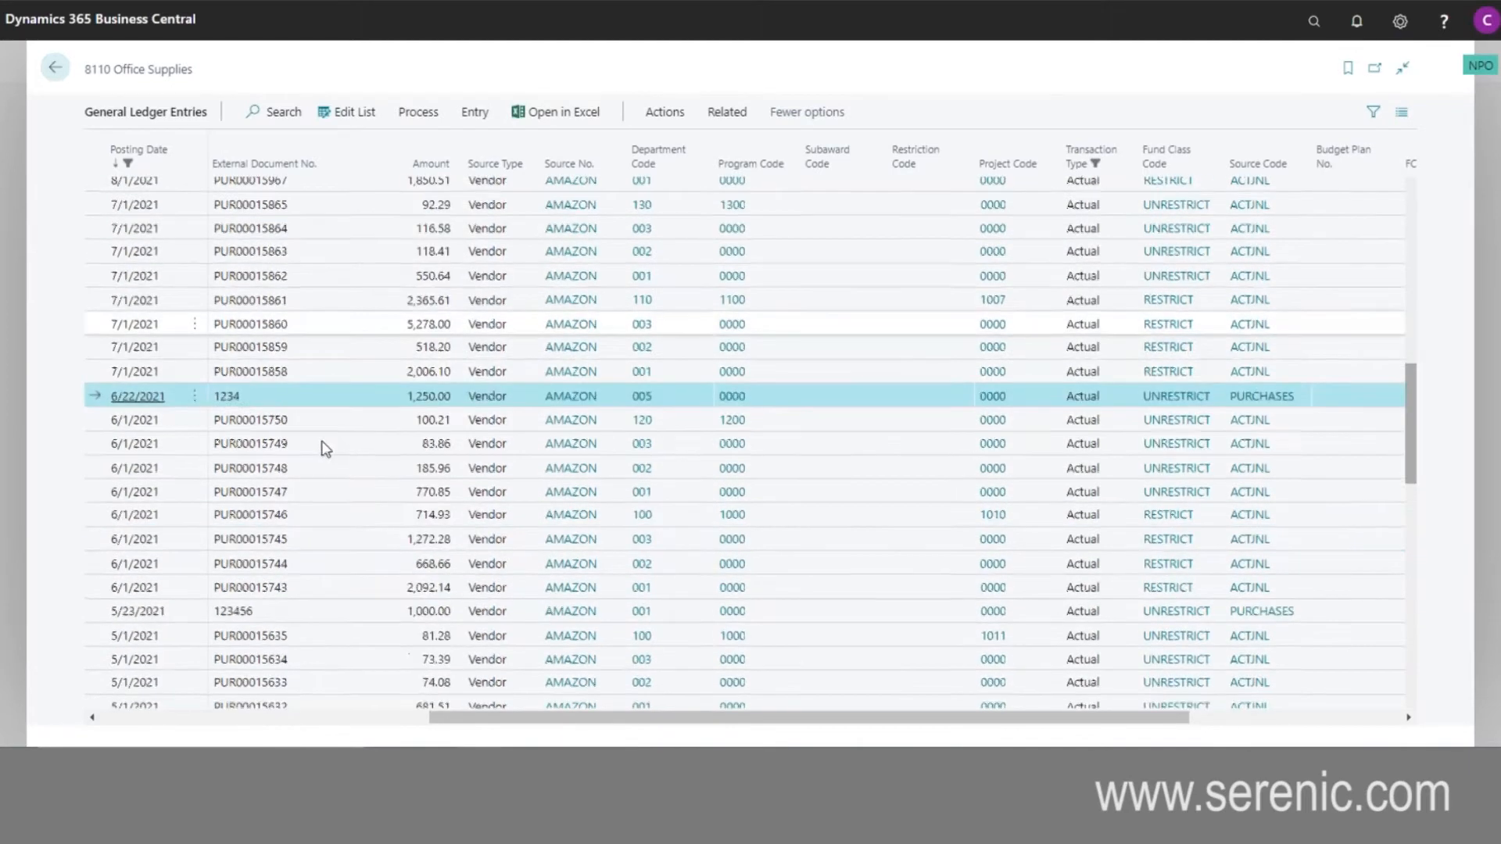
click(110, 519)
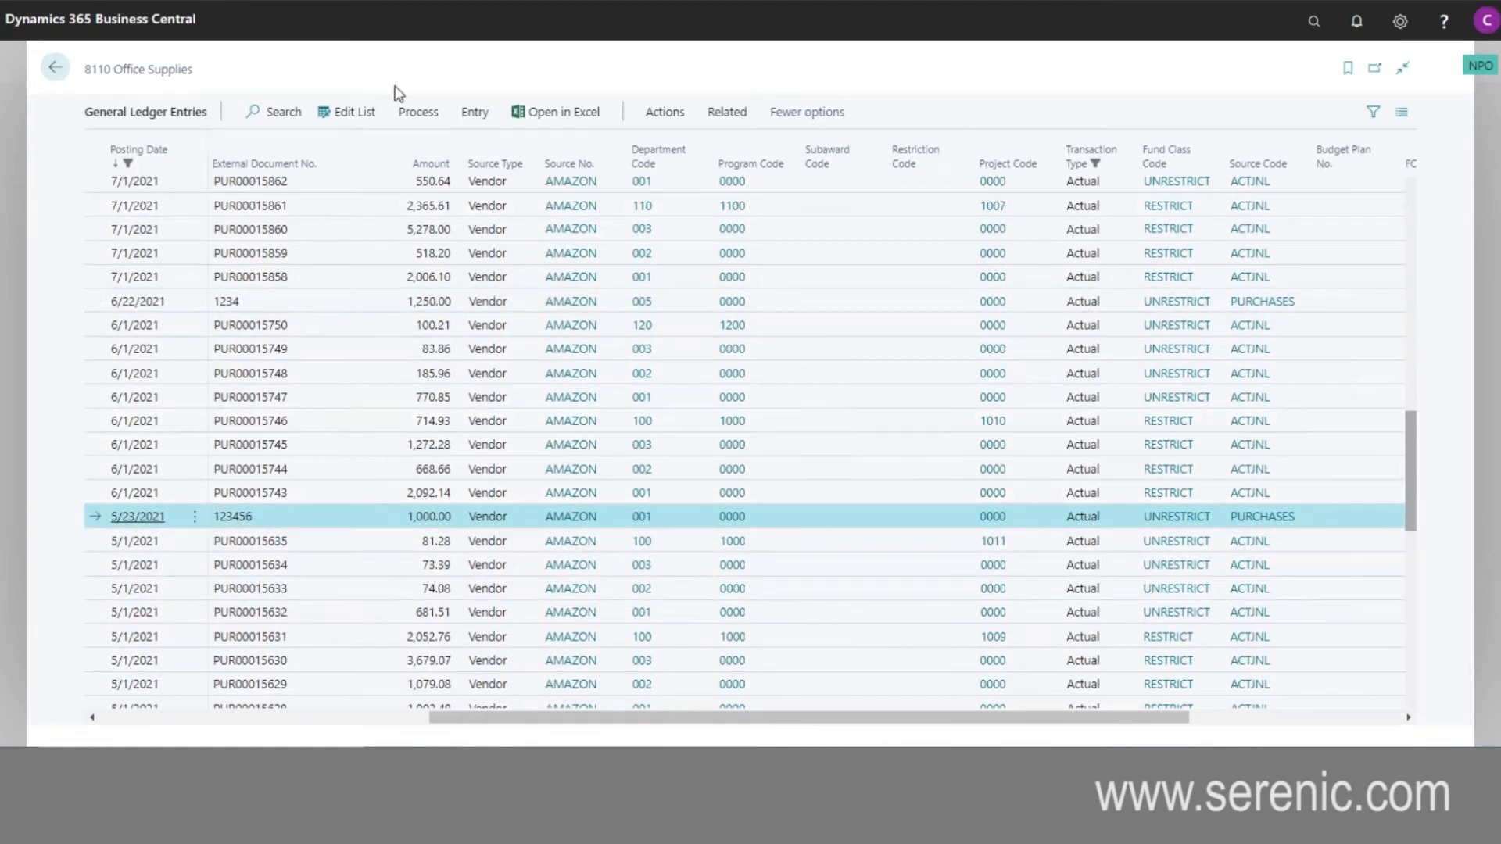
click(665, 118)
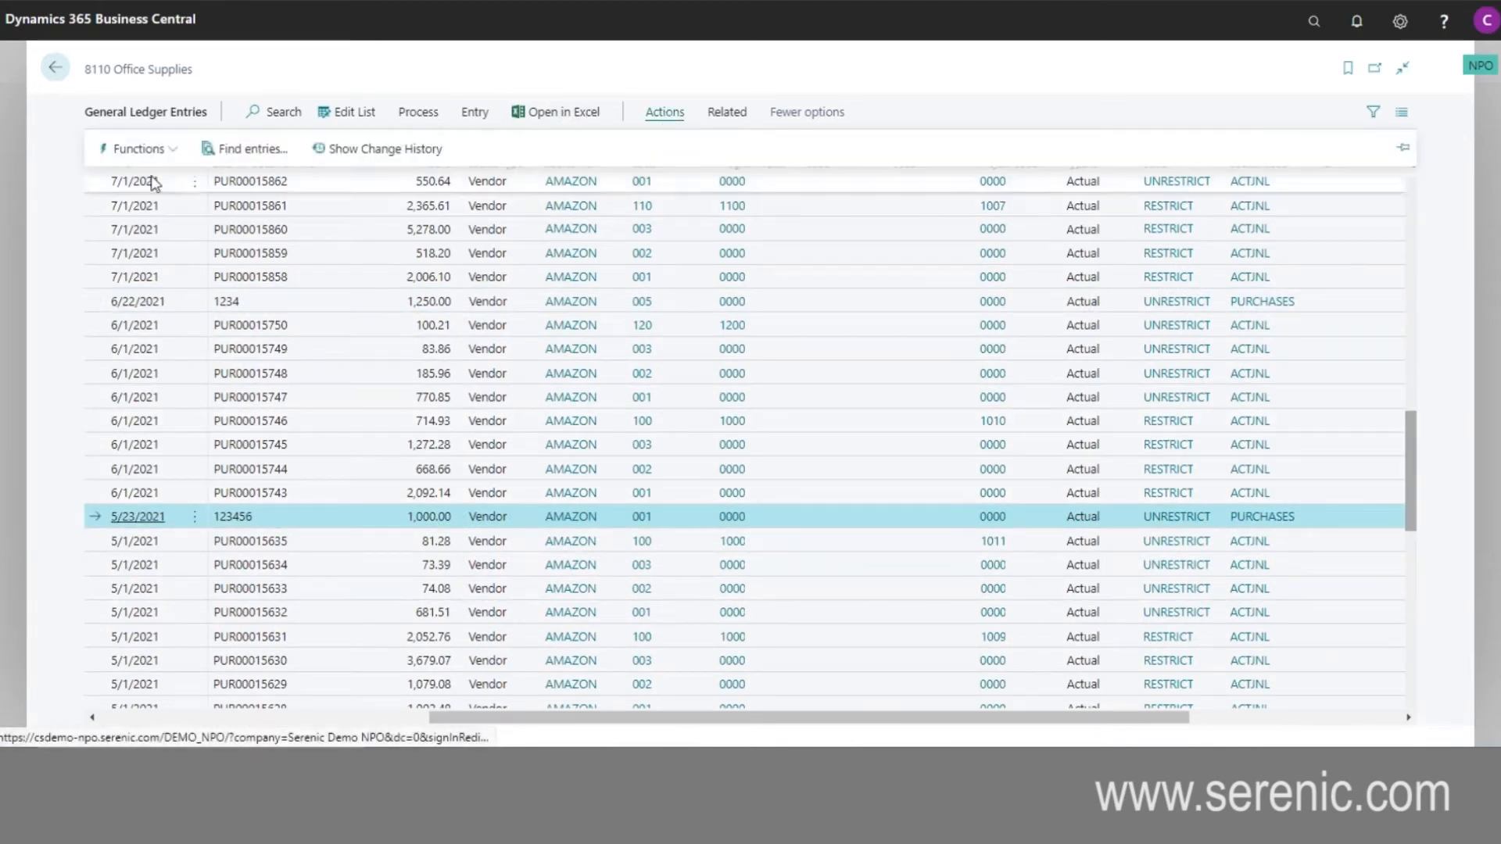
click(239, 150)
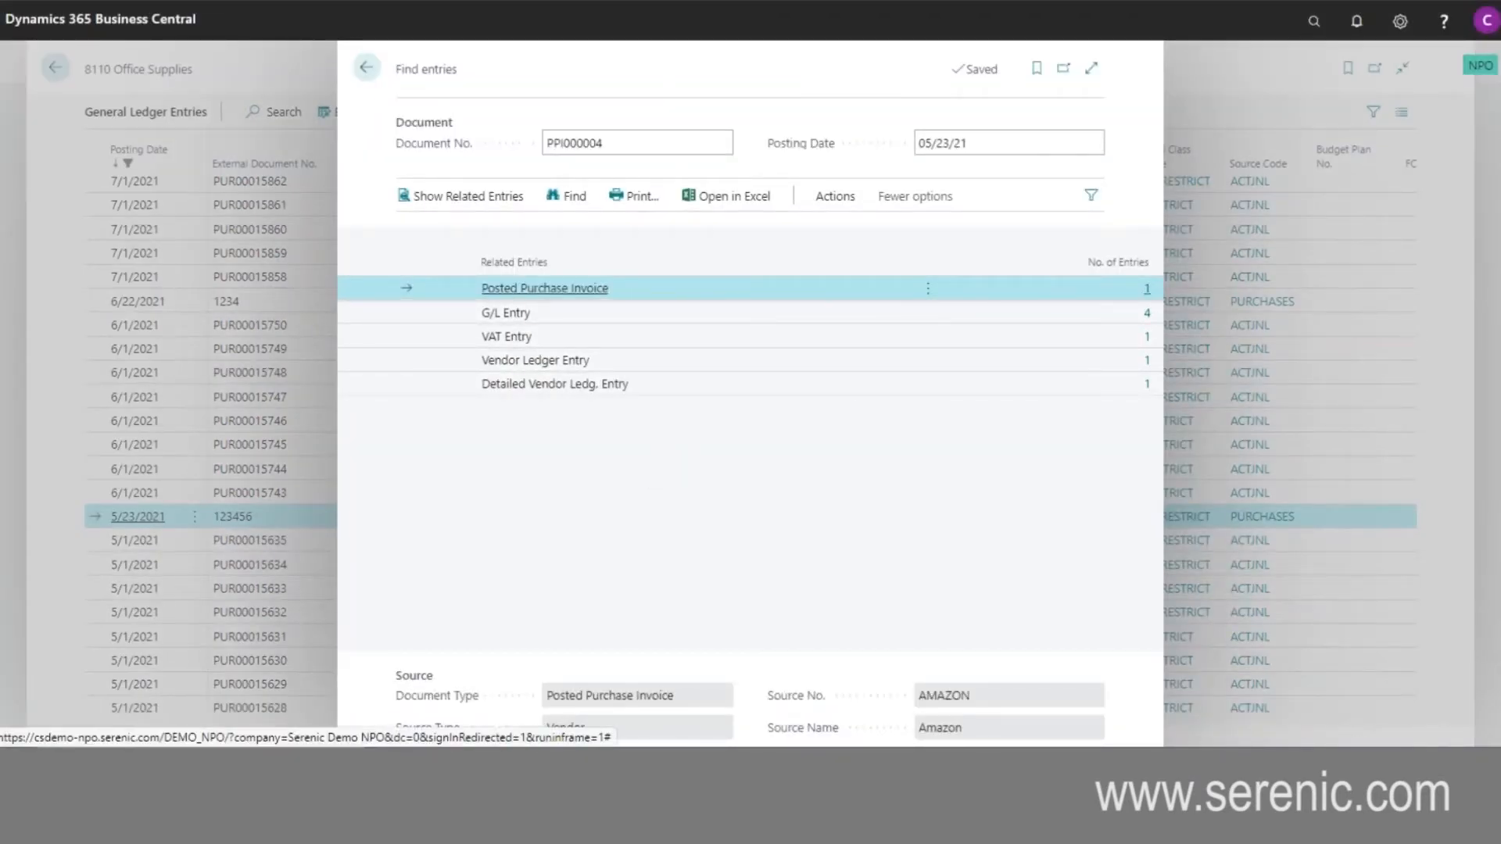
click(1146, 289)
mouse_move(590, 510)
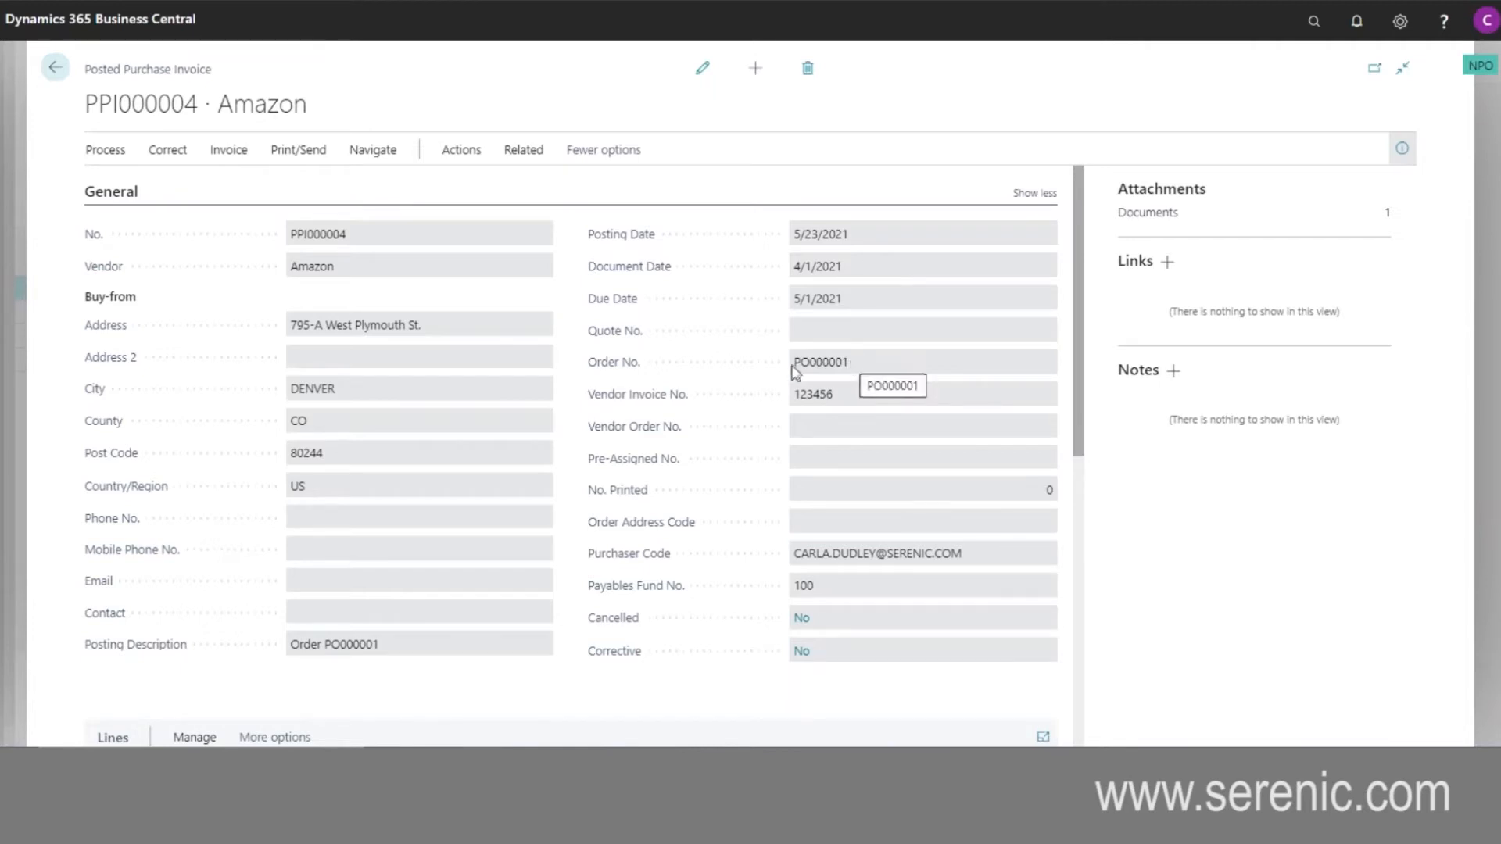
- Open the posted order related to this purchase invoice and review its general details and lines
click(463, 150)
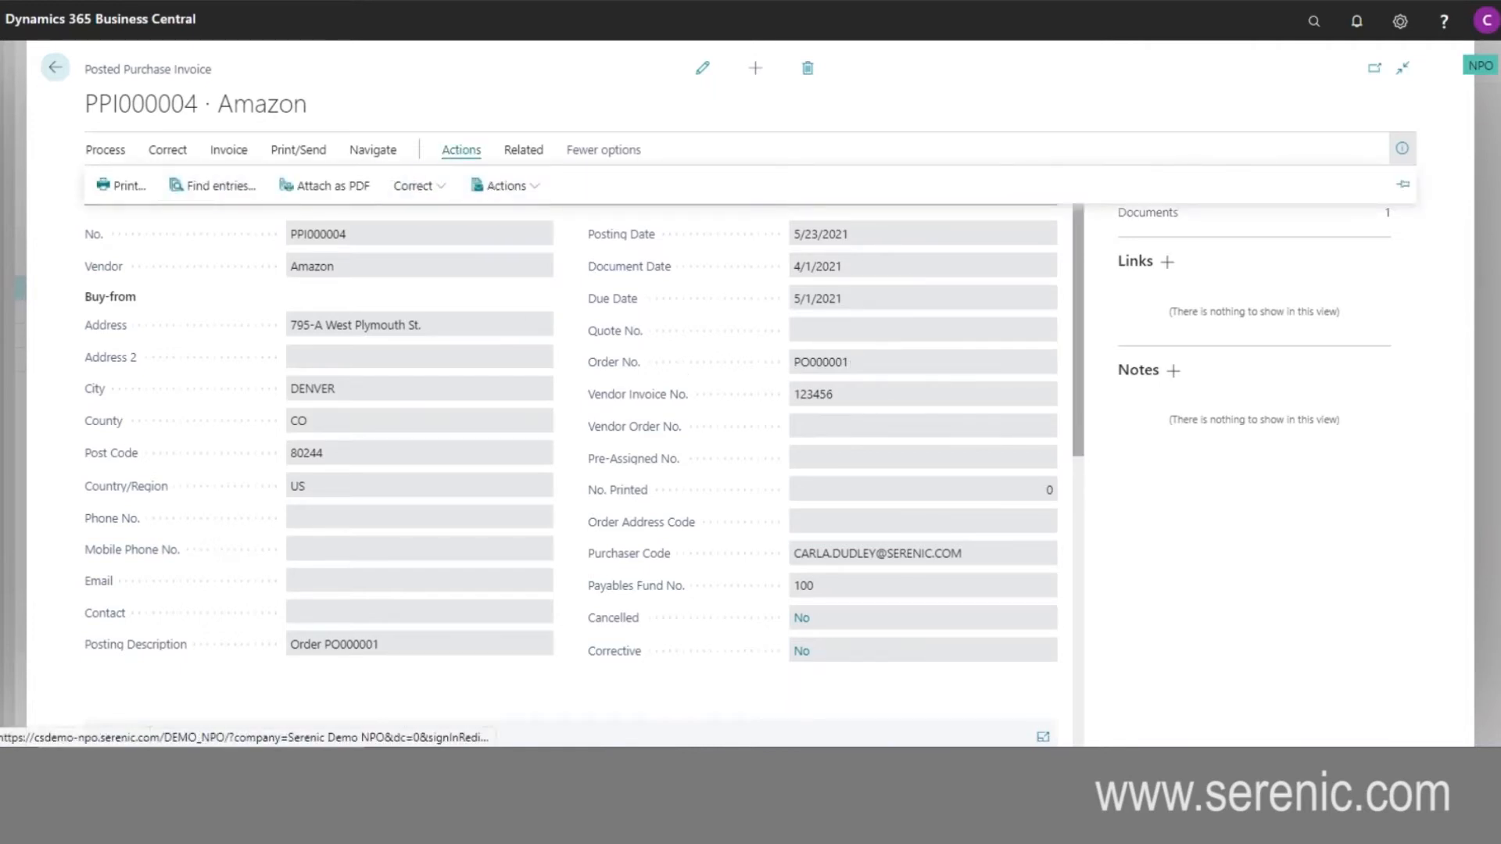
click(528, 150)
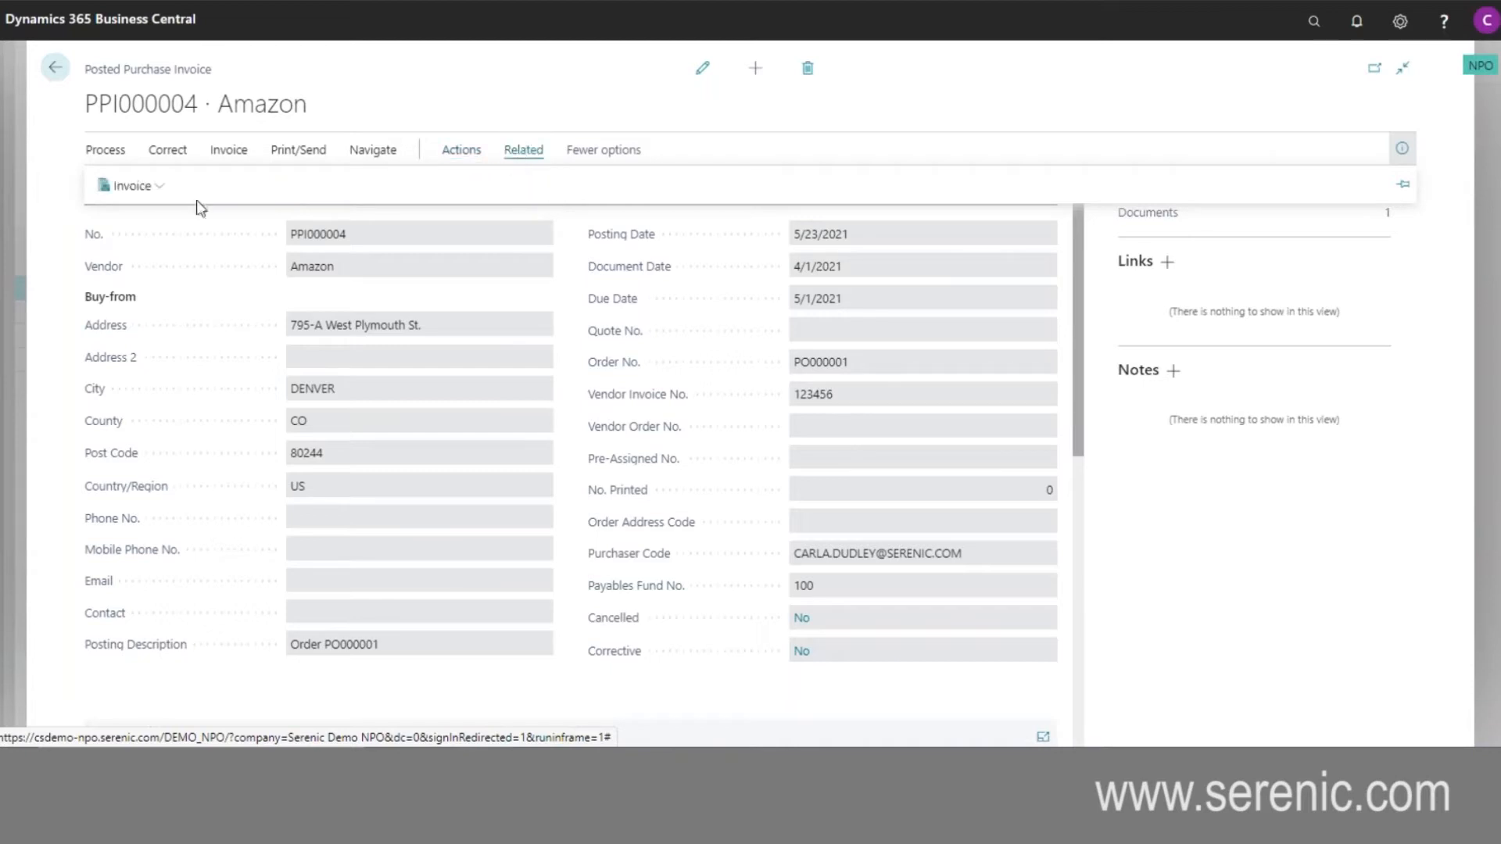
click(162, 192)
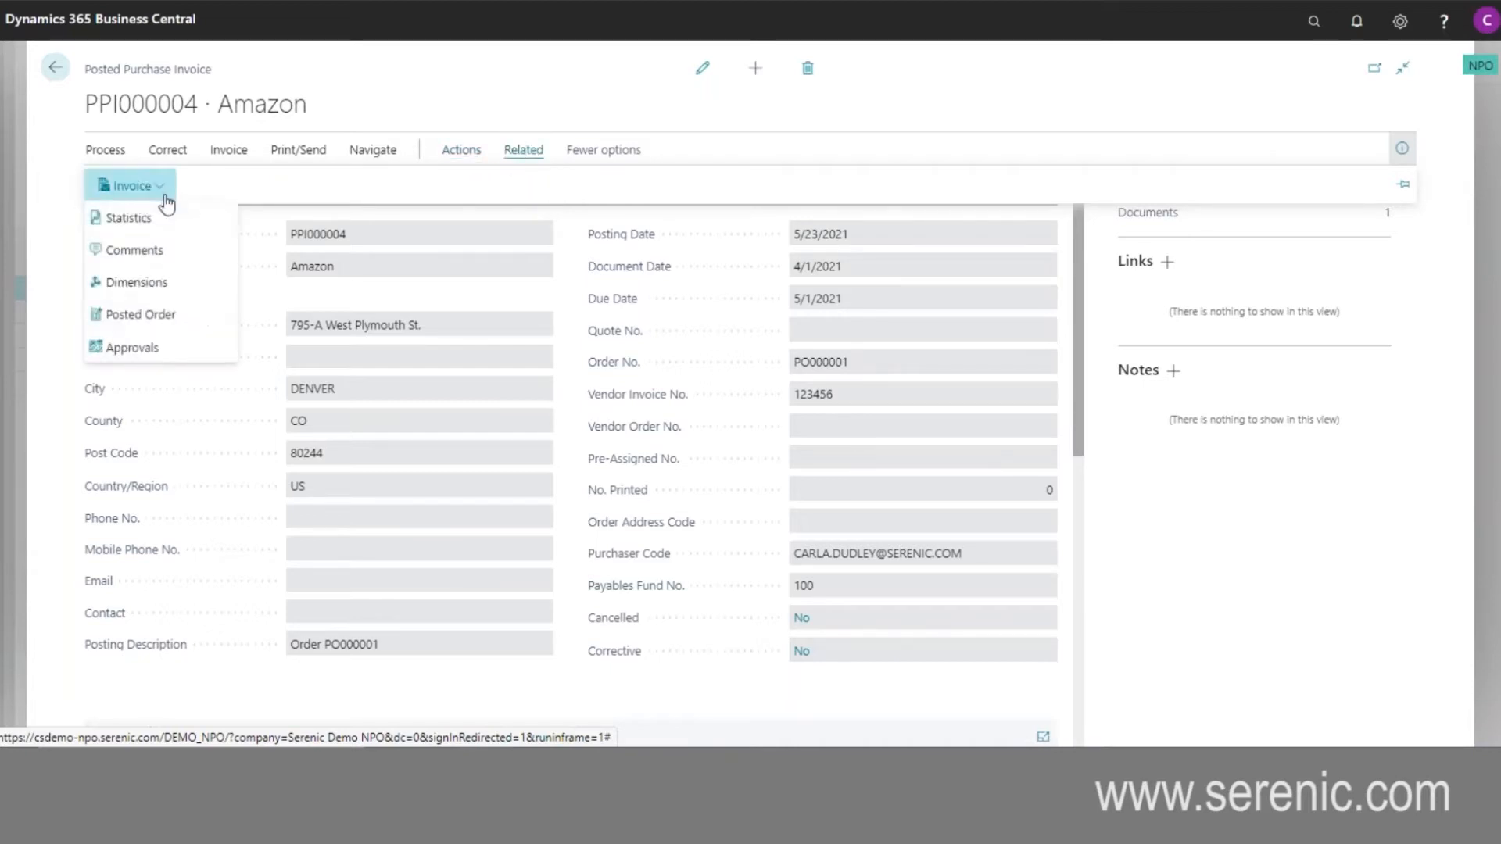
click(160, 319)
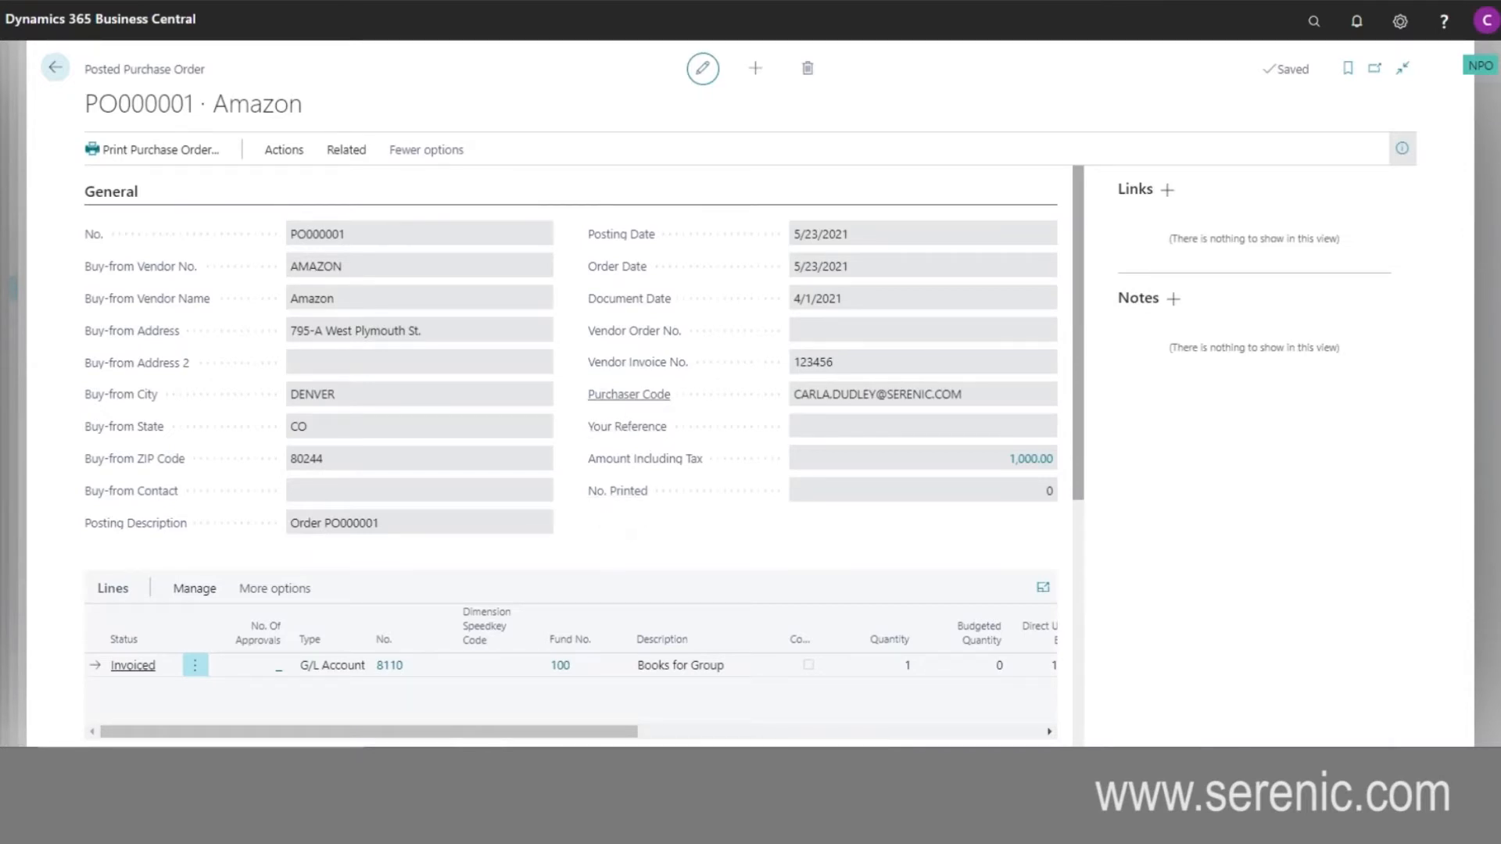
scroll(604, 530, down, 1)
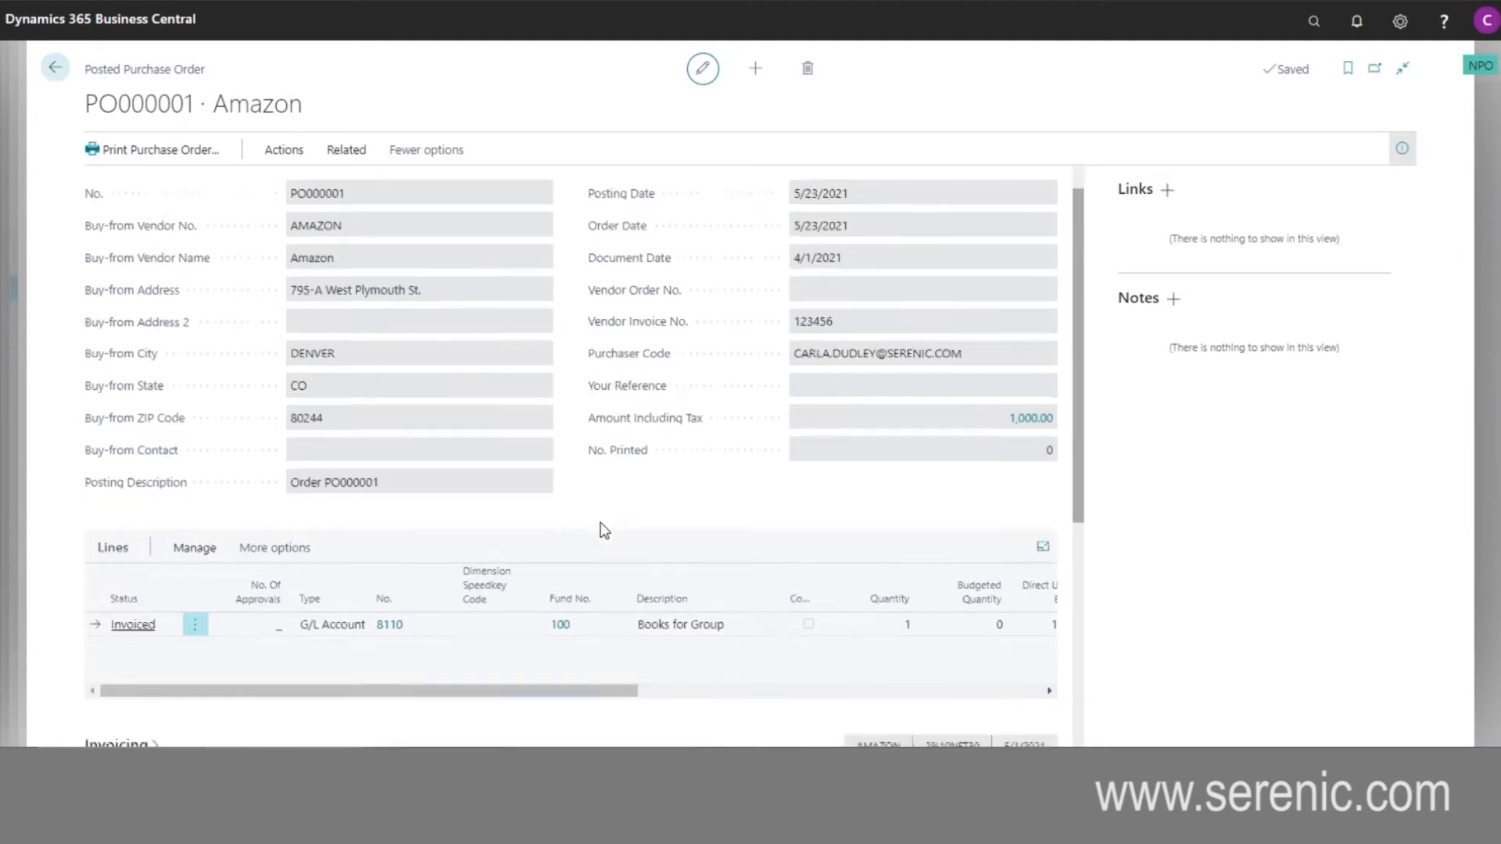
- Examine the posted purchase order's line amounts and dimension codes, along with its audit details
scroll(604, 531, down, 3)
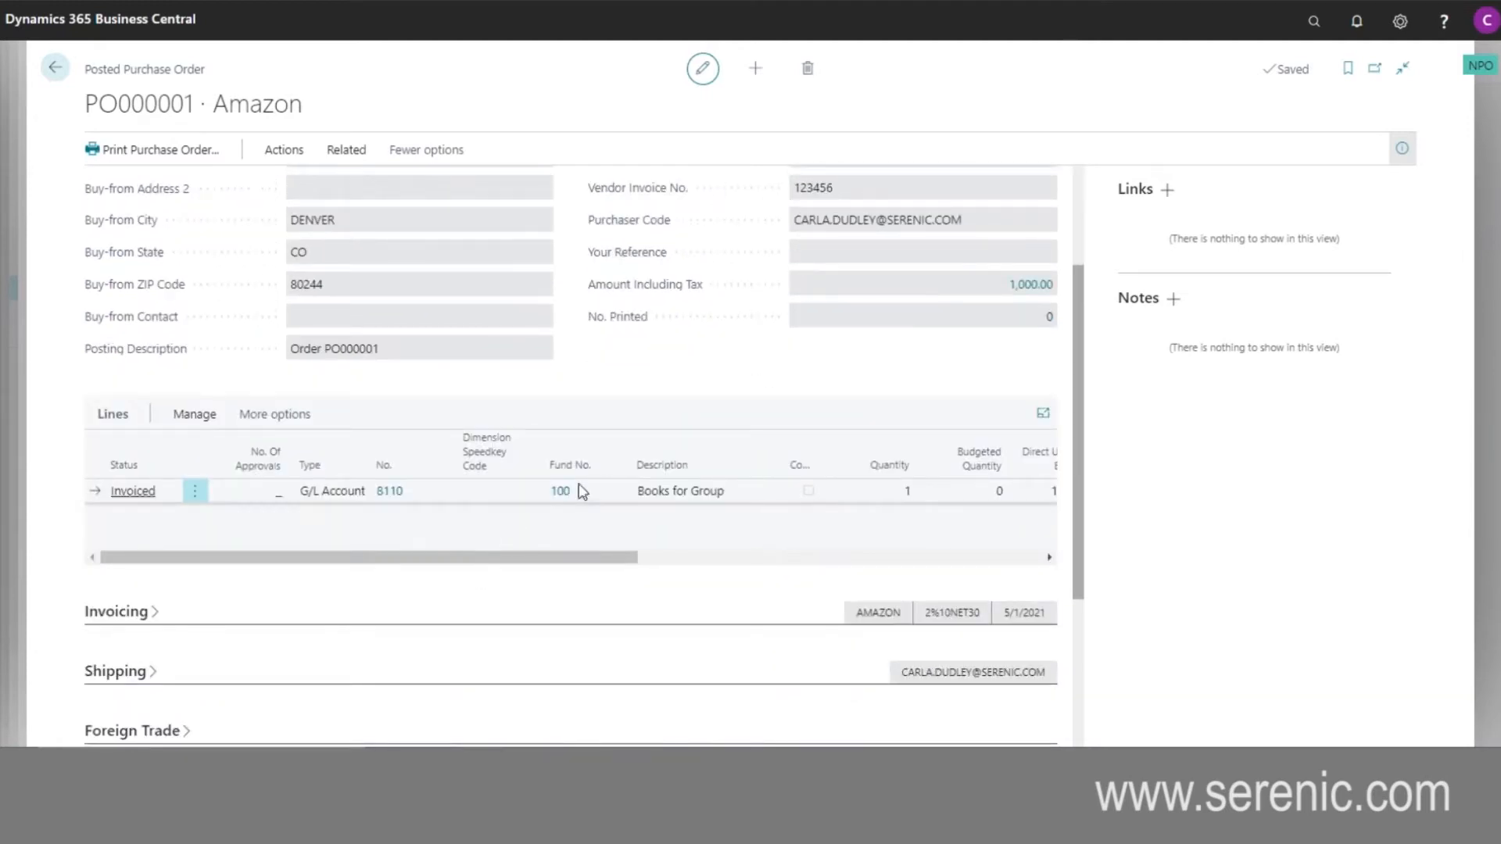
drag(606, 560, 961, 559)
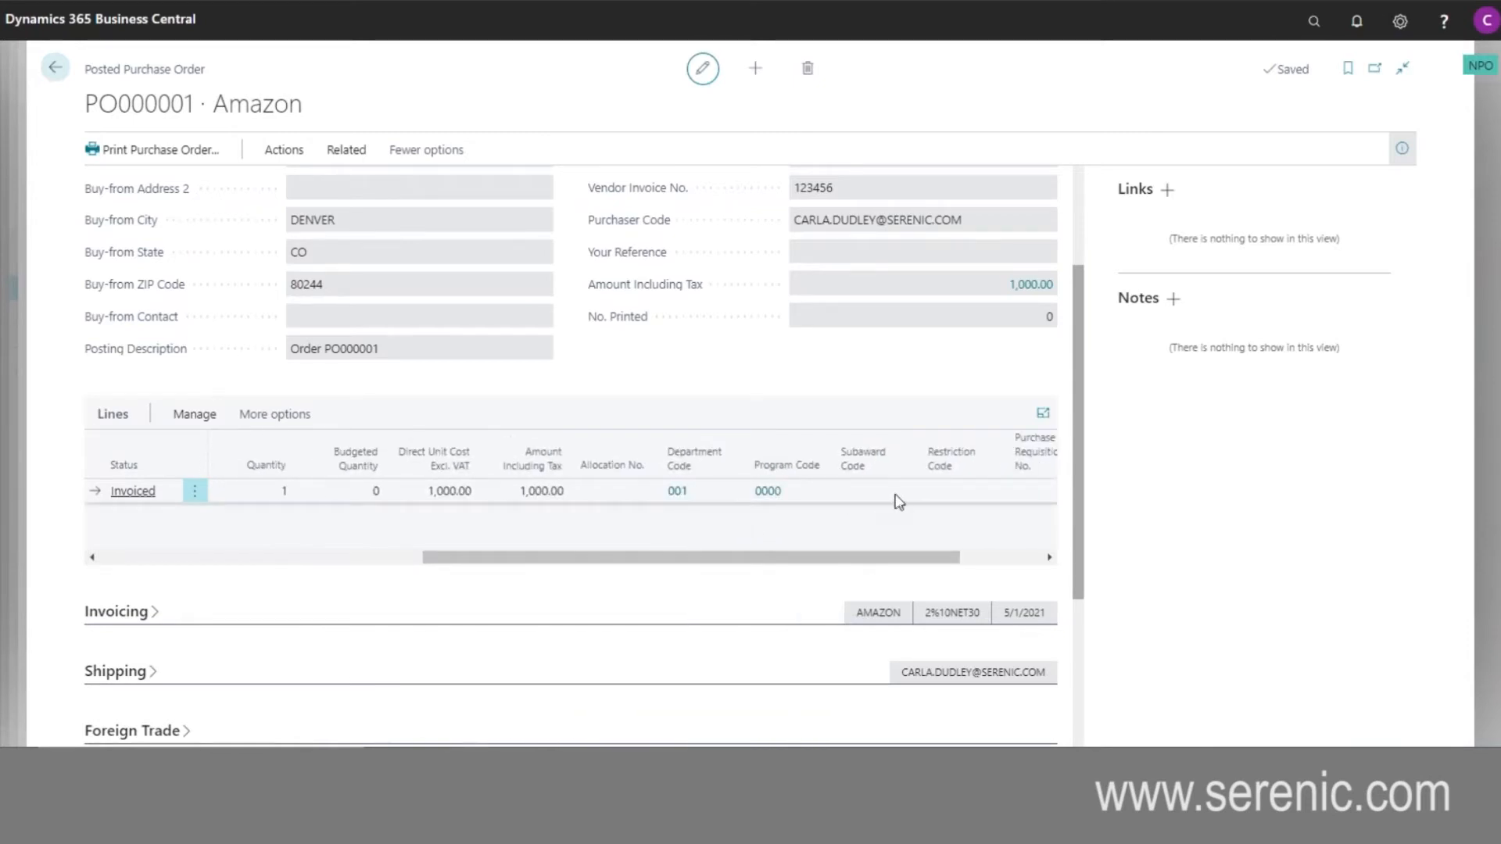
drag(834, 560, 443, 562)
scroll(422, 610, down, 3)
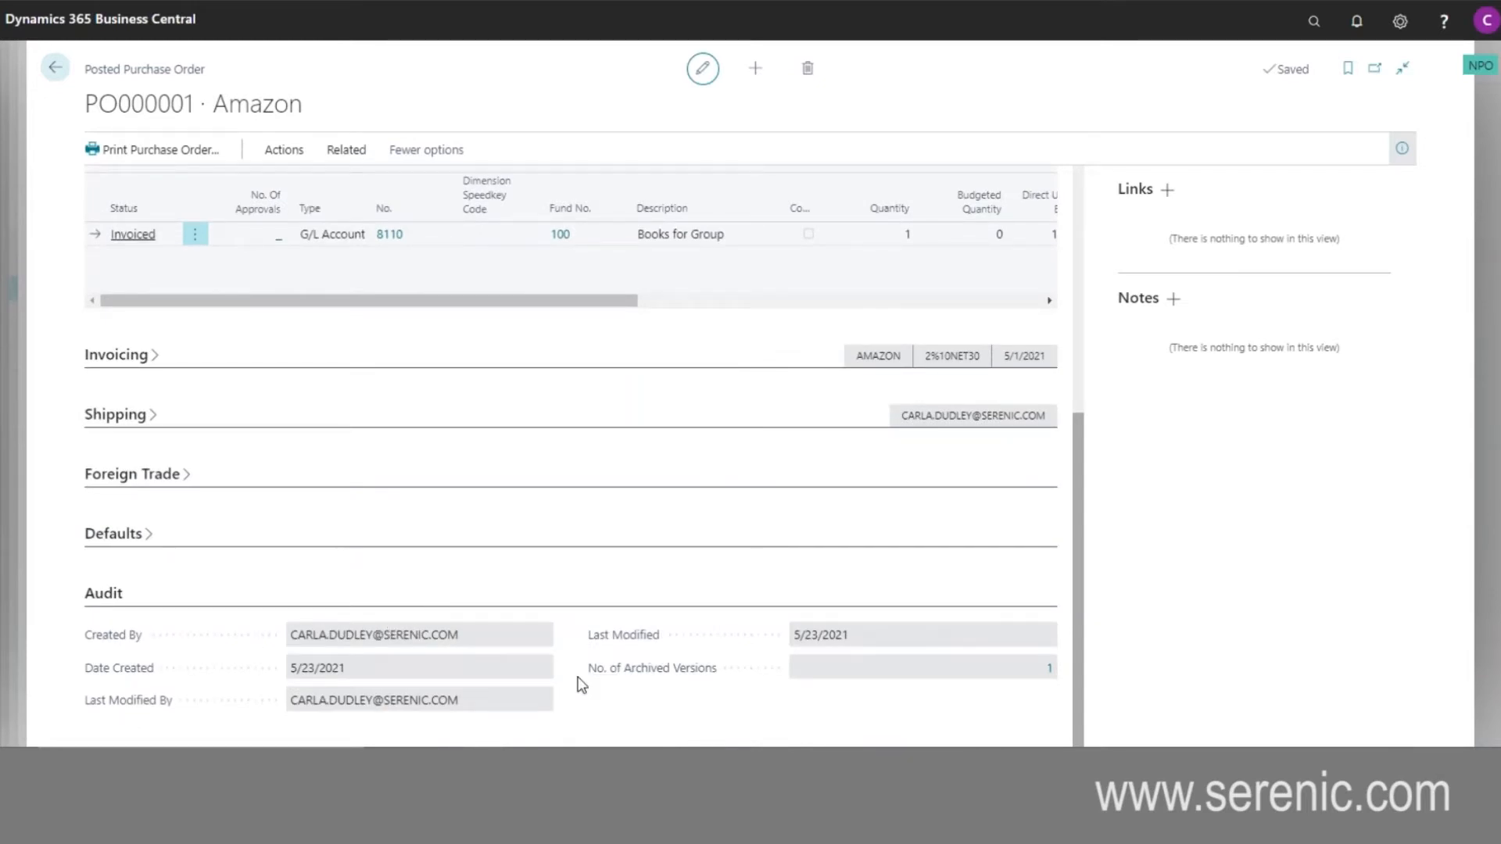
scroll(550, 573, up, 2)
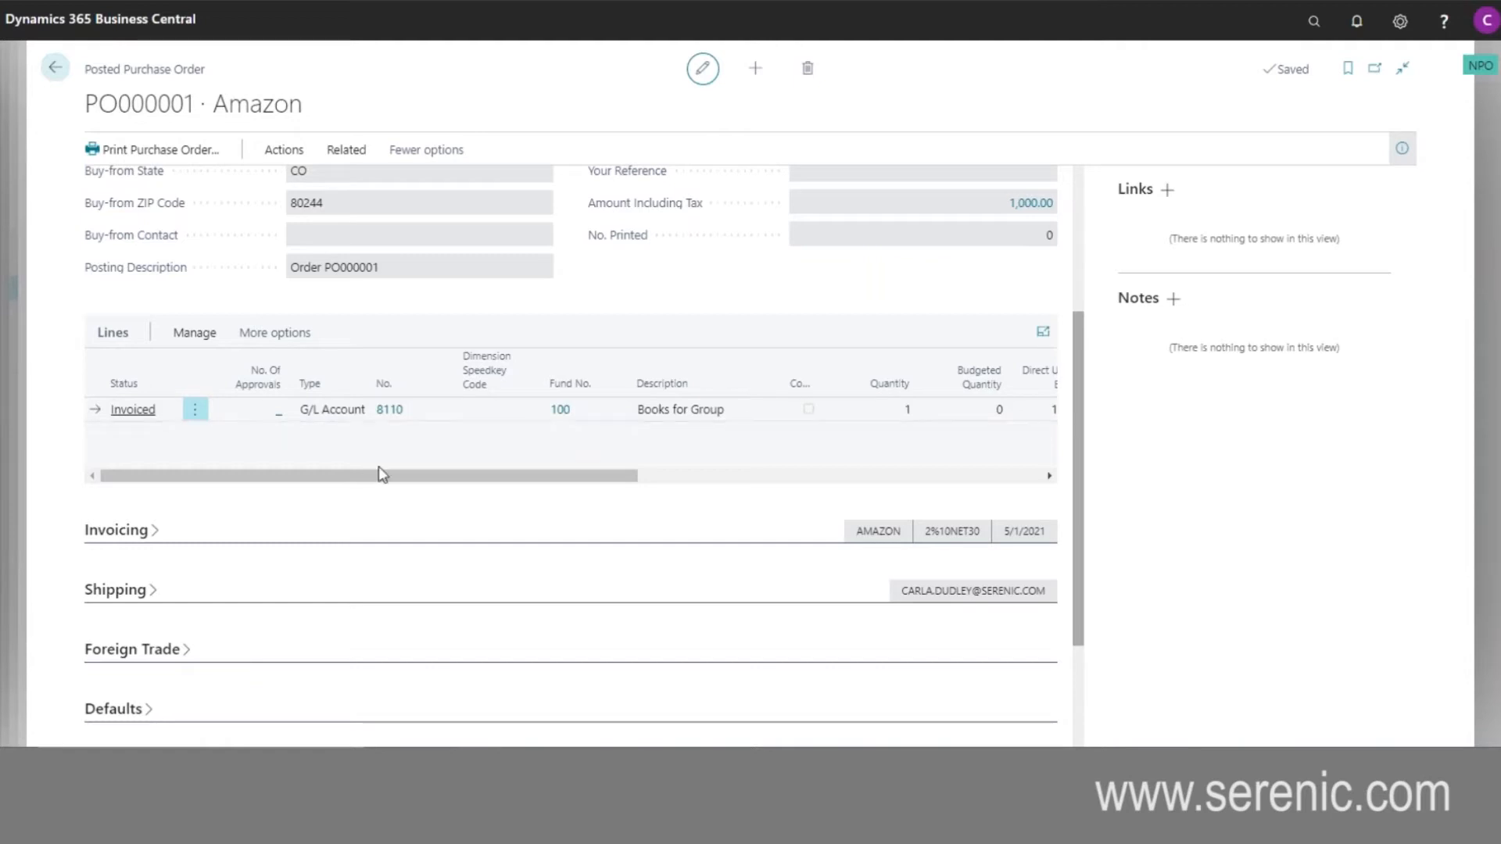
scroll(563, 328, up, 3)
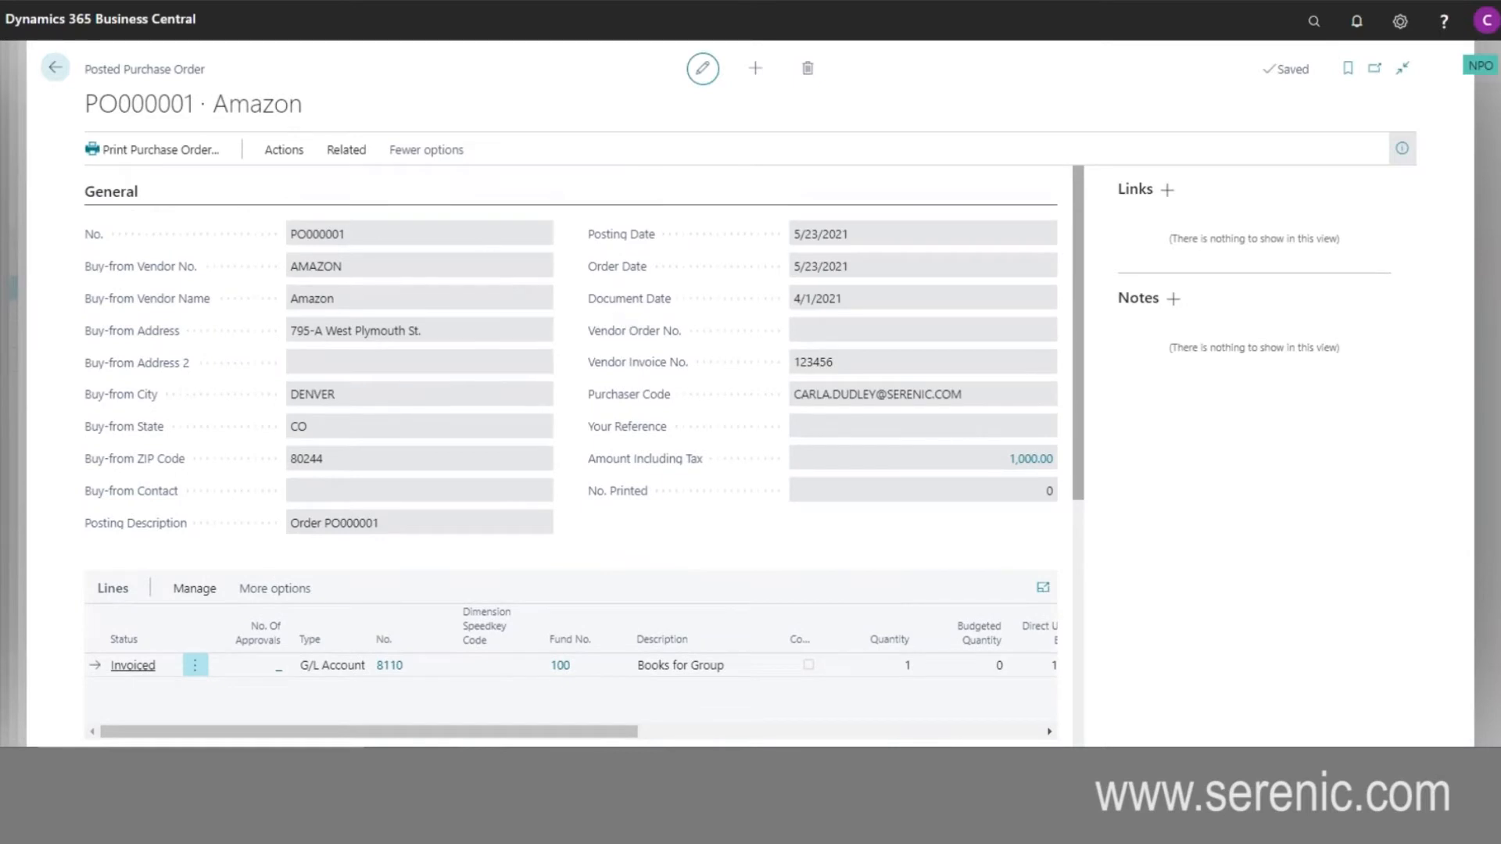
- Close the purchase order, invoice, related entries and Office Supplies ledger entries, and return from the chart of accounts to the home page
click(73, 69)
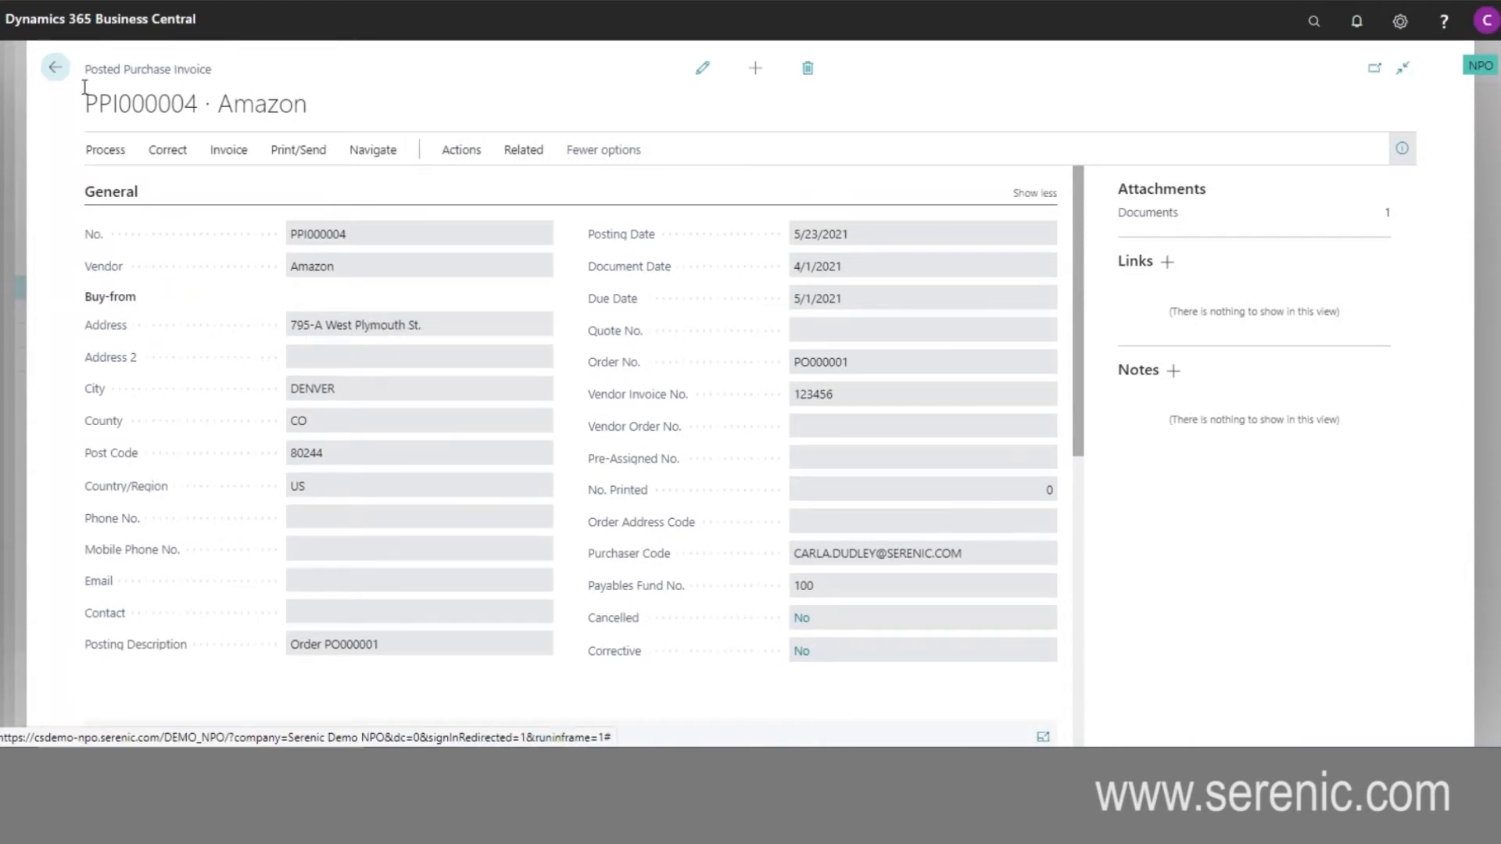
click(58, 68)
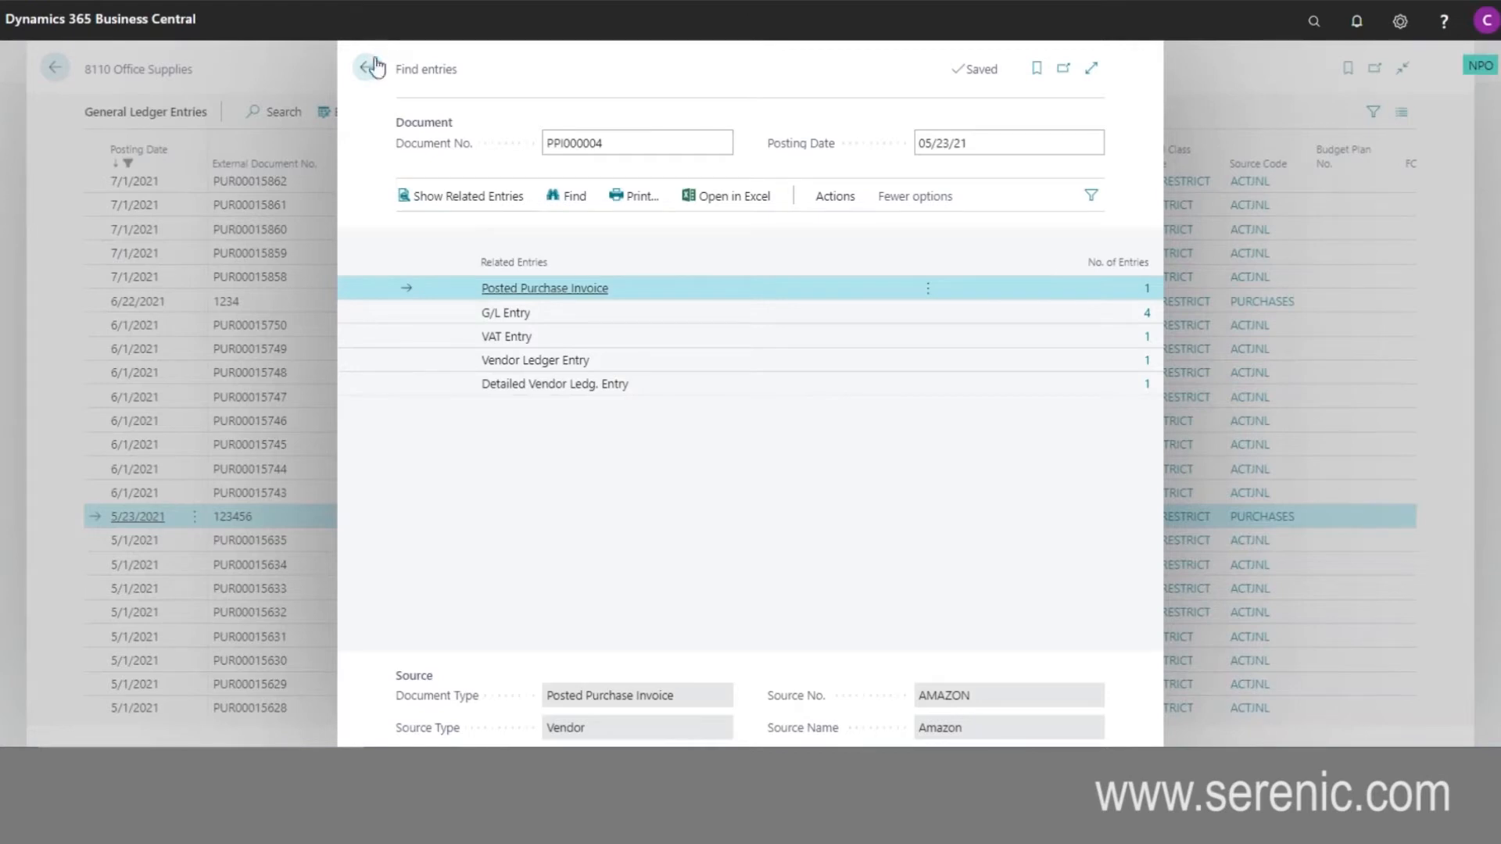
click(367, 69)
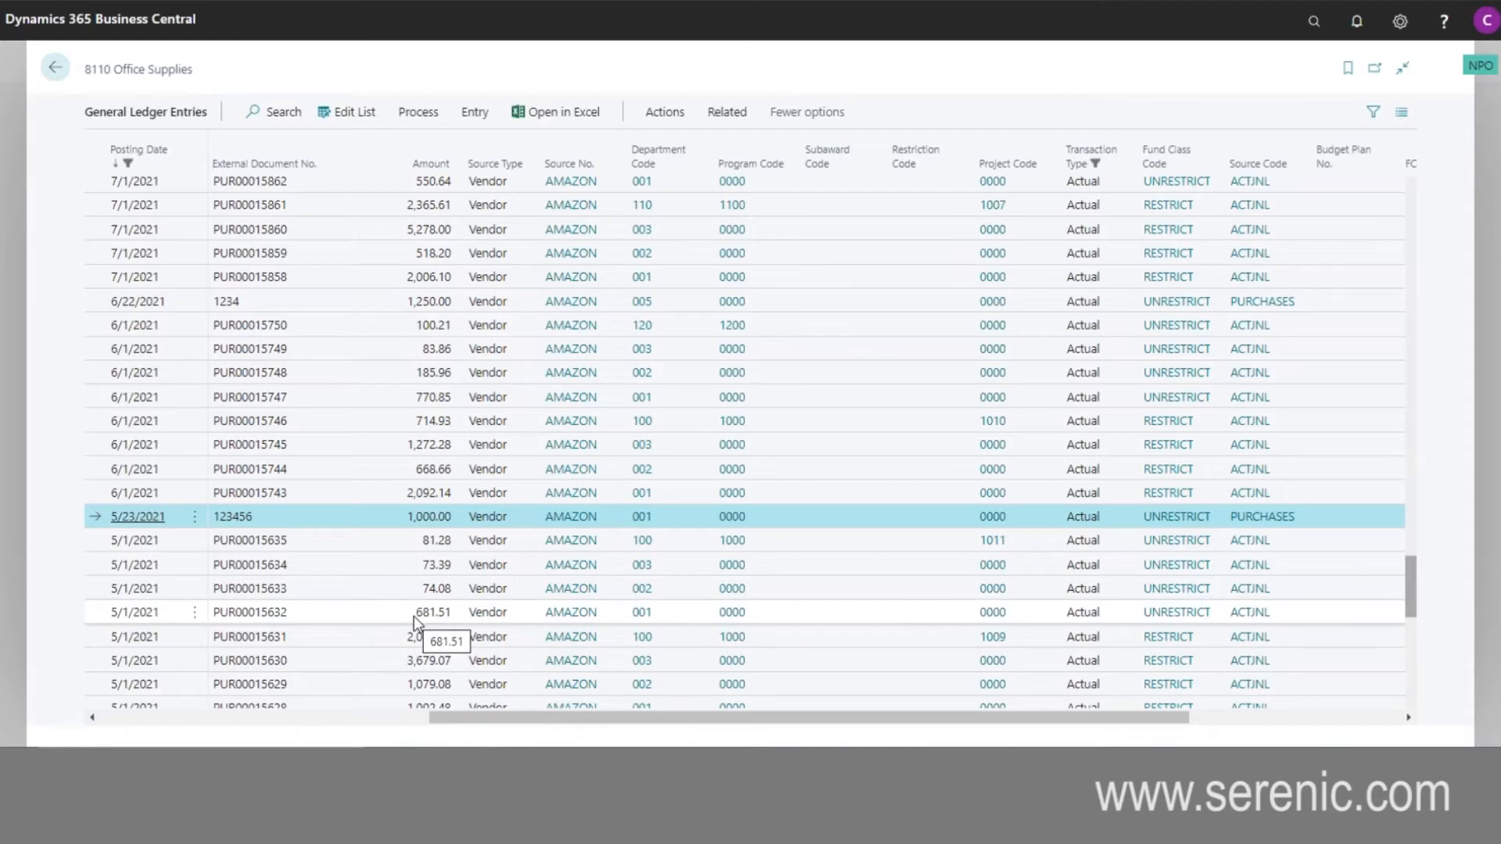
click(54, 72)
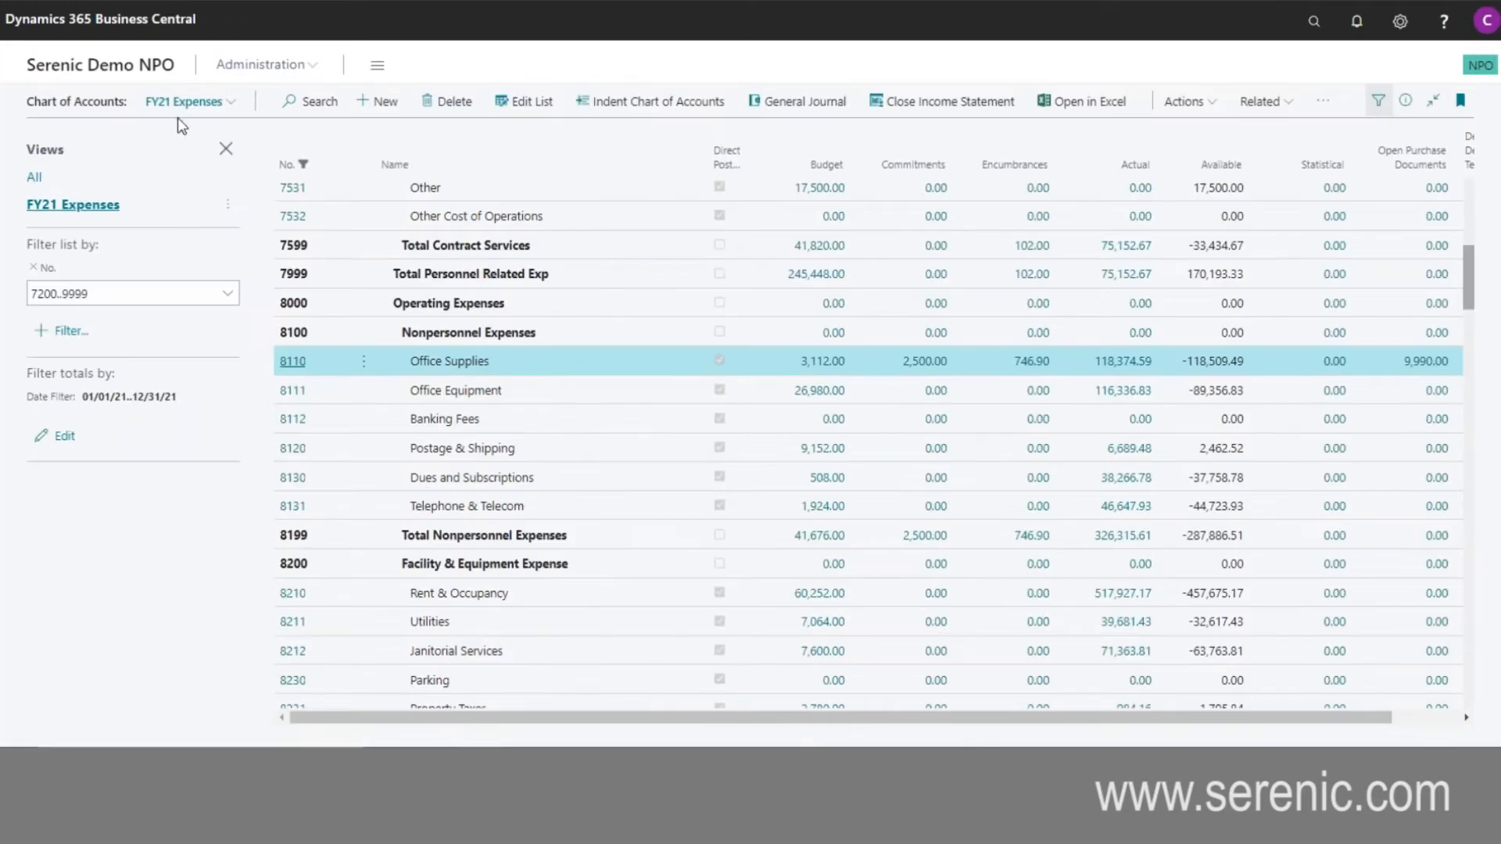
click(110, 66)
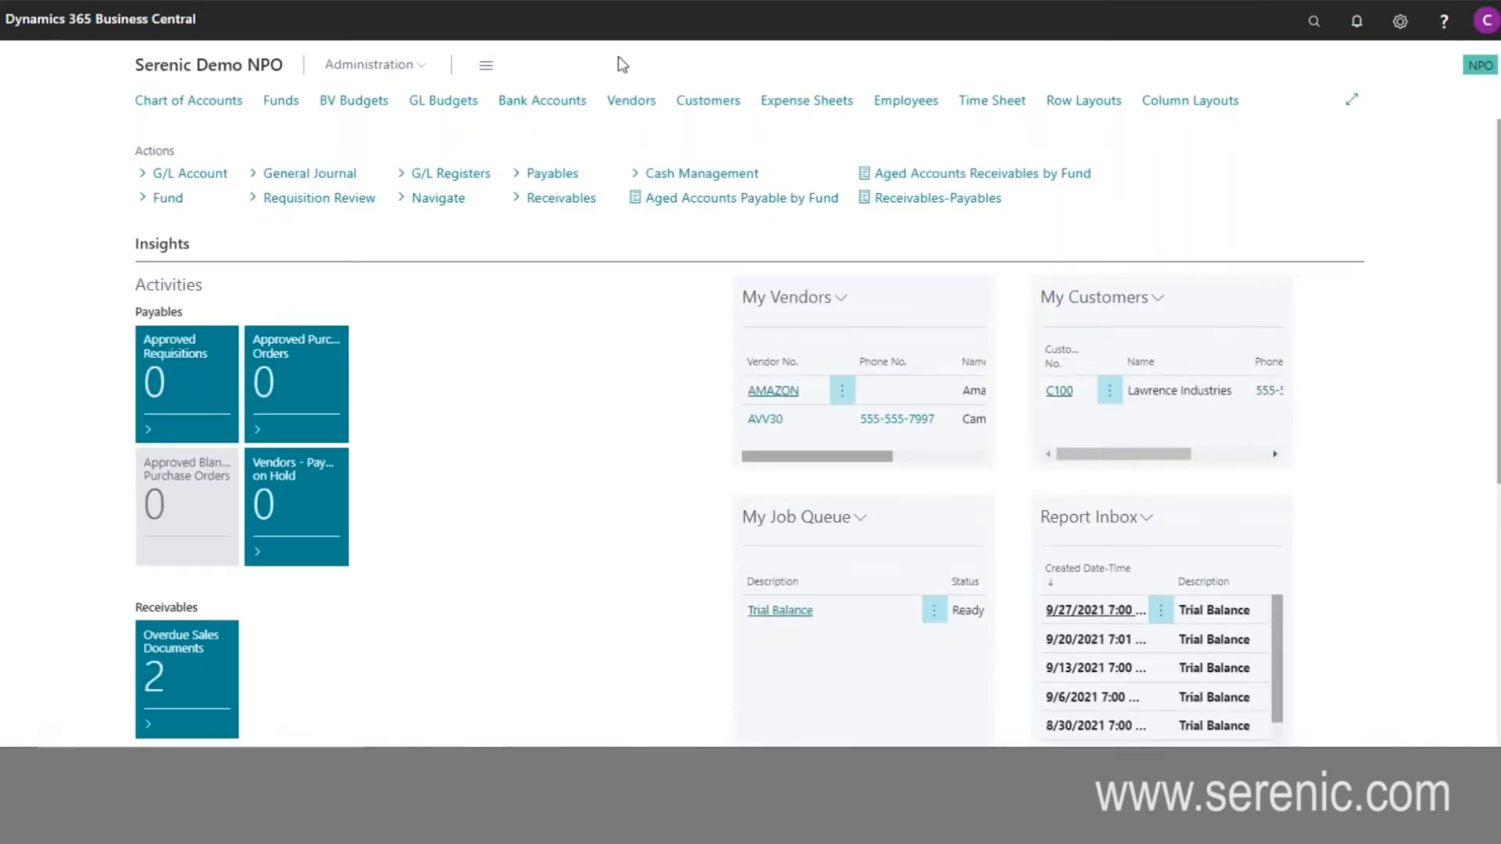
- Open the Amazon vendor card from the vendor list and review its address, invoicing, payment, default and audit information
click(624, 103)
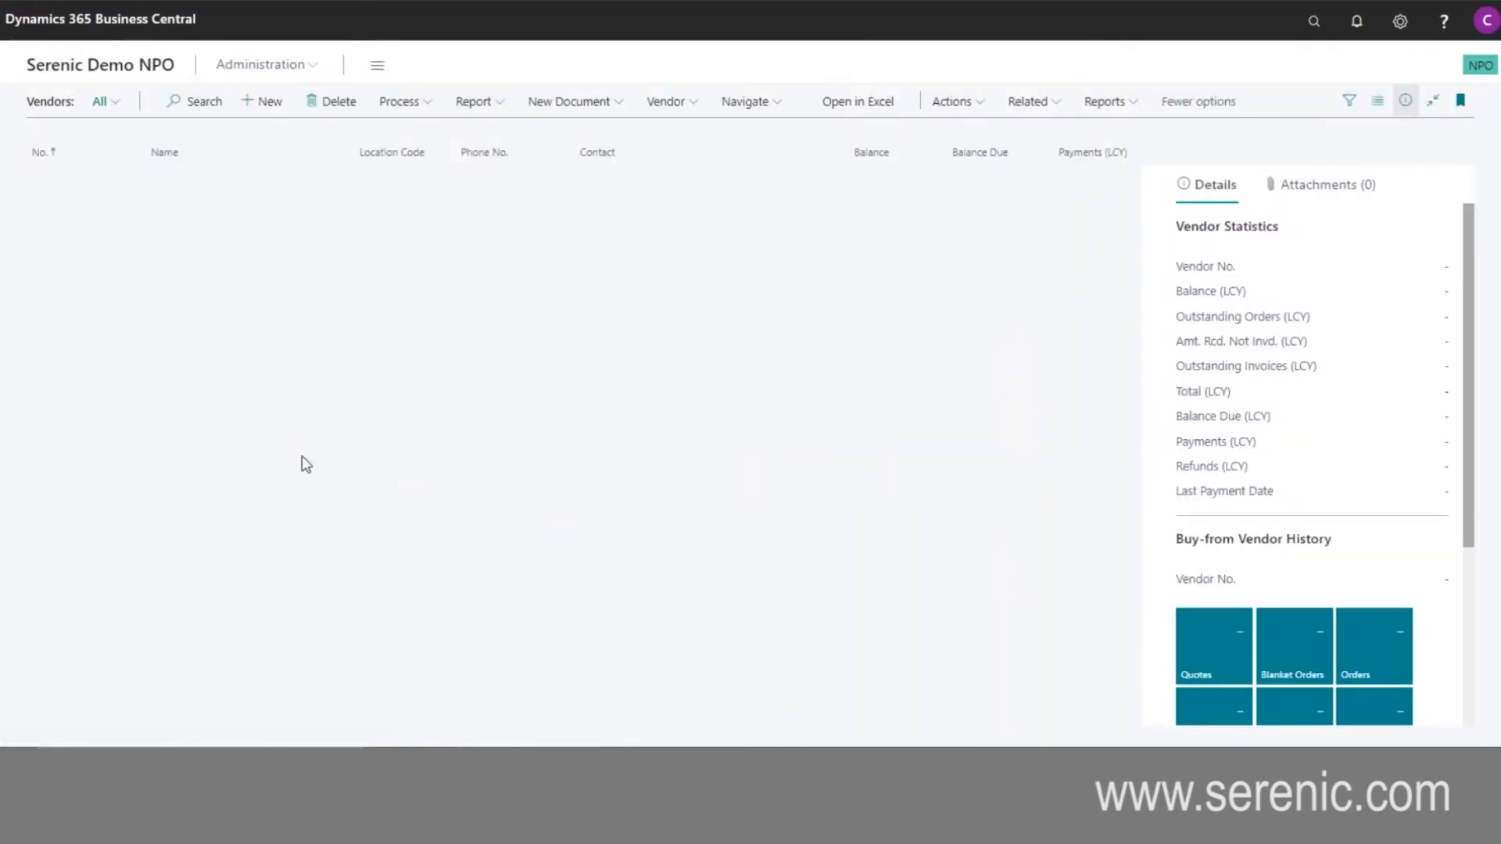
click(78, 186)
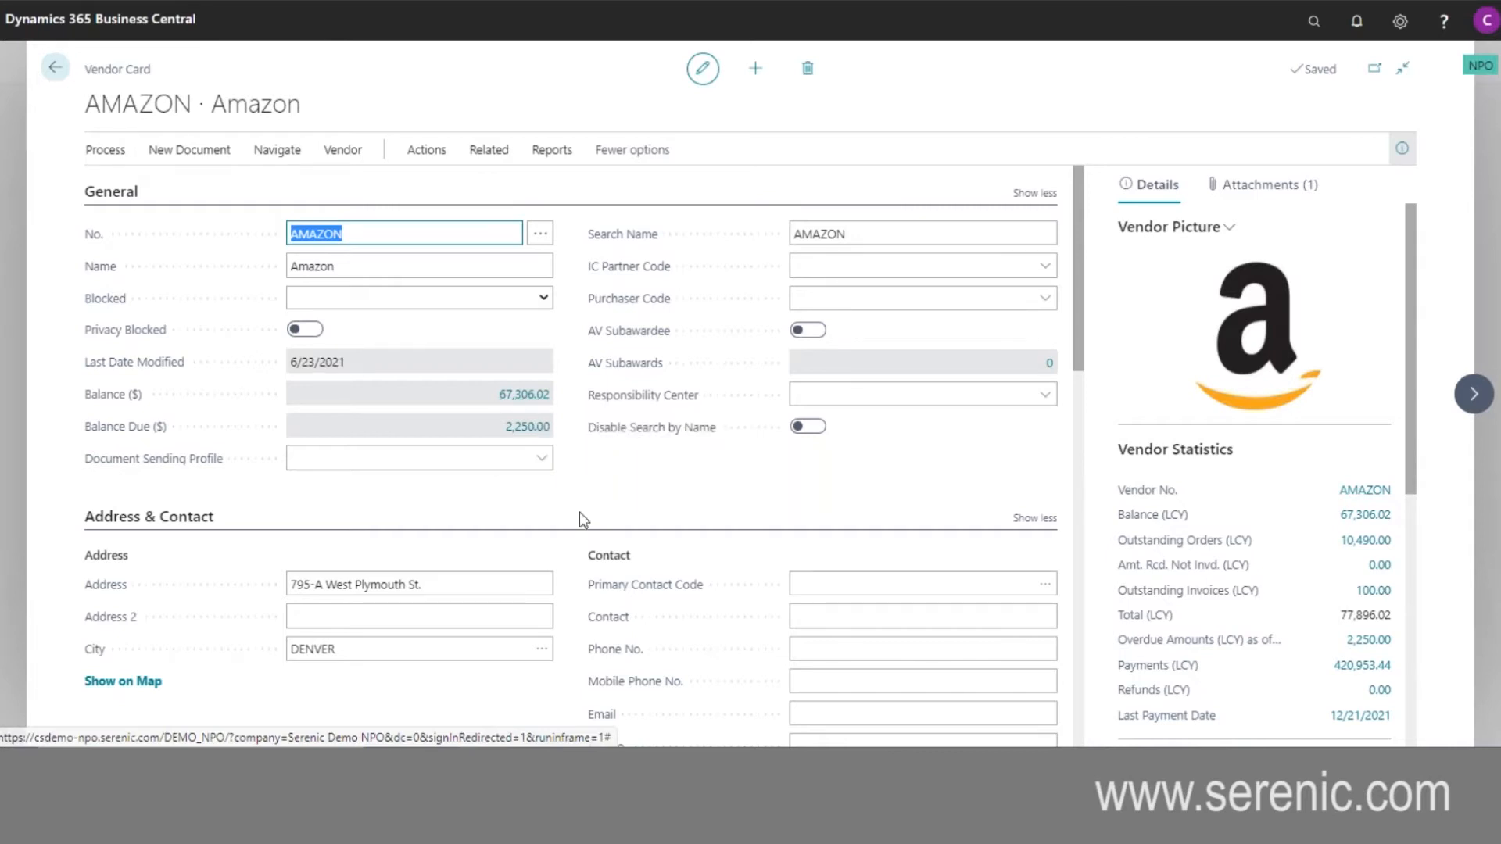
scroll(582, 602, down, 3)
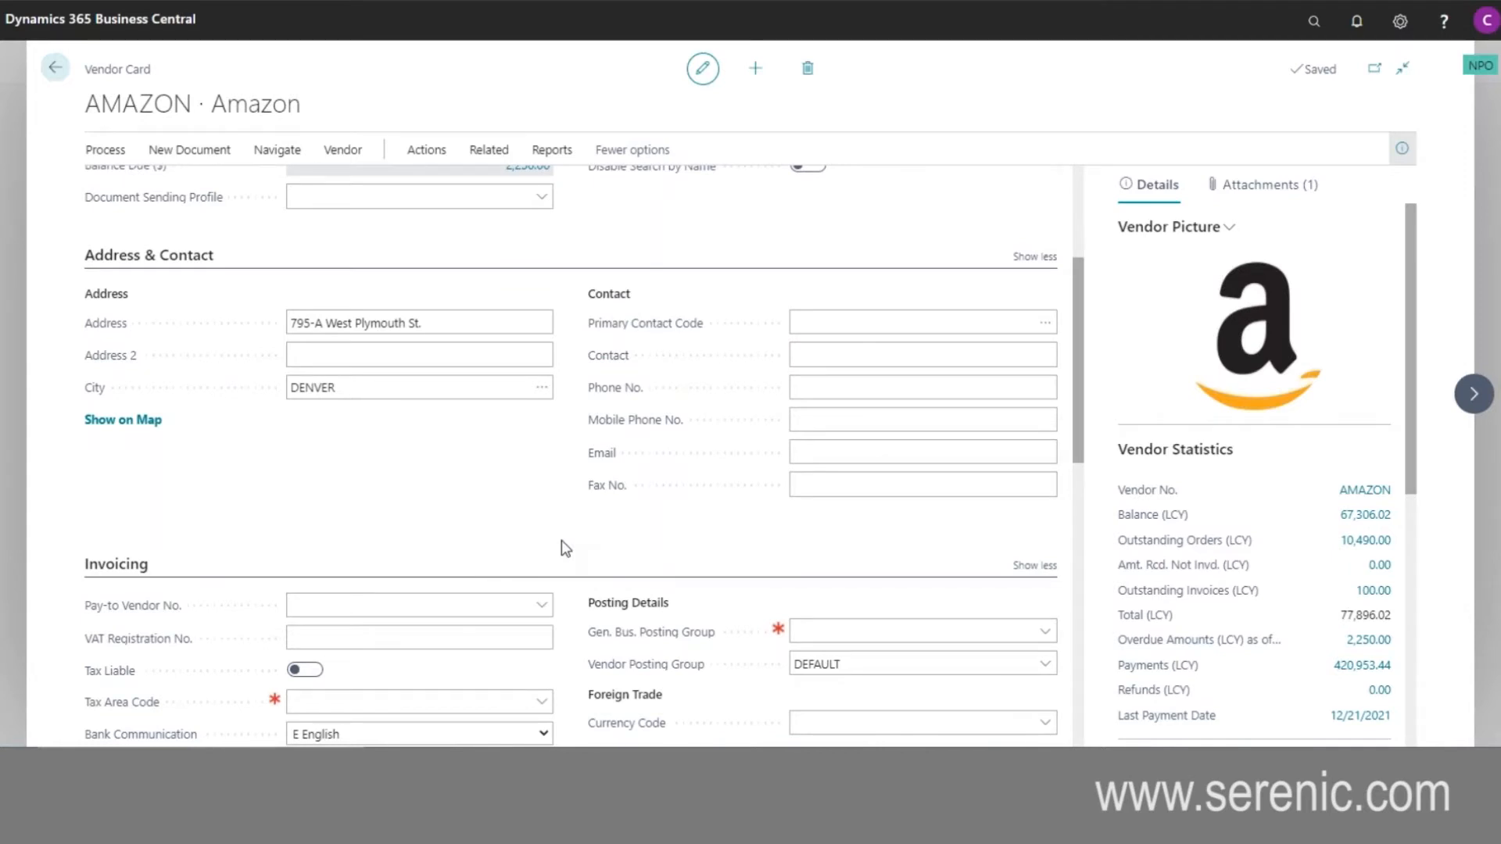
scroll(564, 540, down, 2)
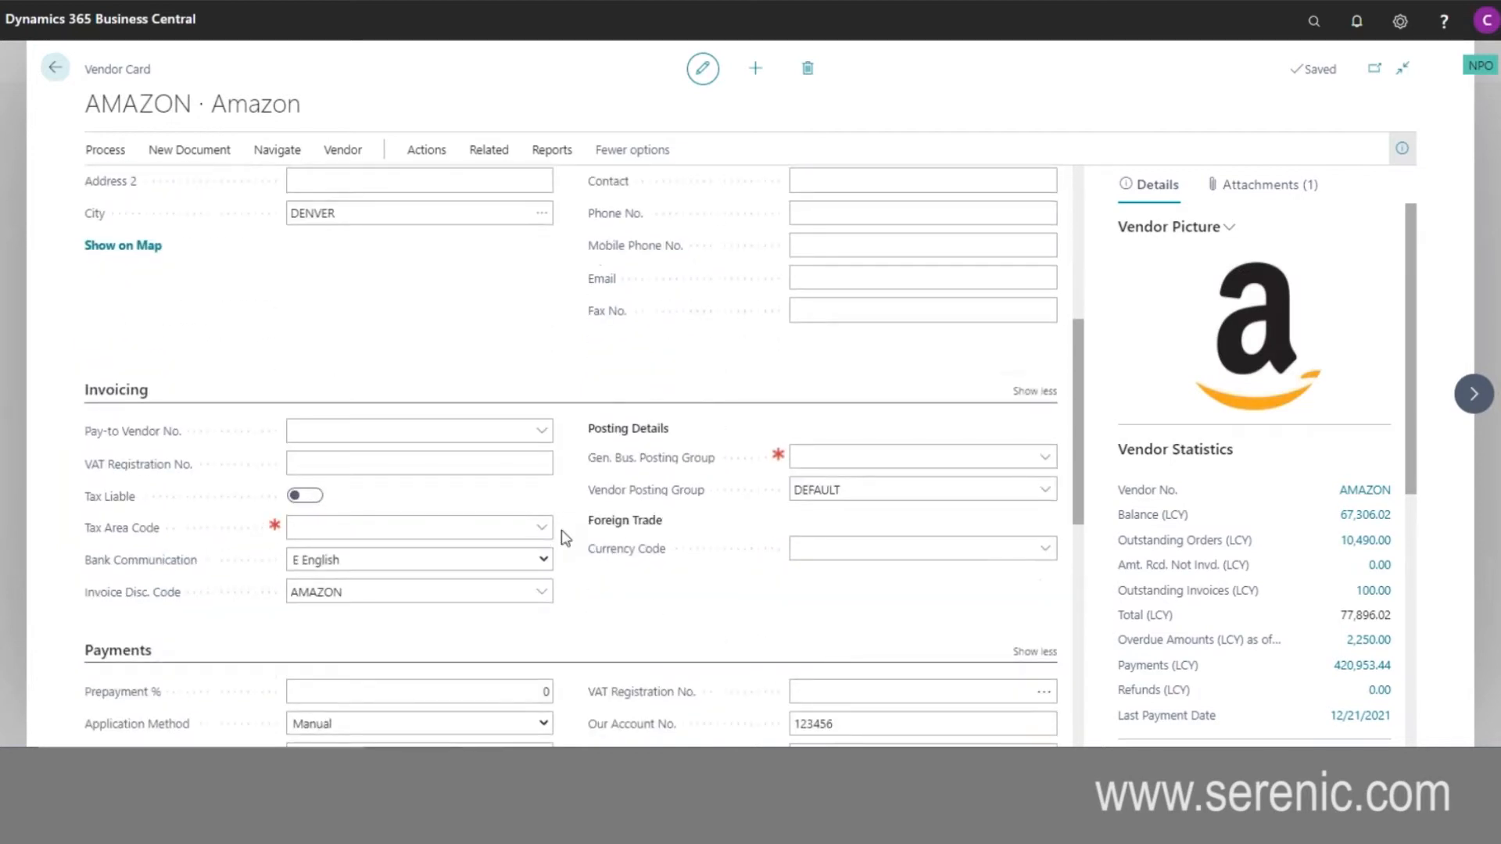
scroll(596, 606, down, 3)
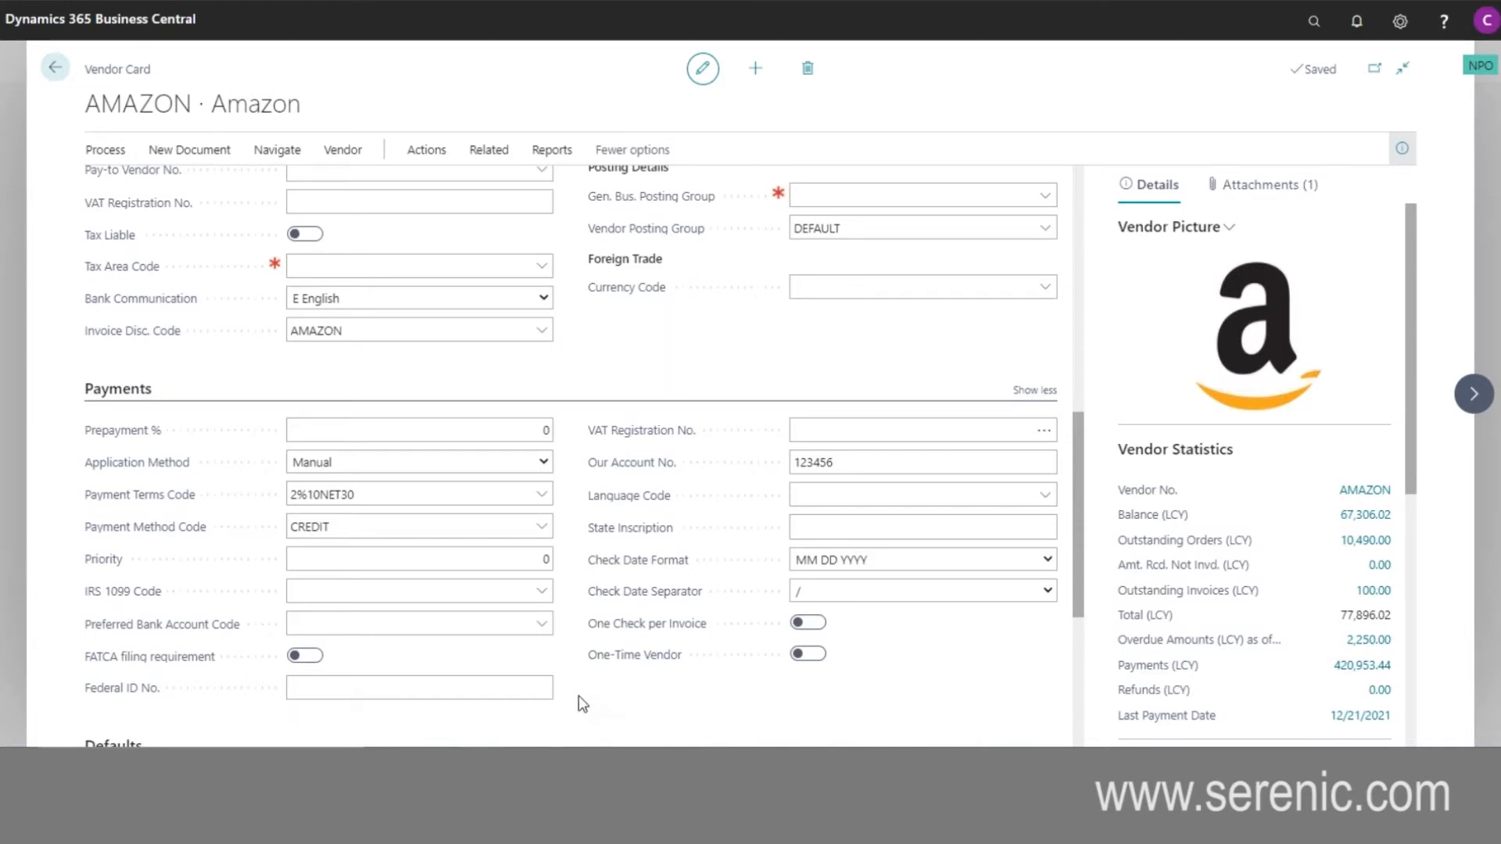
scroll(582, 703, down, 5)
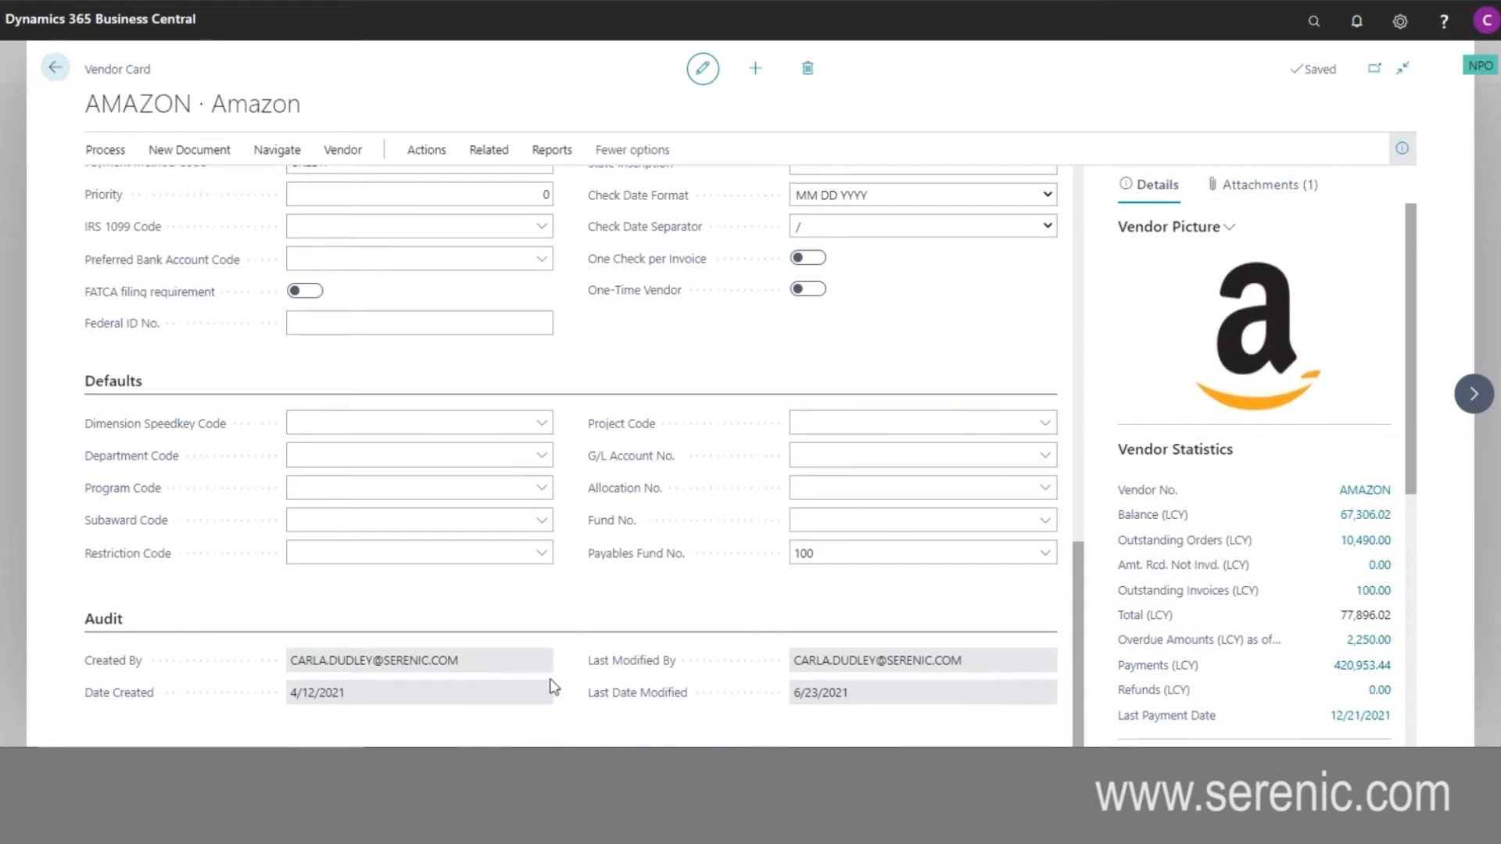
scroll(558, 604, up, 15)
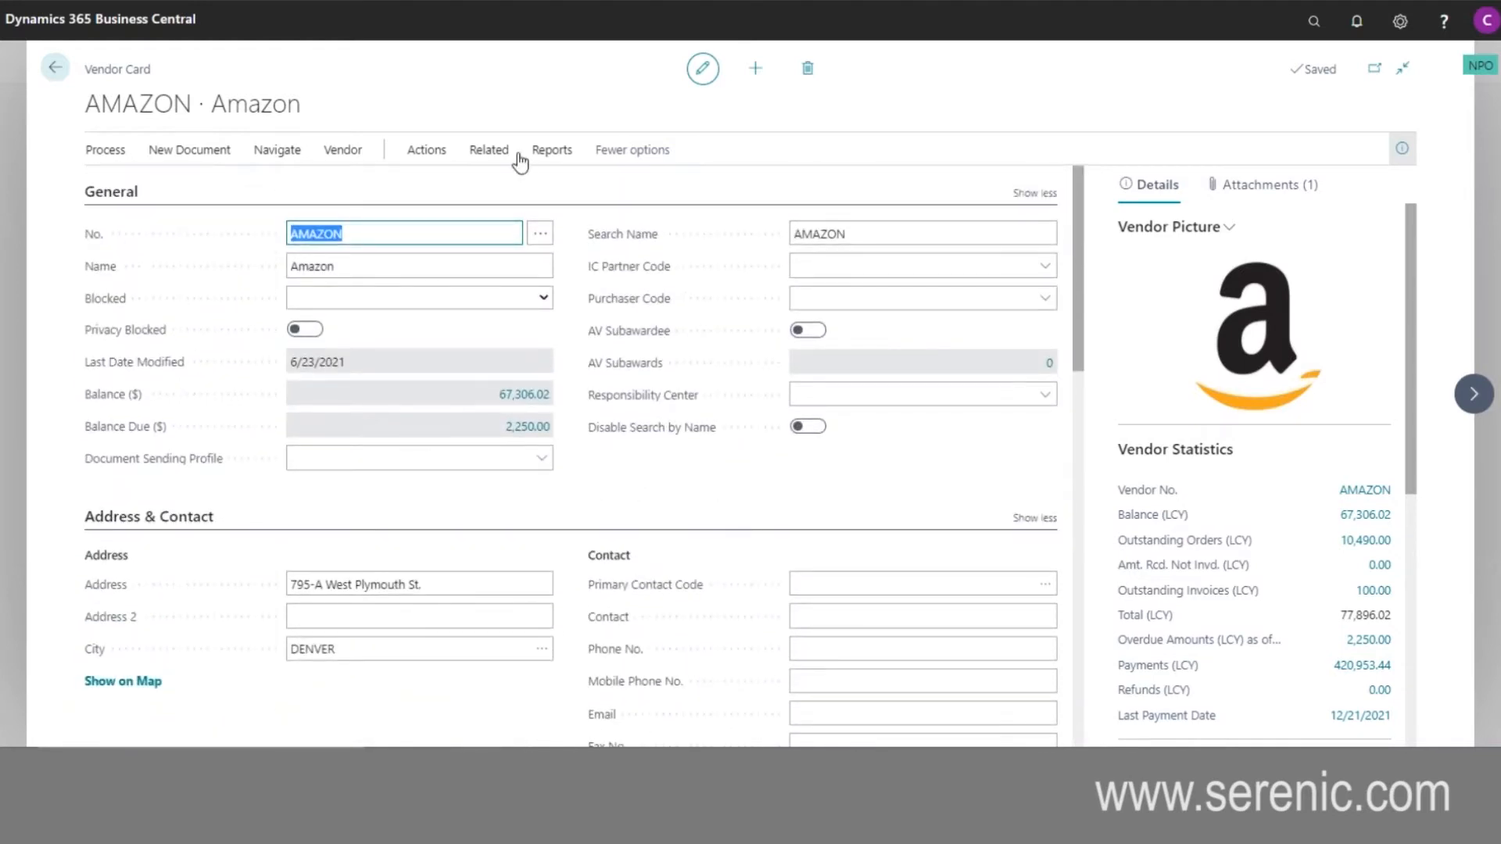
- Open the Amazon vendor's change log entries, examine the old and new values, and return to the vendor card
click(491, 150)
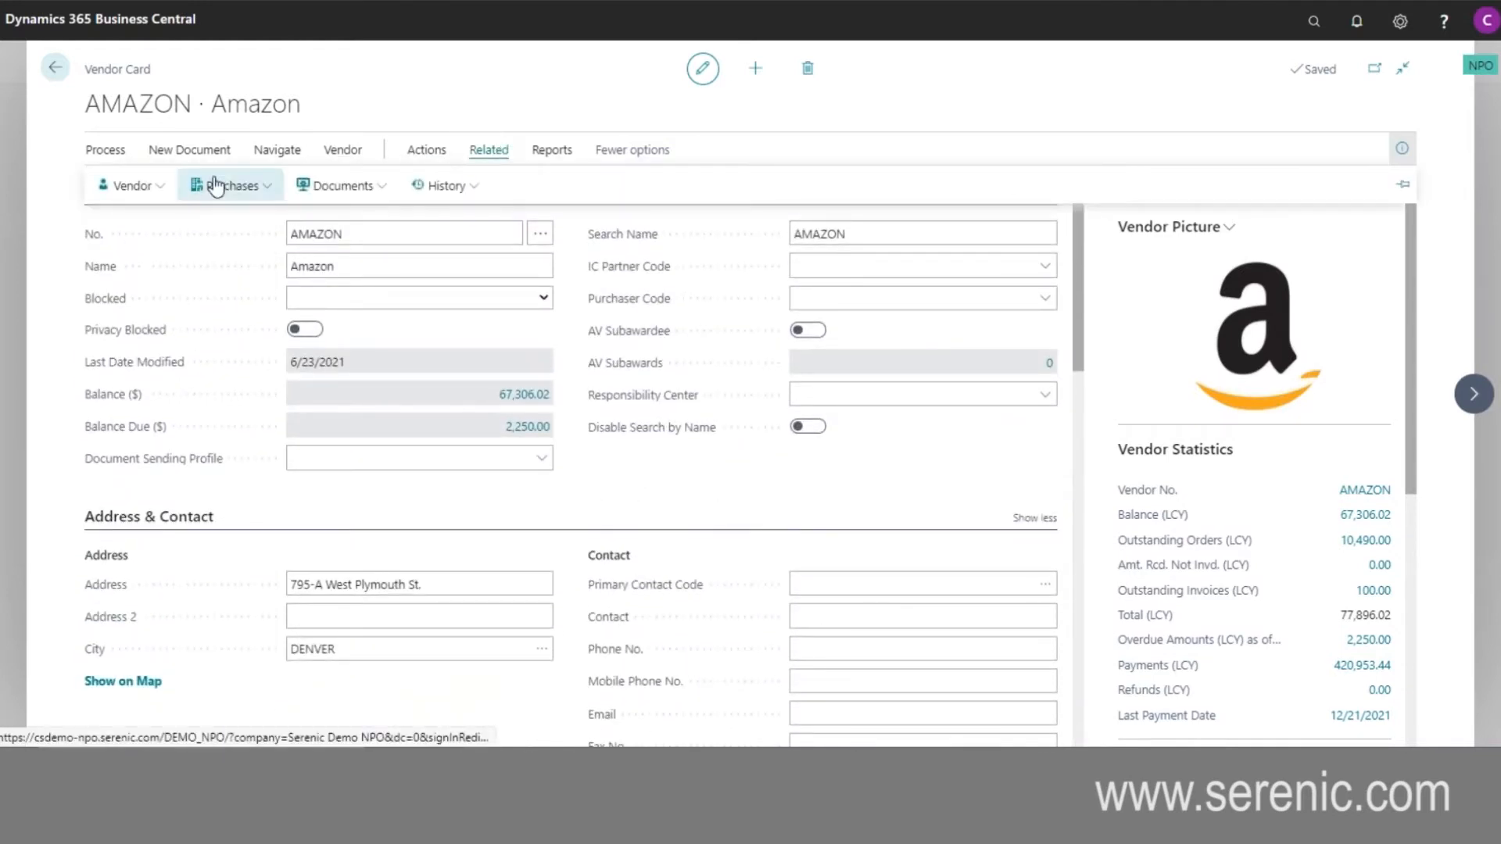
click(156, 188)
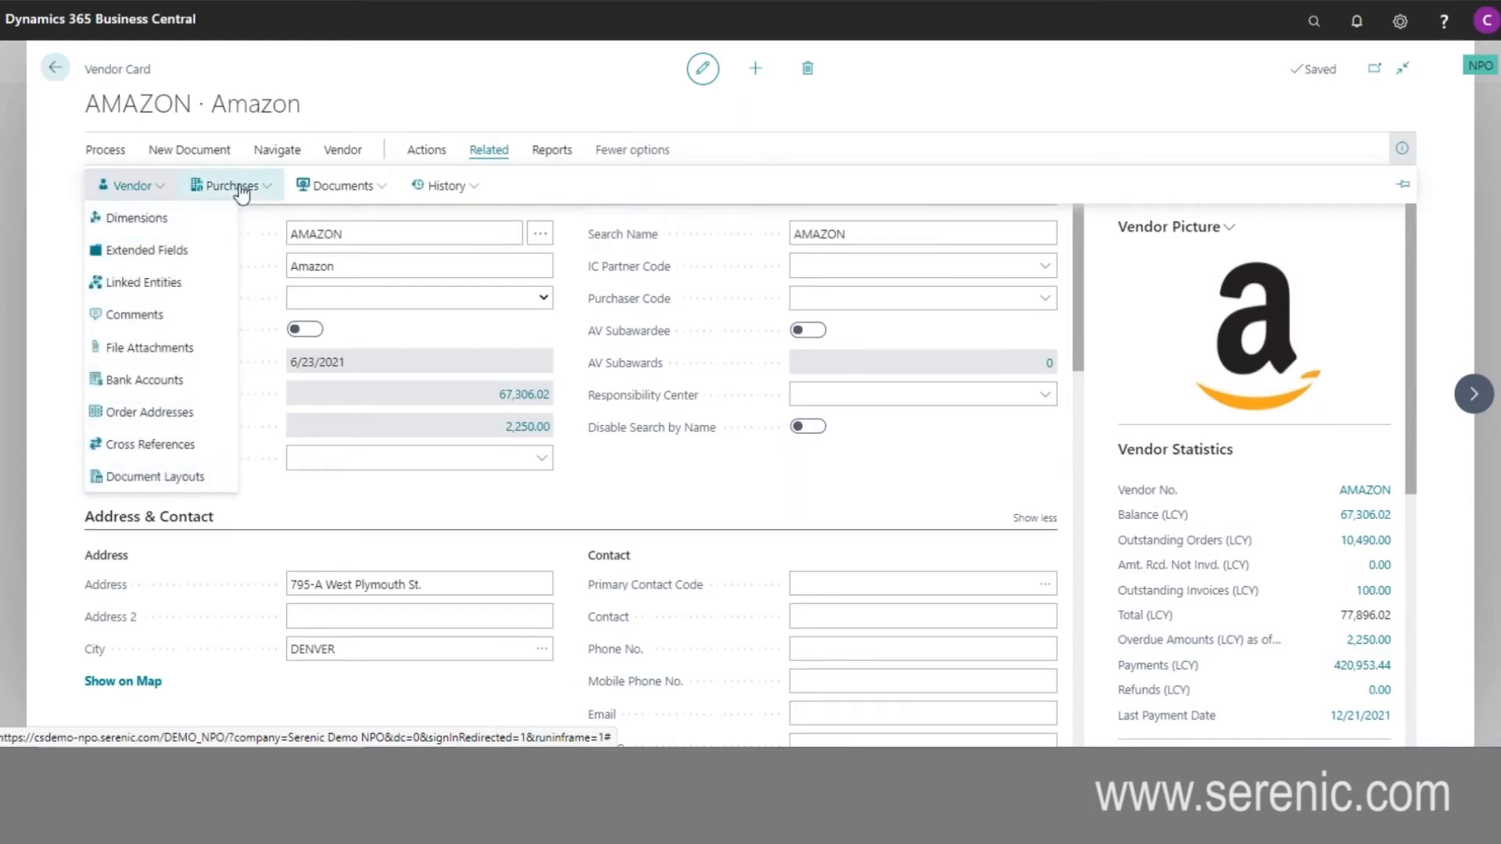
click(430, 151)
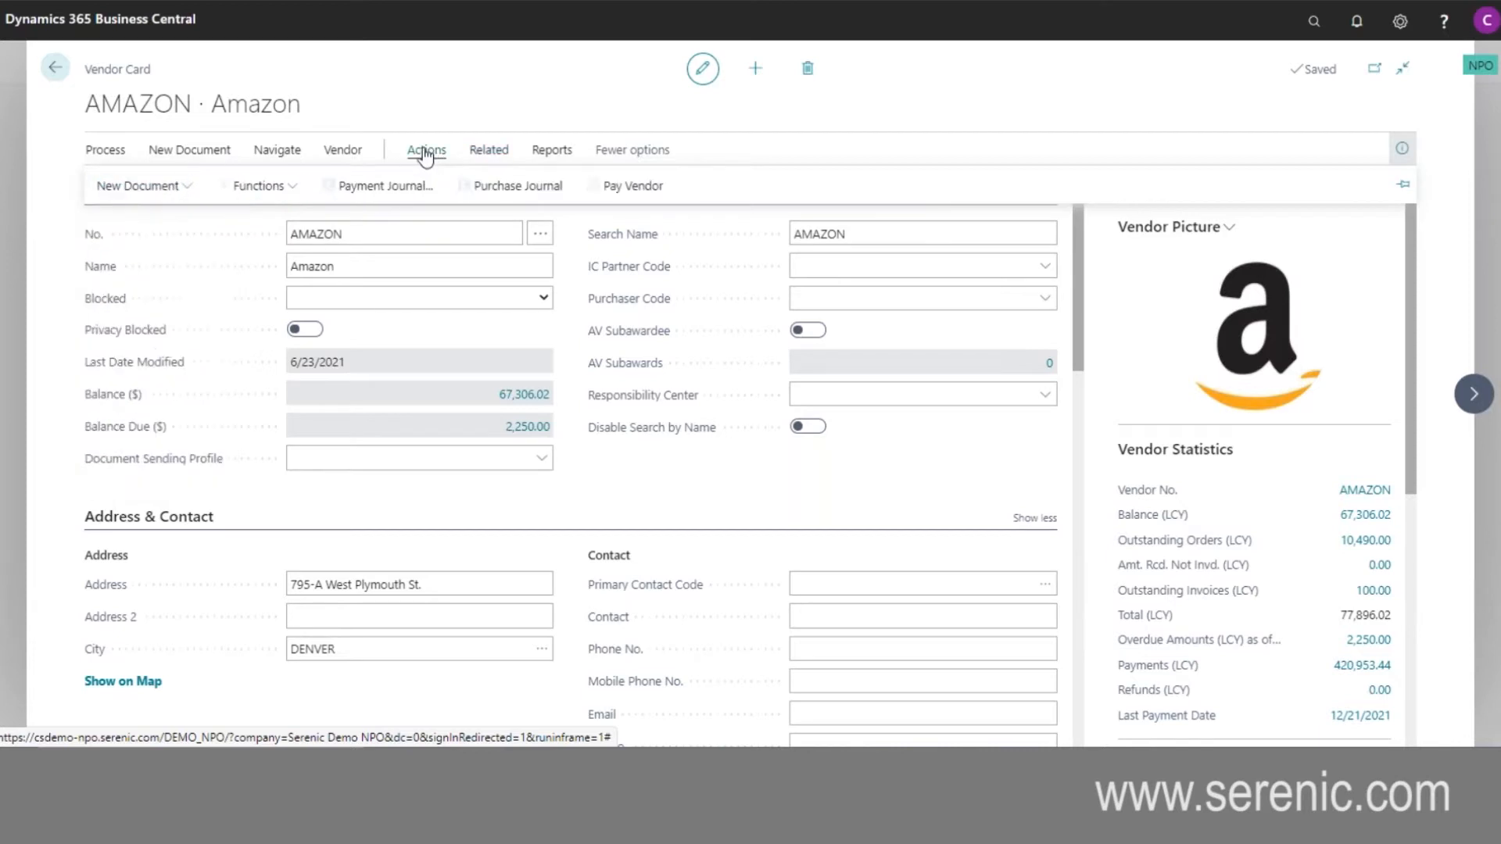
click(291, 190)
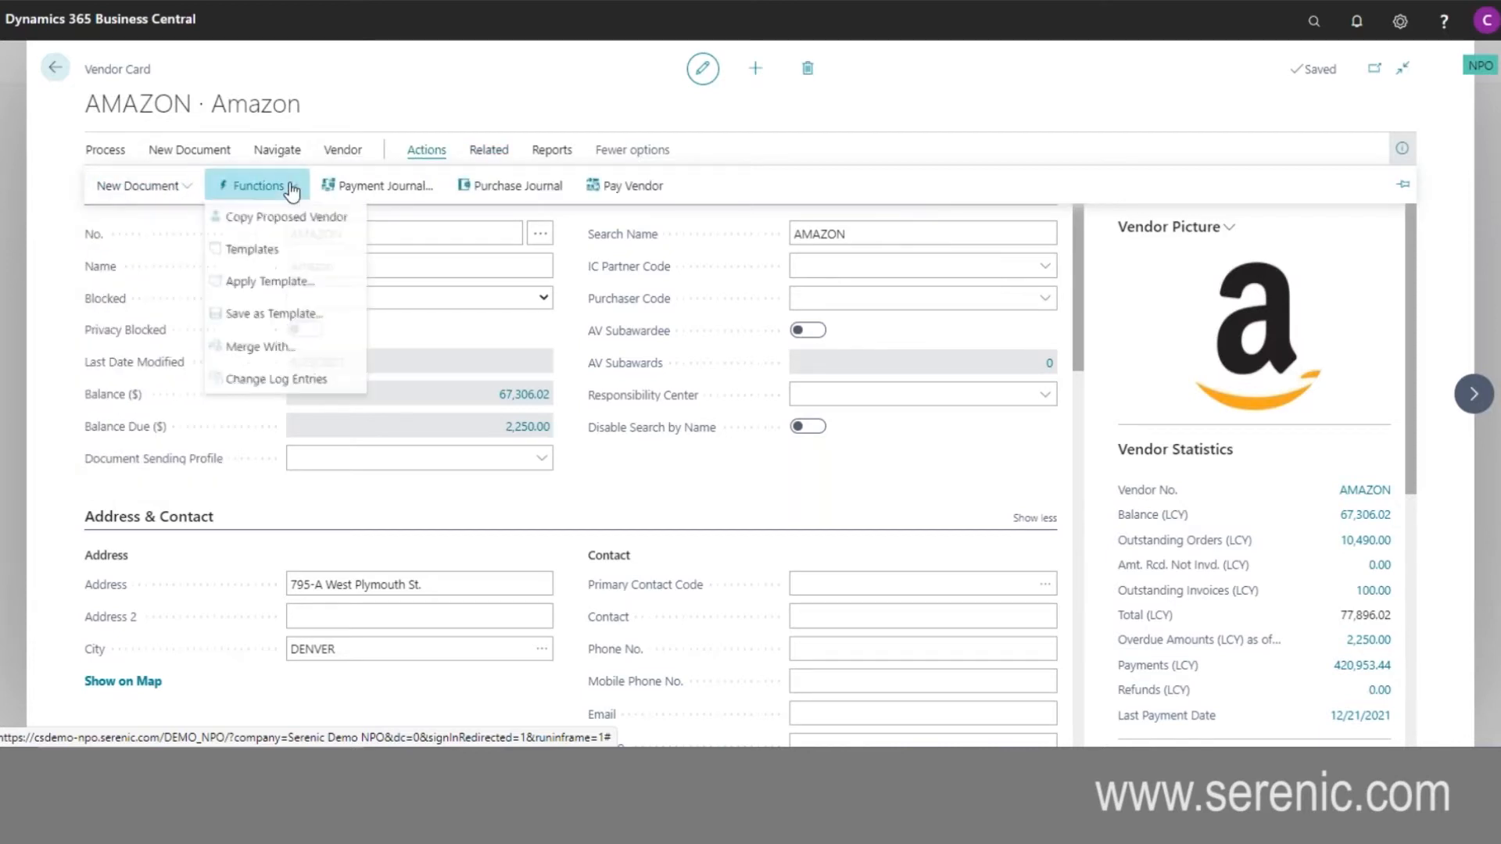
click(226, 383)
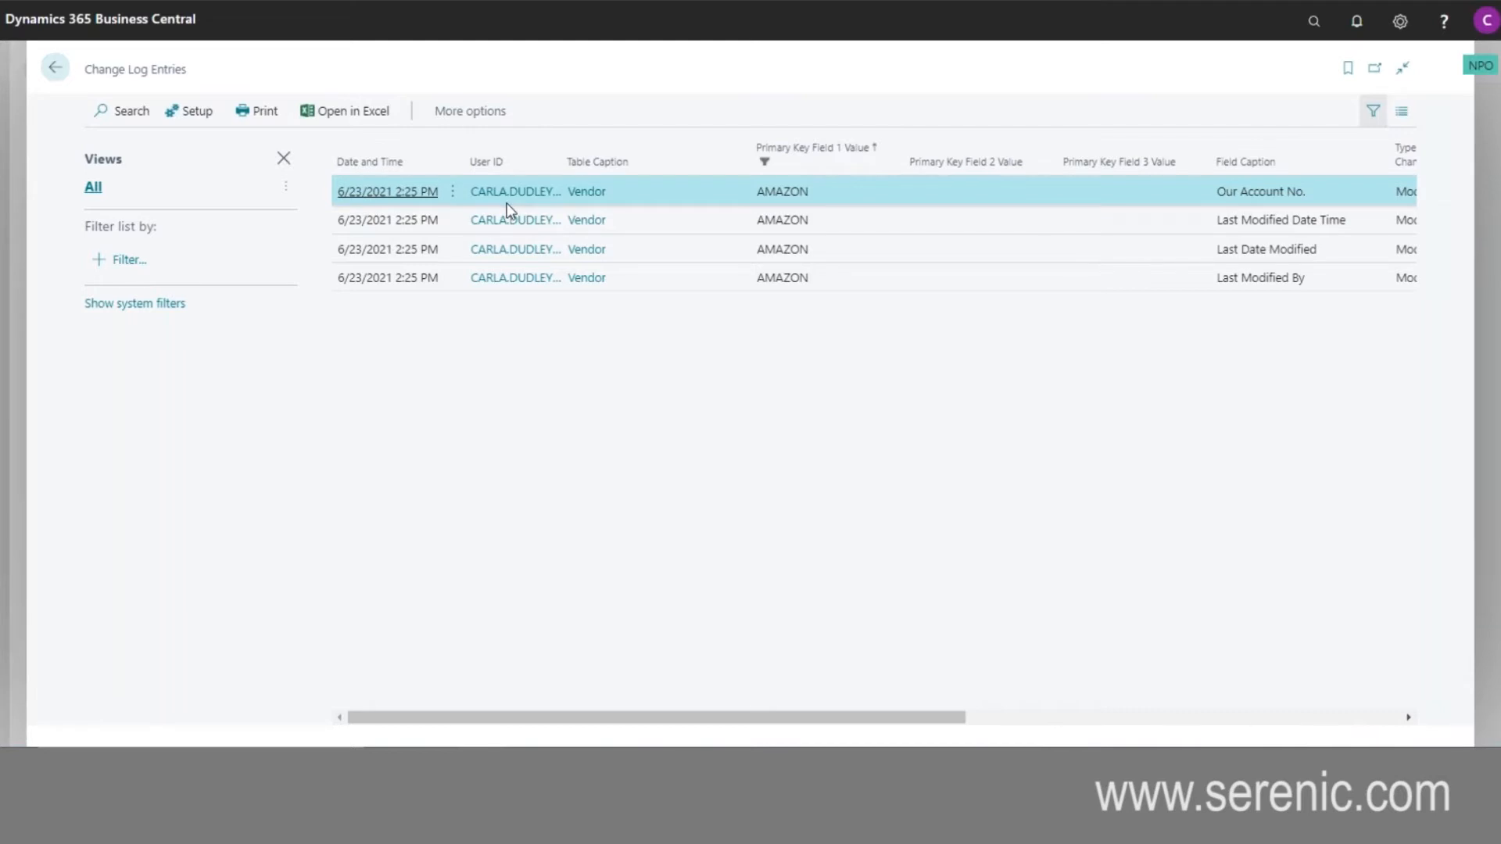
drag(914, 715, 1332, 743)
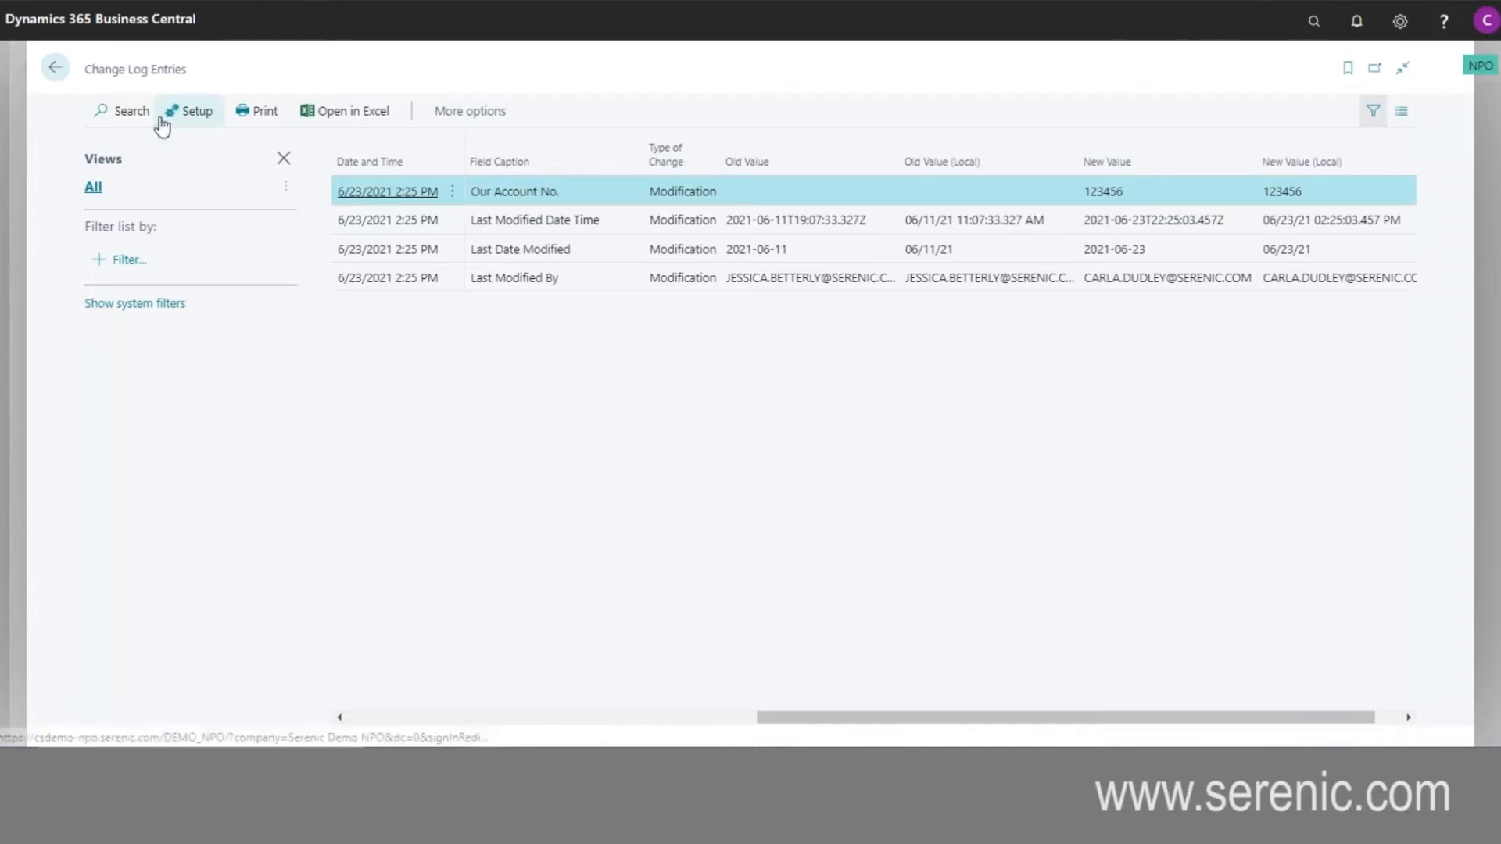
click(56, 70)
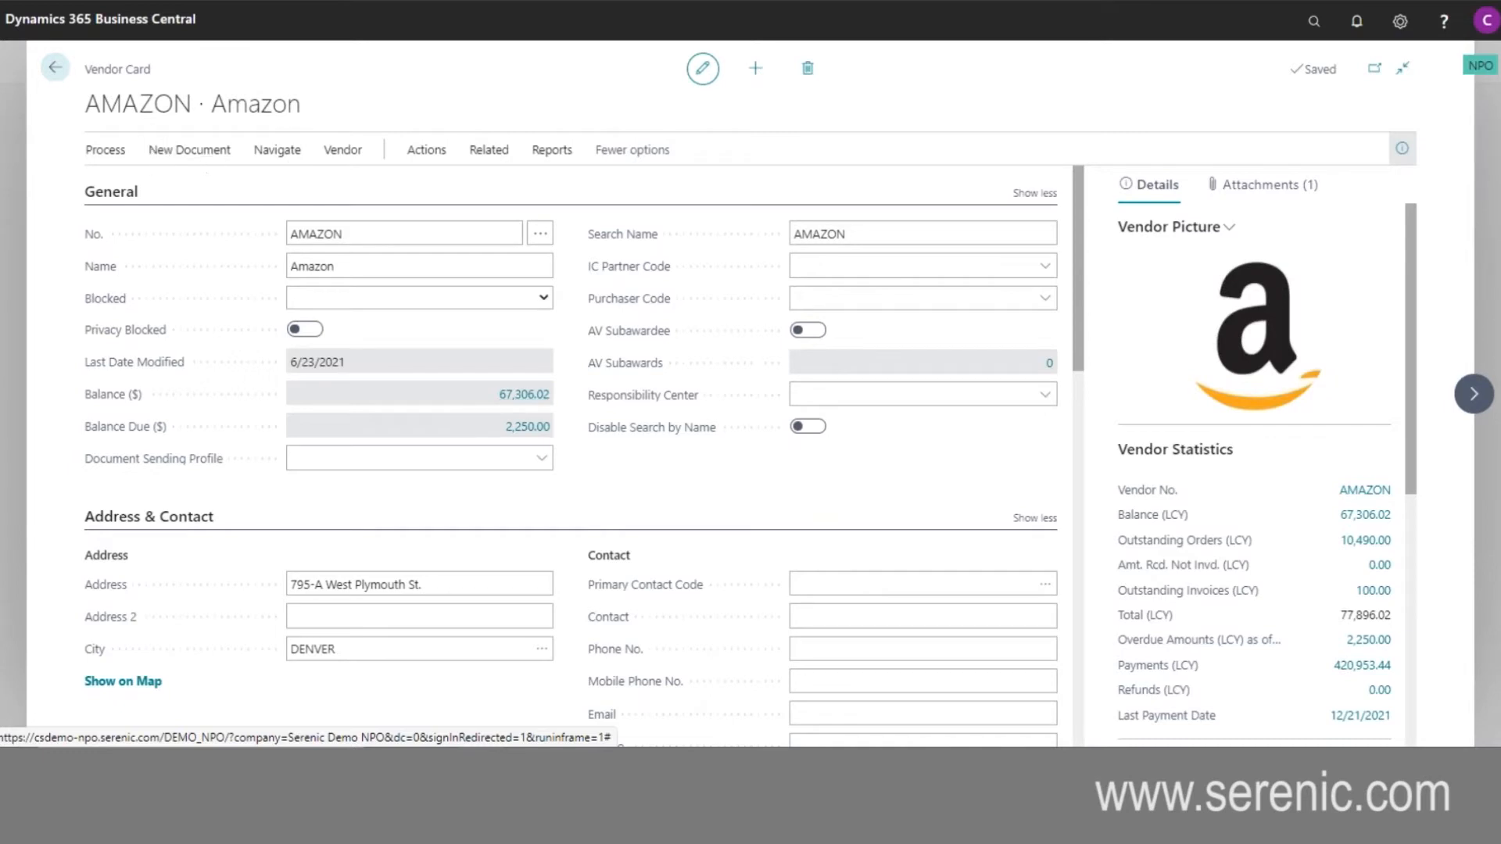
- Review the general and transfer details of Amazon's Wells Fargo vendor bank account, and return to the vendor list
click(486, 156)
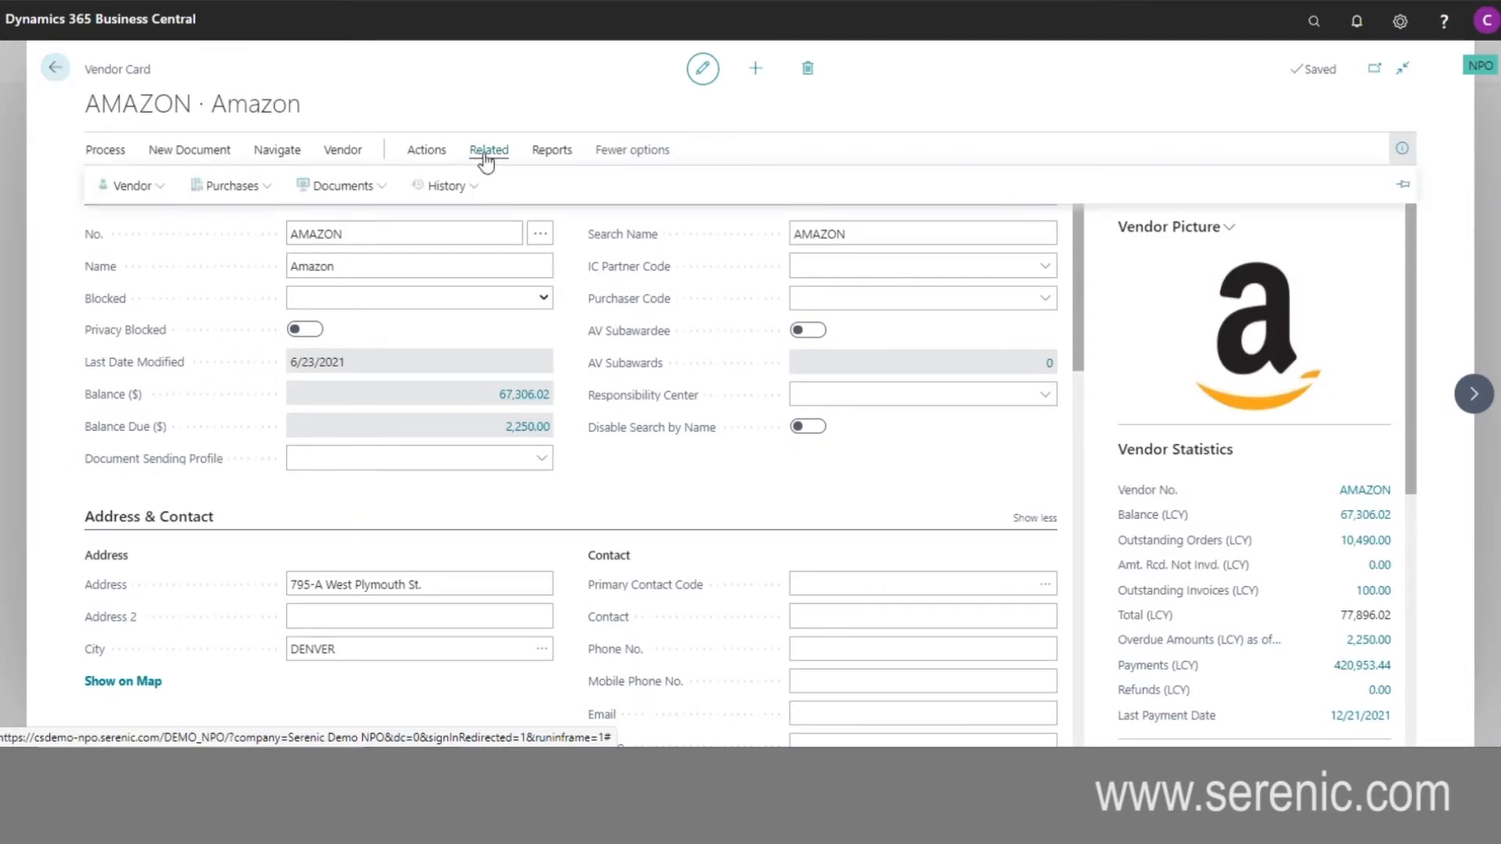
click(161, 189)
click(161, 380)
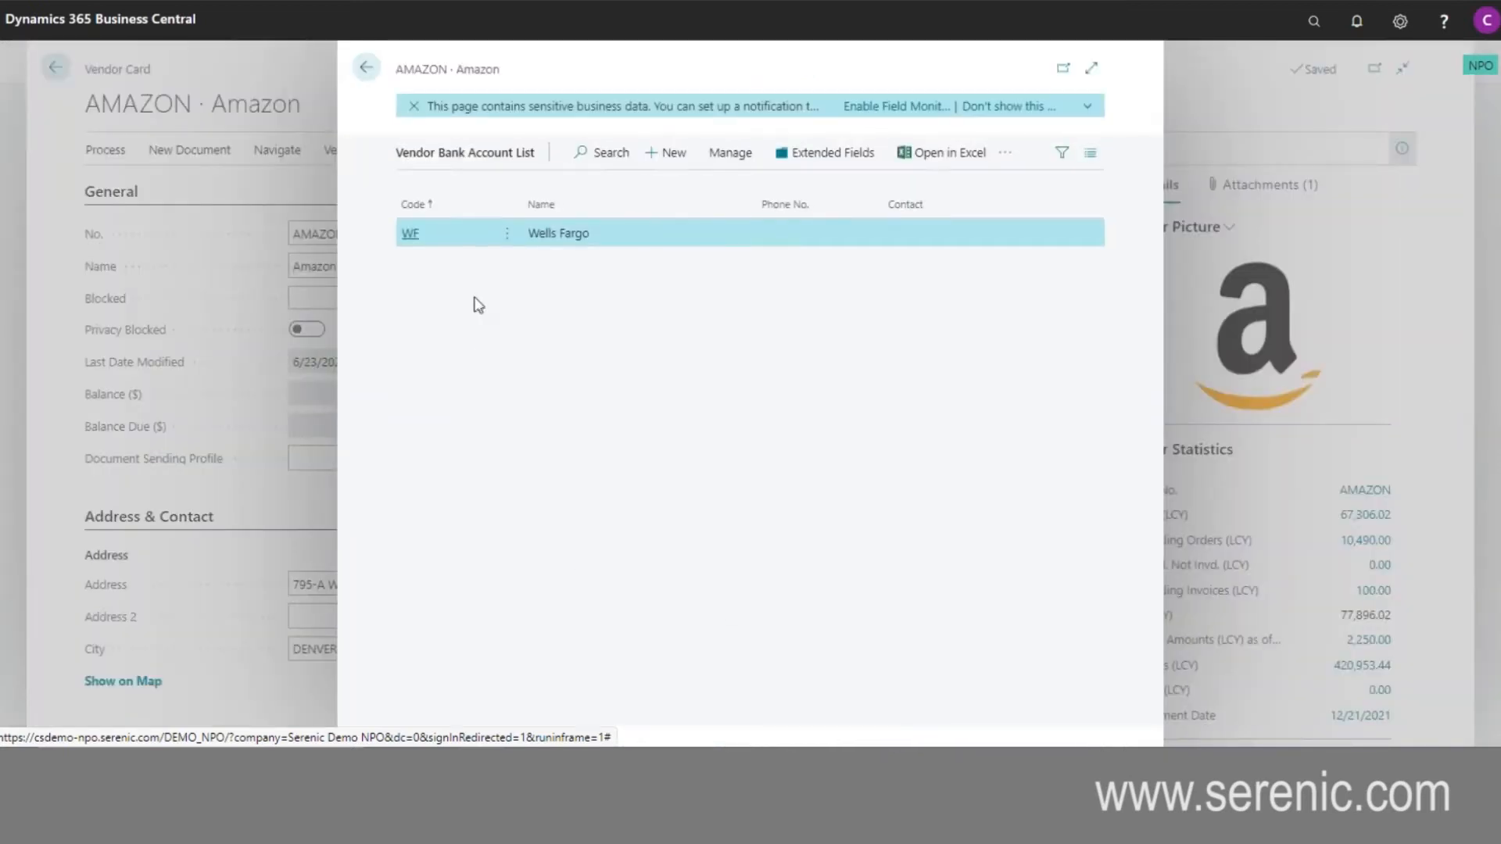
click(408, 238)
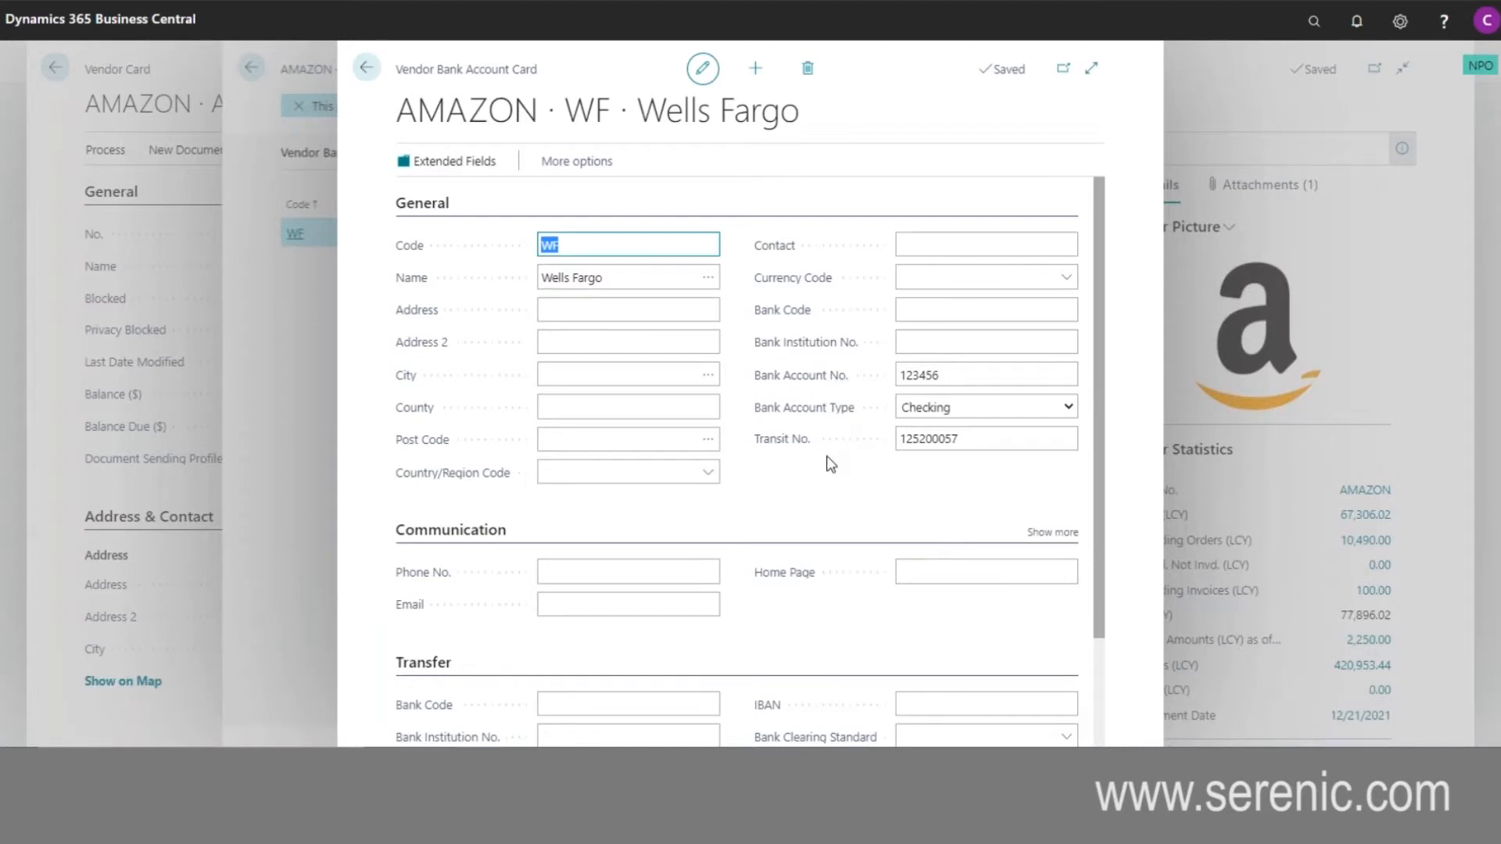
scroll(828, 476, down, 2)
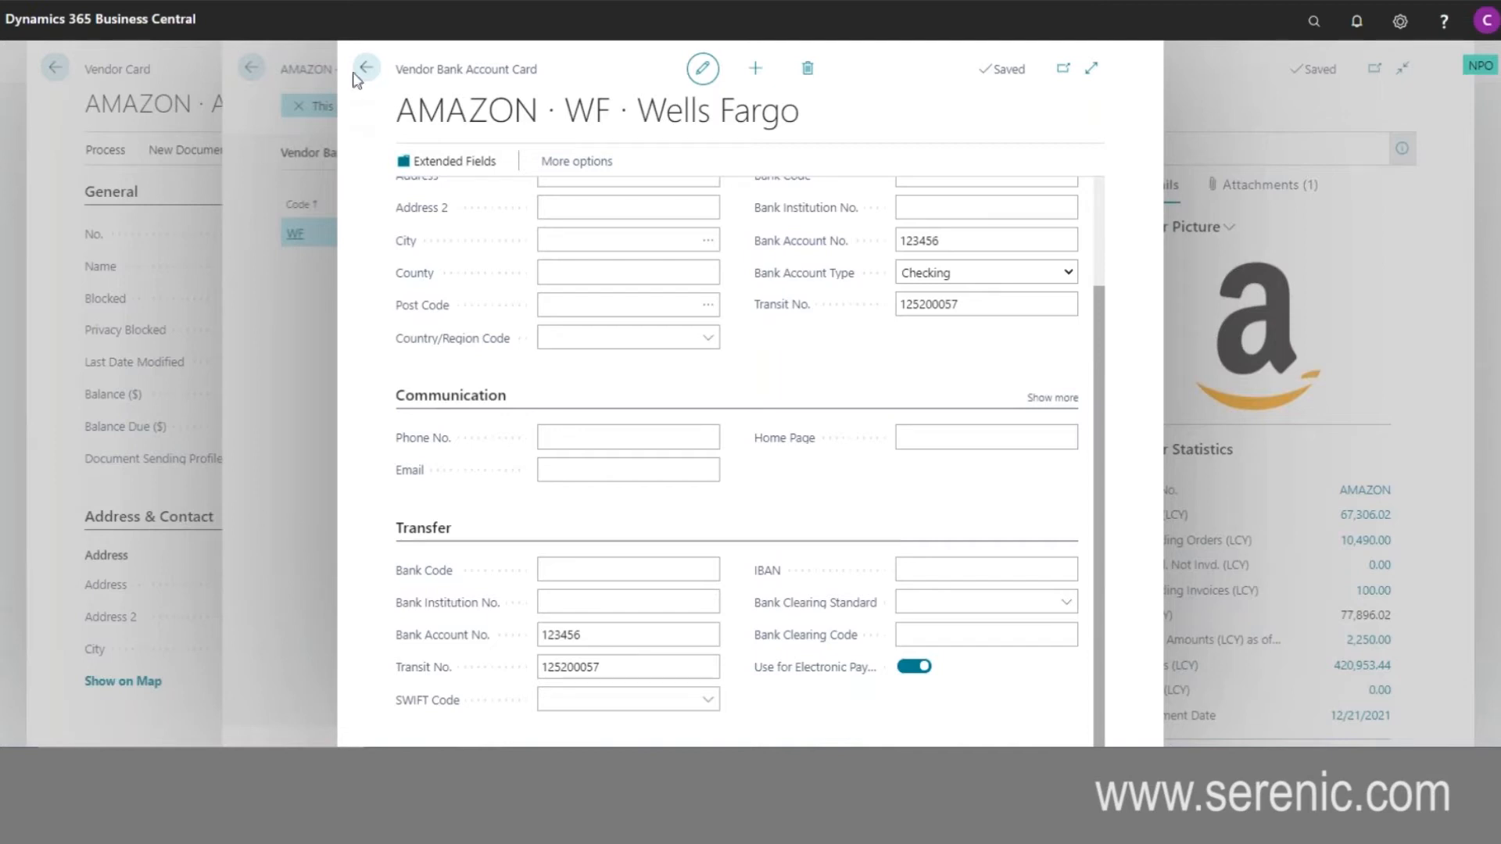
click(366, 72)
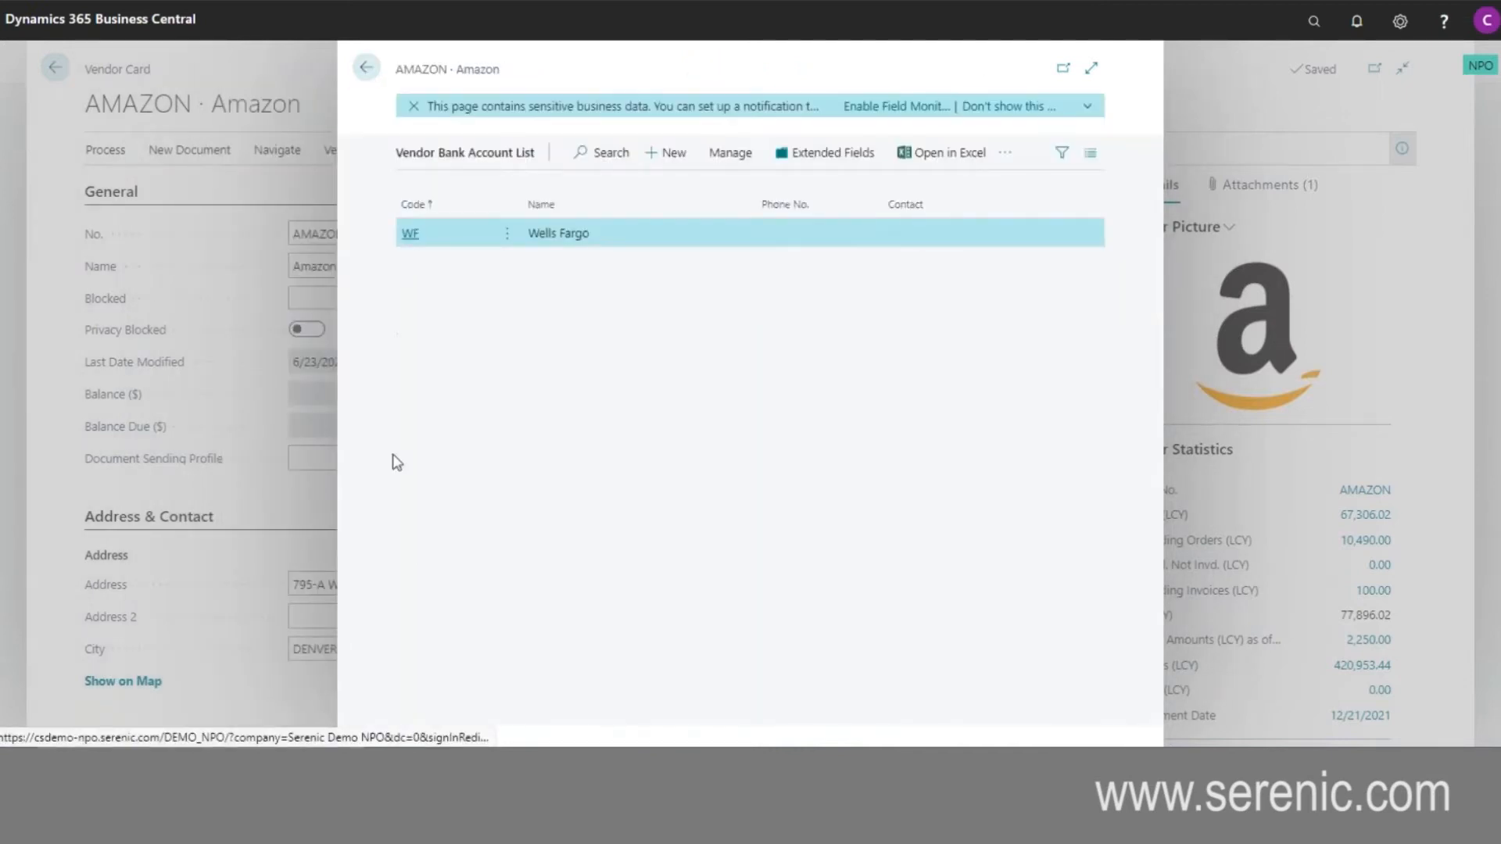
click(383, 81)
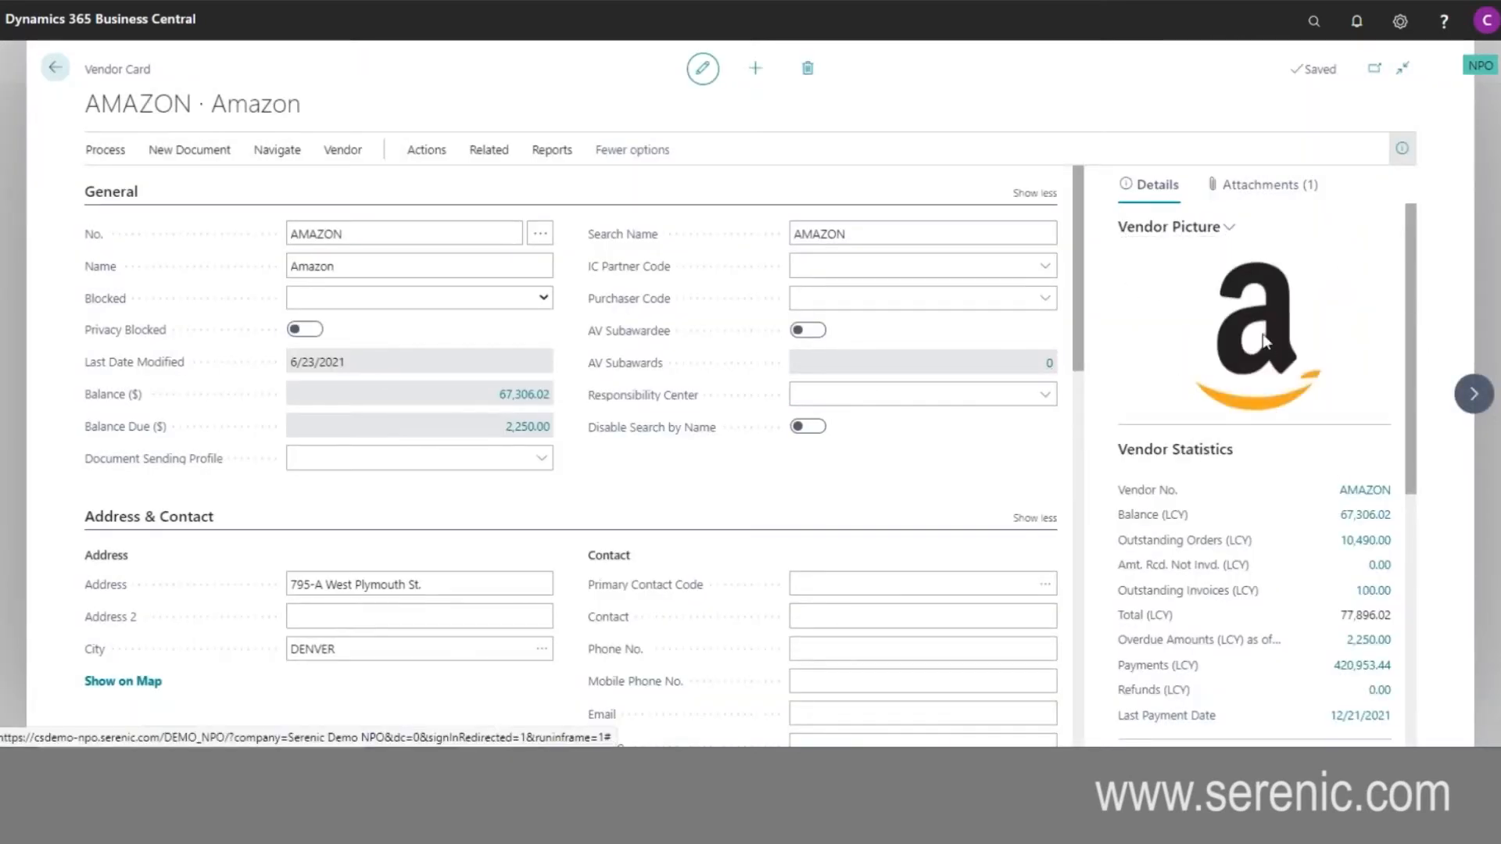
click(55, 67)
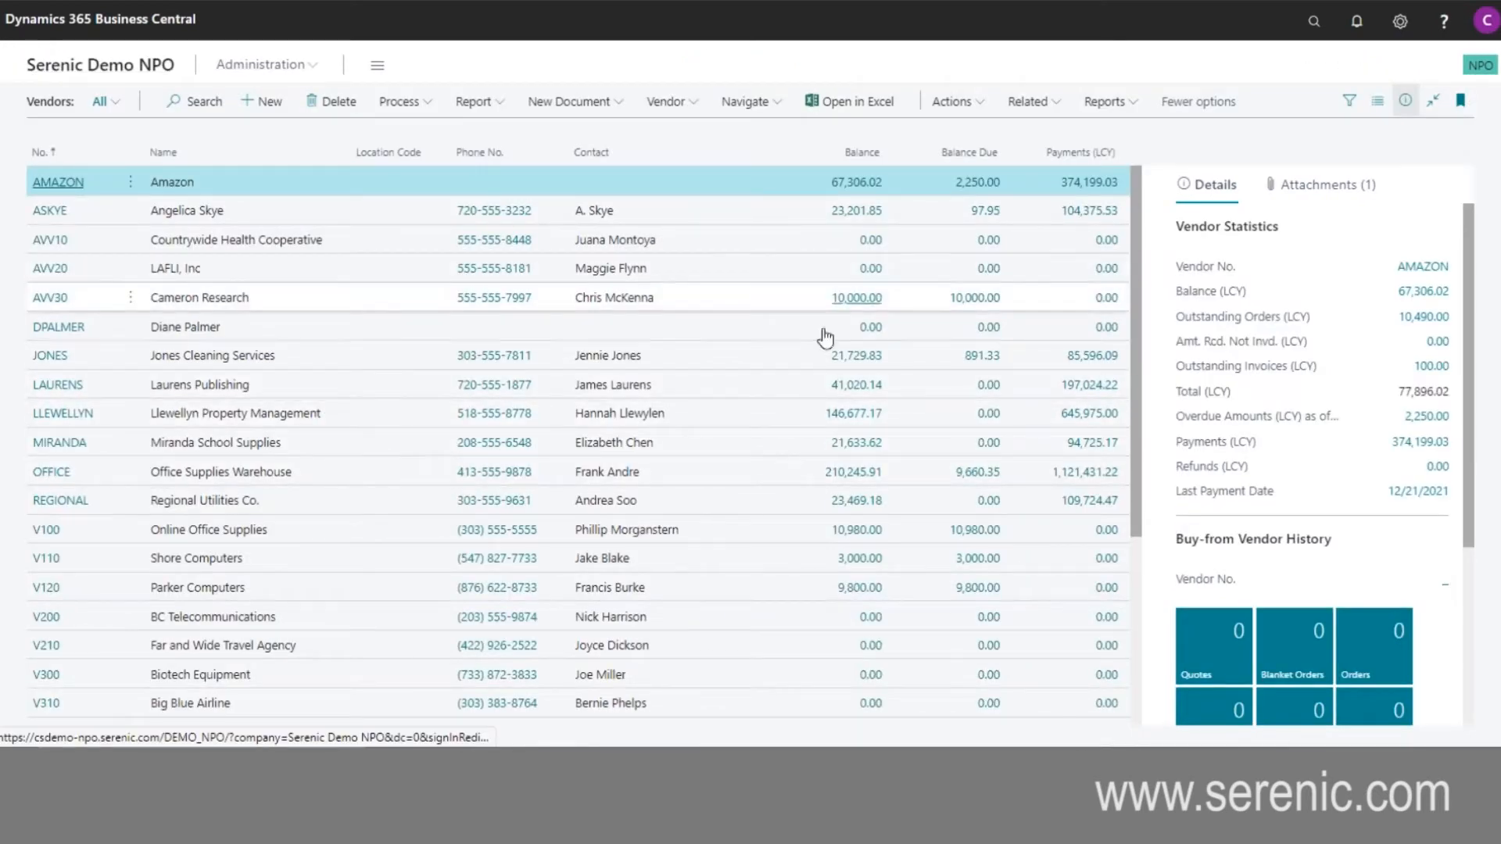
- View the vendors as tiles, restore the list layout and return to the home page
click(1379, 109)
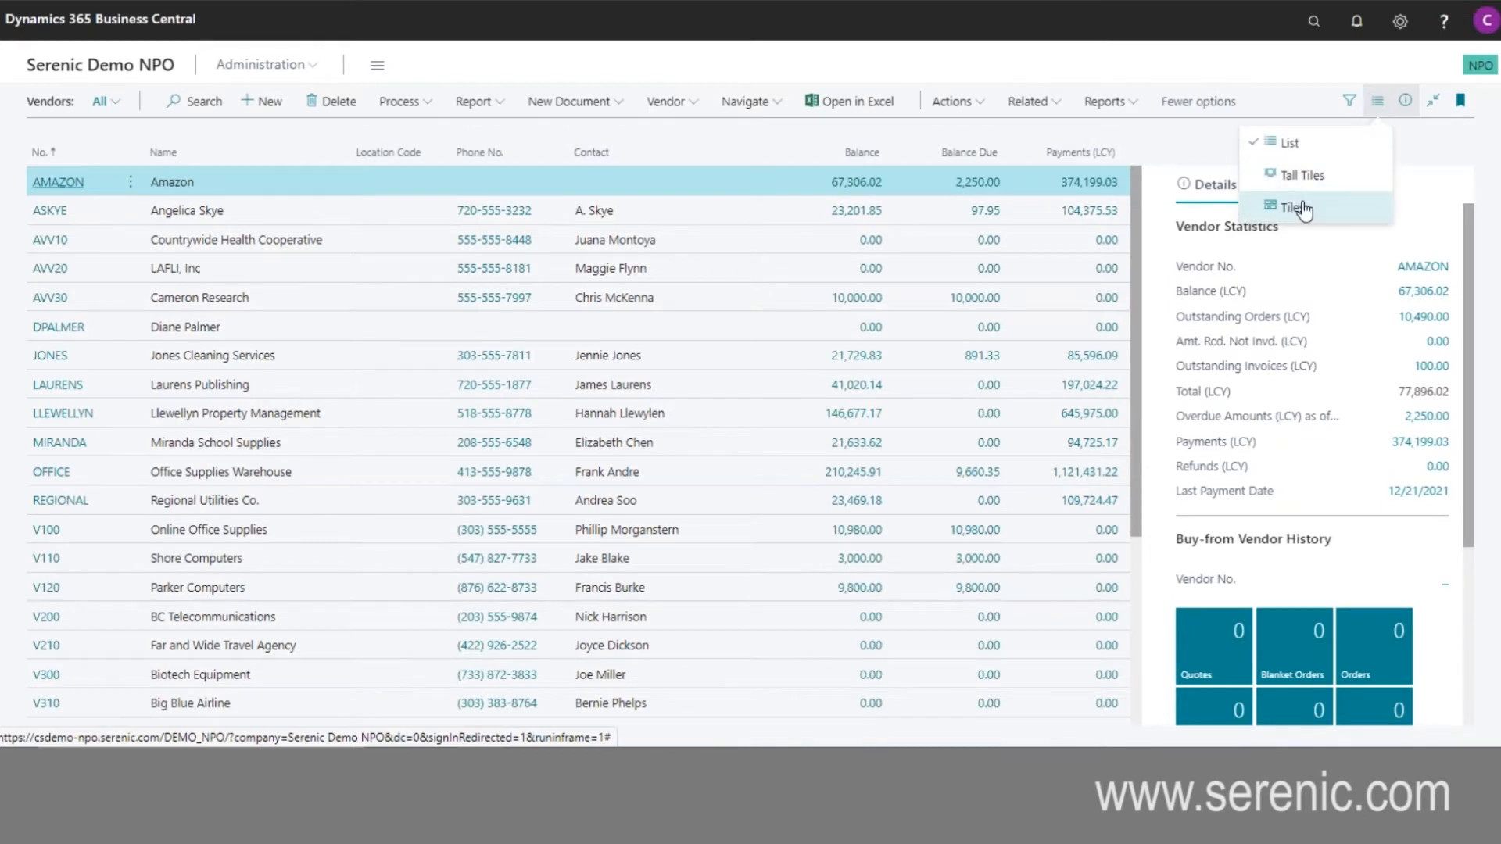
click(1293, 208)
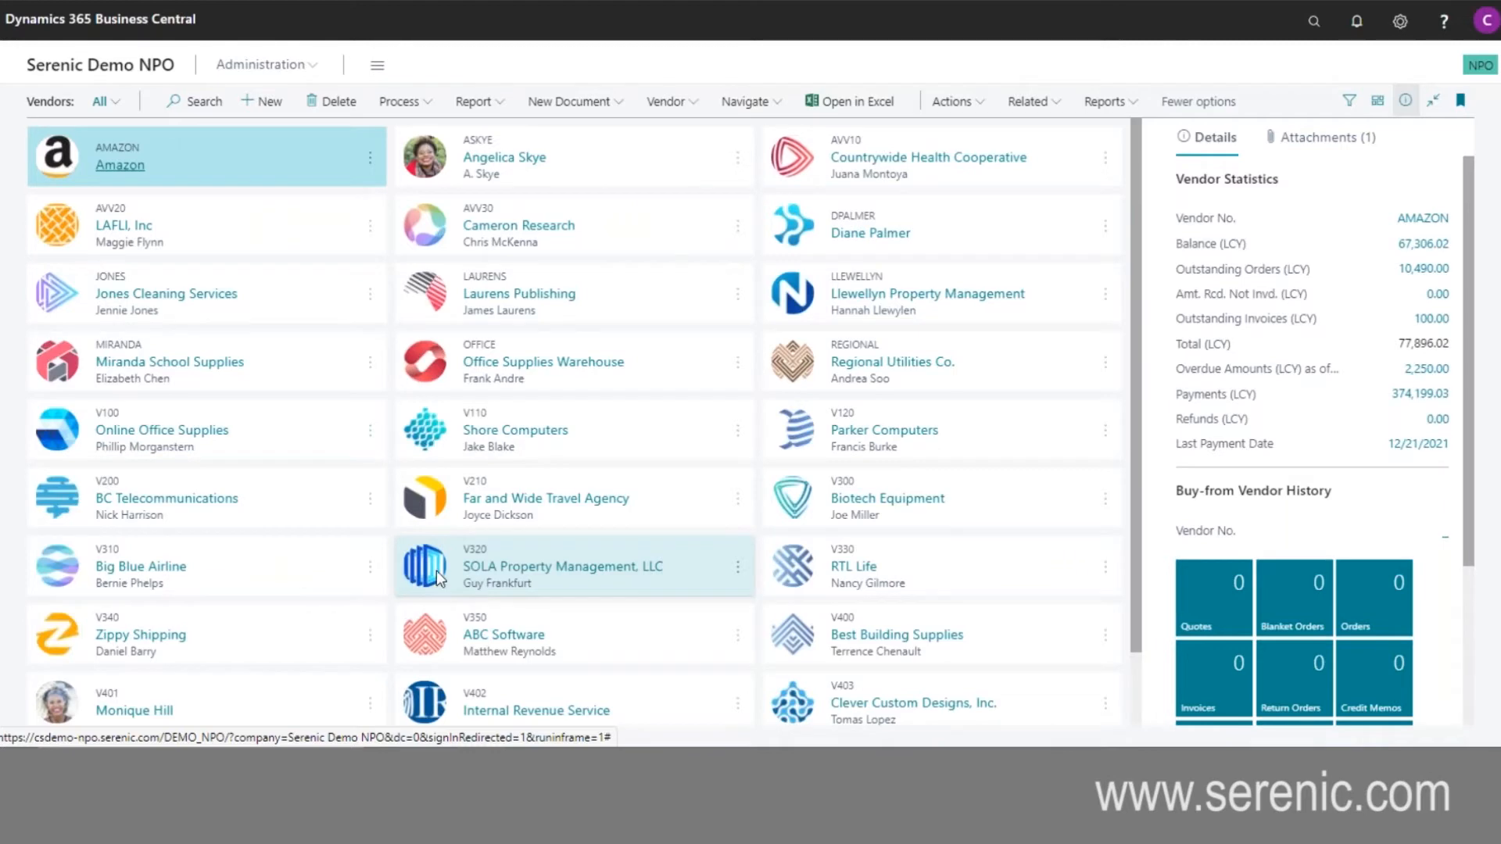
click(1374, 109)
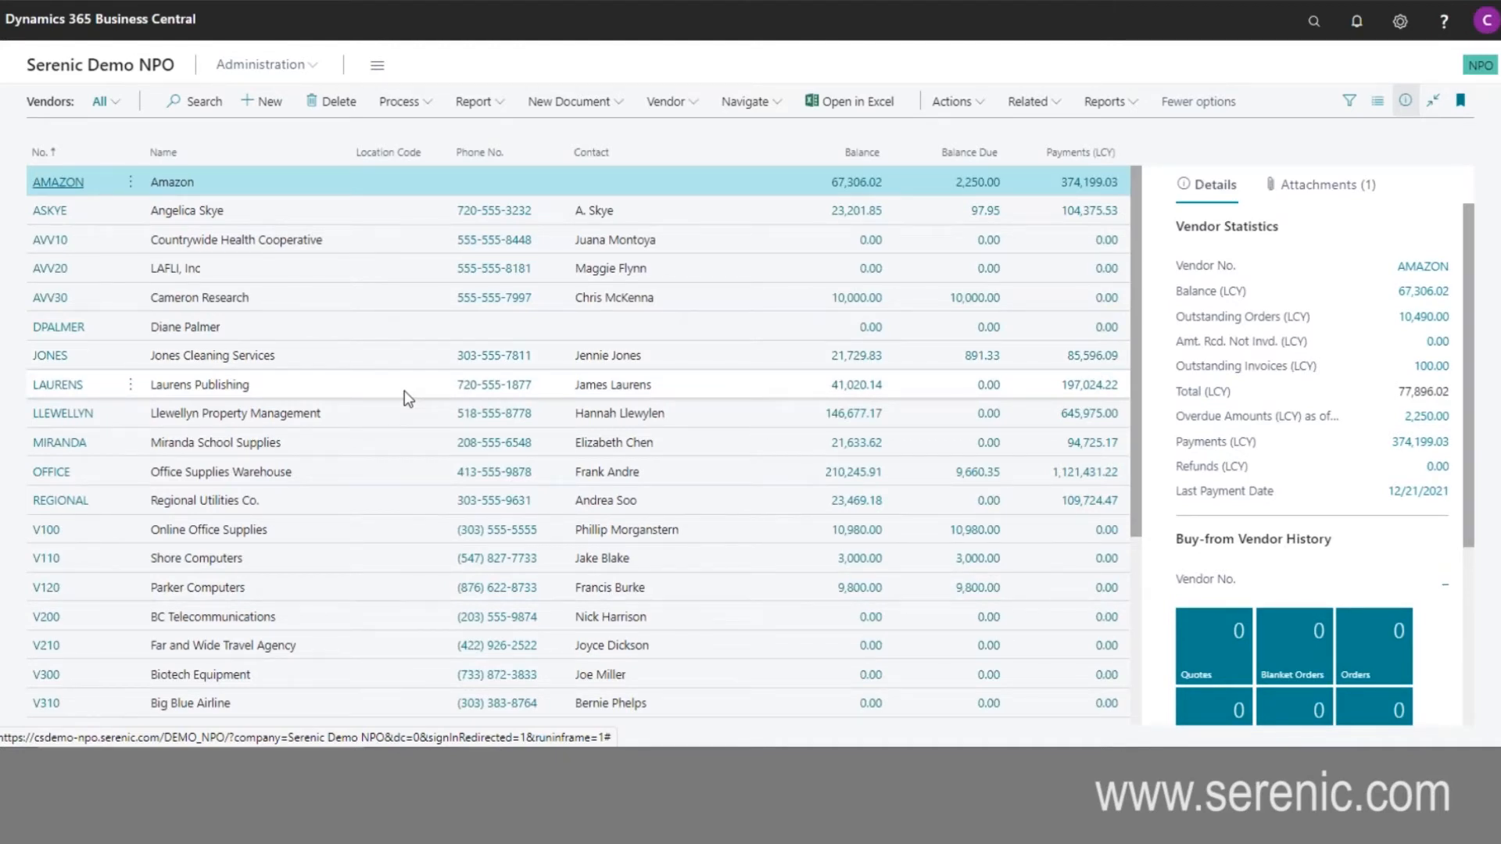
click(94, 63)
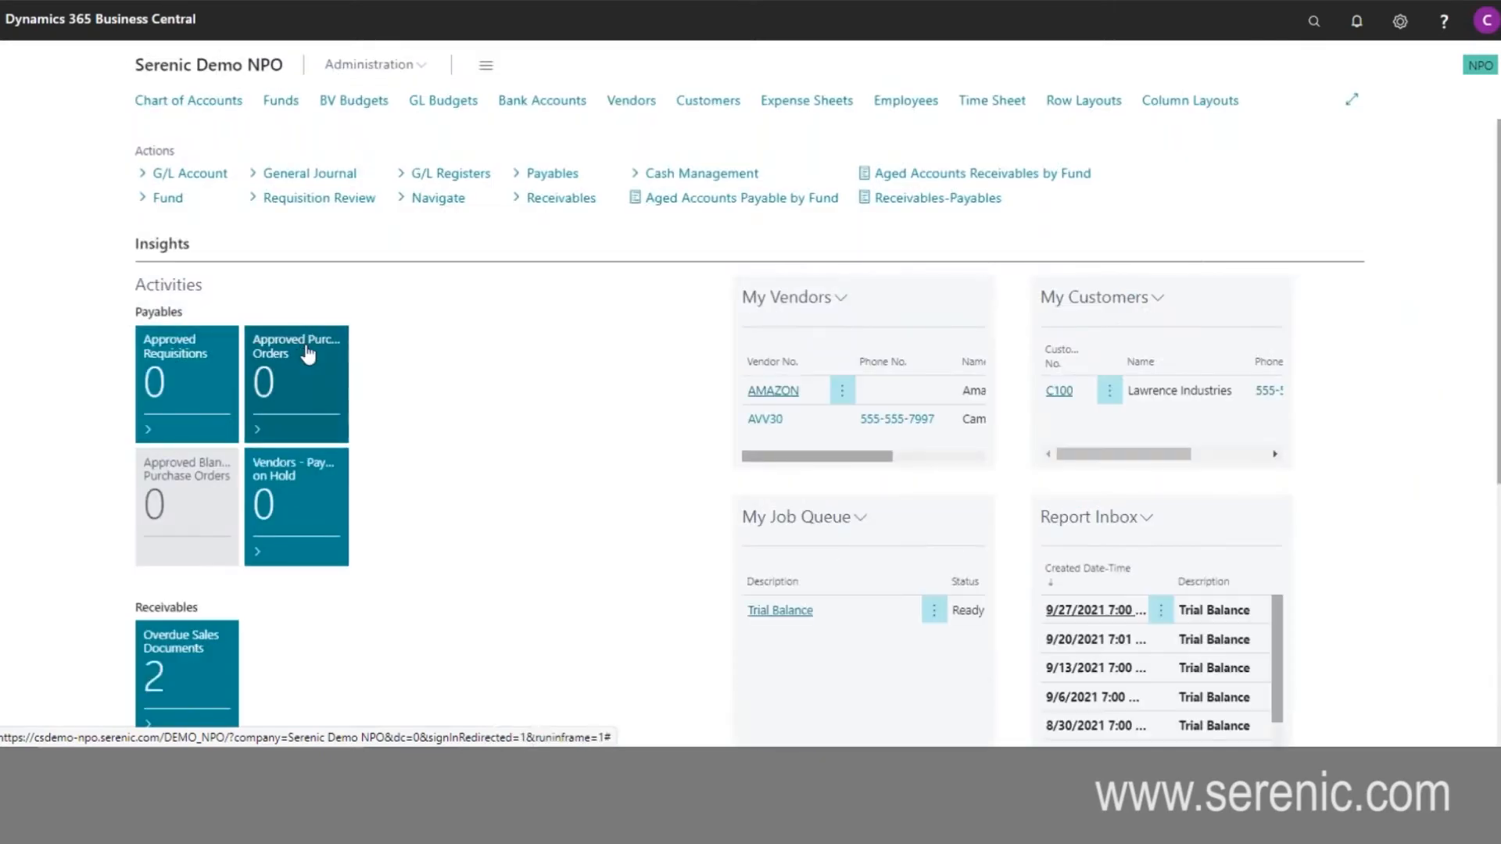
- Search for the purchase orders list and open the Online Office Supplies purchase order from it
click(1313, 21)
text(pu)
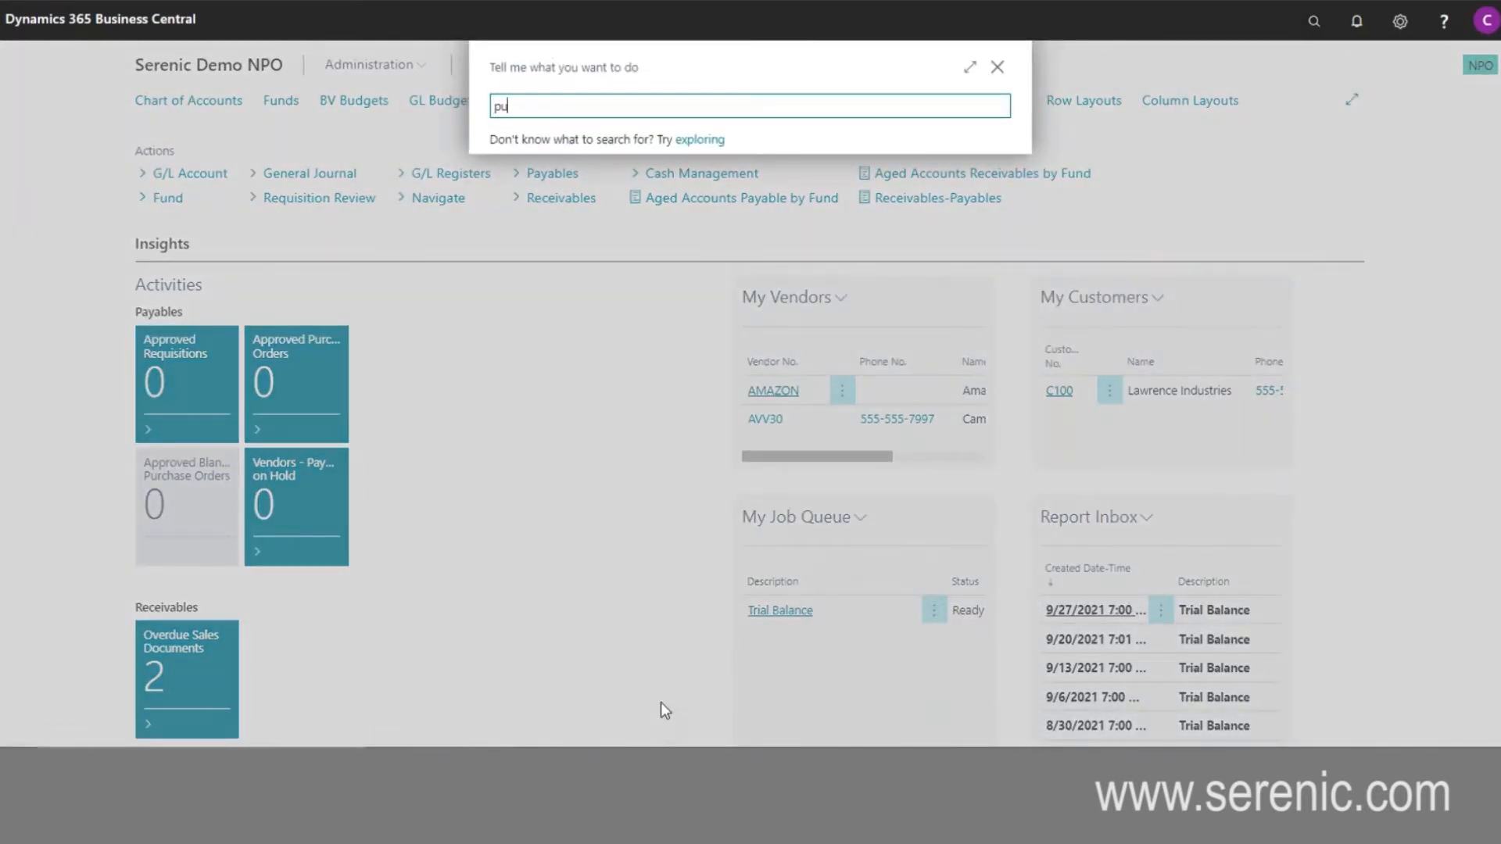
text(rchase or)
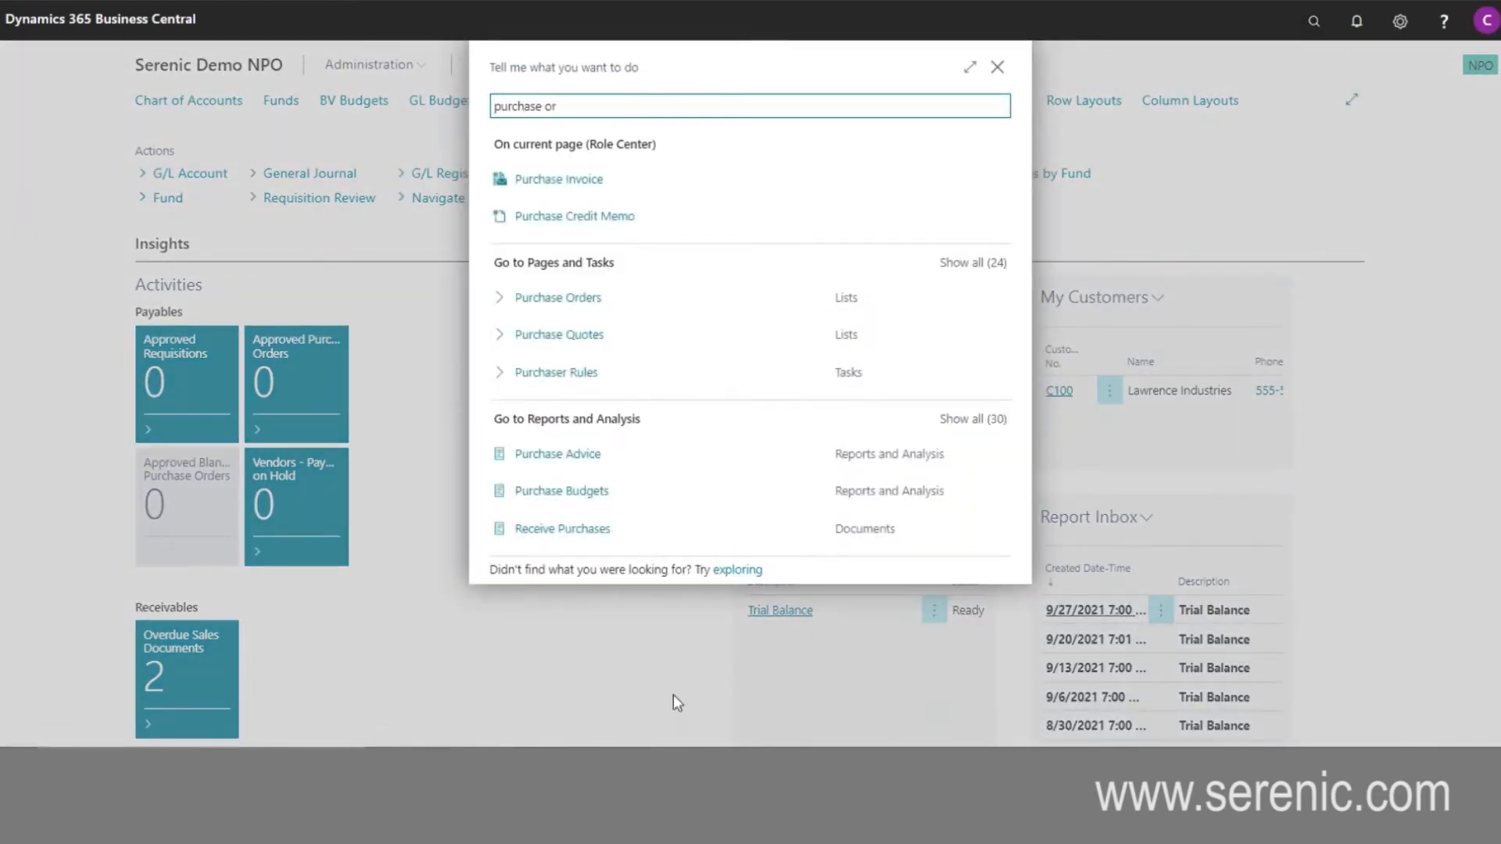
click(536, 183)
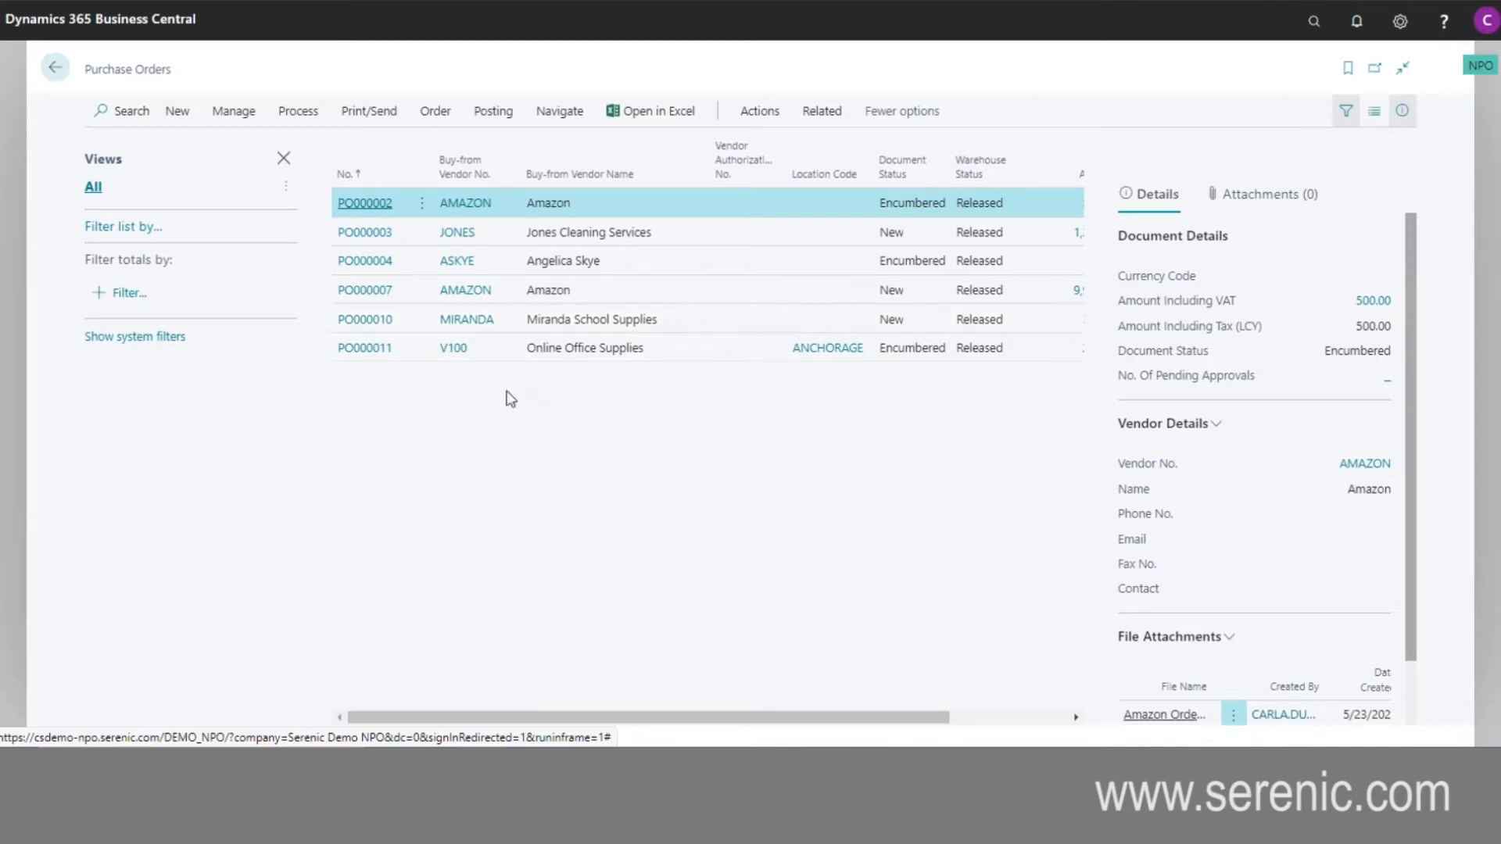
click(370, 353)
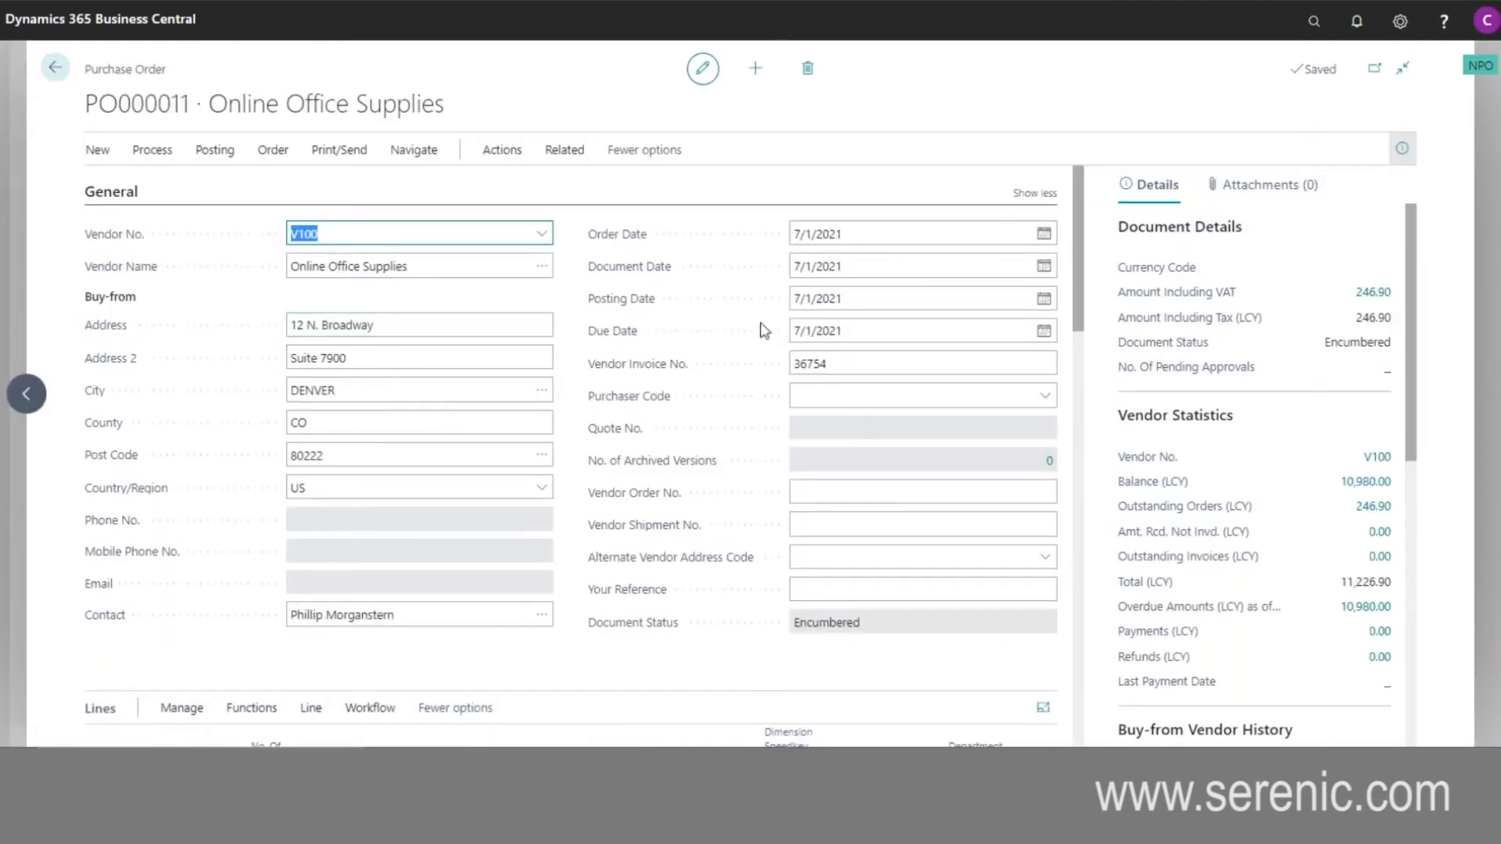
- Review the Office Supplies line of the purchase order, including its fund, department and other dimension codes
scroll(641, 539, down, 2)
scroll(696, 425, down, 2)
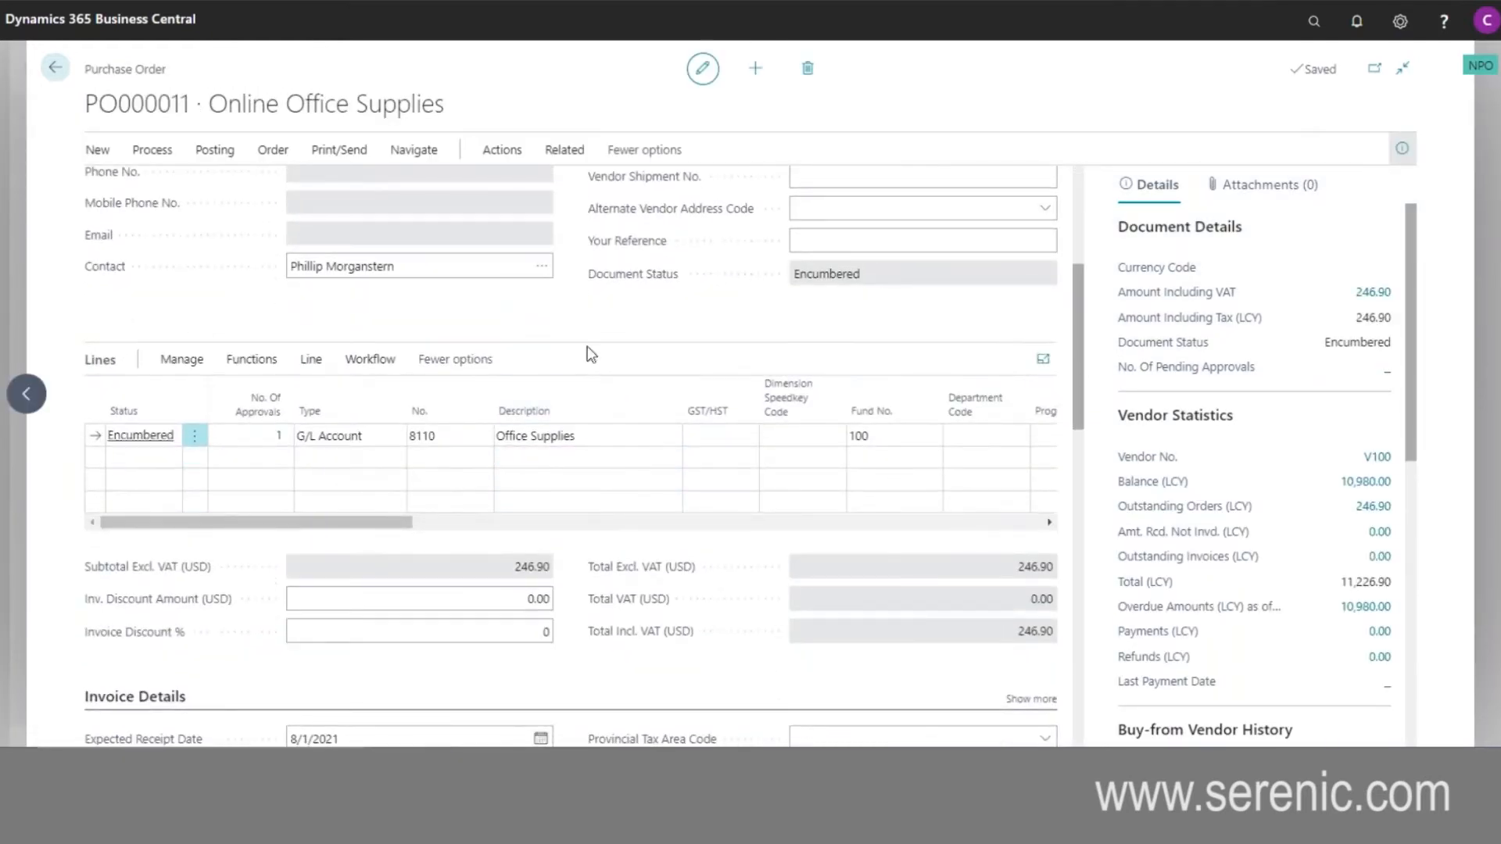
drag(405, 525, 539, 528)
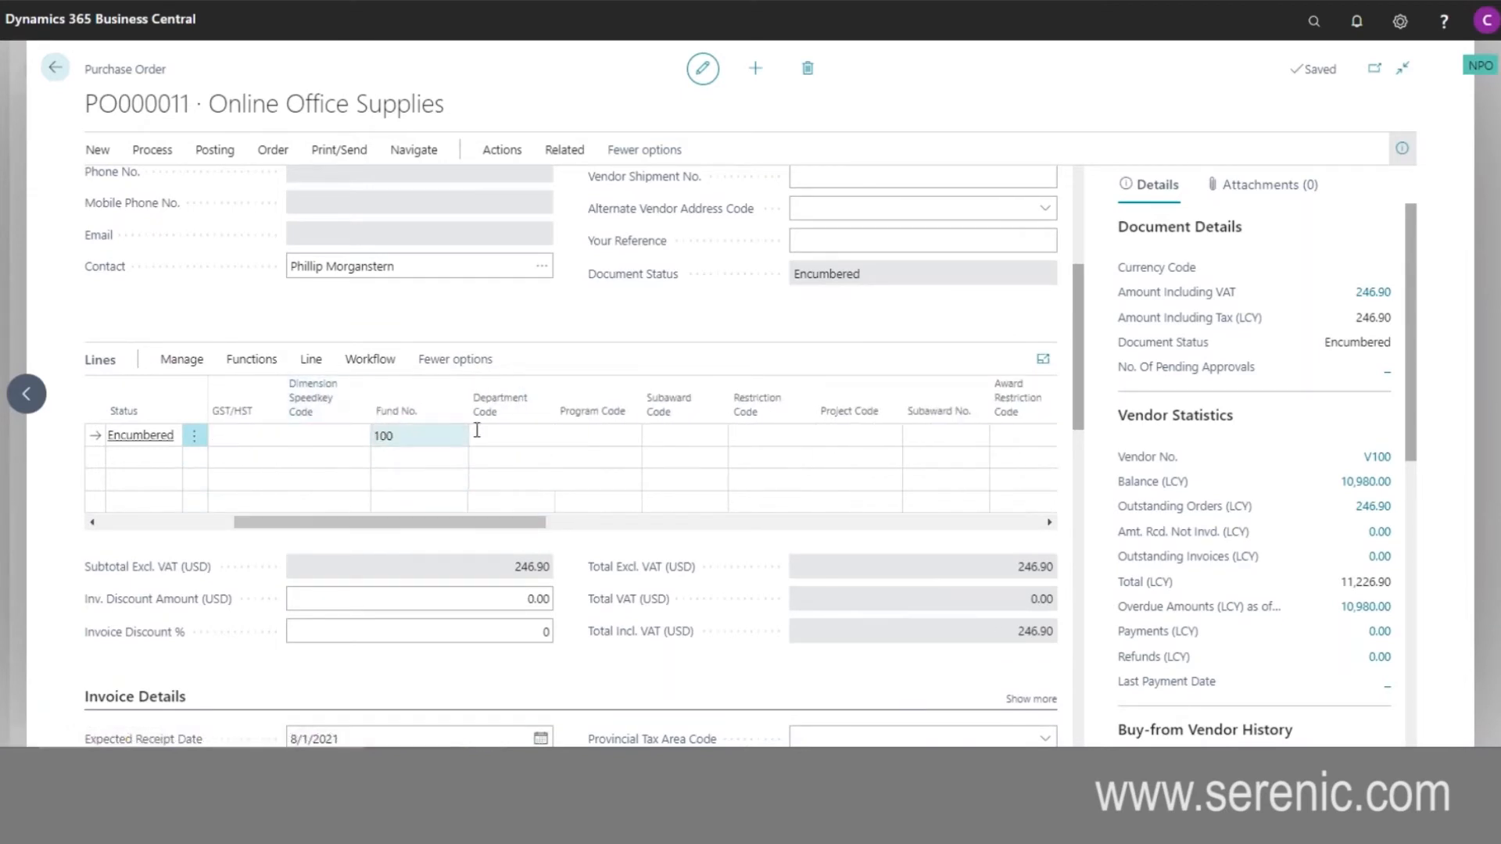
drag(492, 524, 264, 529)
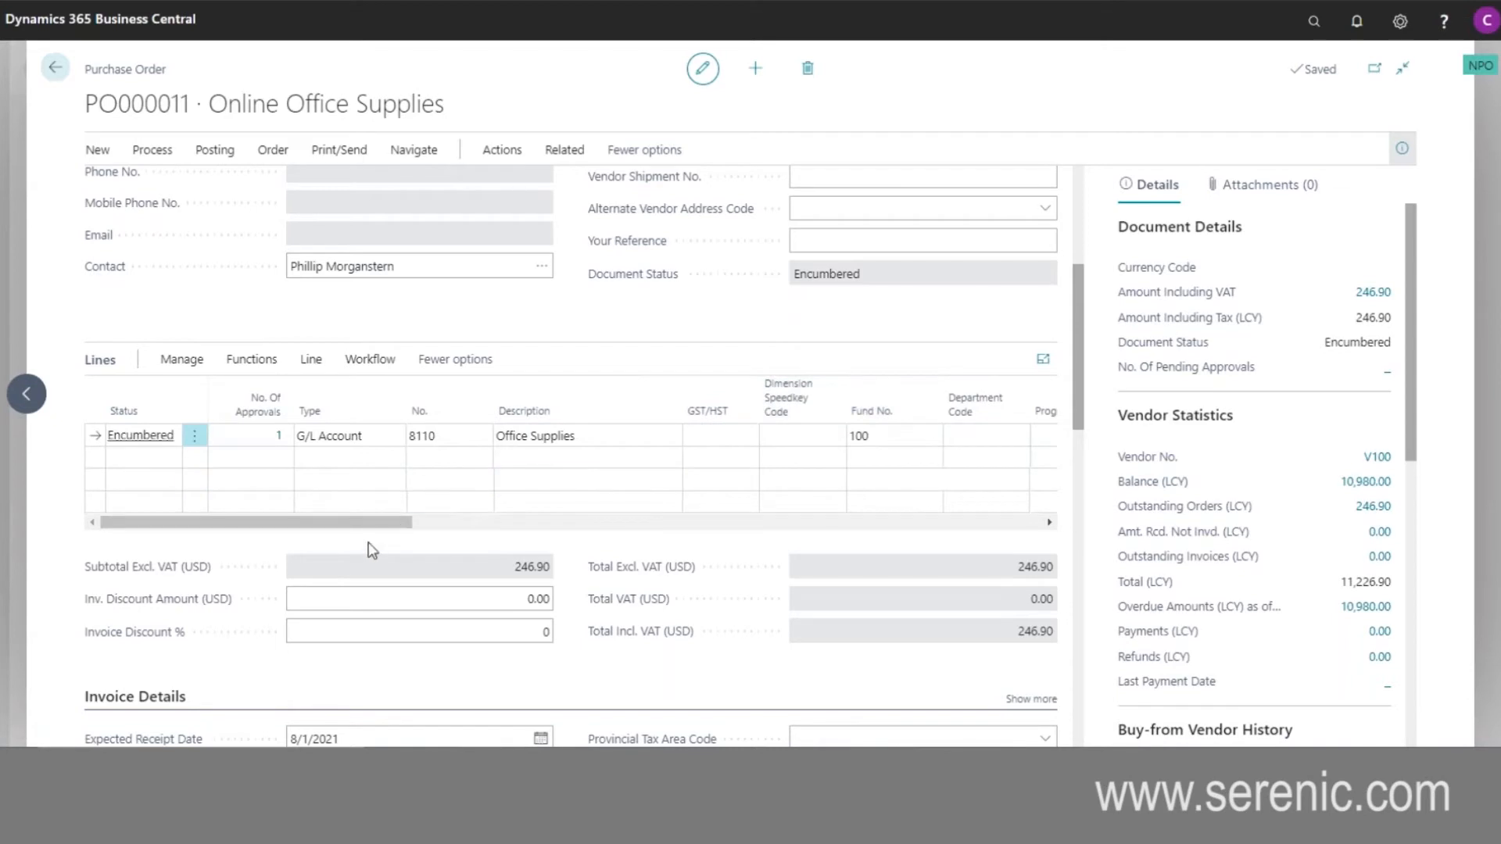
- Drill into the Office Supplies line's approvals to review the approval processing entry, and return to the purchase order
click(265, 443)
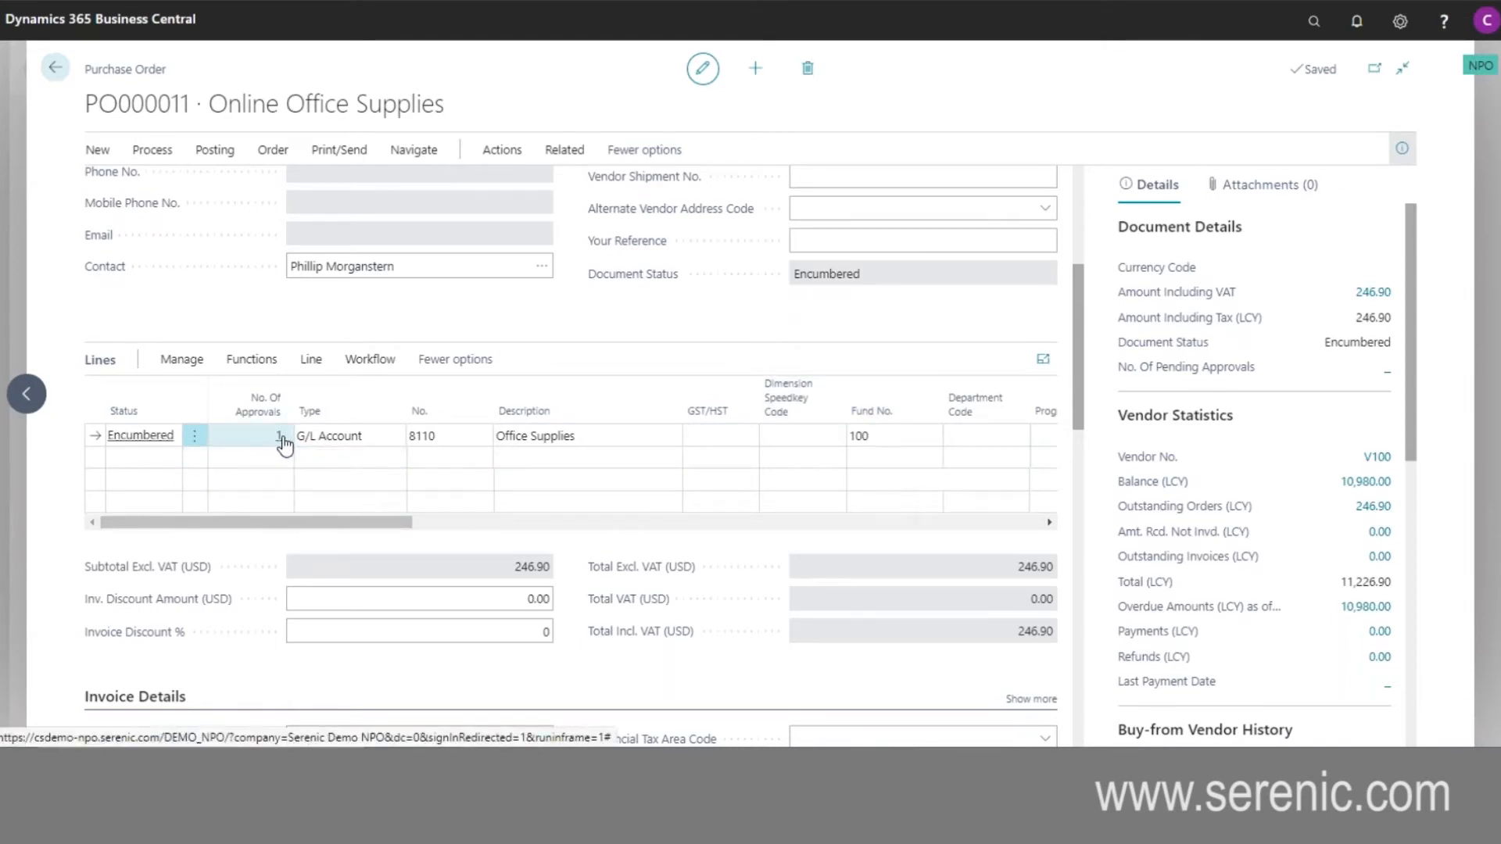
click(280, 436)
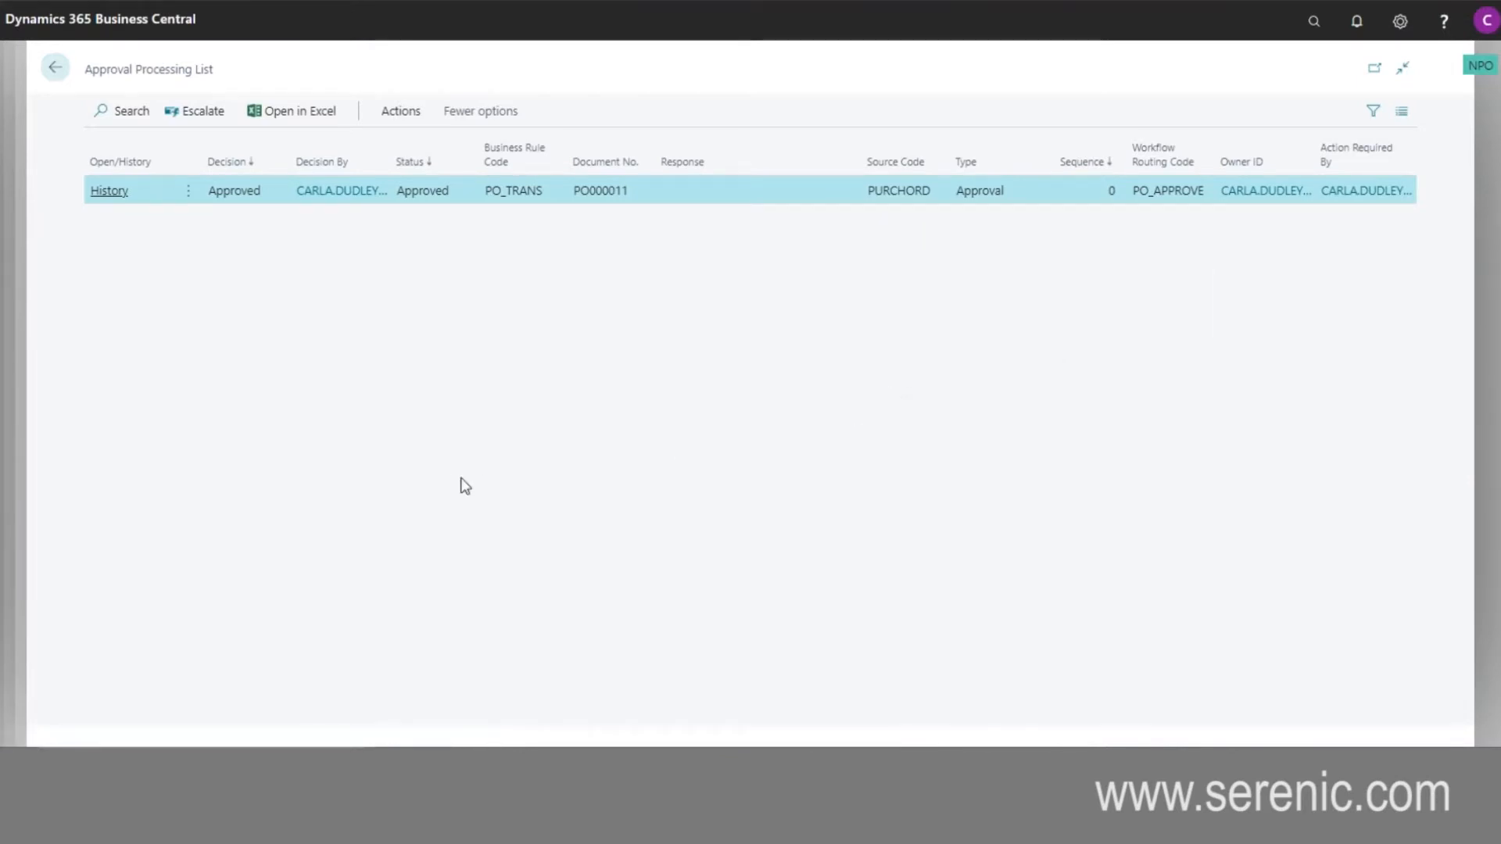
click(61, 70)
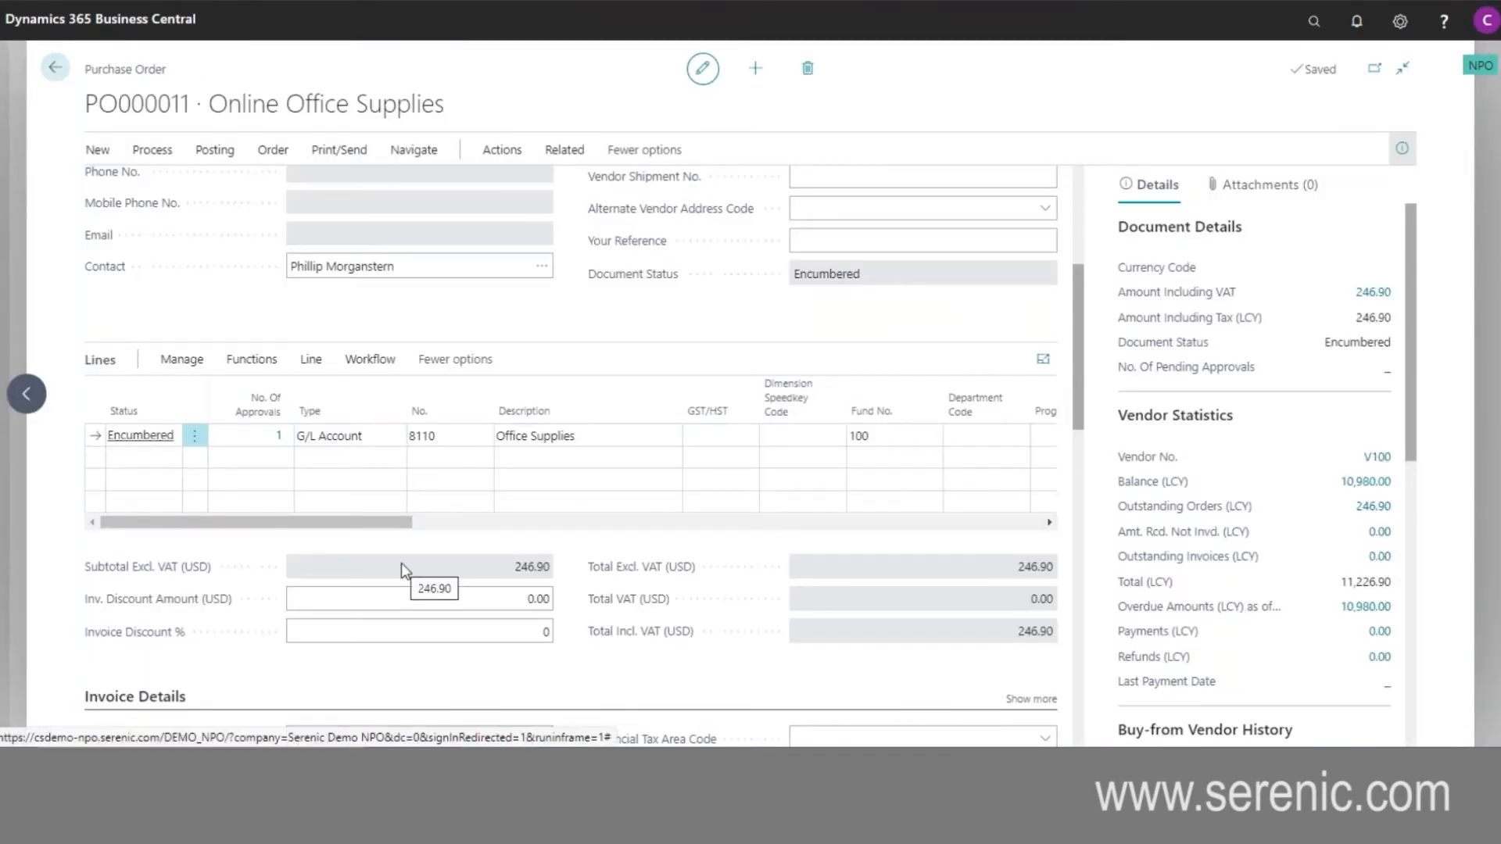
- Examine the Office Supplies line's quantities to receive, received, to invoice and invoiced
drag(405, 523, 1047, 531)
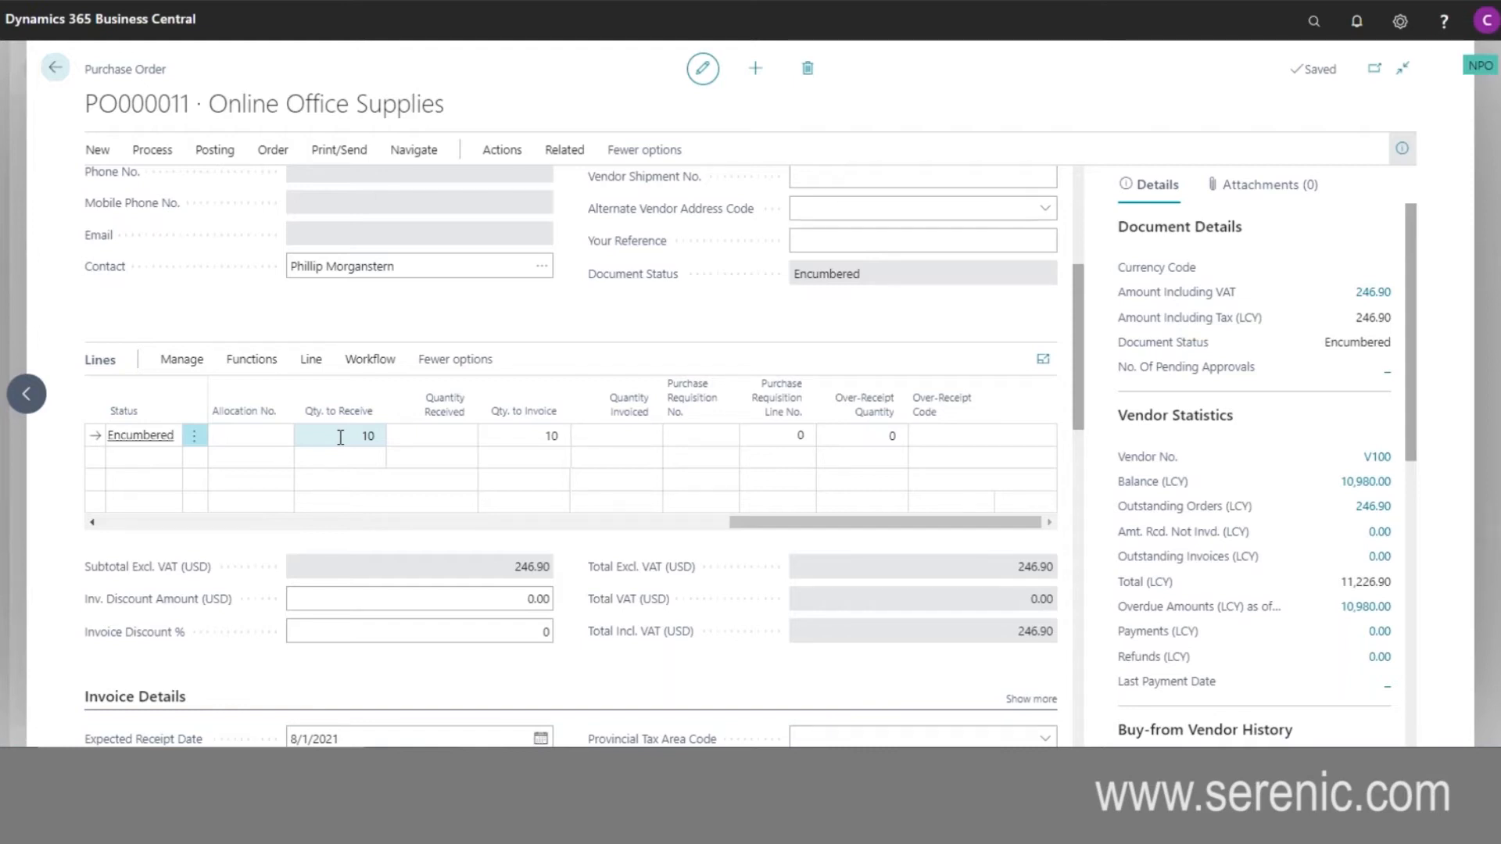
click(452, 440)
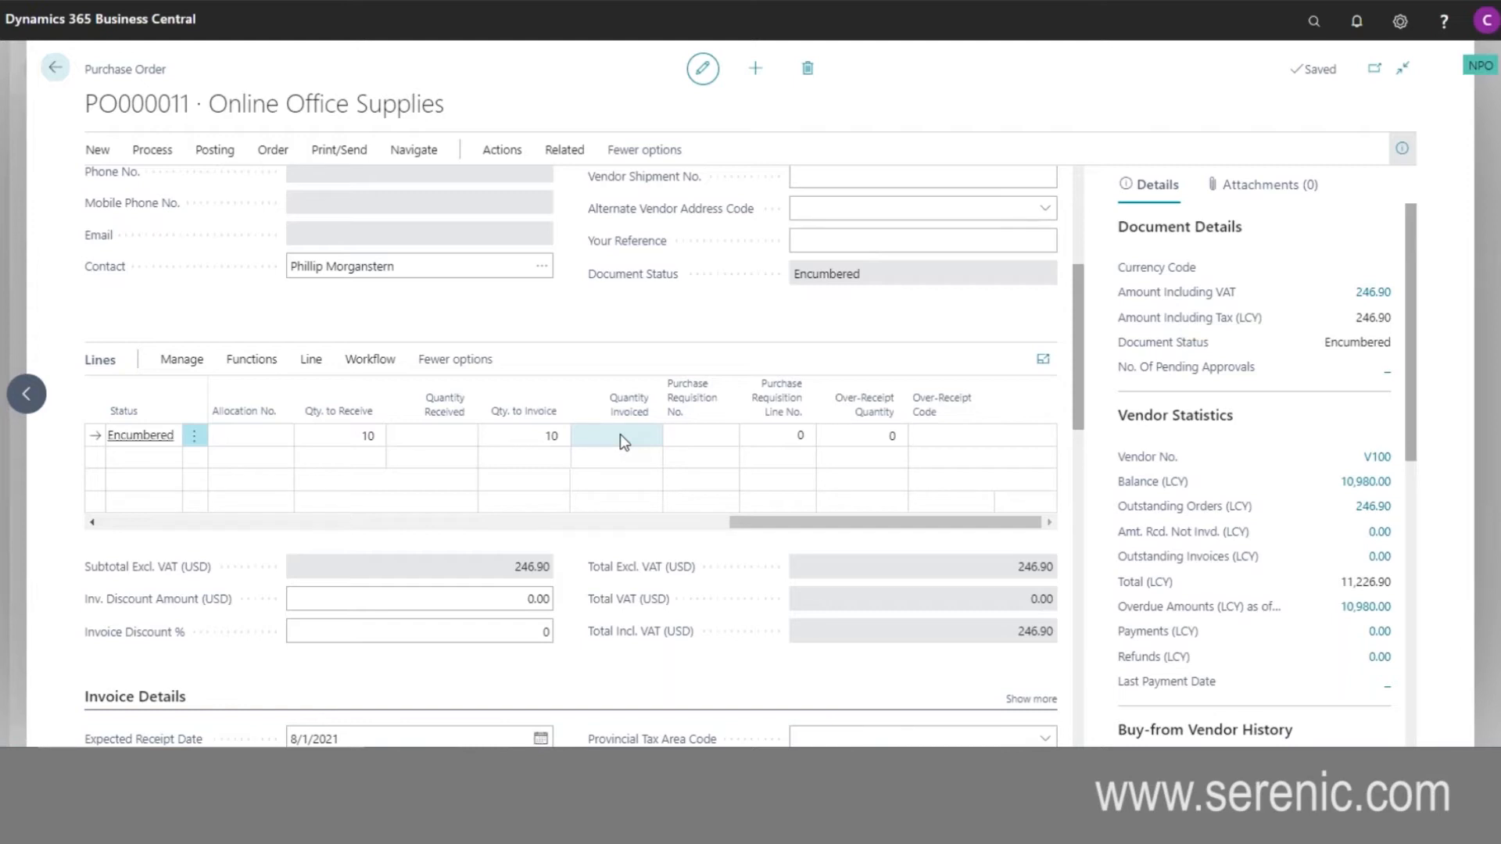
click(395, 436)
- Preview the printable purchase order for Online Office Supplies at a larger size, and close the print request without printing
click(340, 152)
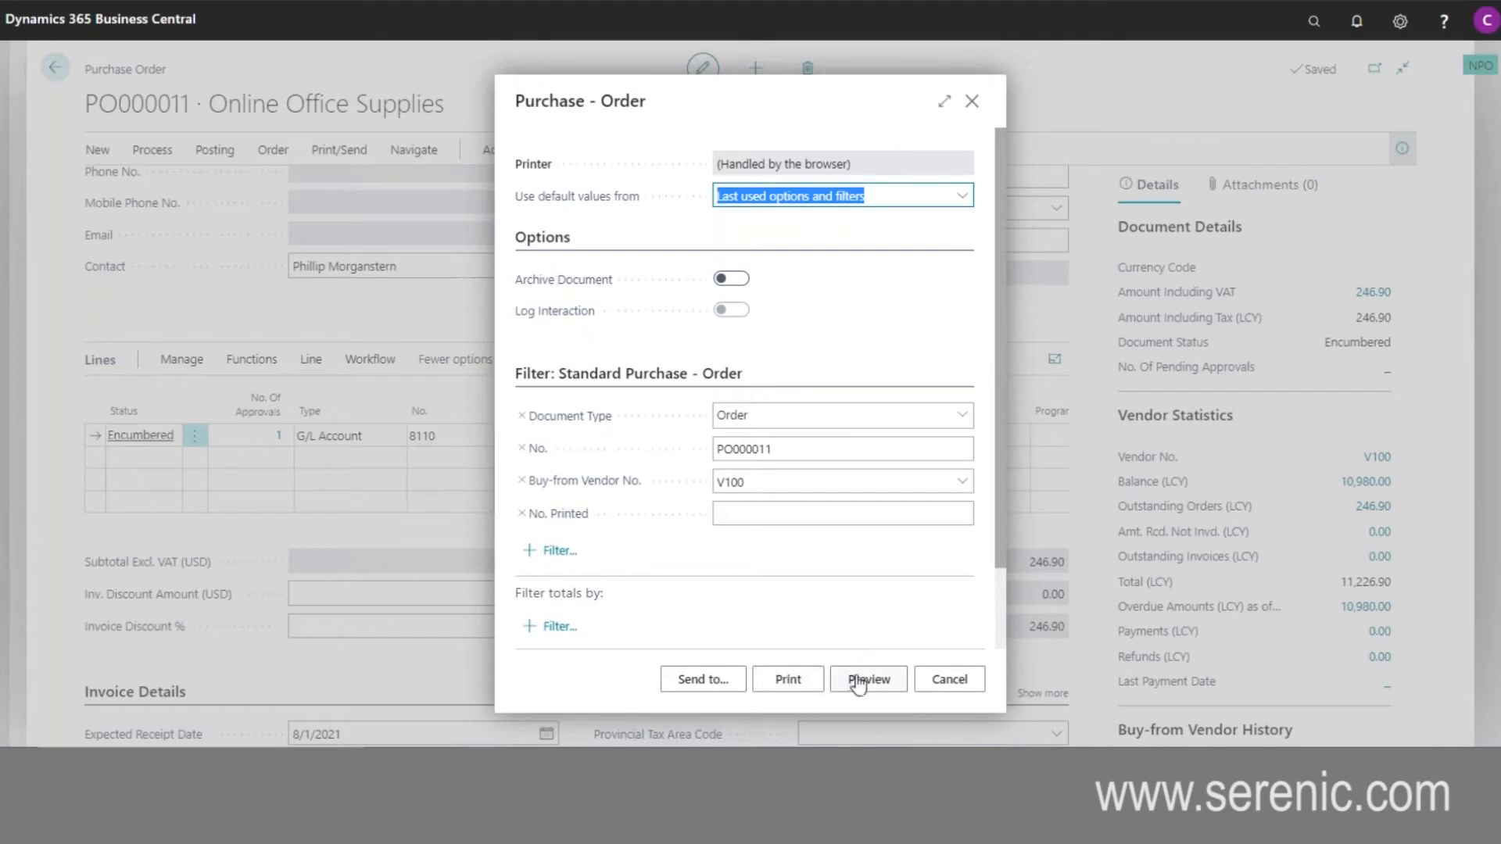
click(891, 686)
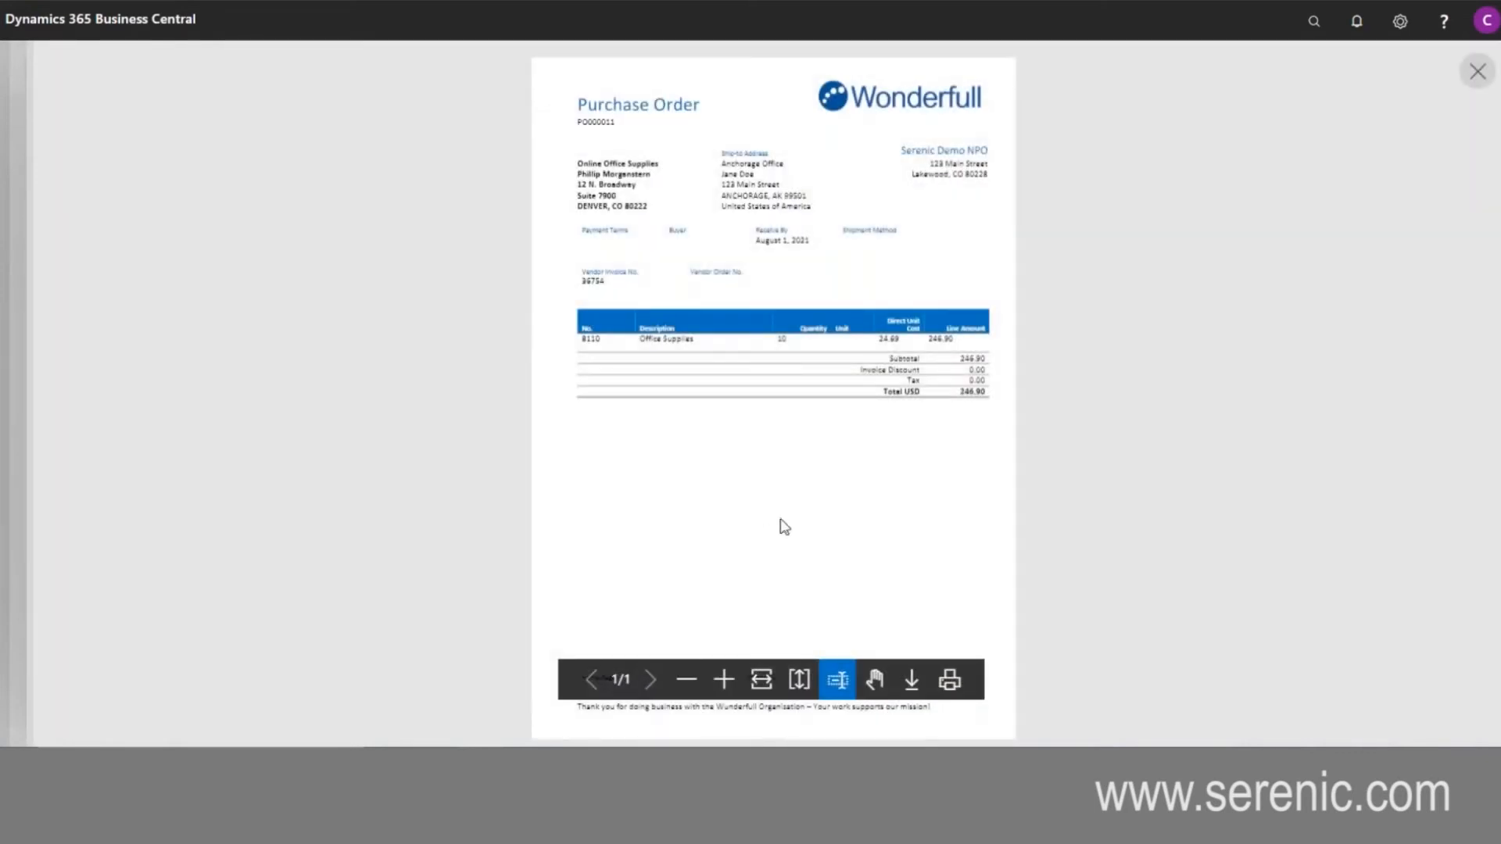
click(723, 680)
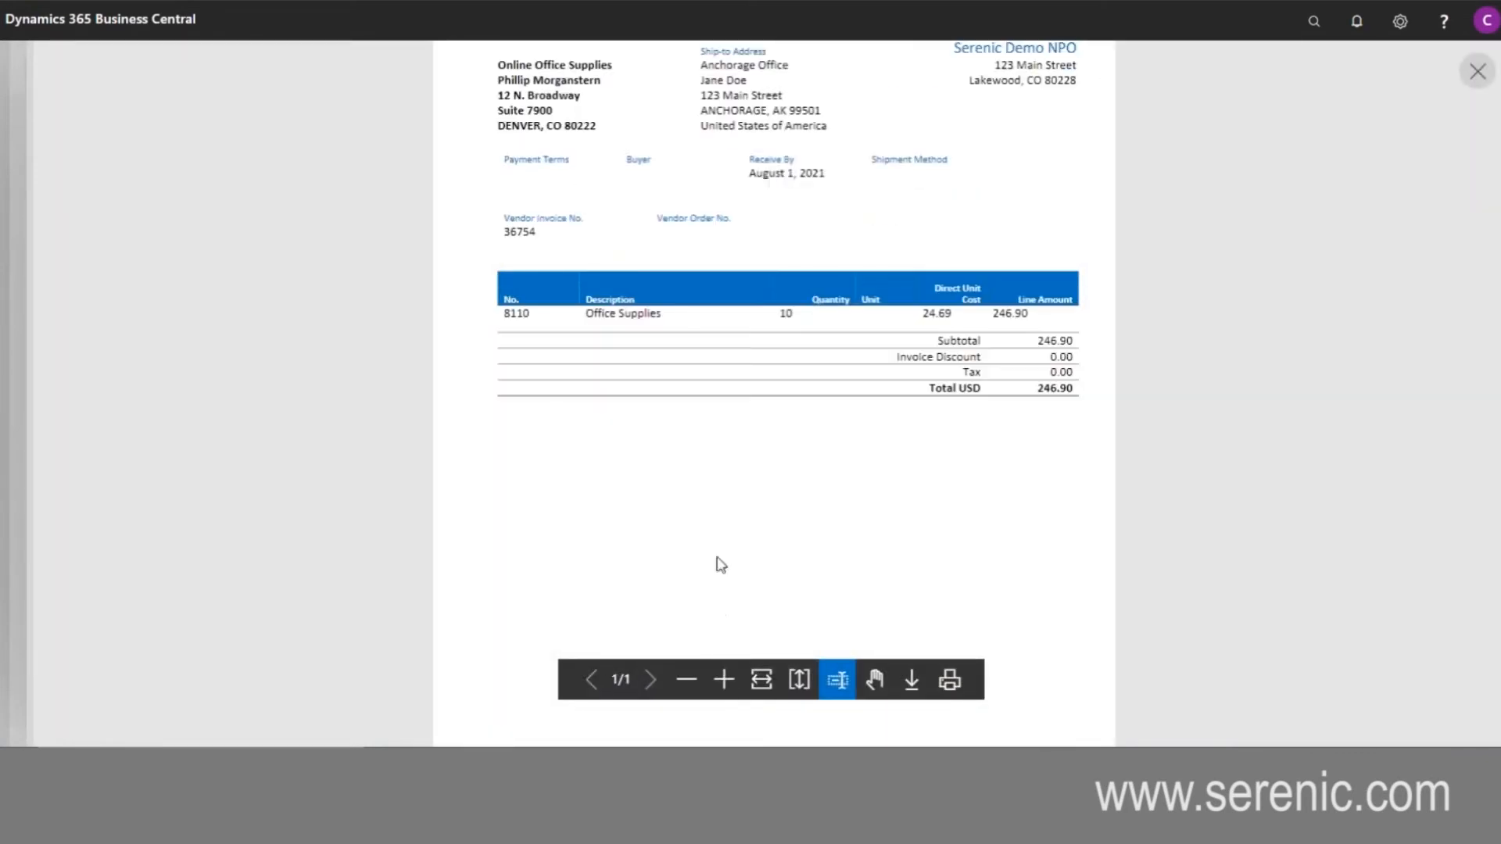
scroll(721, 554, up, 2)
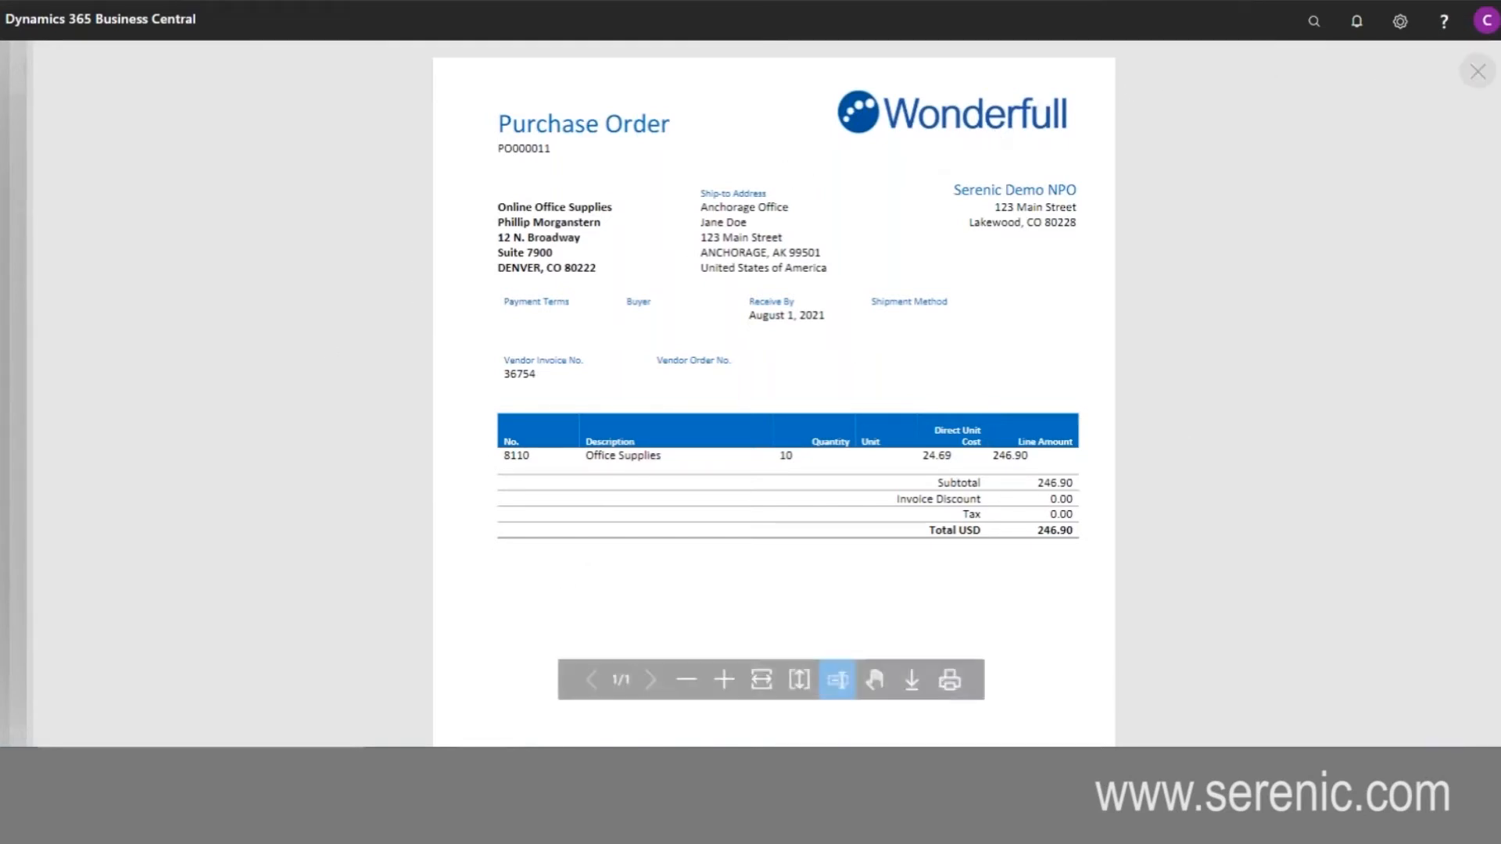
click(1478, 73)
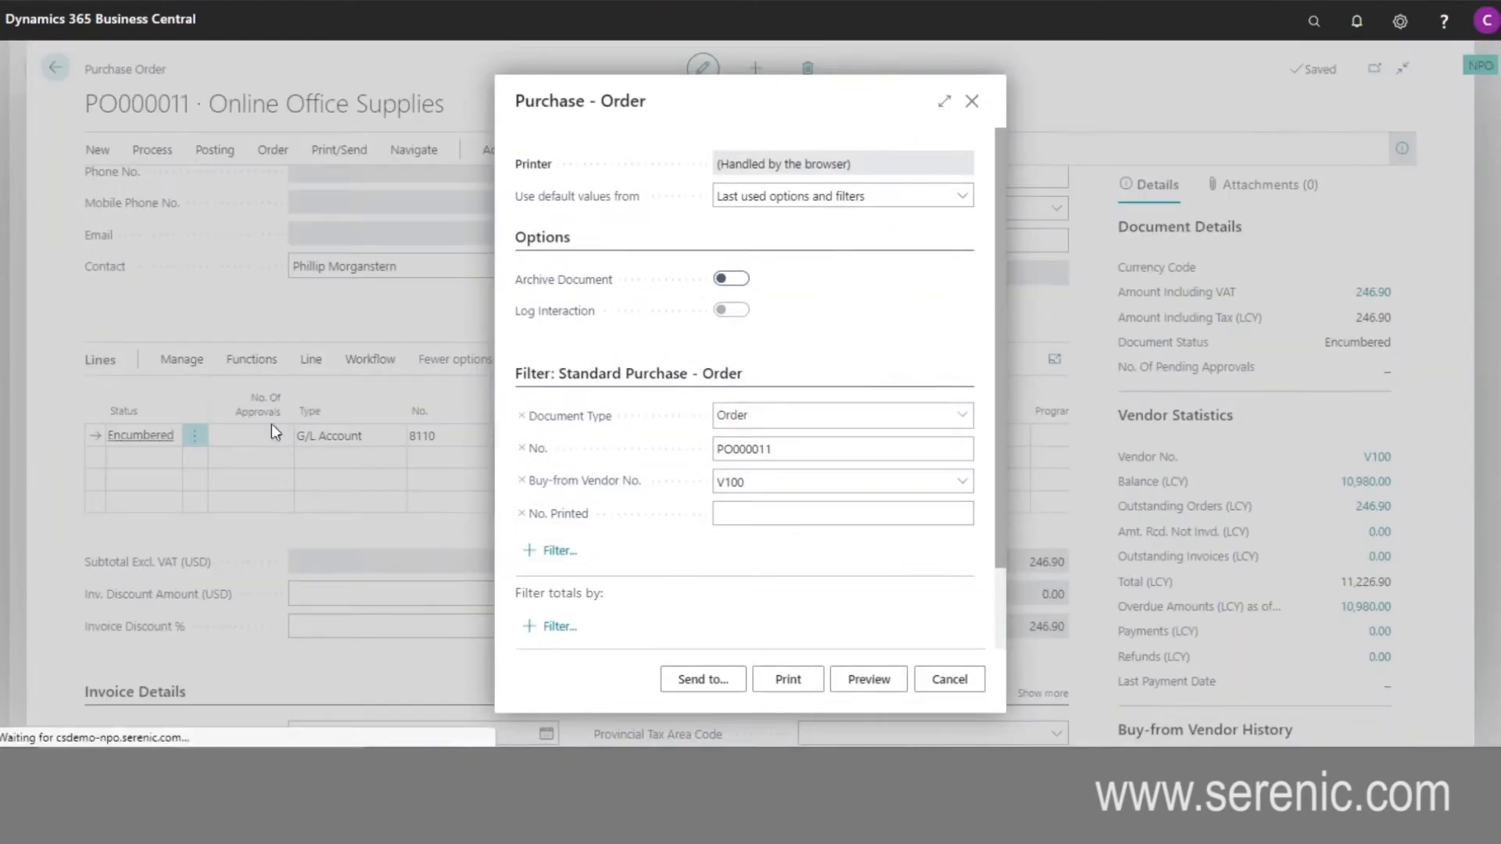
click(935, 695)
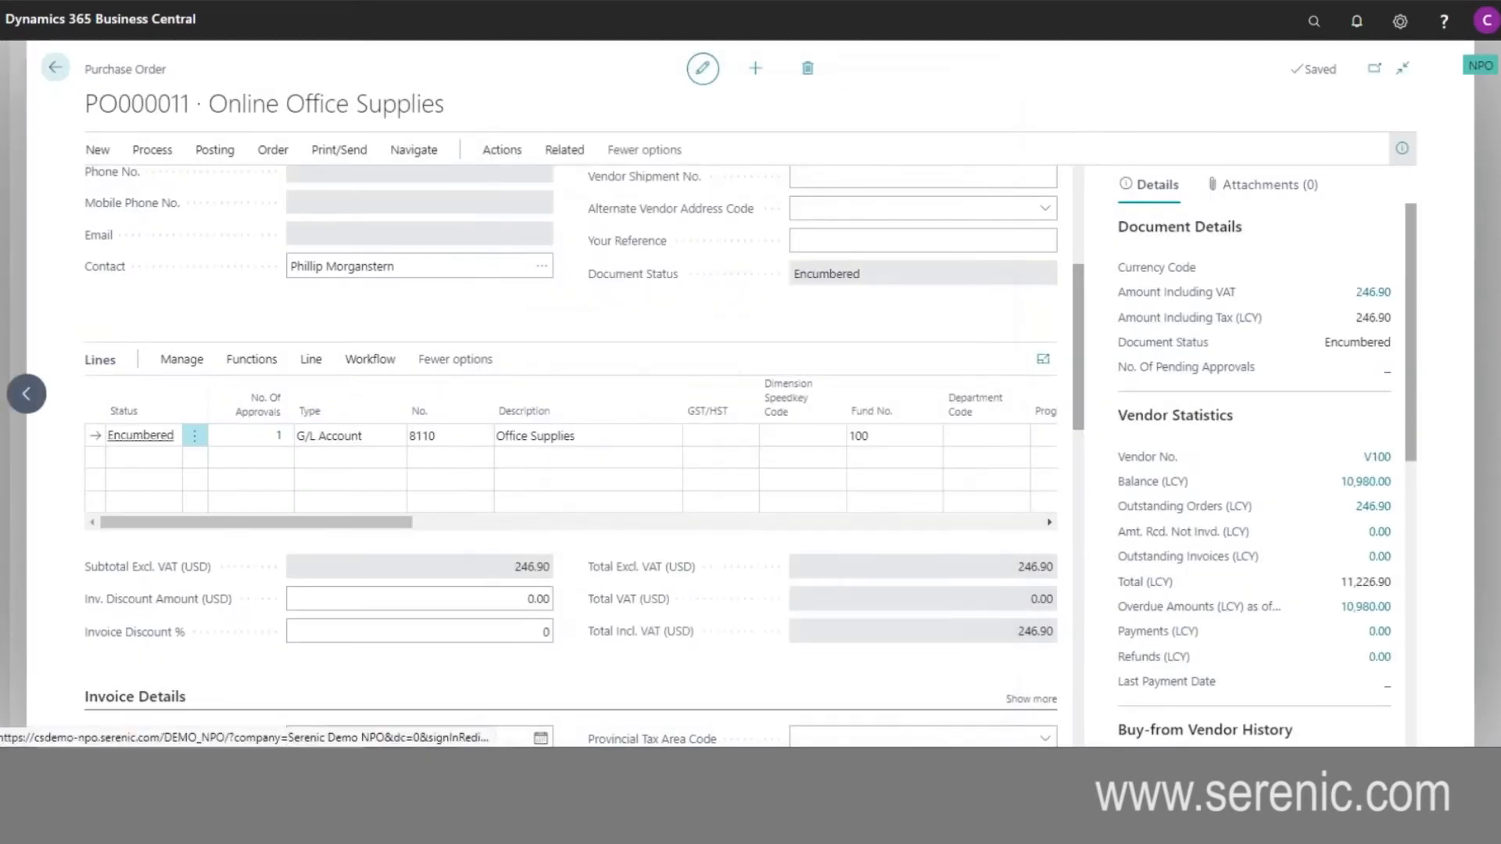
- Open the Jones Cleaning Services purchase order, review its Janitorial Services line's approval entry, and return to the home page
click(52, 75)
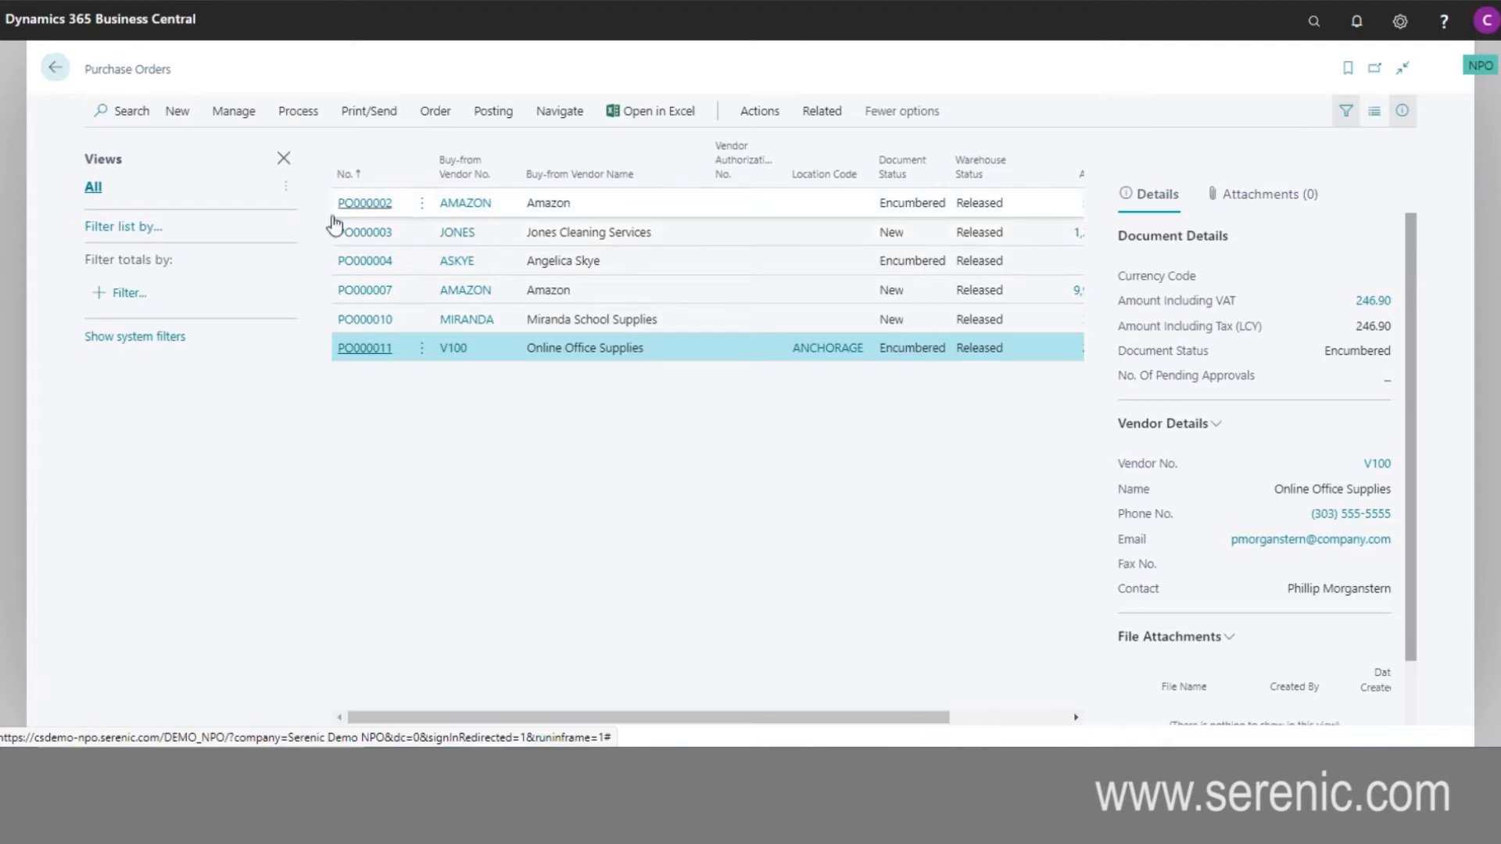
click(370, 239)
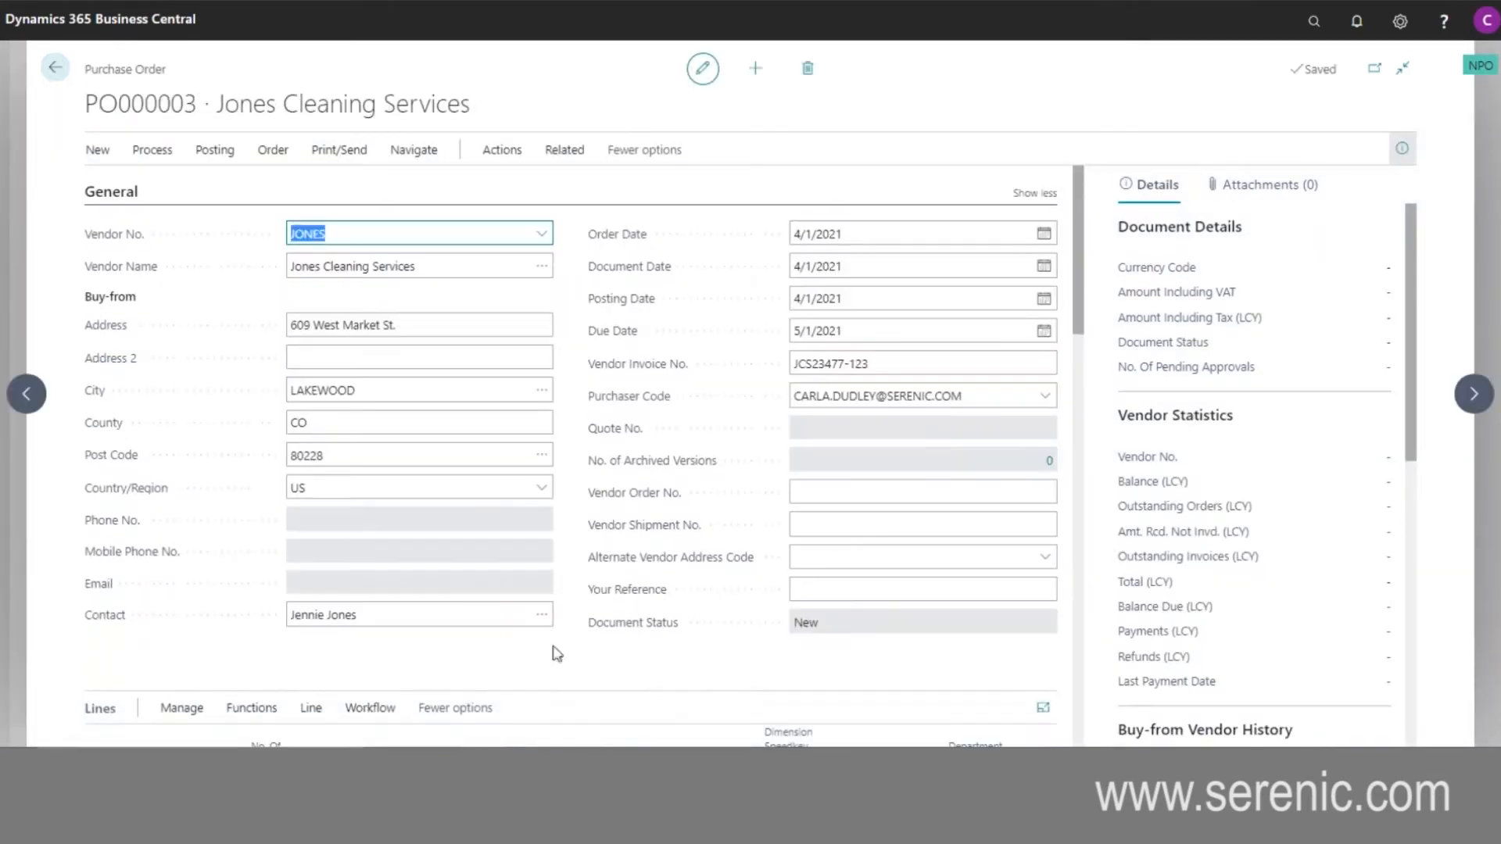
scroll(579, 605, down, 3)
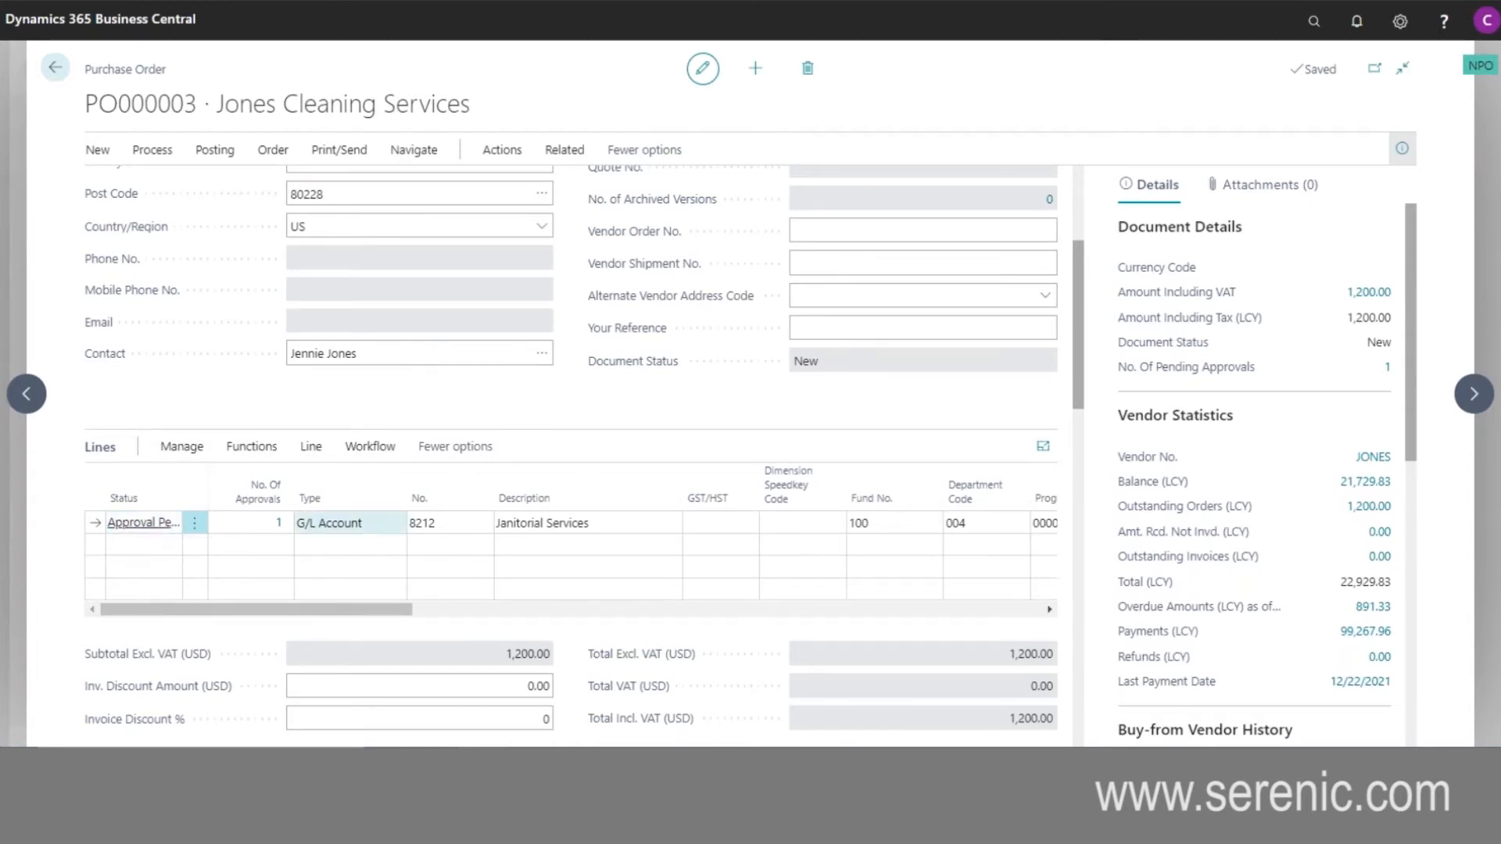
click(280, 523)
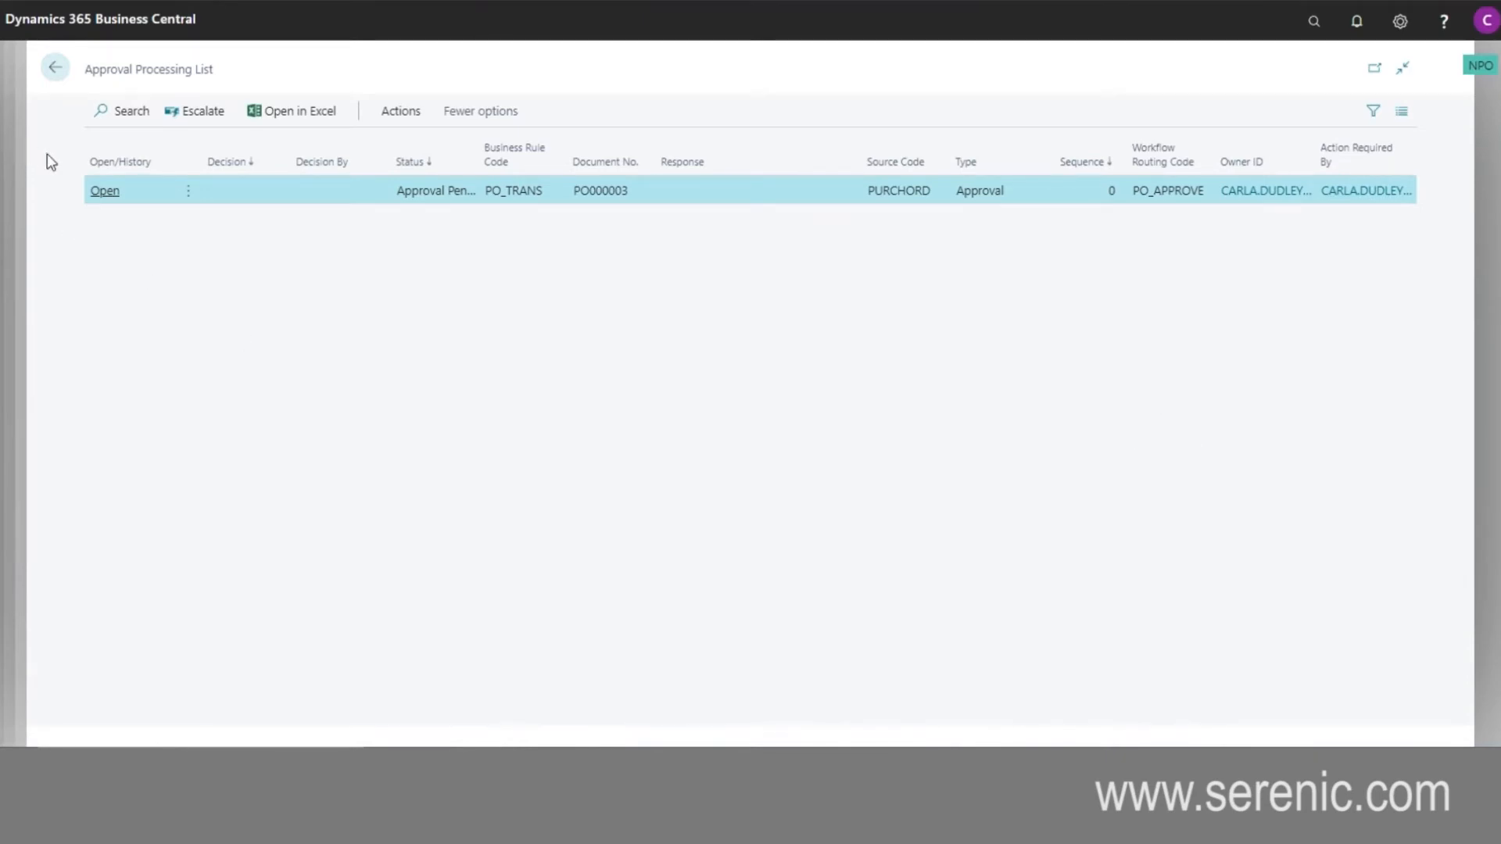
click(55, 76)
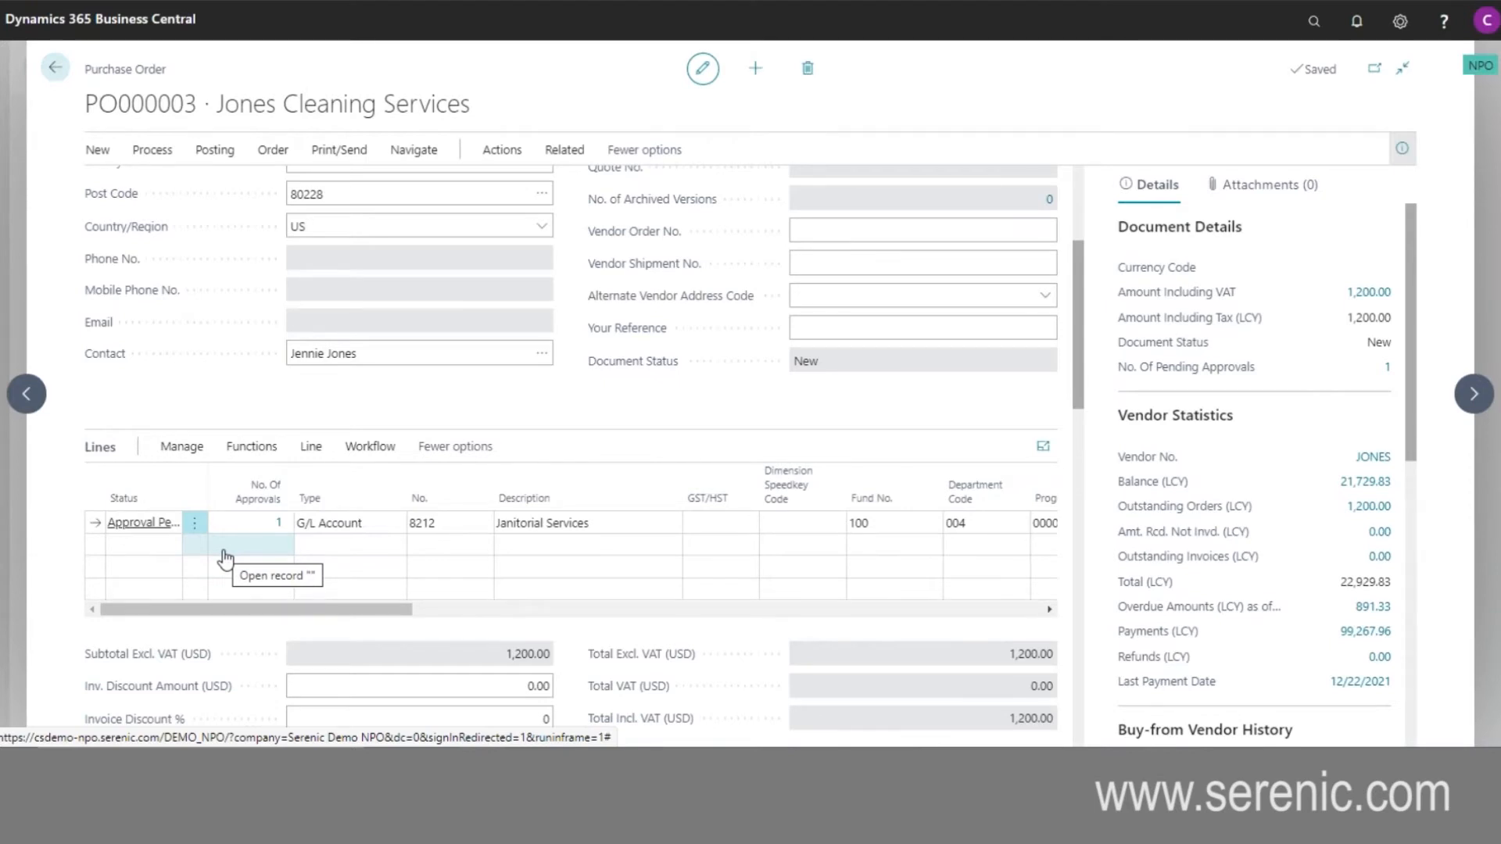
click(55, 68)
click(56, 68)
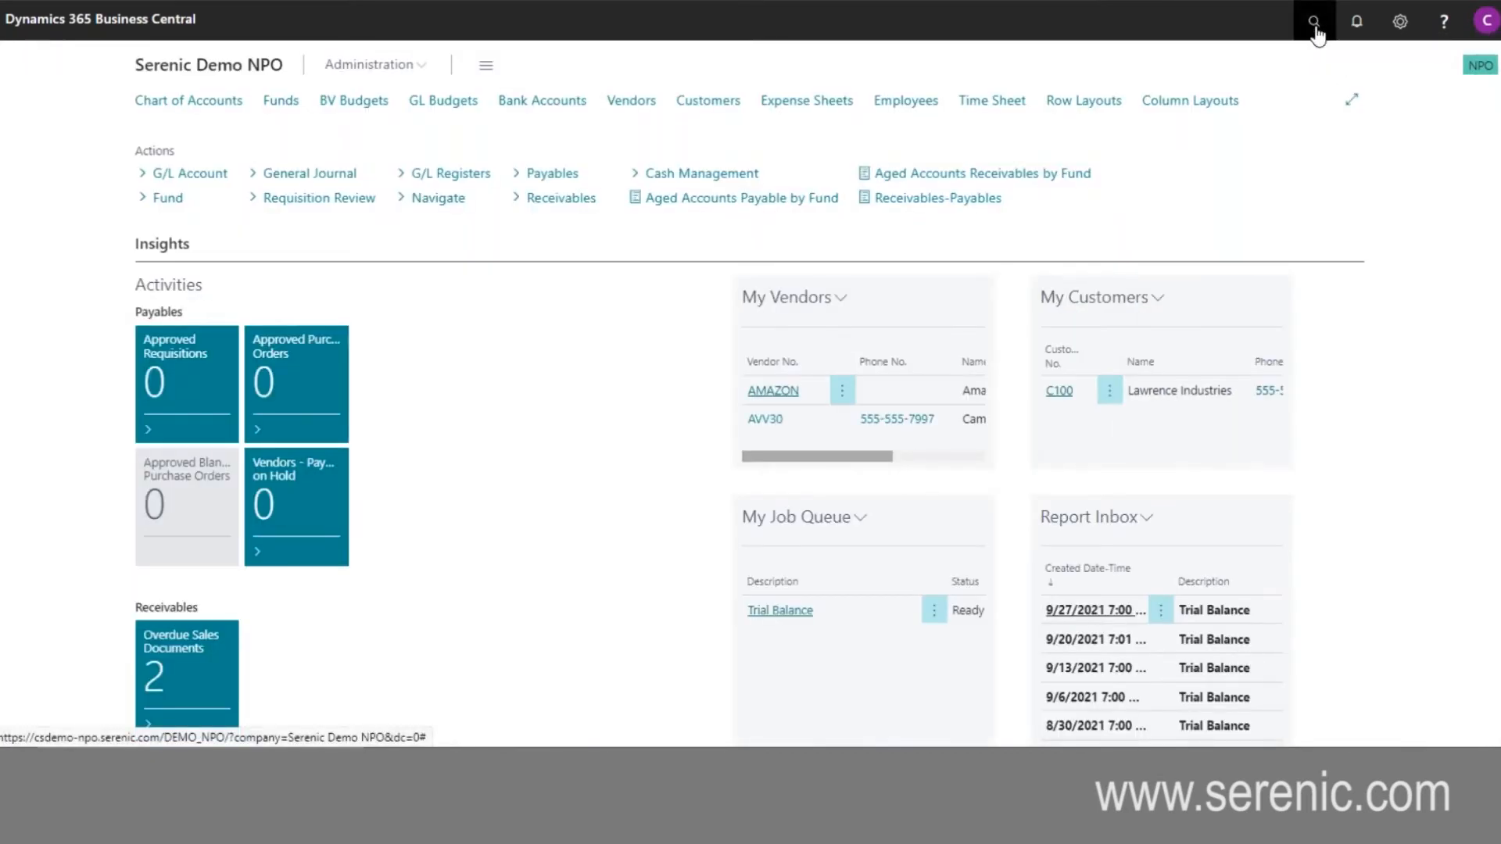
- Search for the transaction approval rules and open the PO_TRANS rule to review its criteria and result lines
click(1317, 29)
text(transaction)
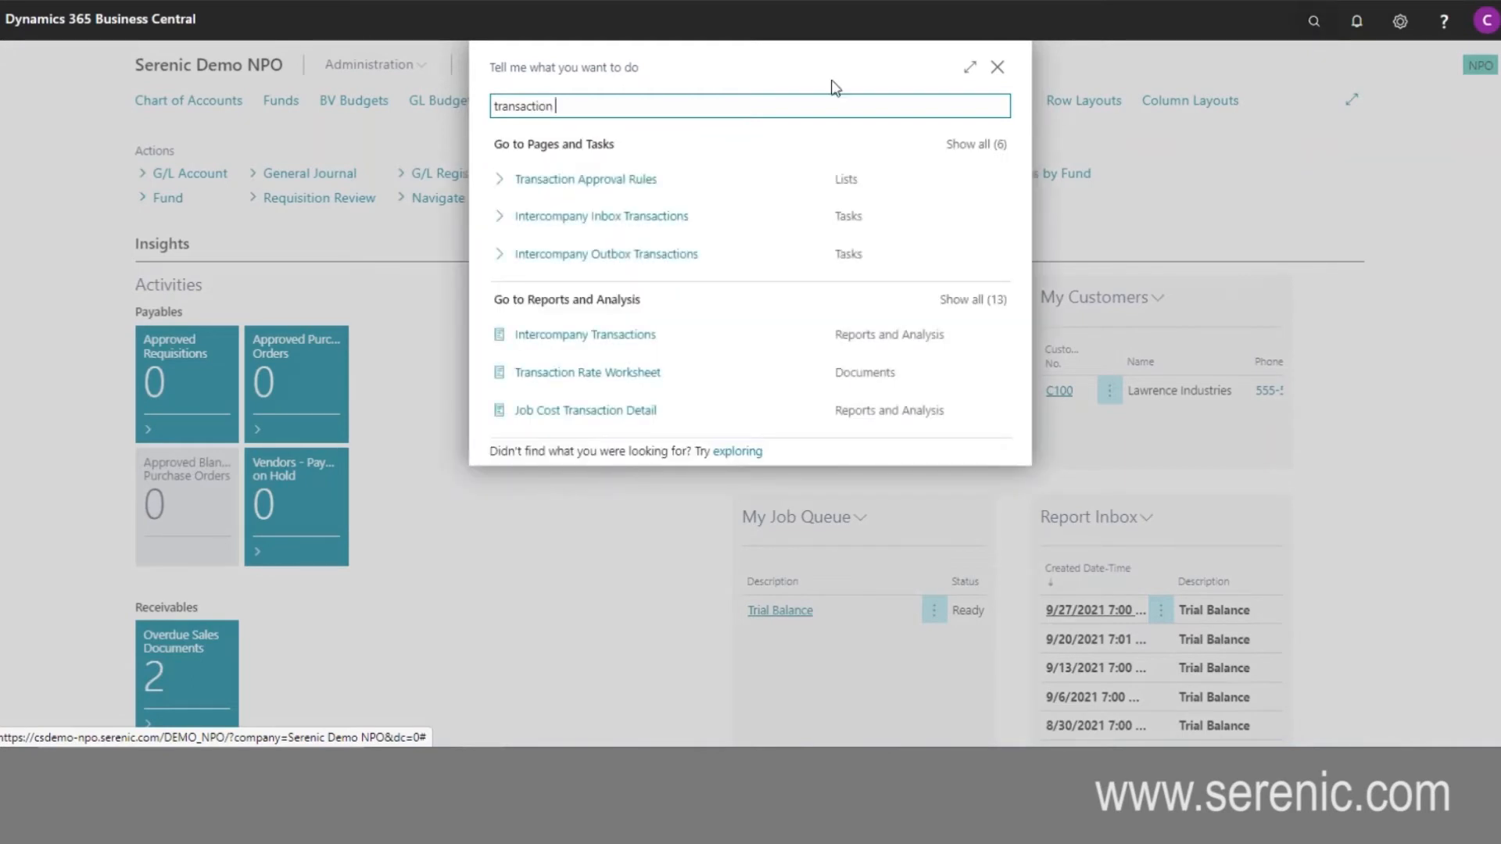
click(617, 183)
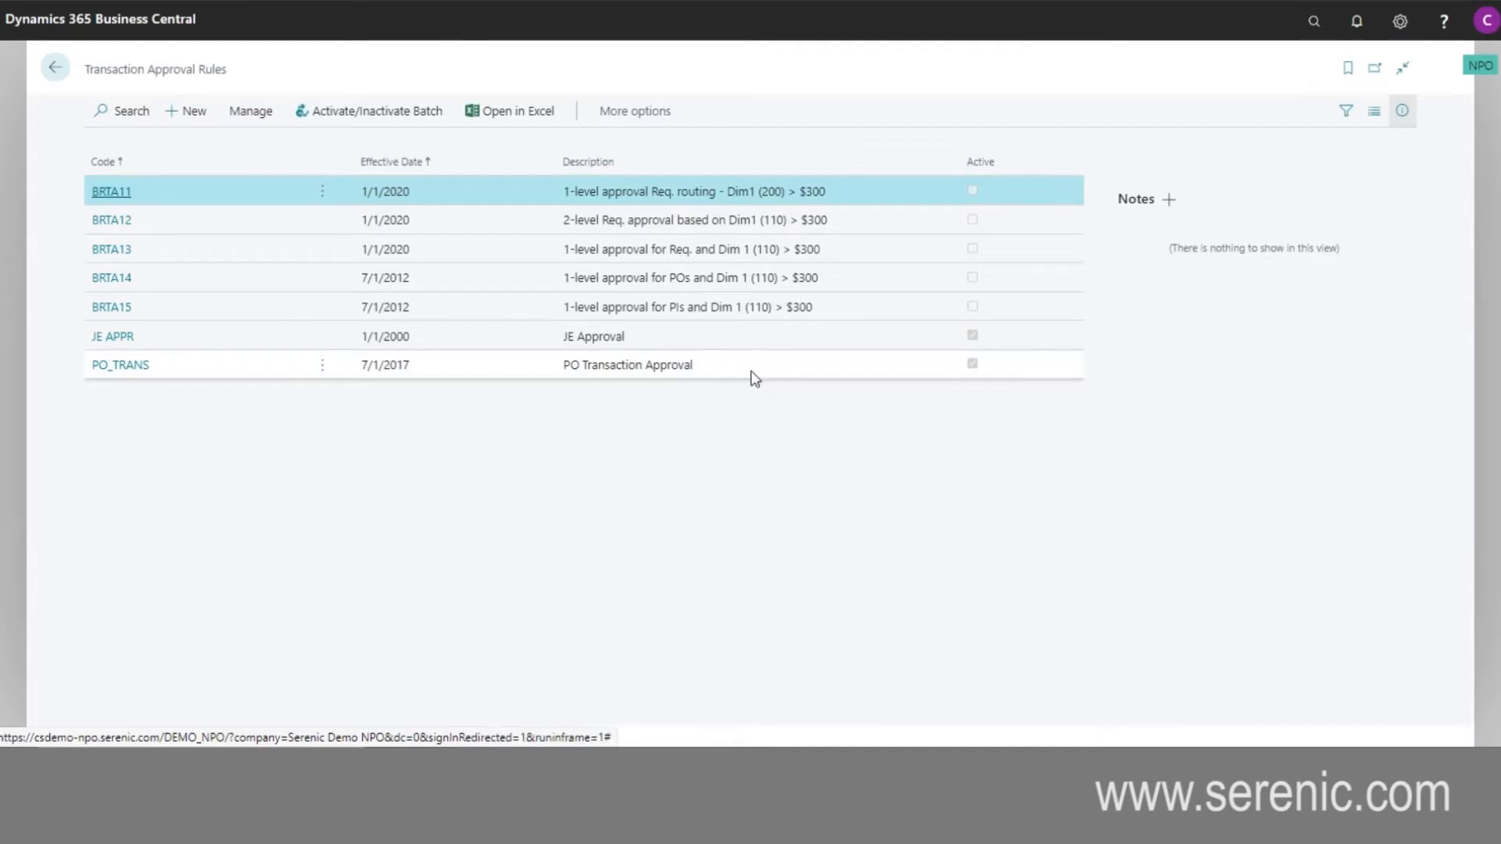
click(132, 369)
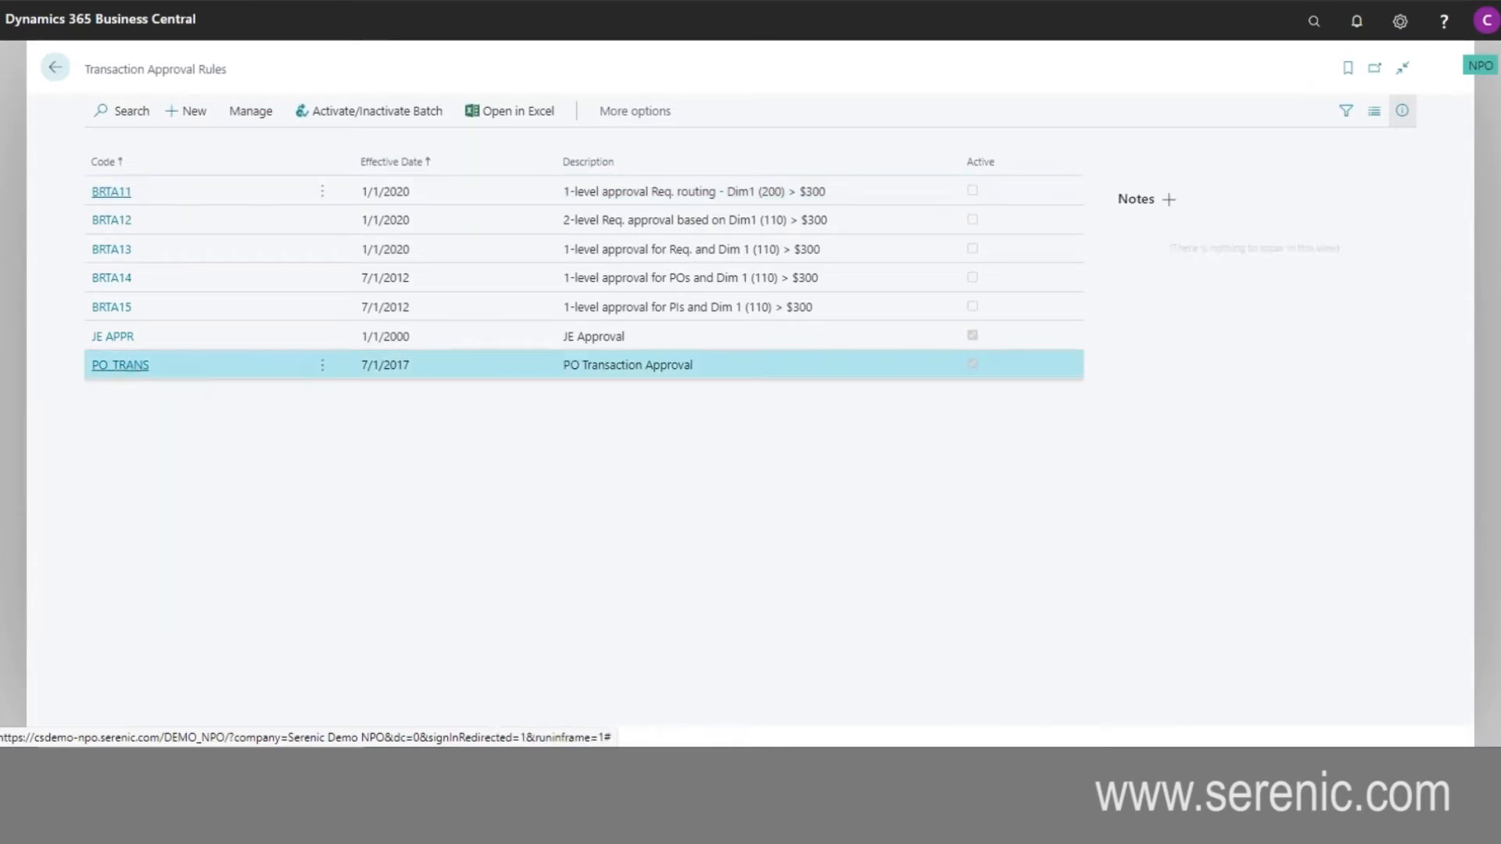
scroll(740, 415, down, 3)
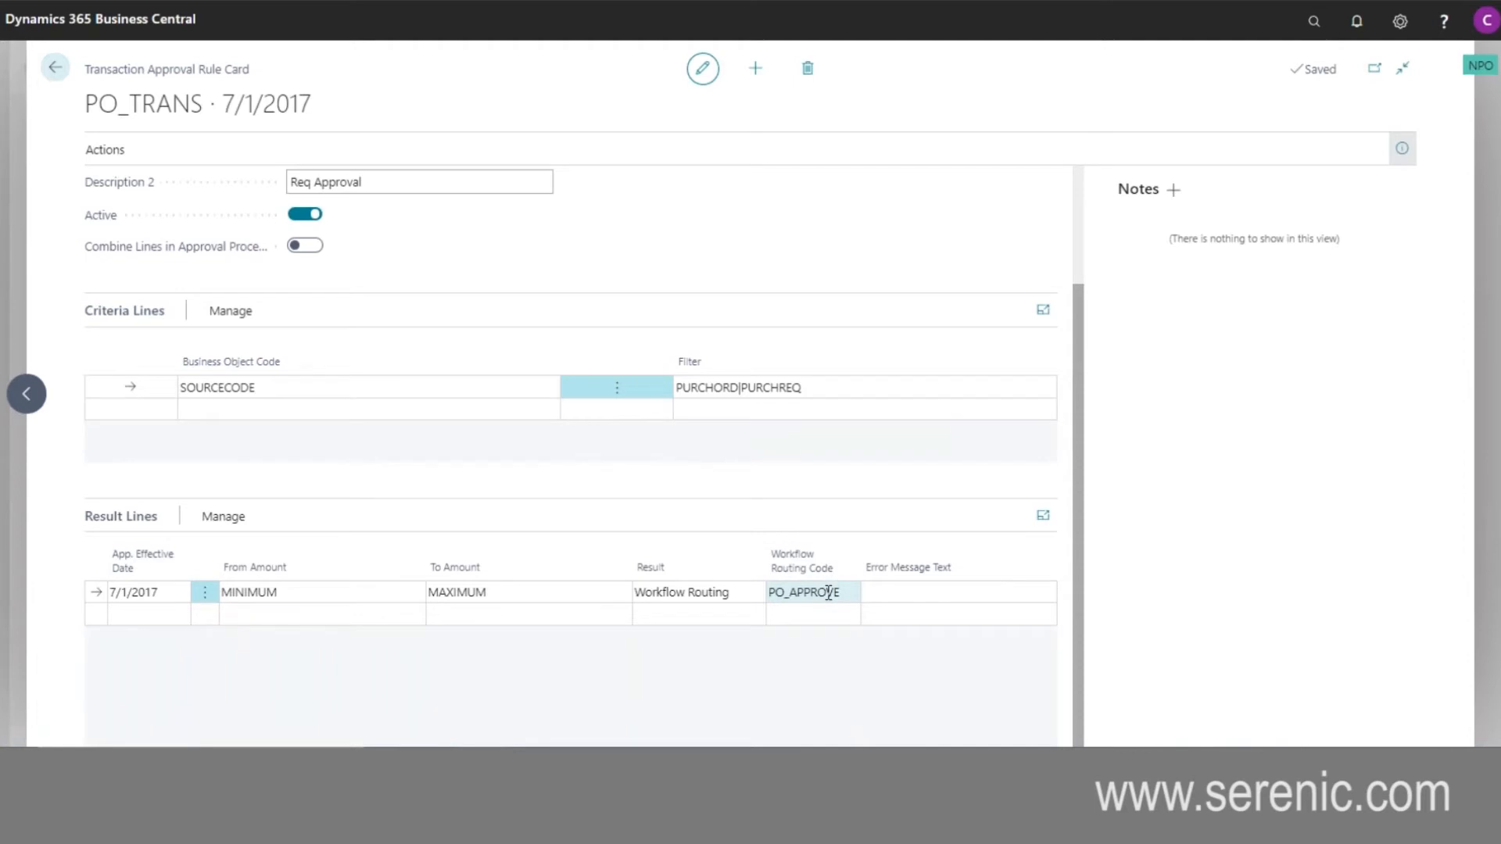
- Open the list of business objects available for a second criteria line of the PO_TRANS rule
click(478, 415)
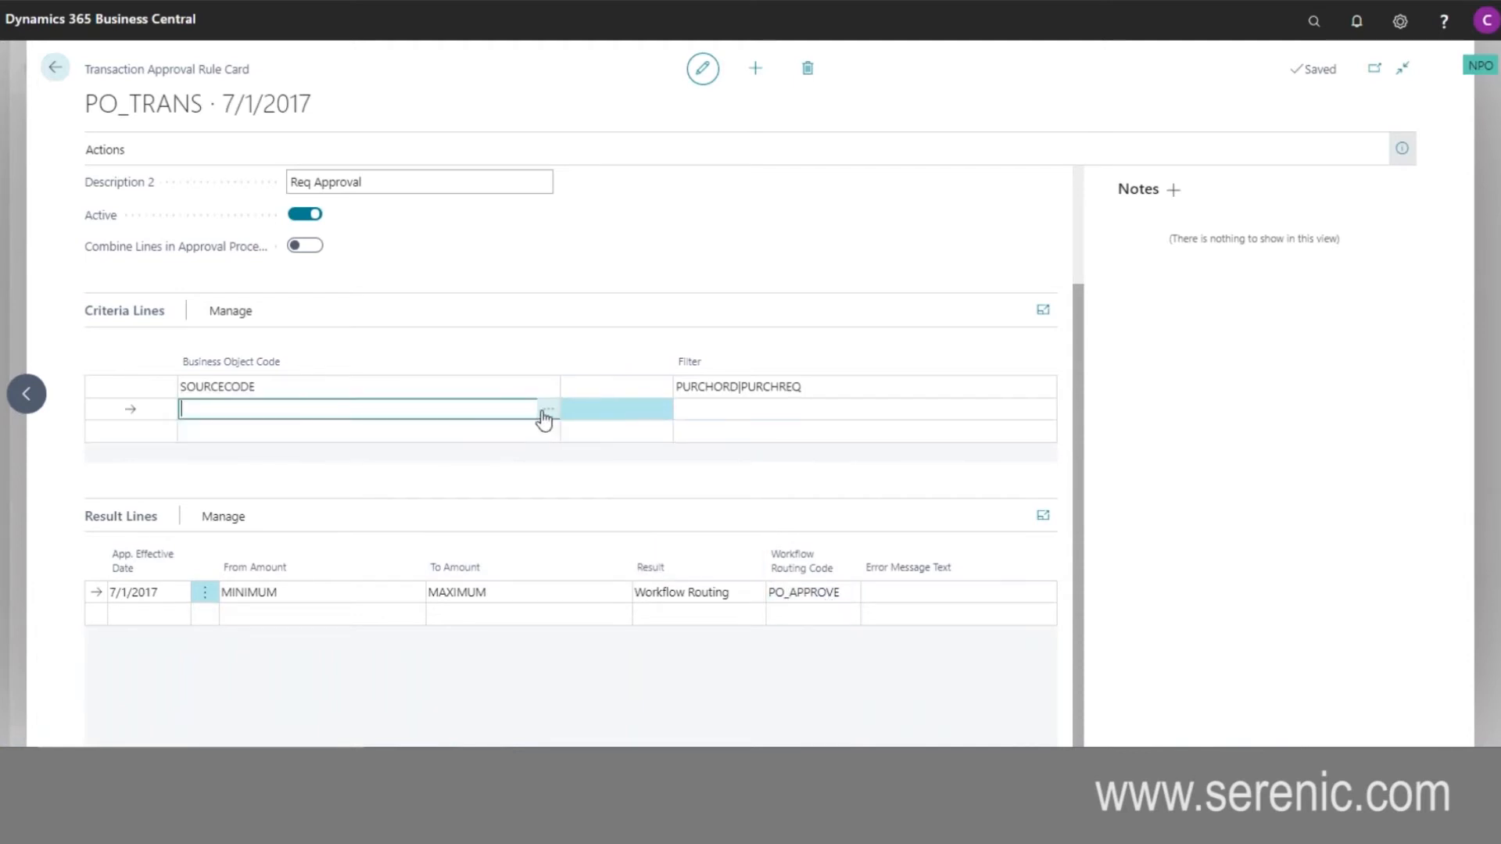
click(545, 414)
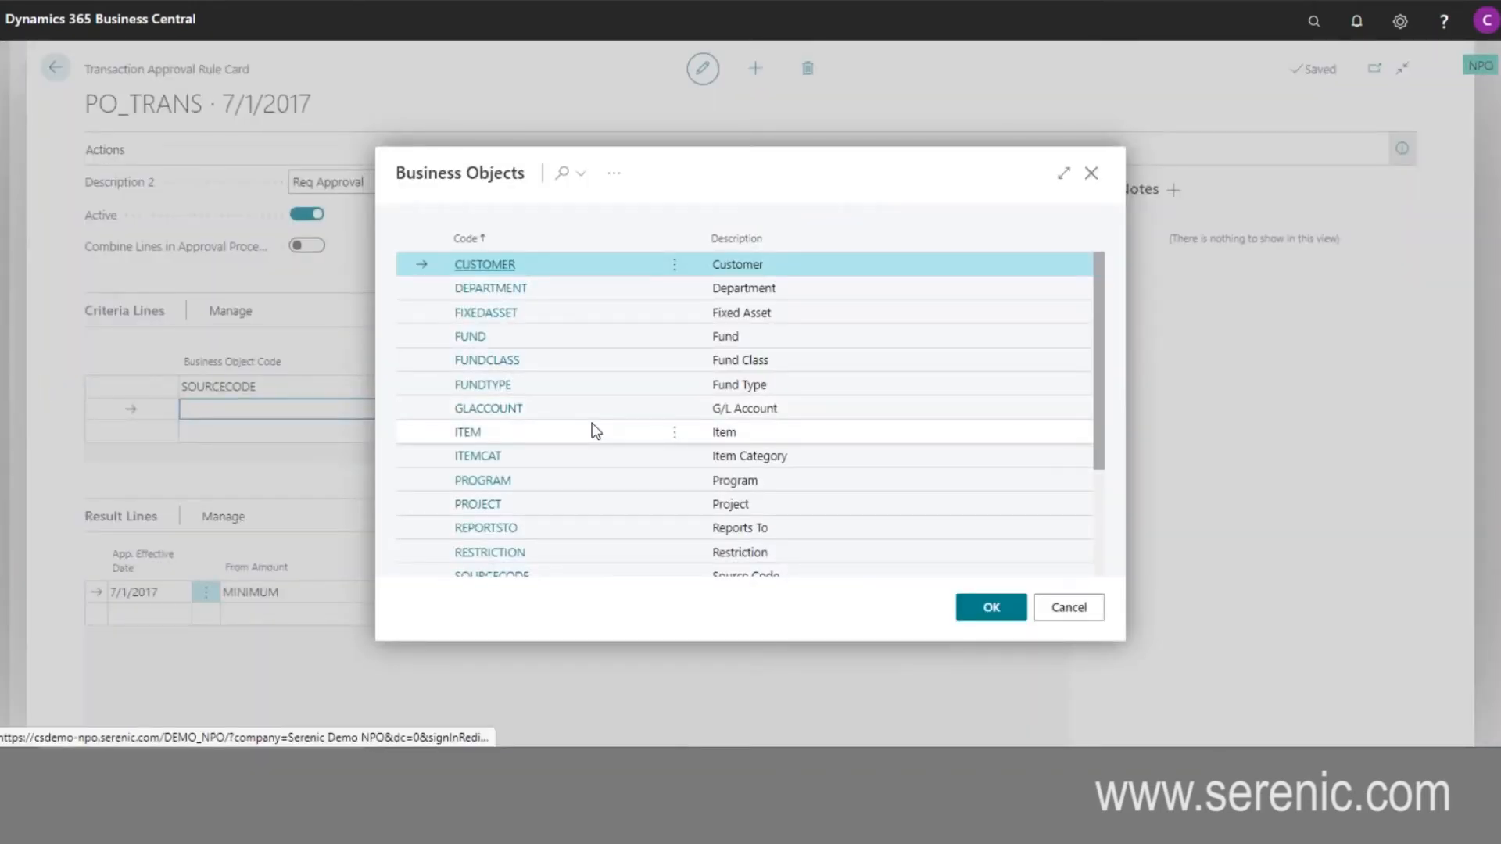
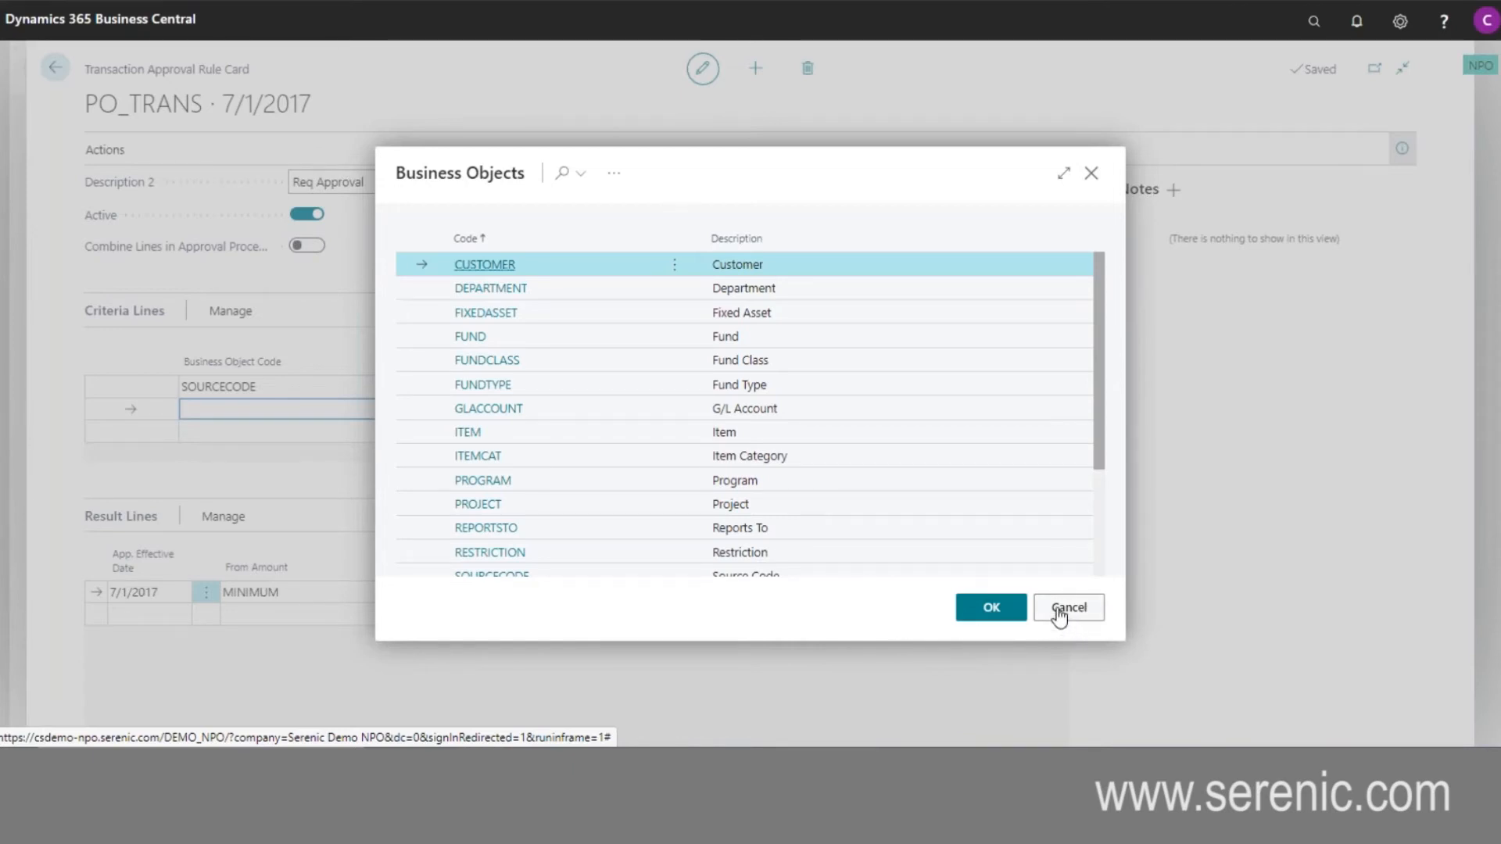
- Cancel the business object selection, and review the Outlook approval requests for the Reclass Line Expense journal entry and the Office Supplies purchase order
click(1063, 609)
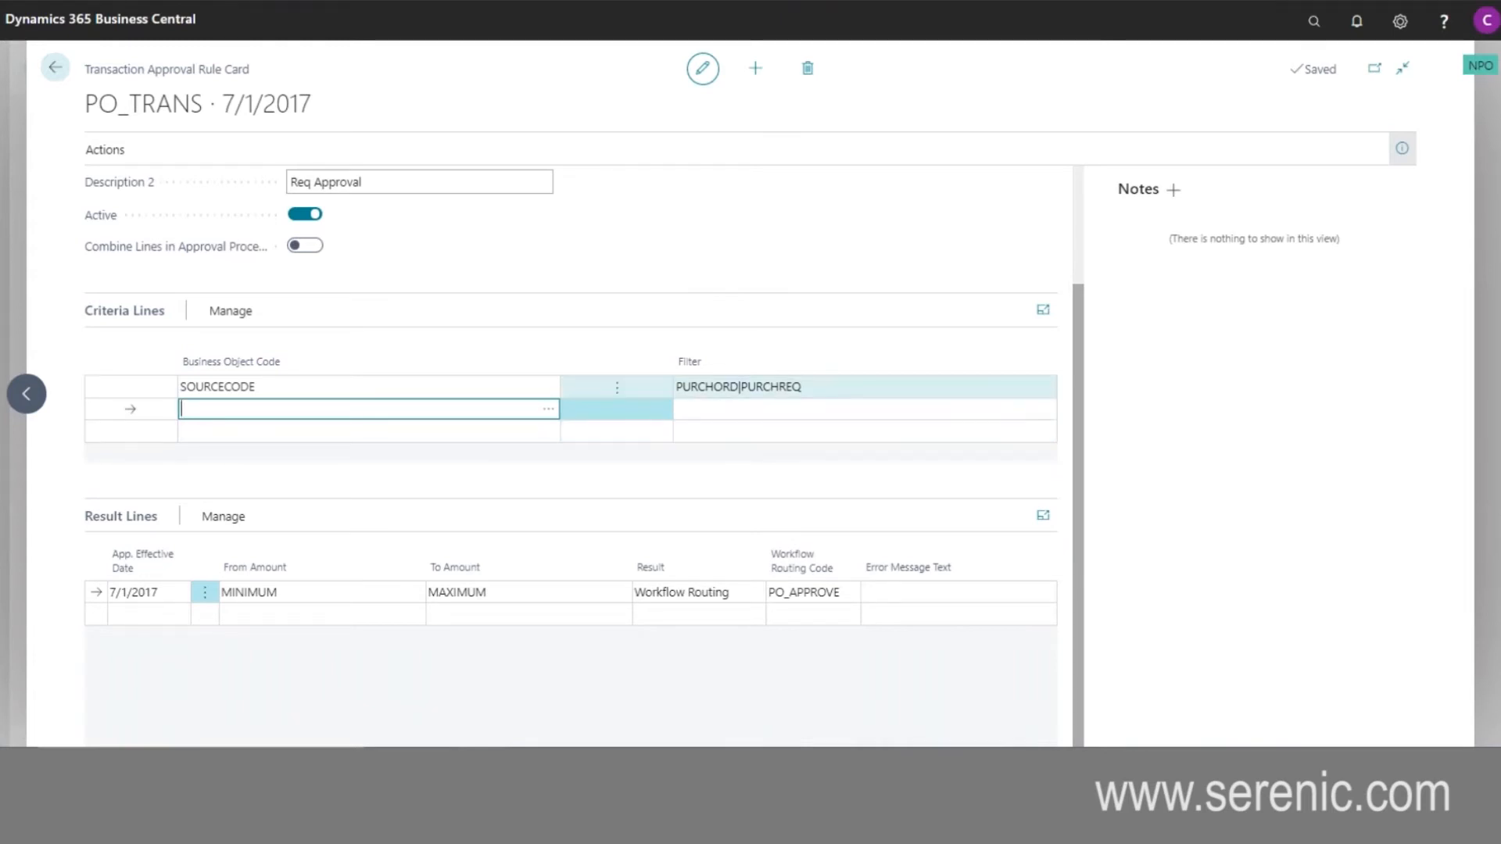
mouse_move(713, 764)
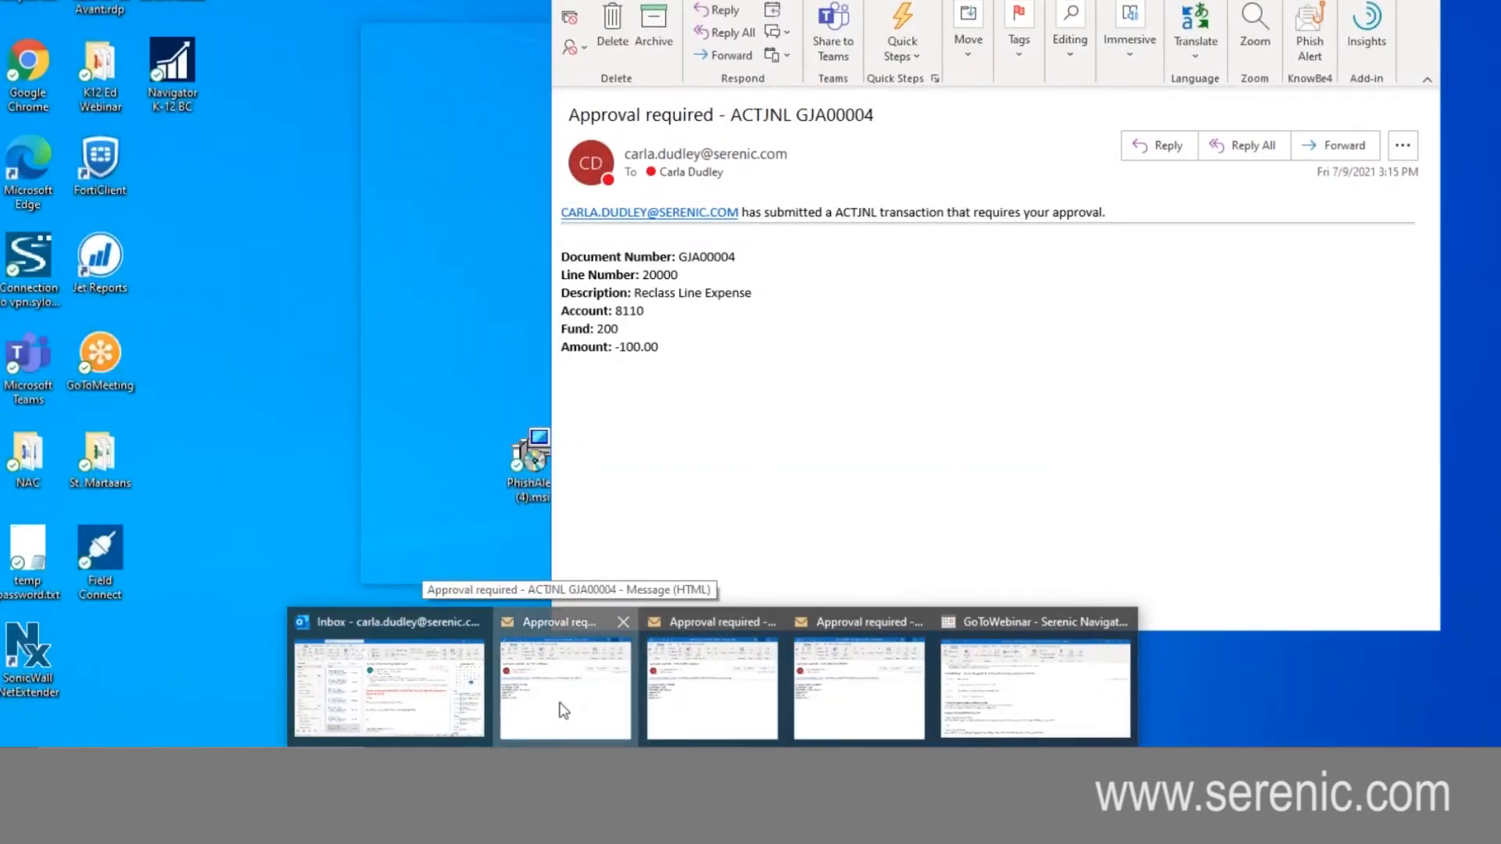
click(561, 708)
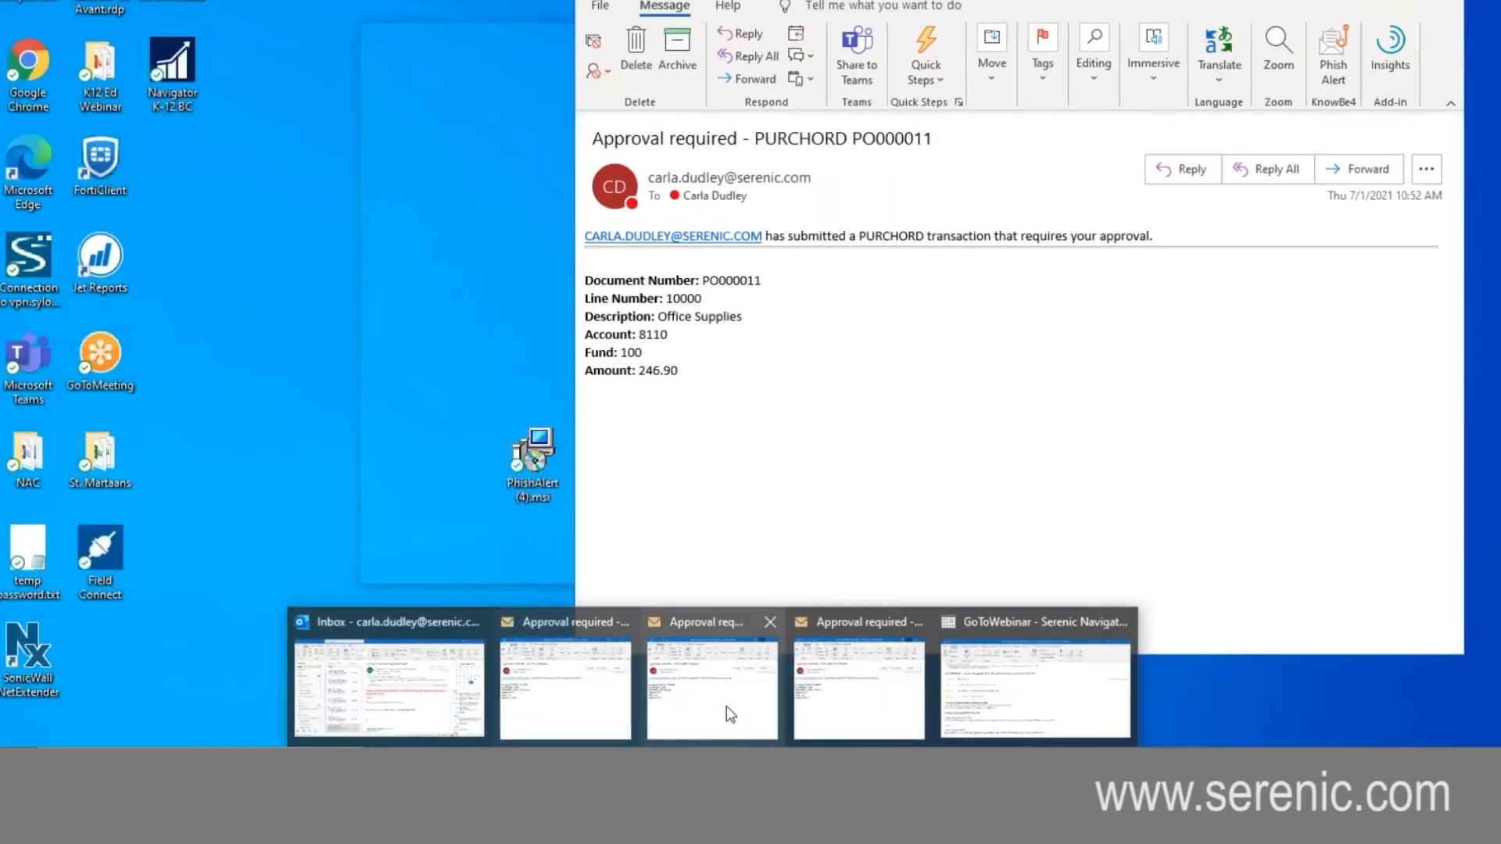
click(726, 706)
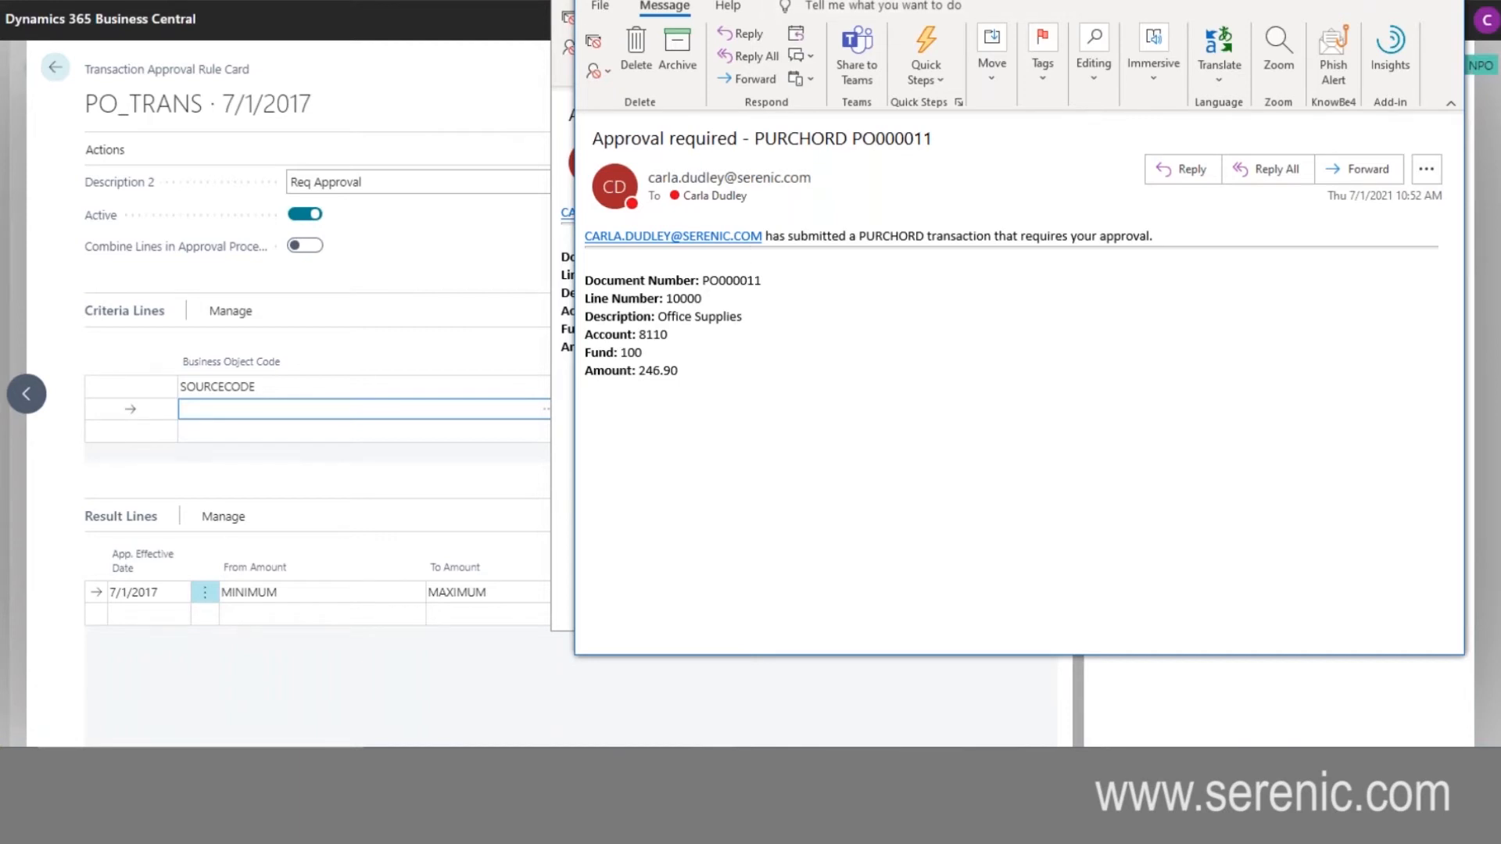
key(alt+F4)
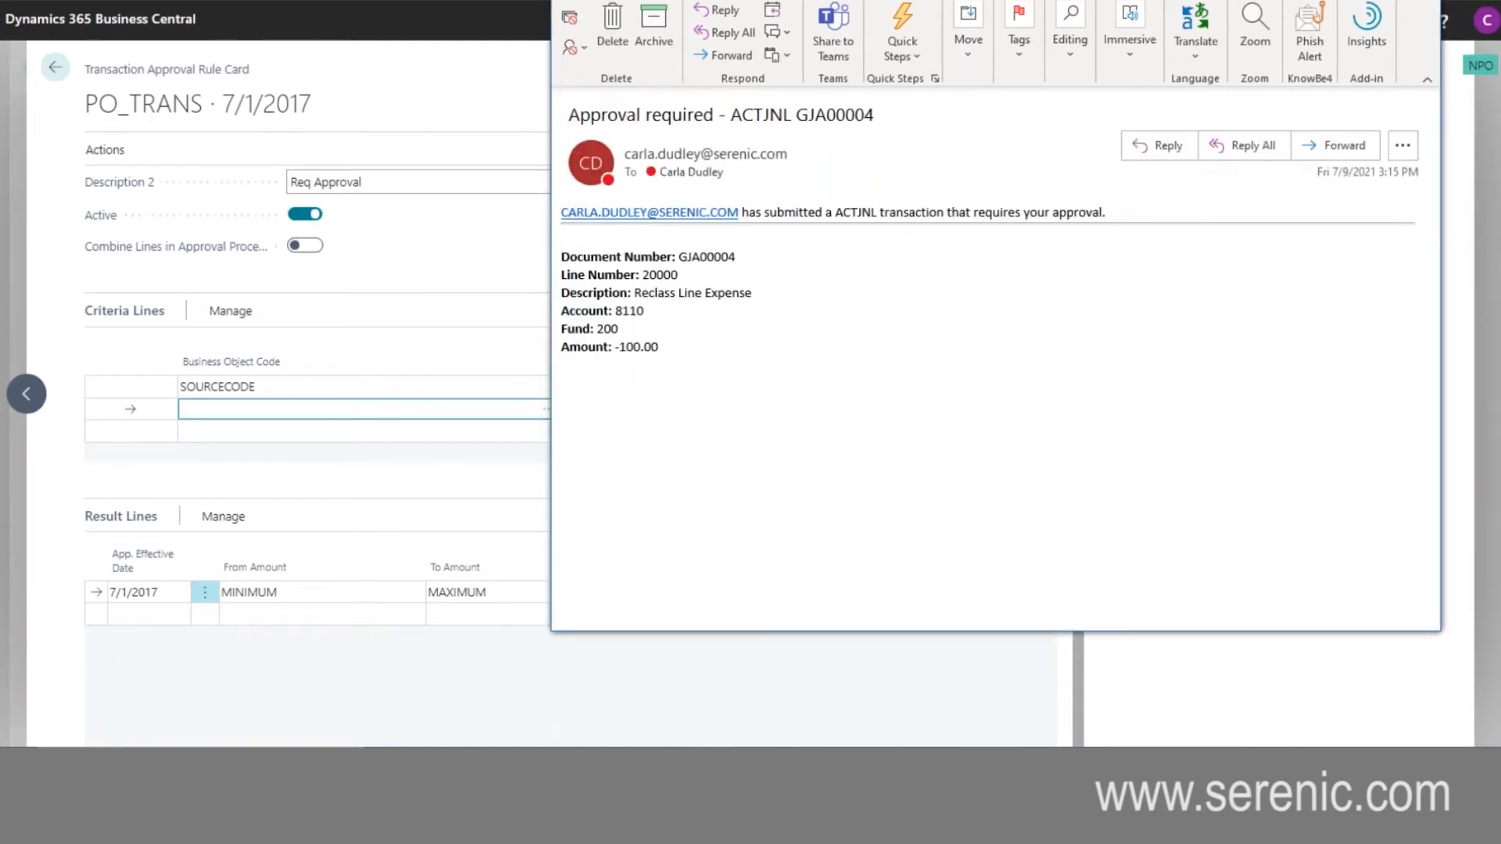
key(alt+F4)
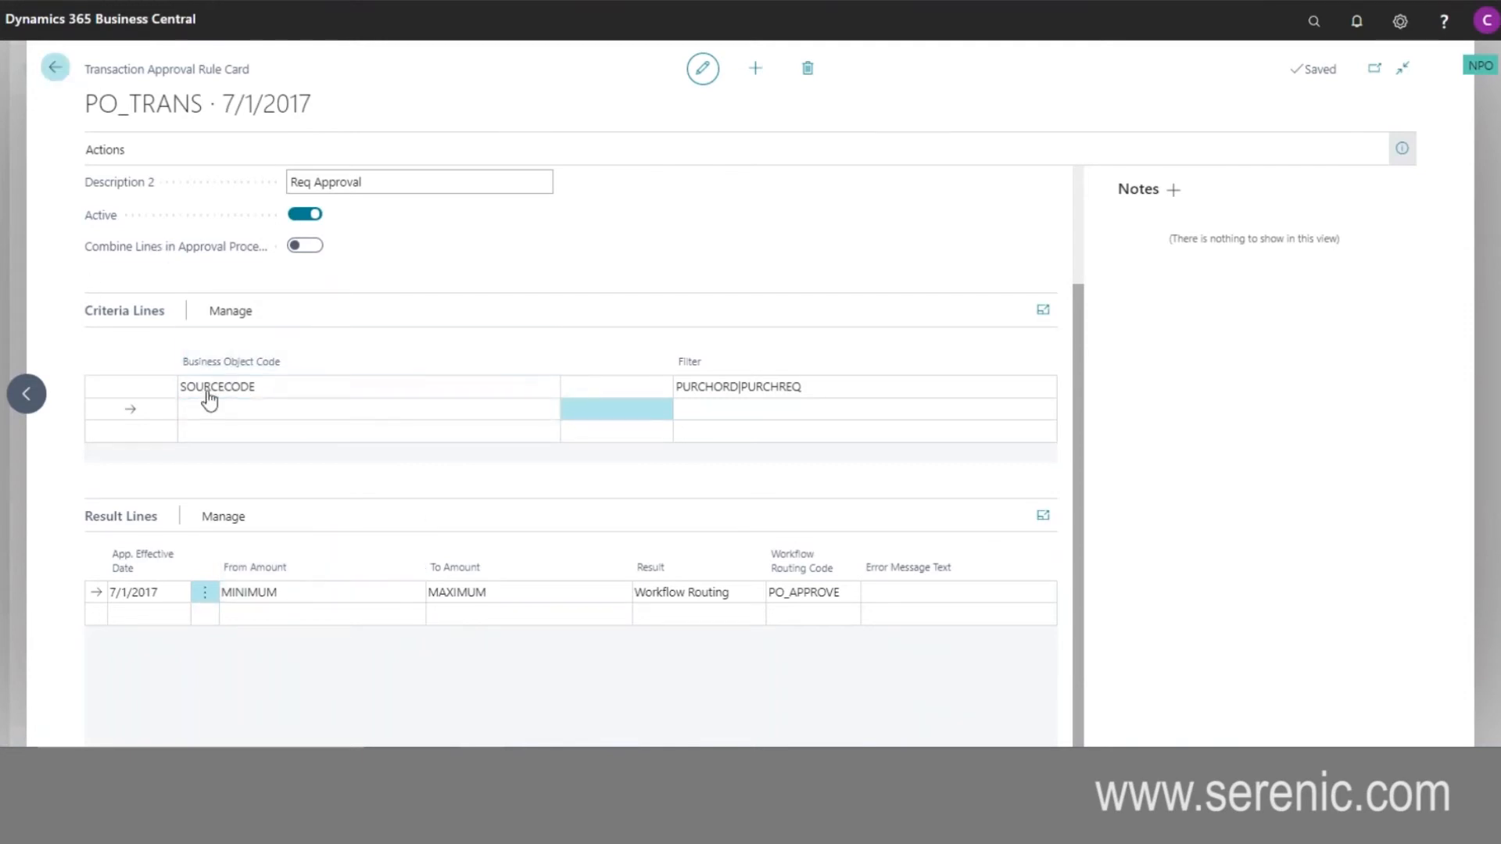
- Return to the home page, search for the purchase orders list, and open the Online Office Supplies order
click(50, 70)
click(50, 71)
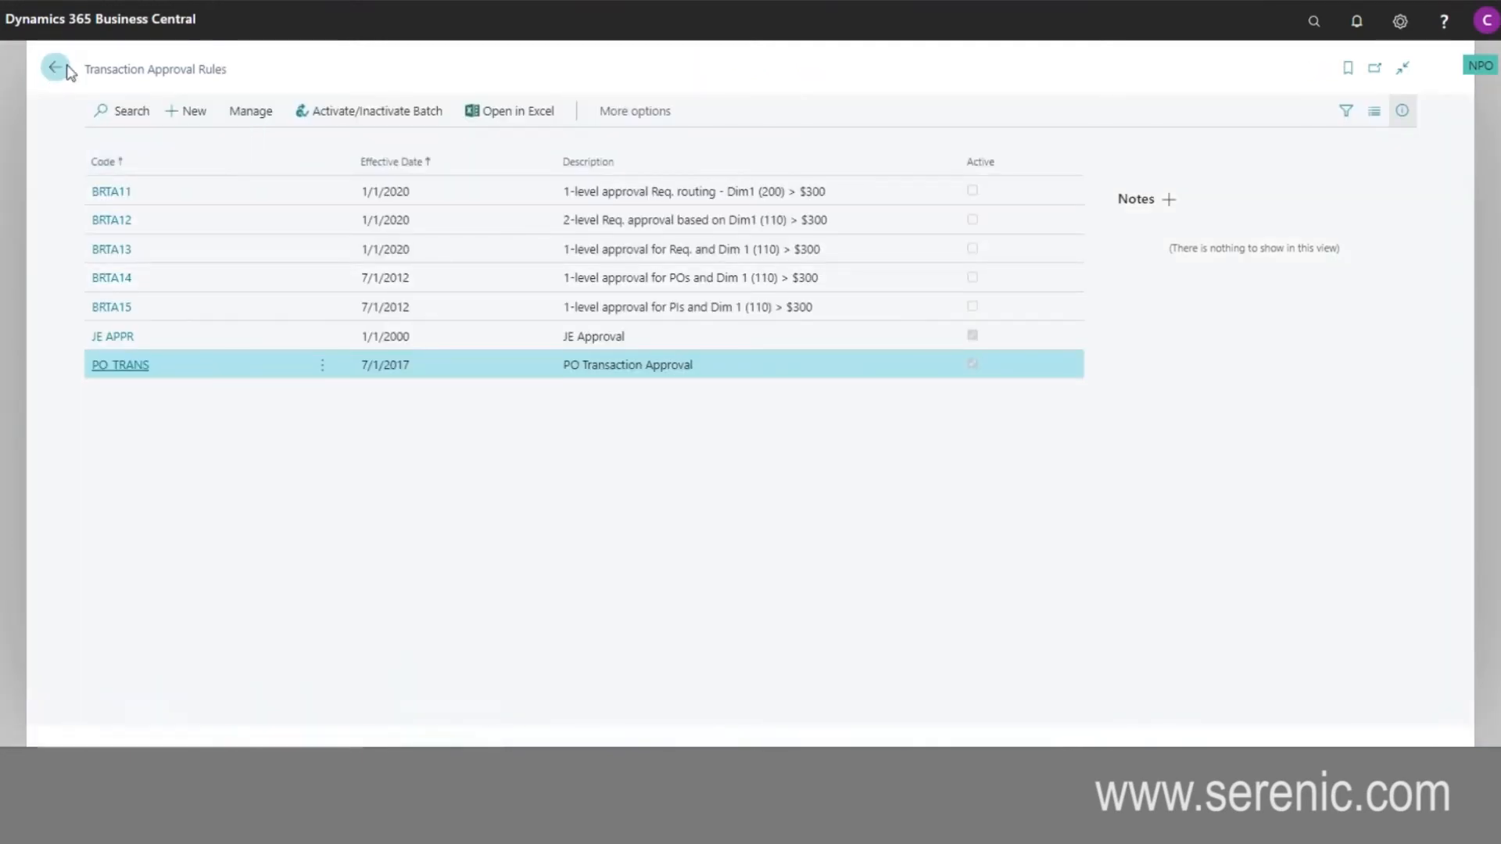
click(1312, 27)
text(purchase or)
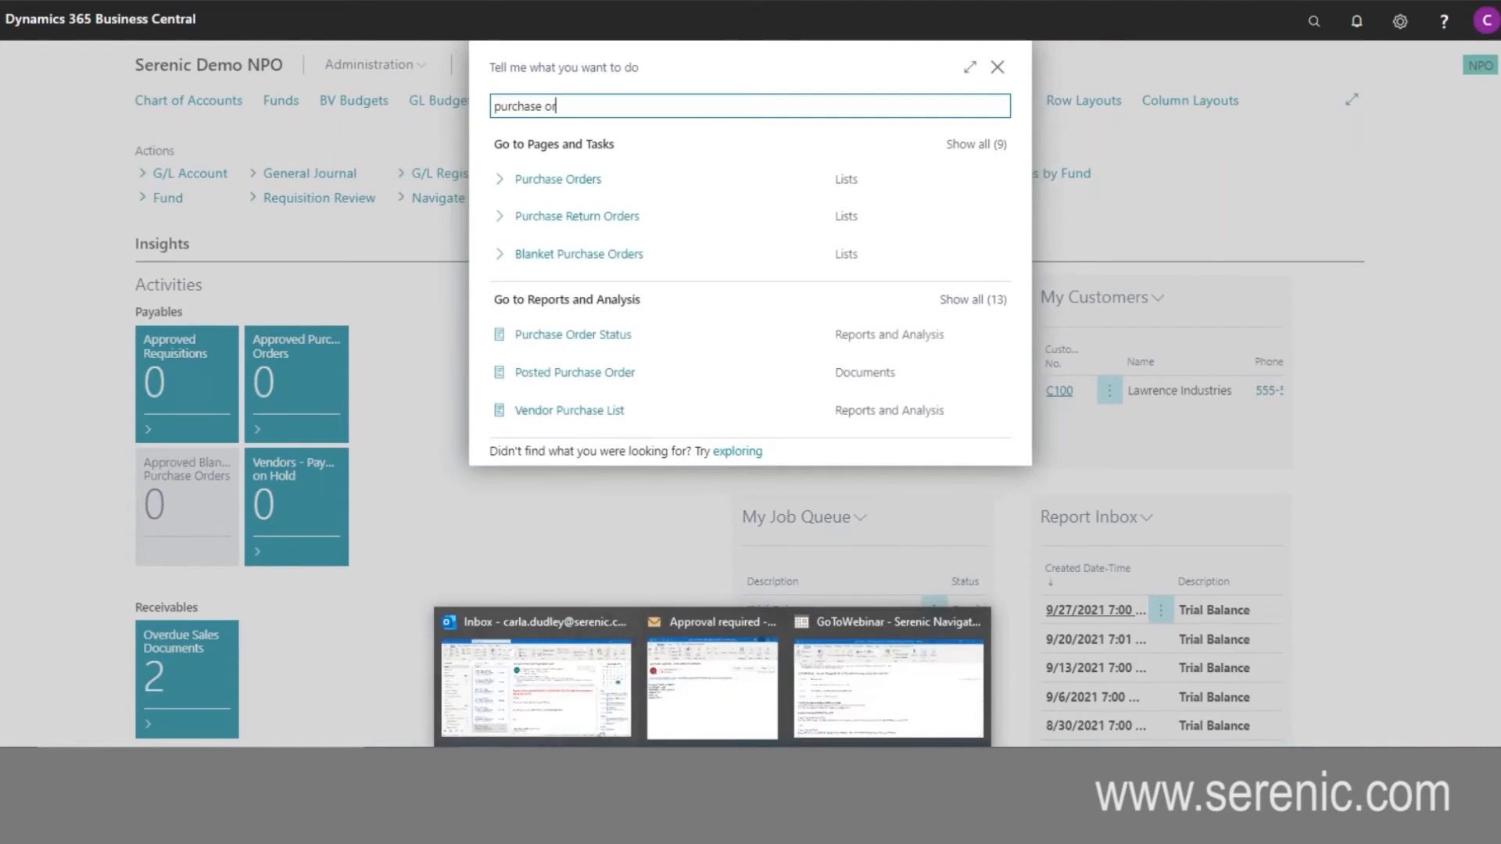
click(528, 192)
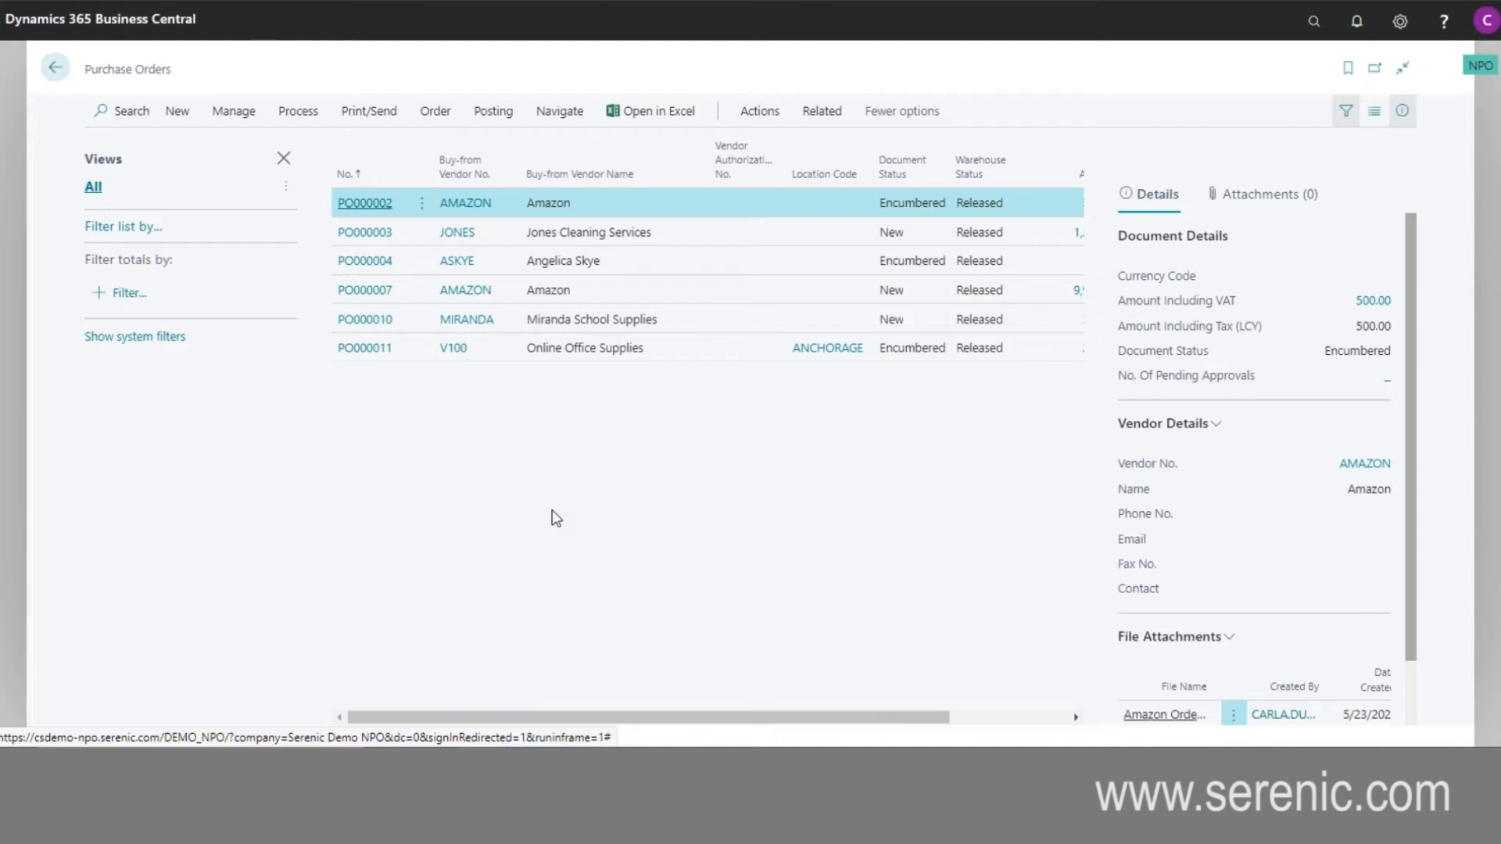
click(370, 354)
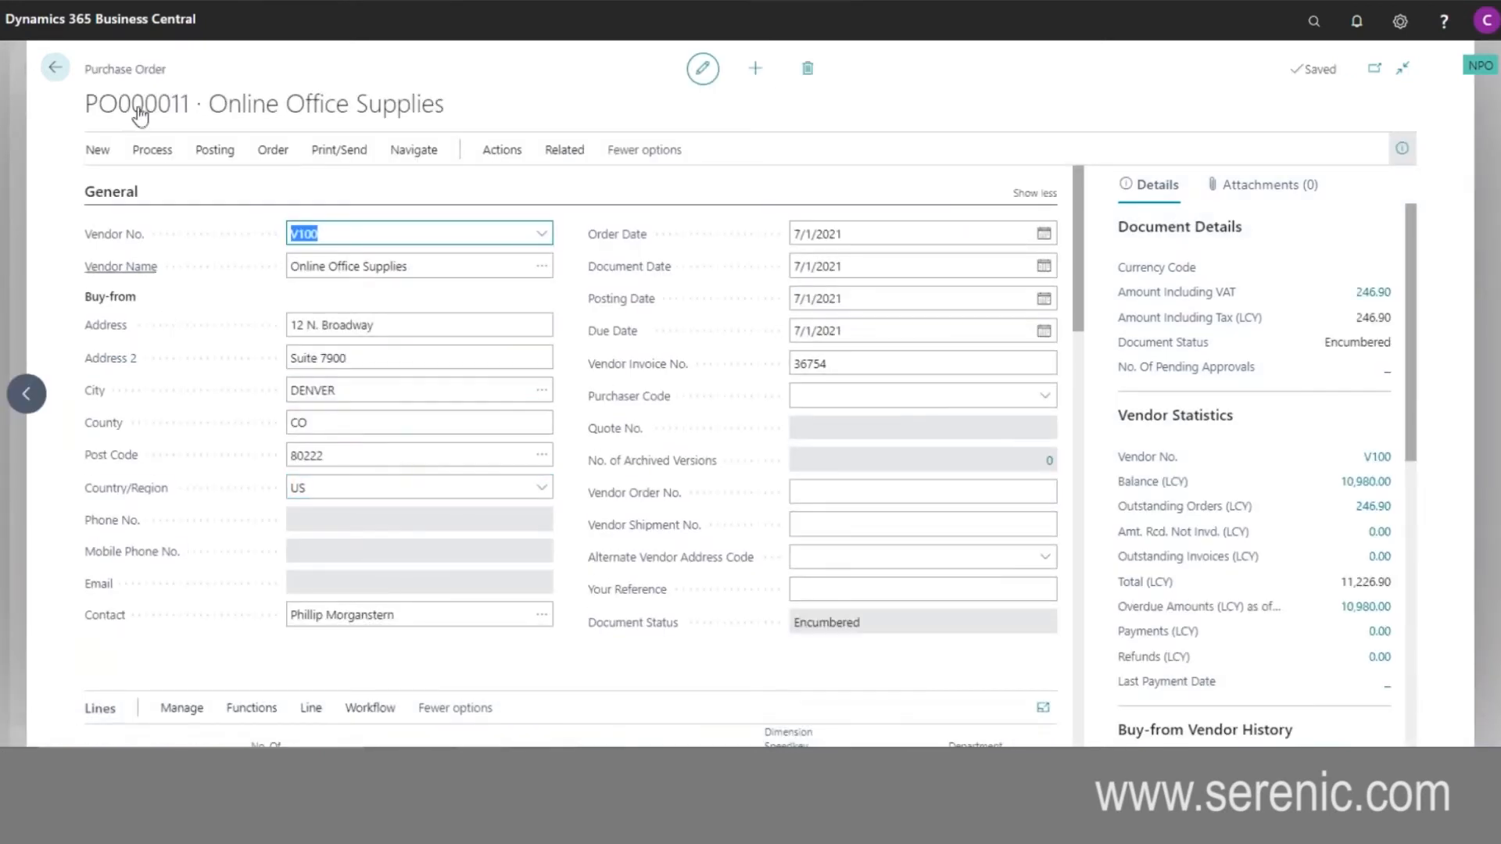
- Review the functions available for the Online Office Supplies order, such as copying or archiving the document, and return to the purchase orders list
click(514, 153)
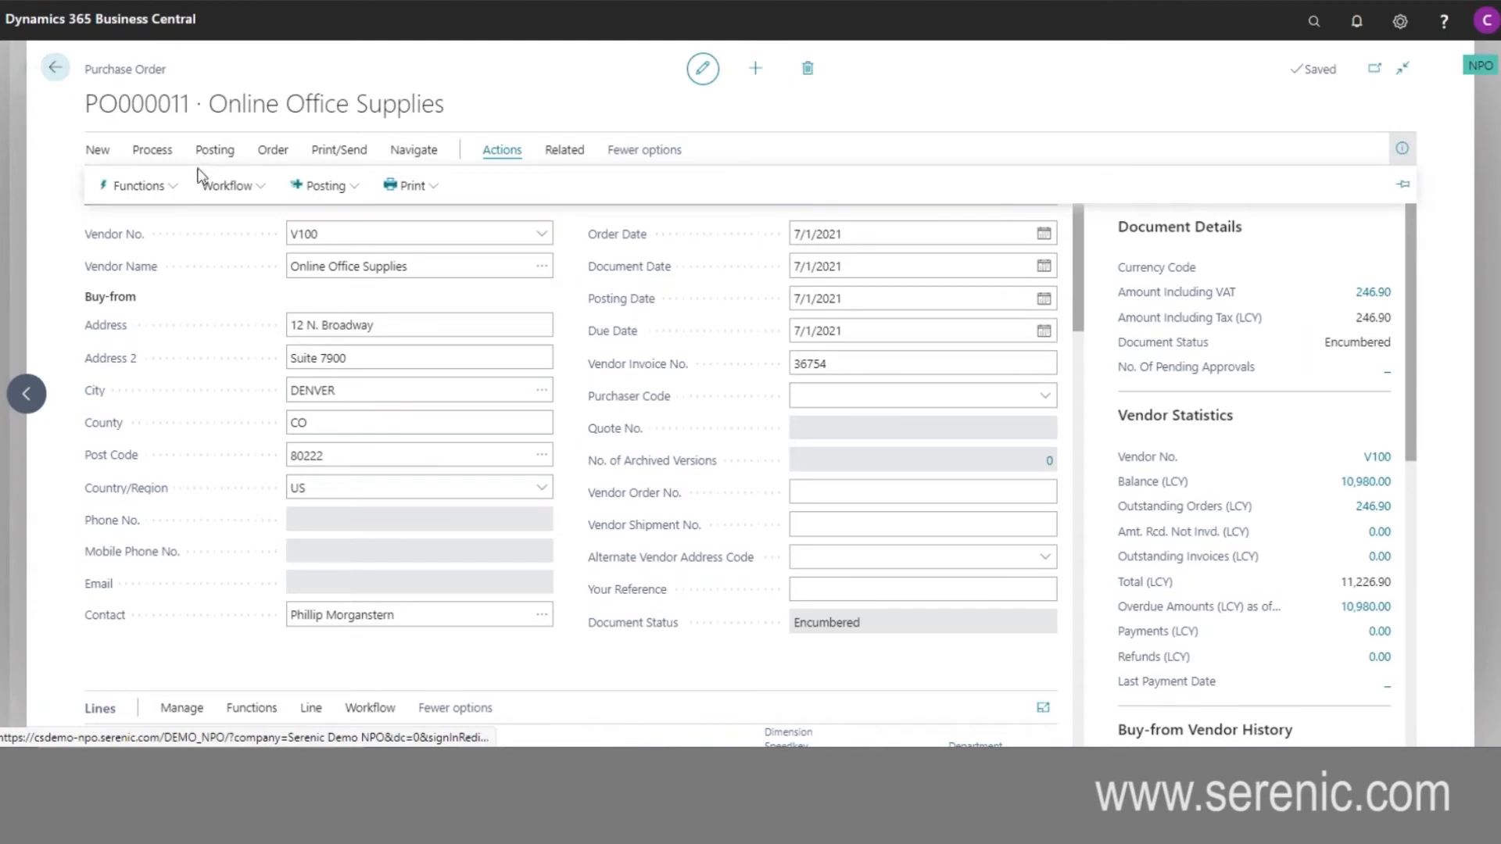
click(179, 189)
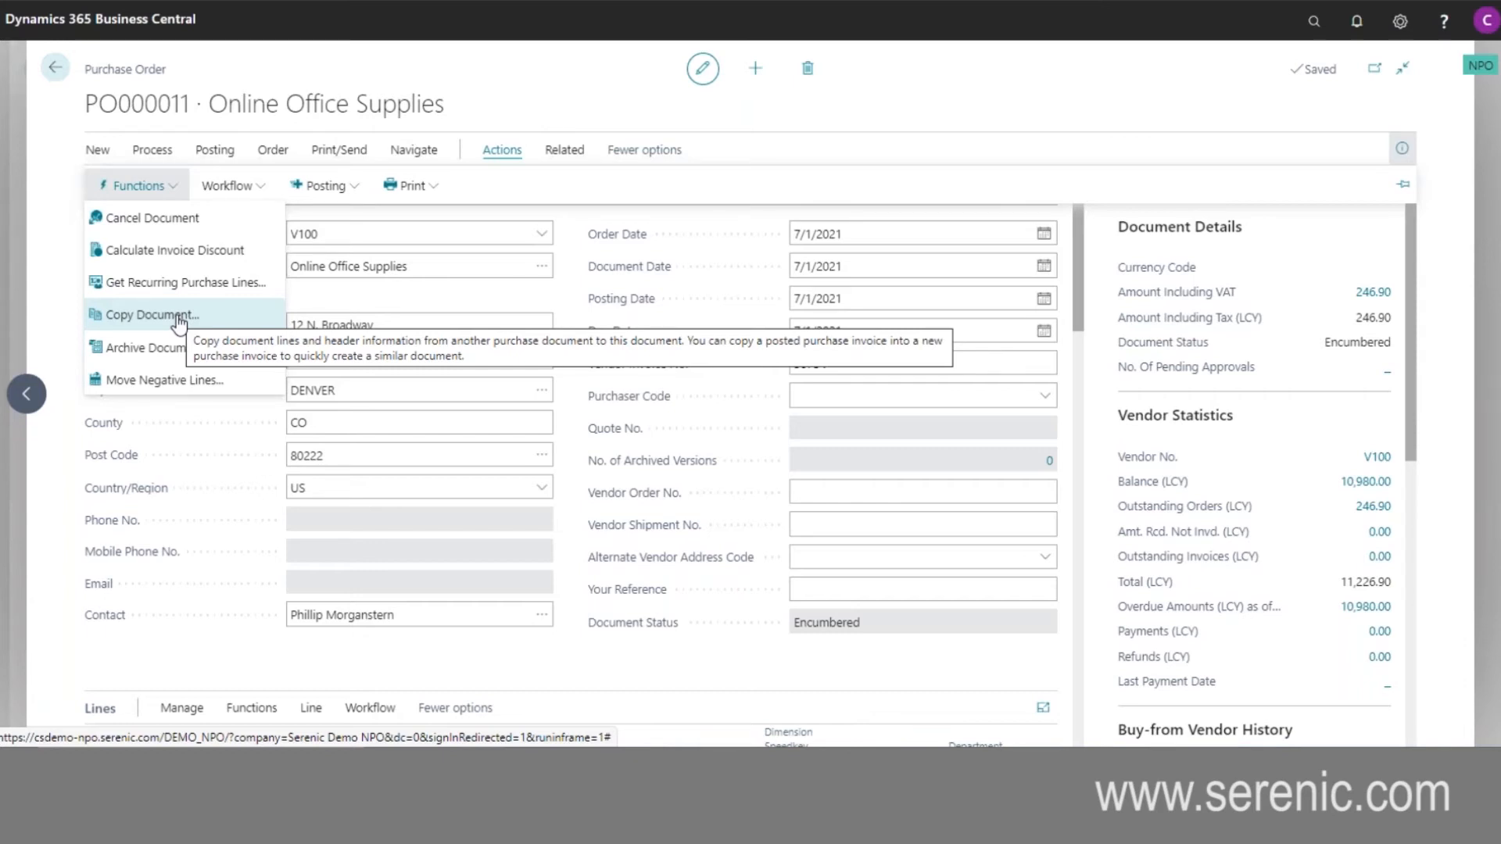
click(576, 201)
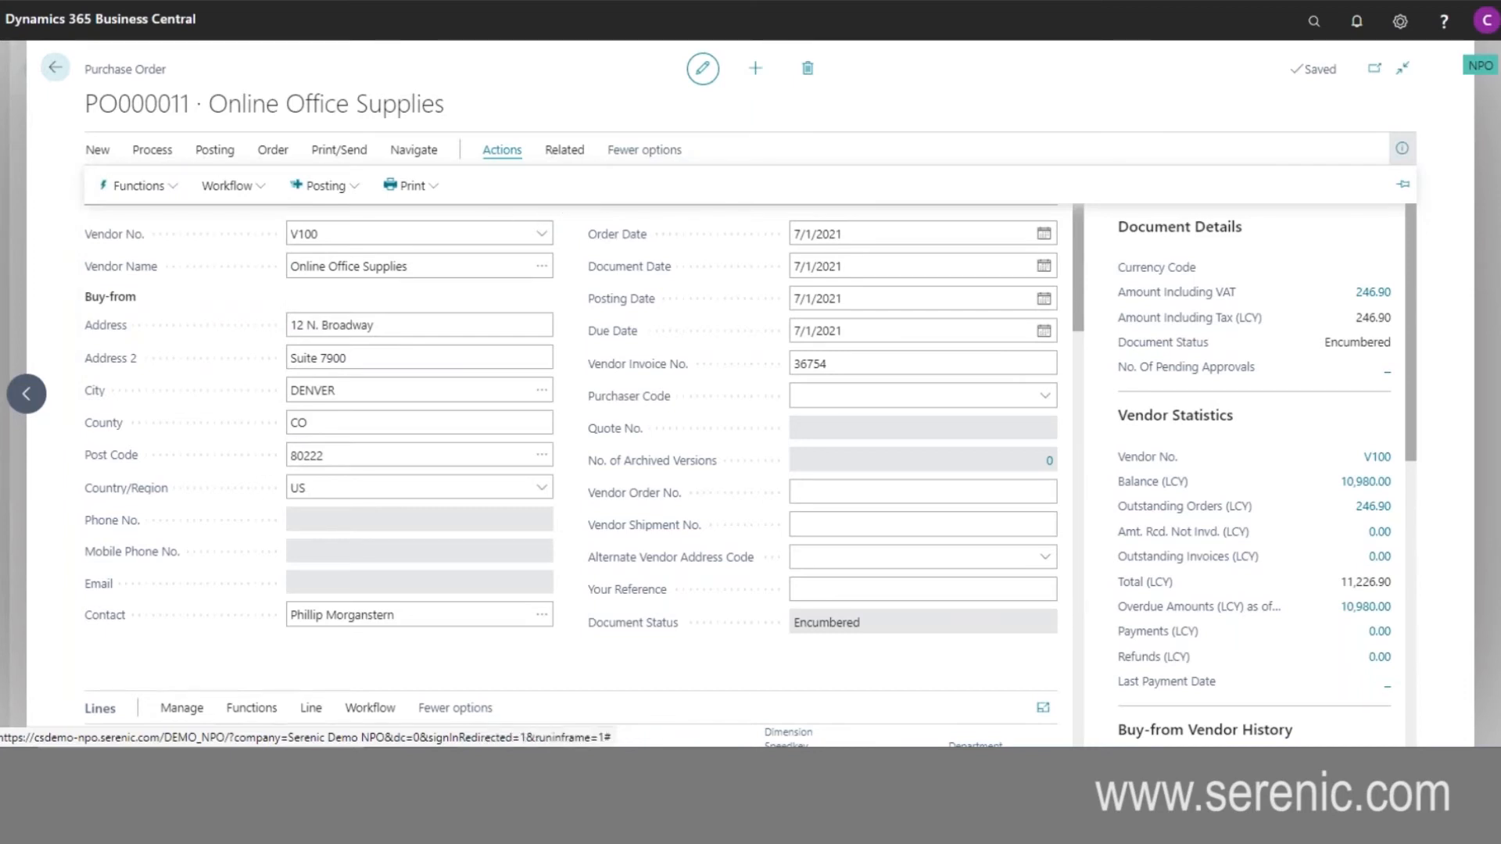
click(176, 638)
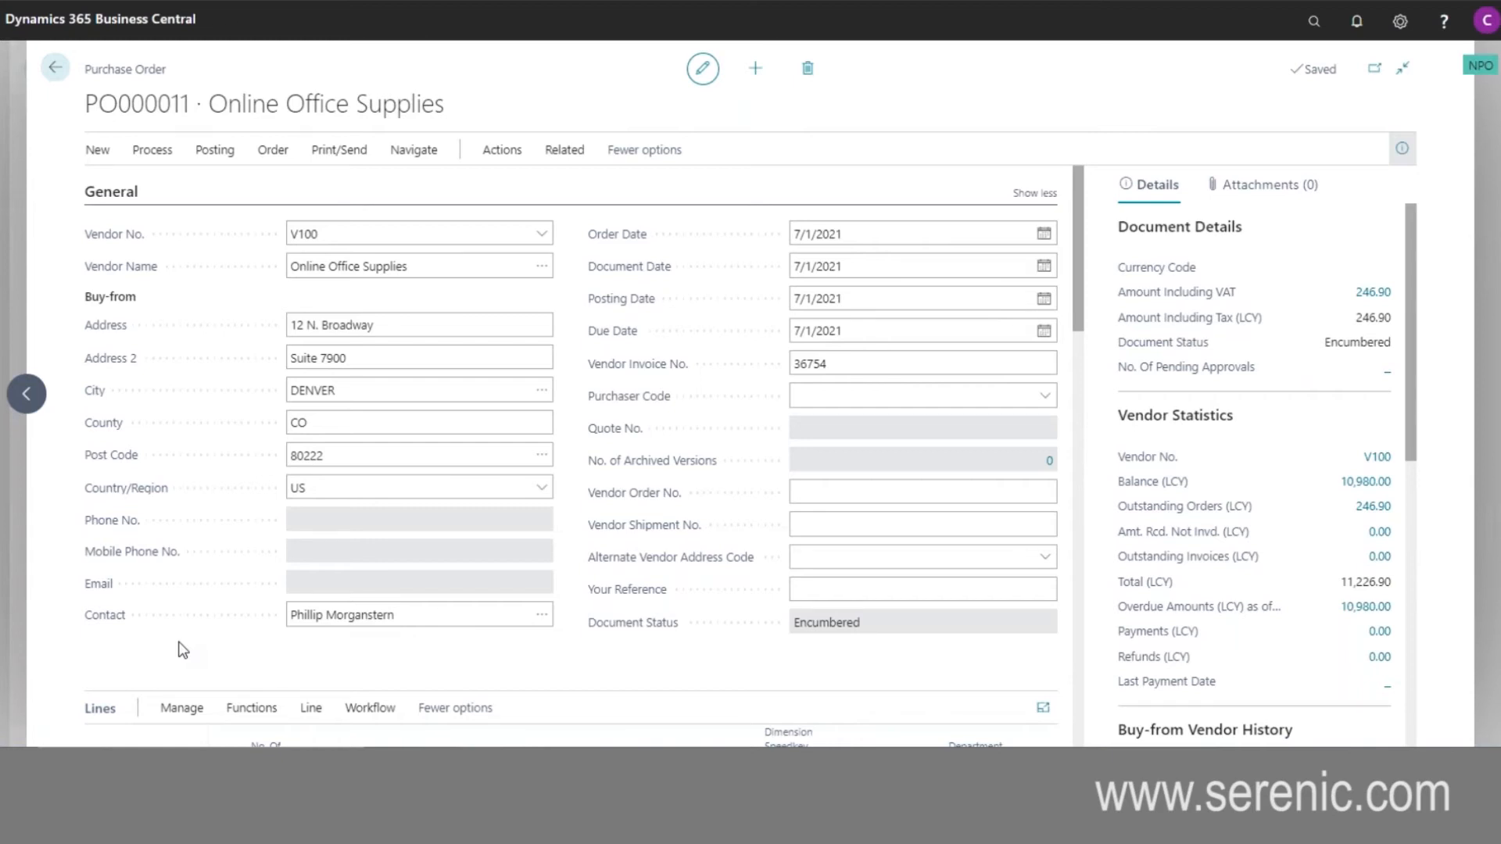
click(55, 68)
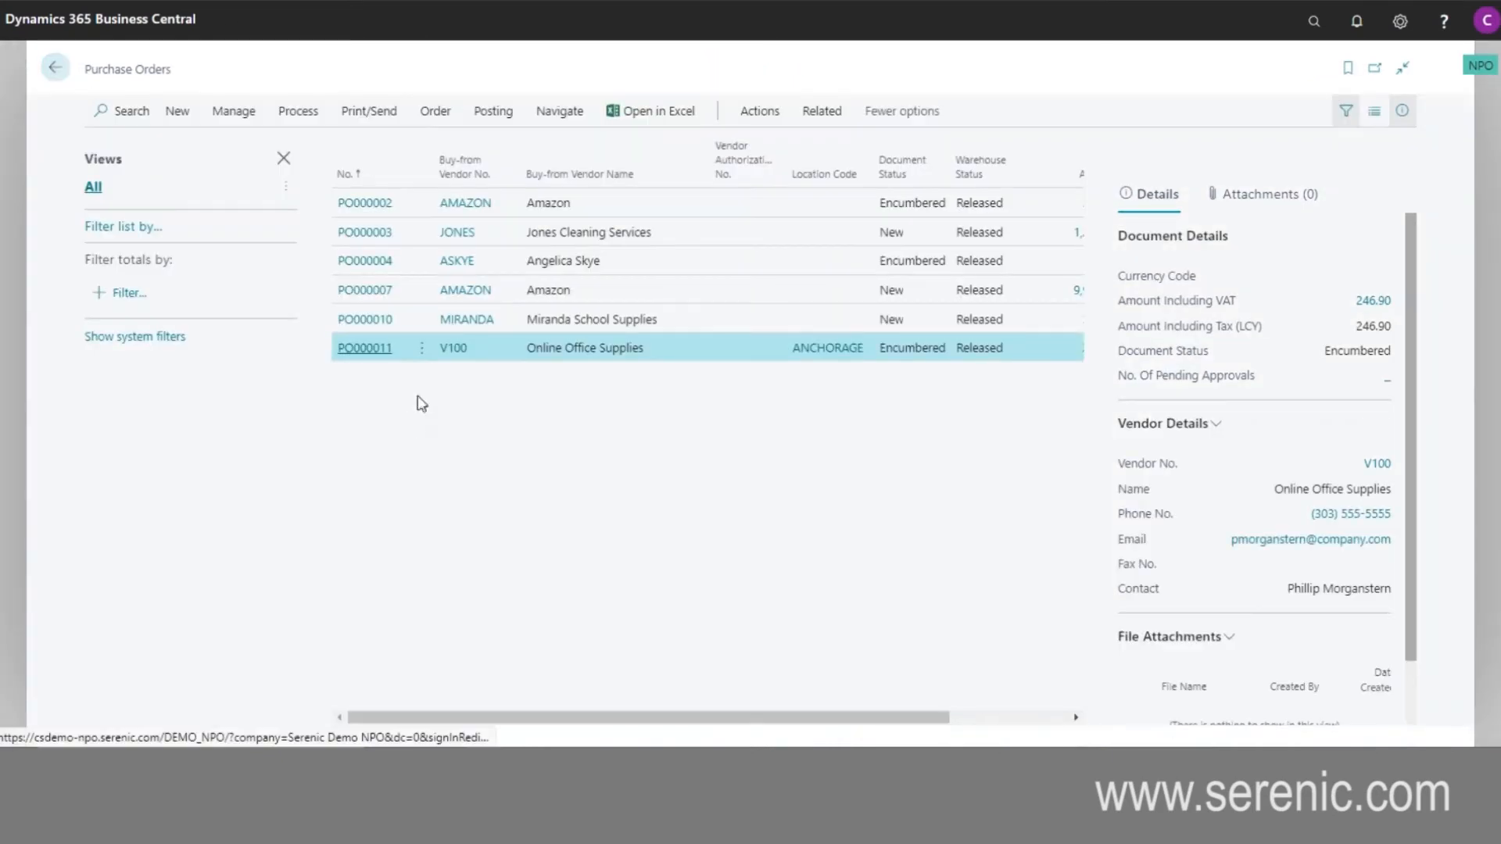
- Open the first Amazon purchase order, review its vendor statistics, file attachments, links and notes, and return to the list
click(379, 214)
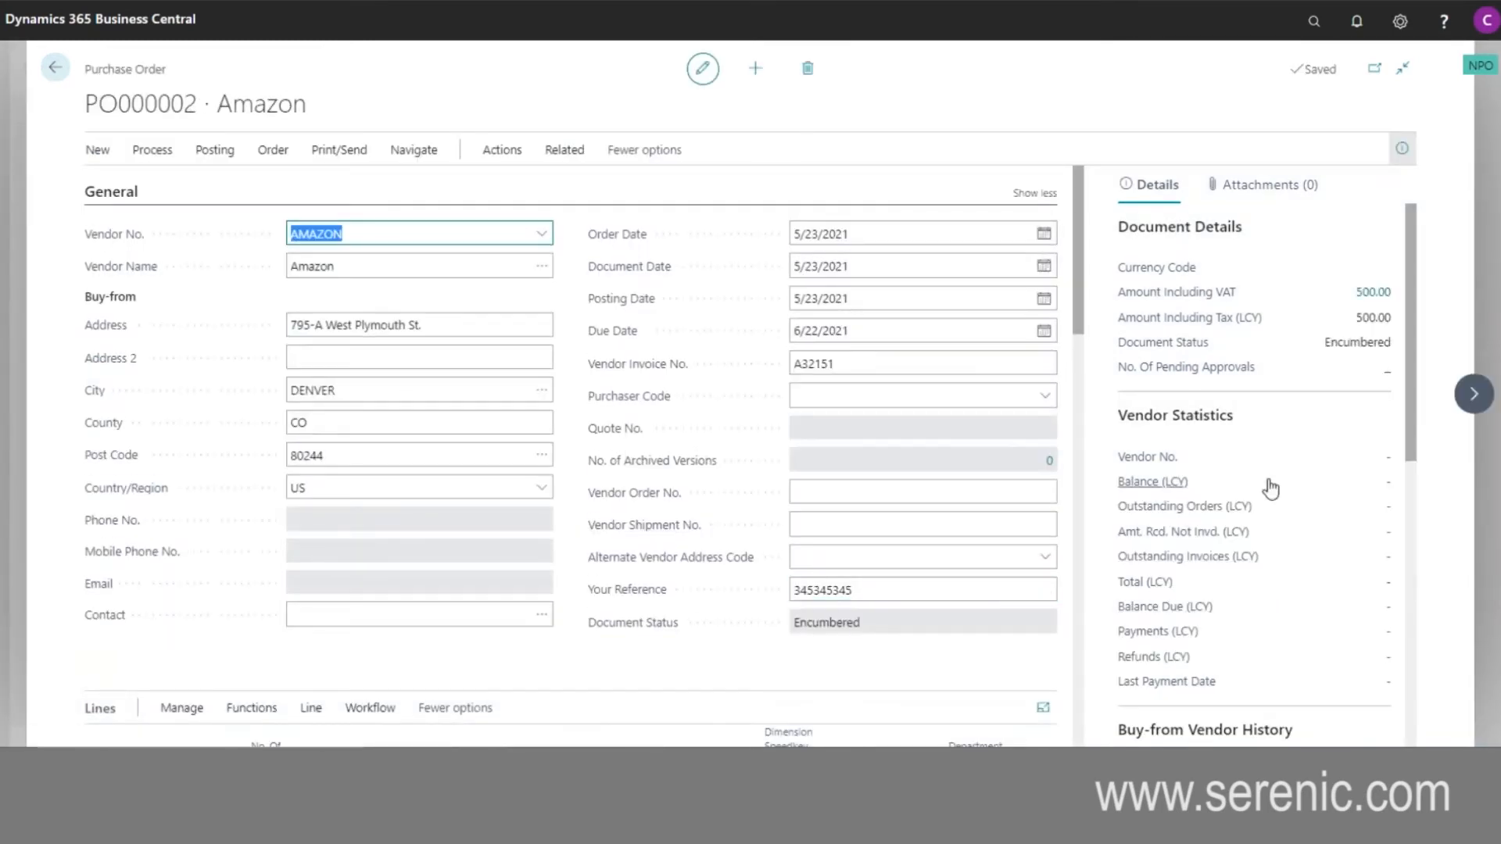
scroll(1271, 489, down, 7)
scroll(1301, 523, down, 3)
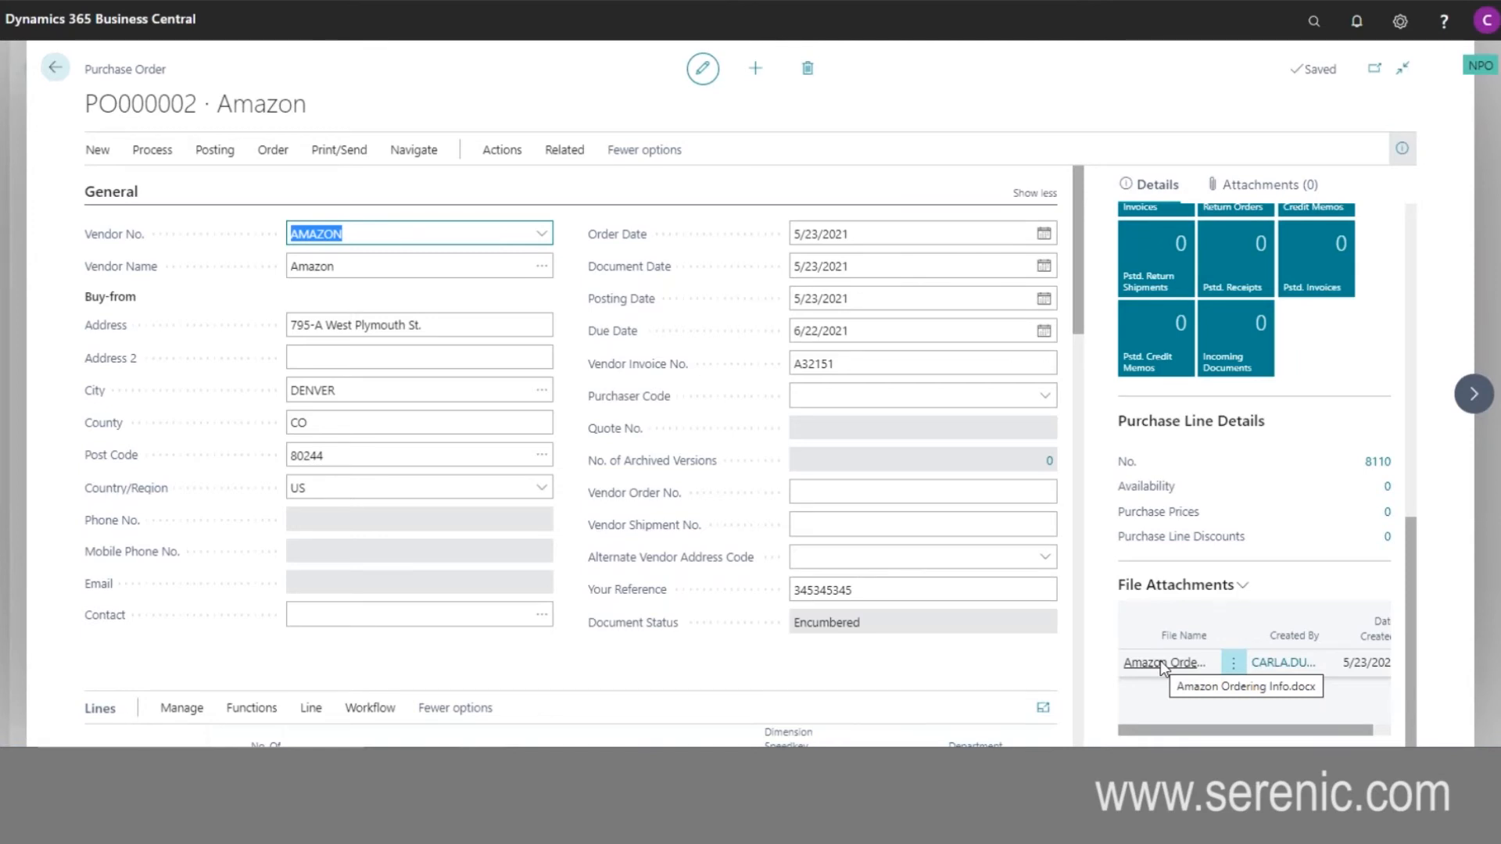
scroll(1306, 448, up, 8)
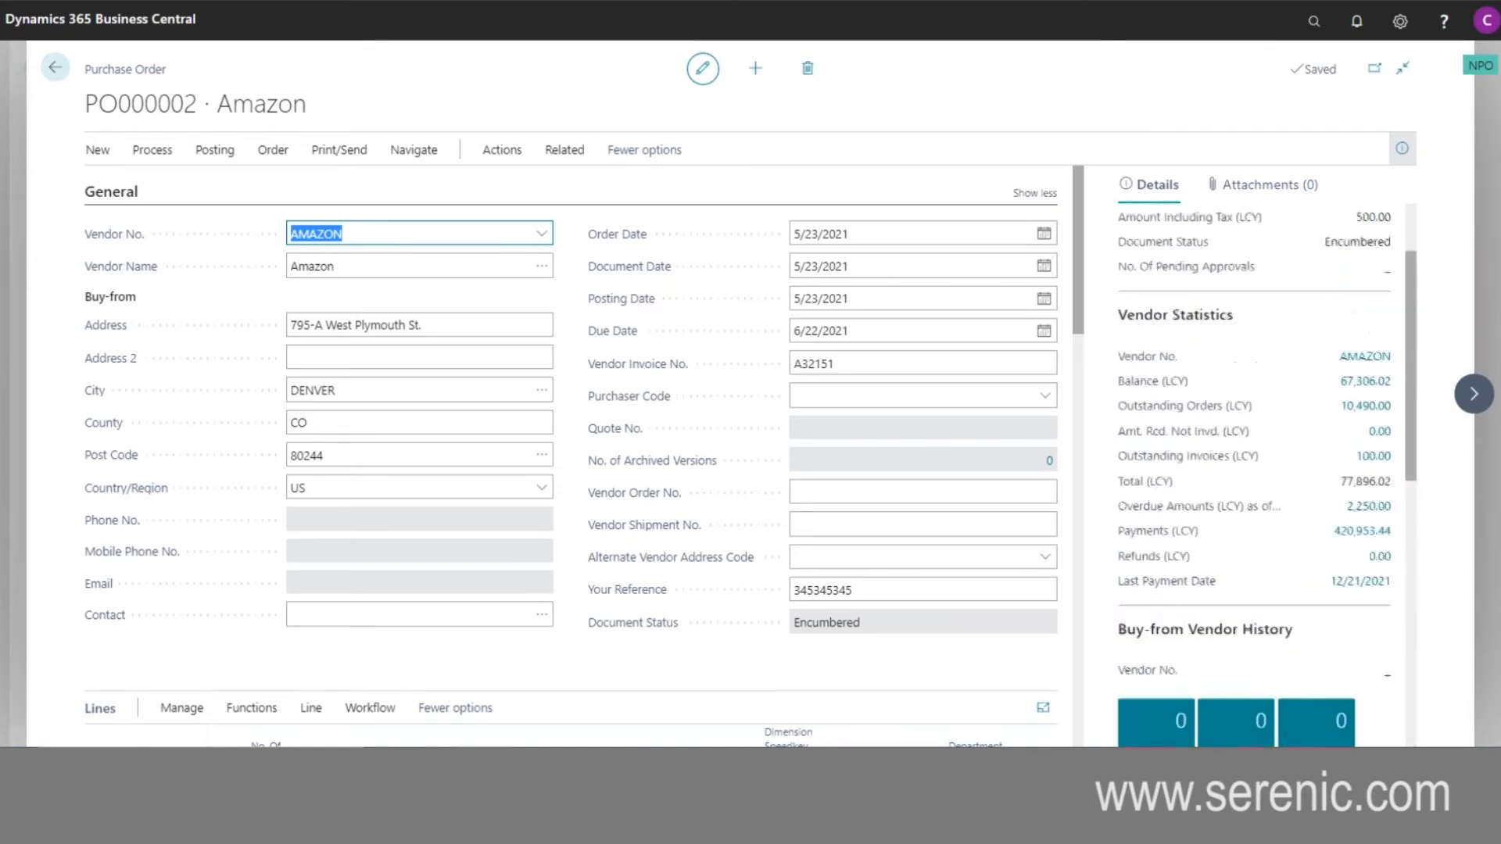
click(1260, 185)
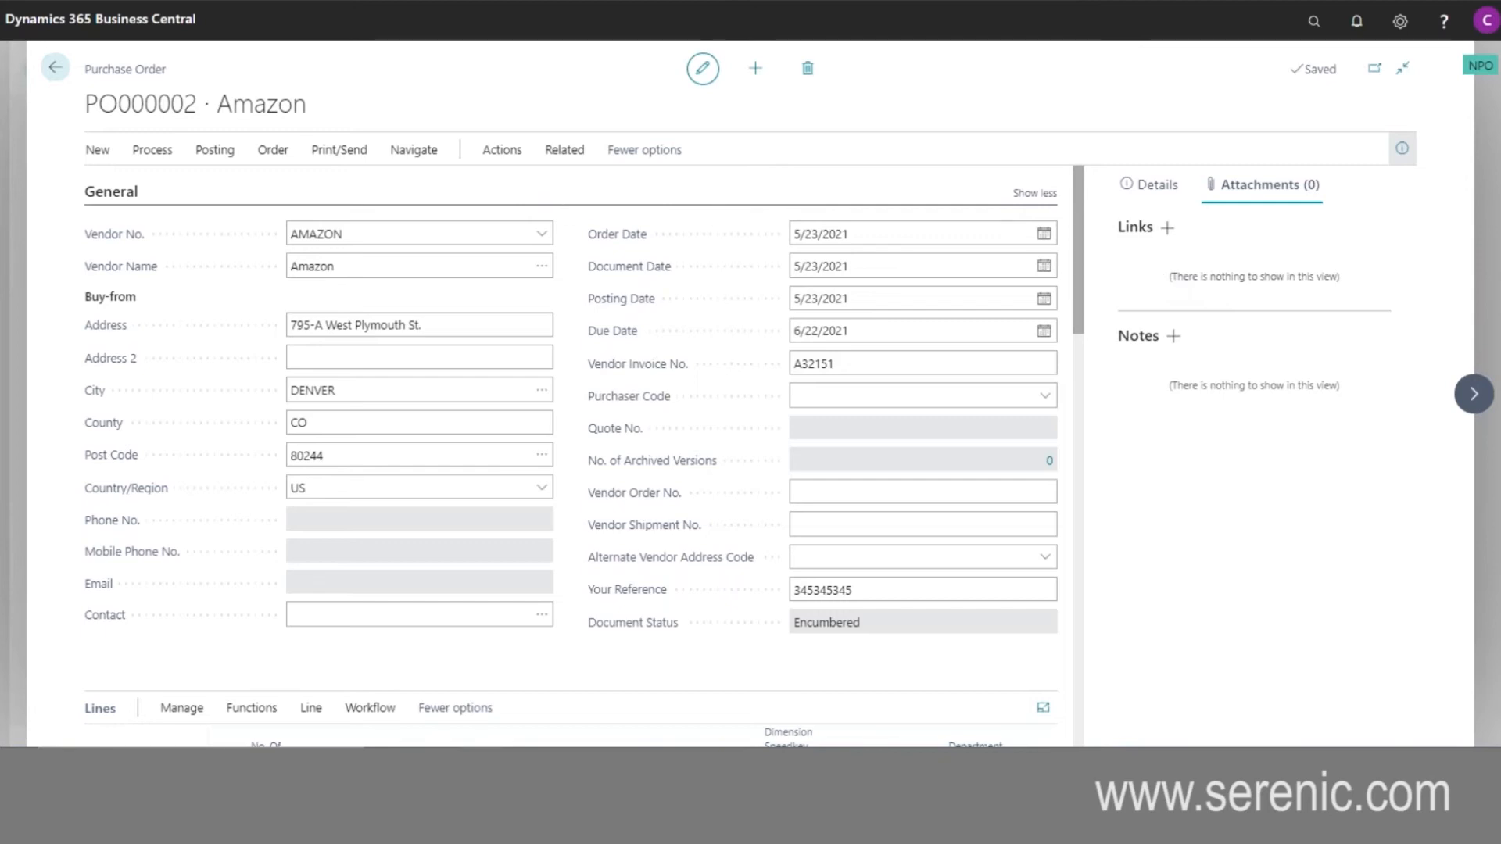
click(55, 68)
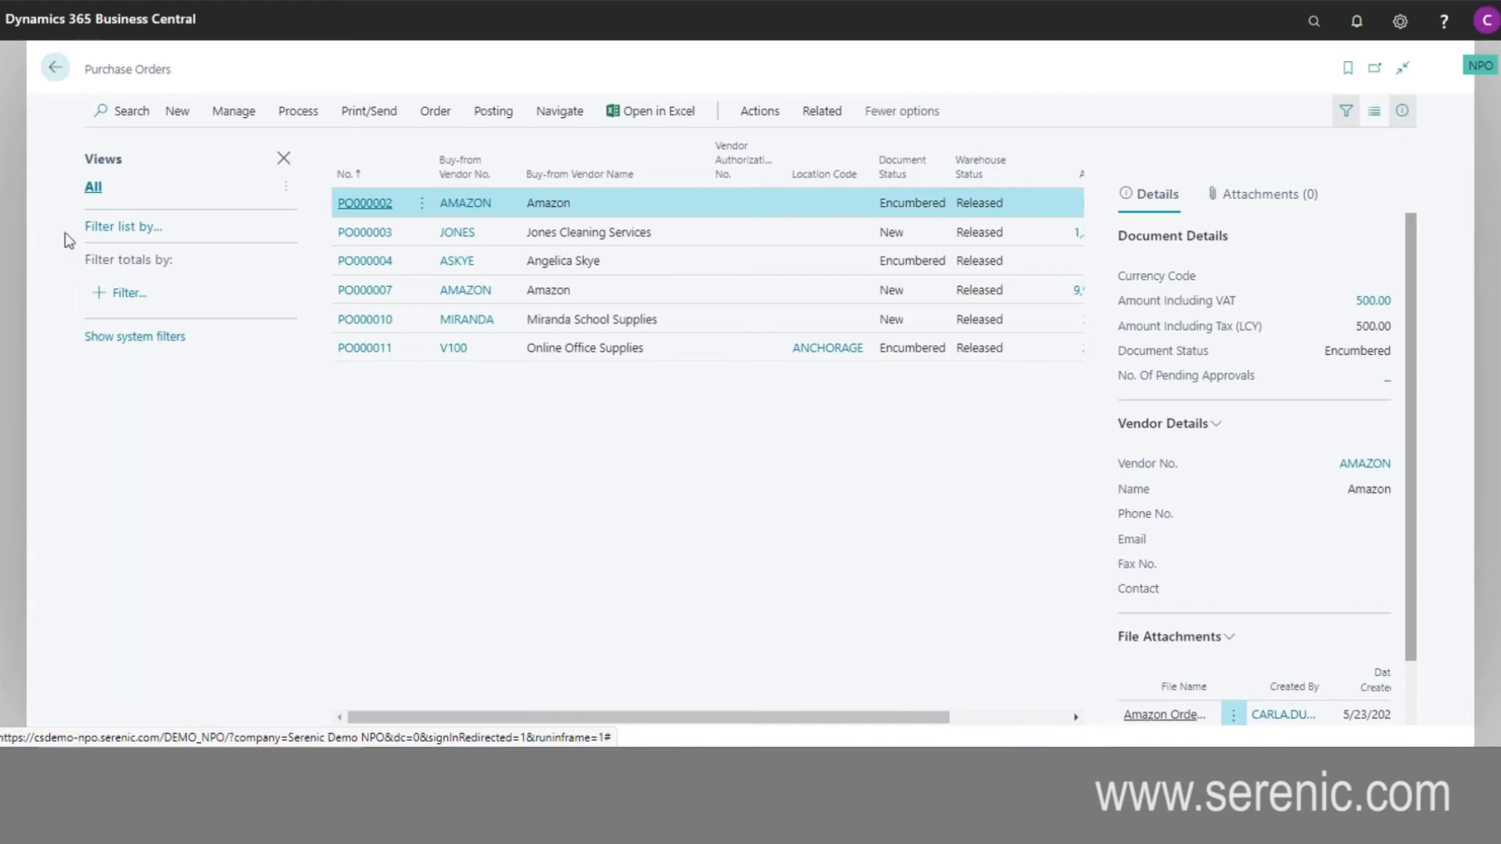
- Filter the purchase orders list by Buy-from Vendor No. AMAZON, and remove the filter after reviewing the matching orders
click(117, 228)
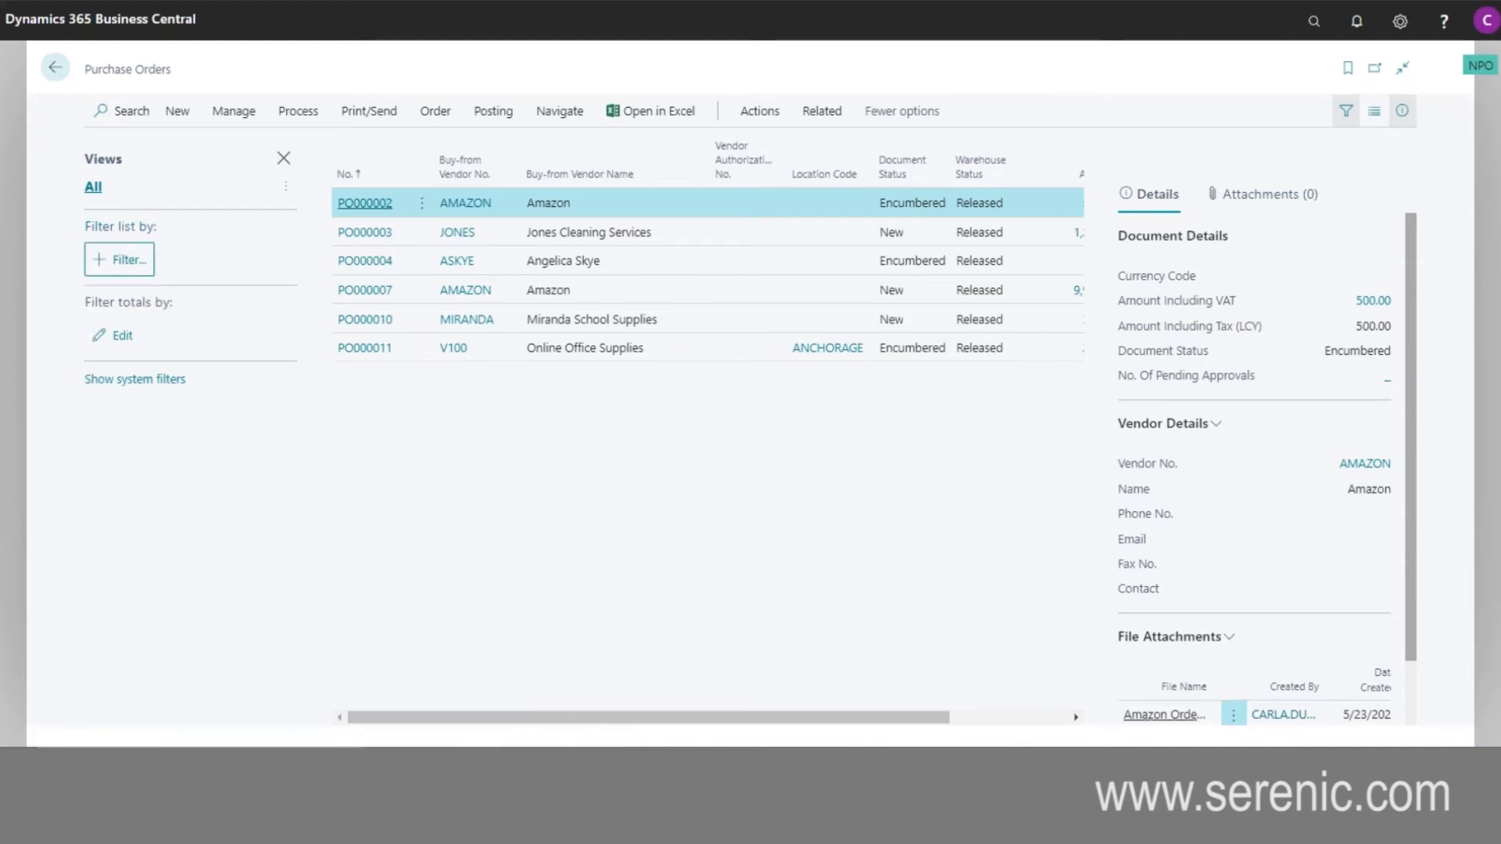
click(127, 264)
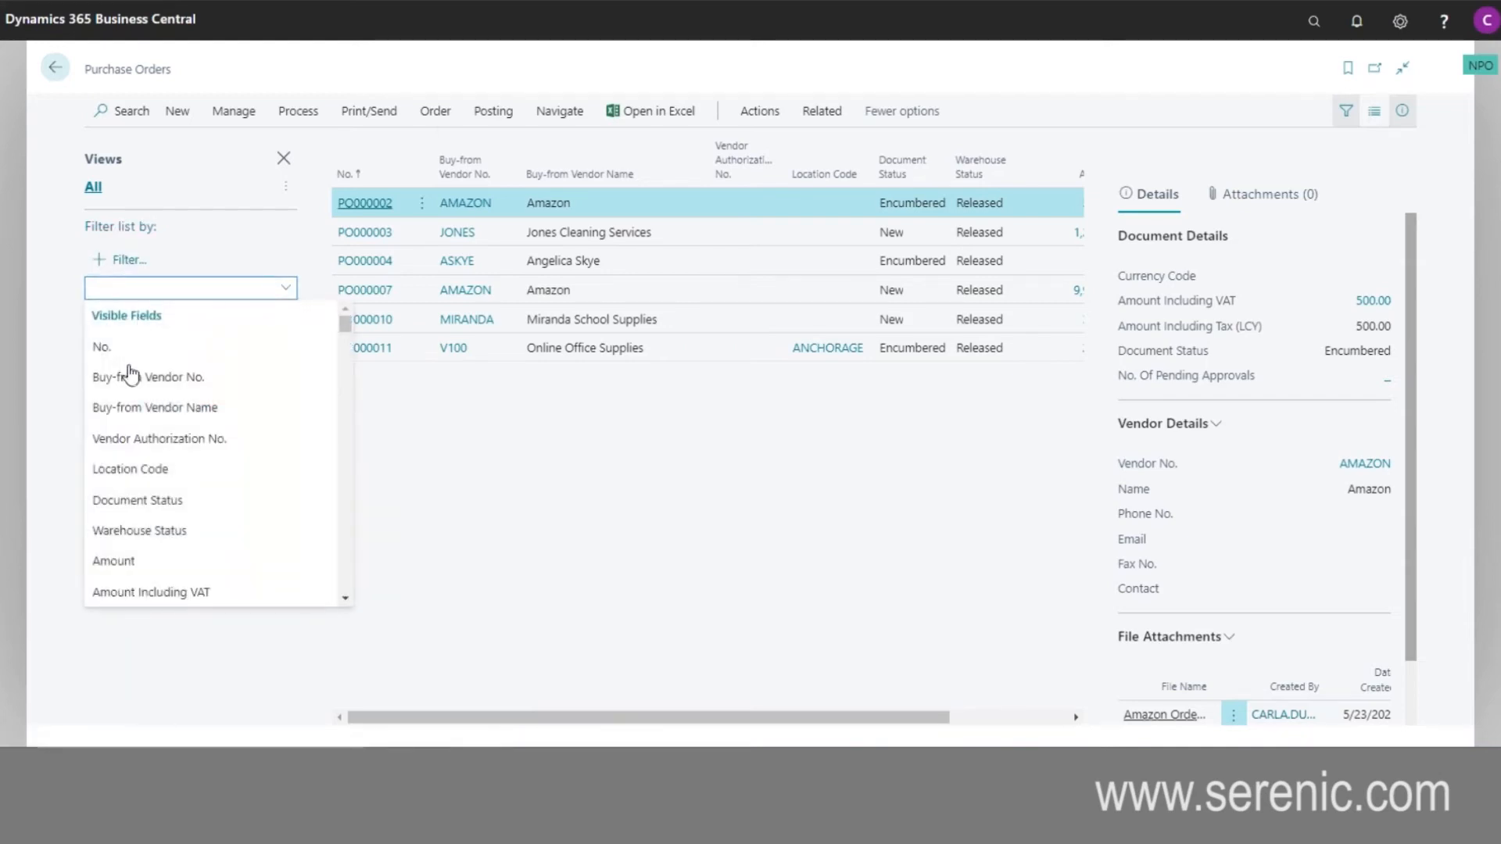
click(151, 377)
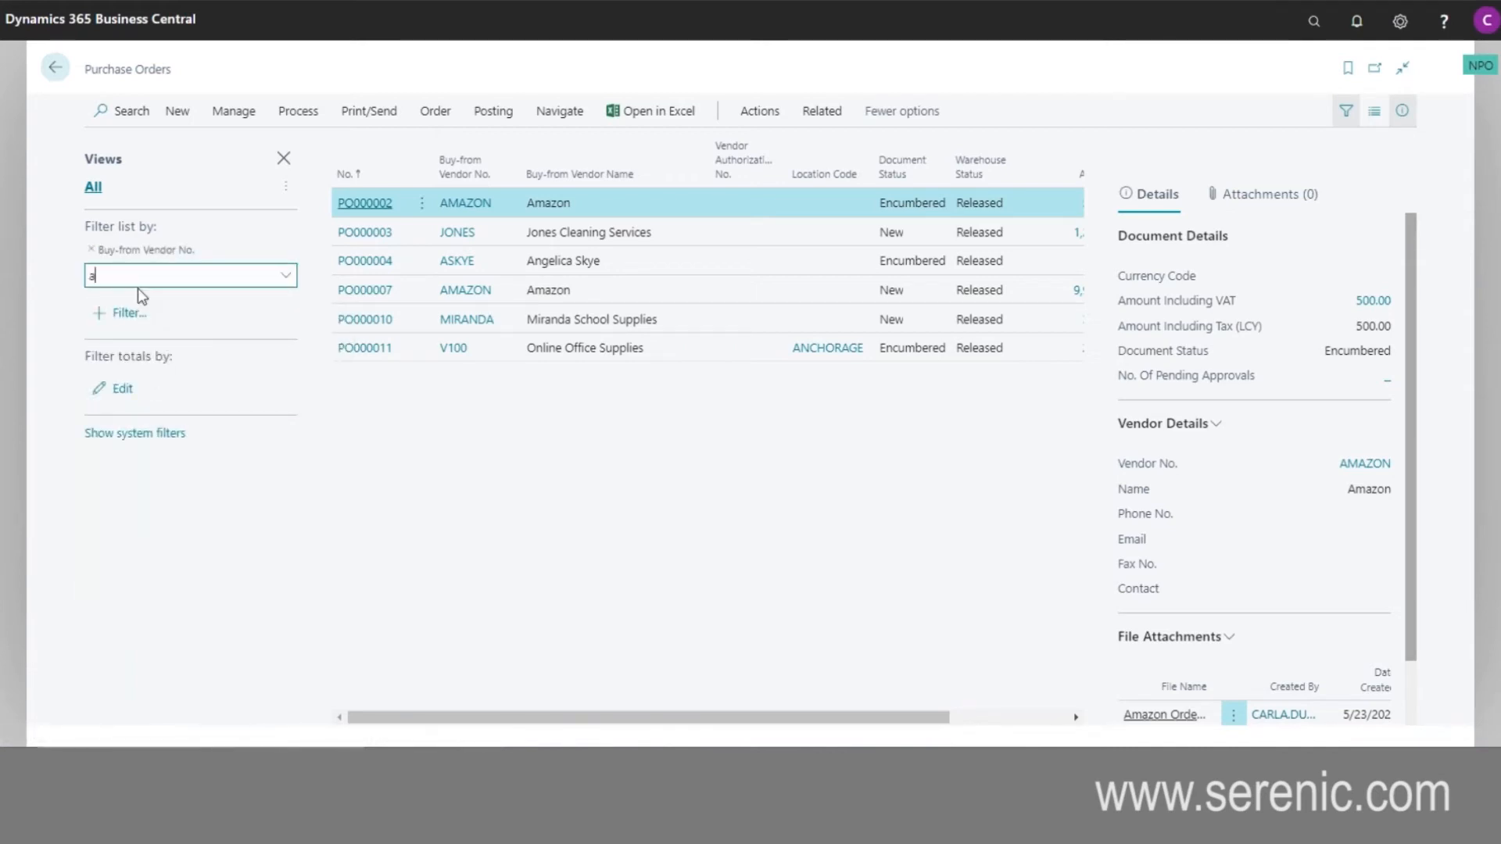
key(Tab)
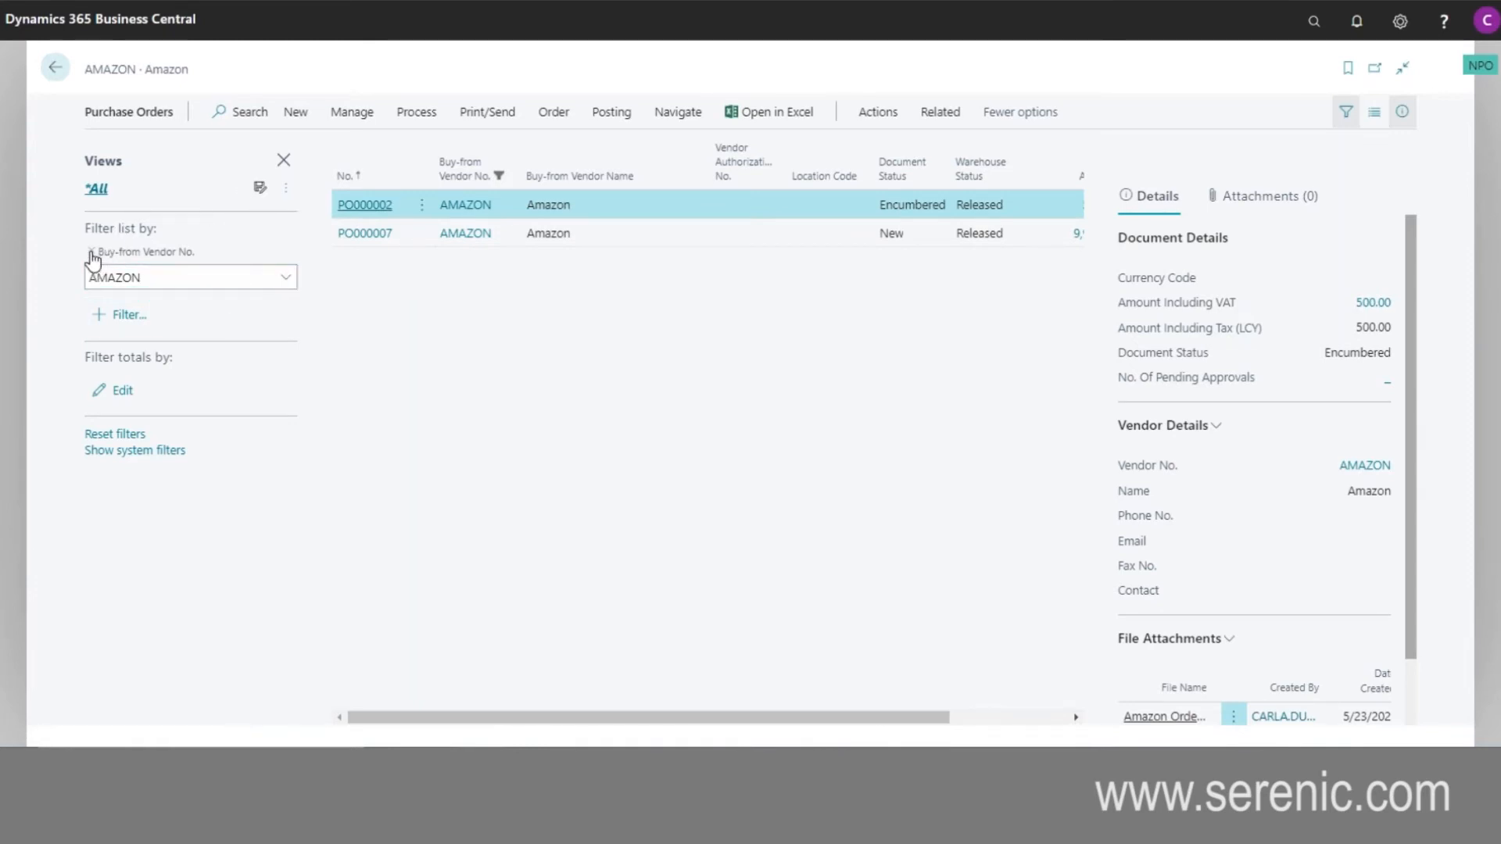
click(91, 253)
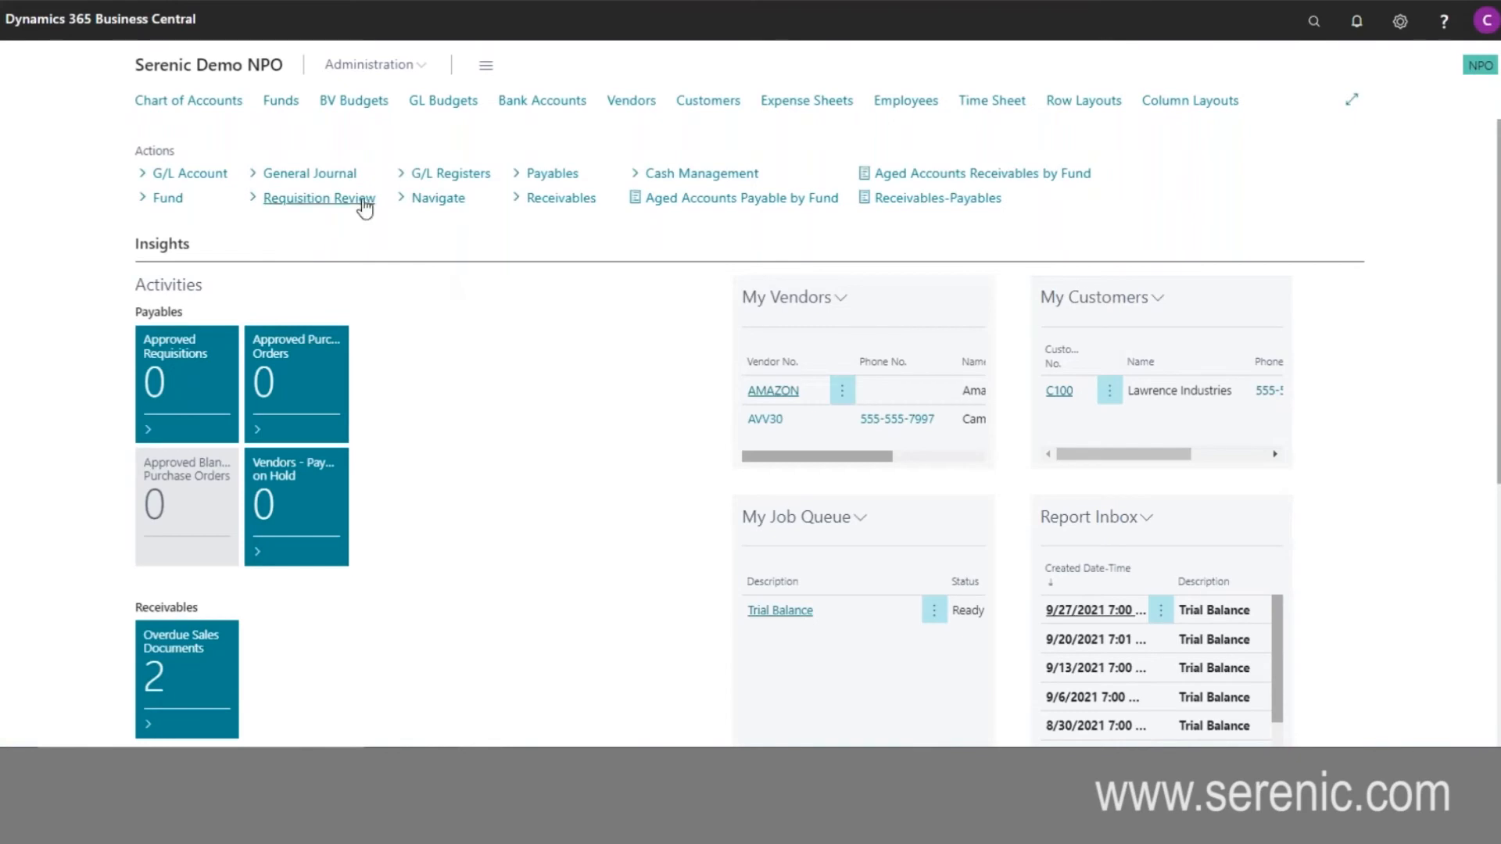
- Open the general journal with the ACTUAL template, and review its DEFAULT batch lines and the first line's approval entries
click(348, 178)
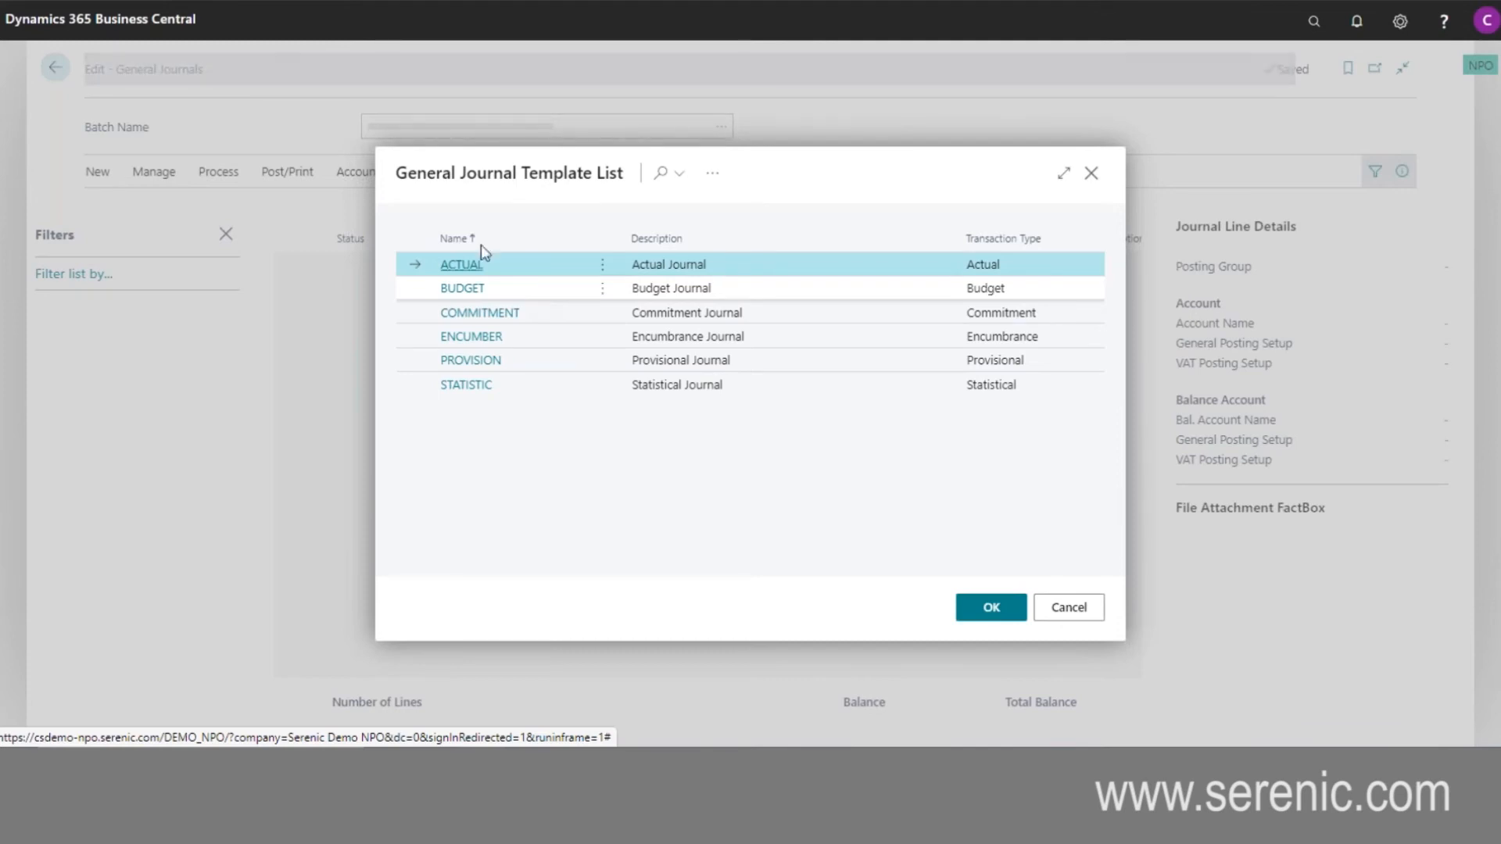
click(1014, 615)
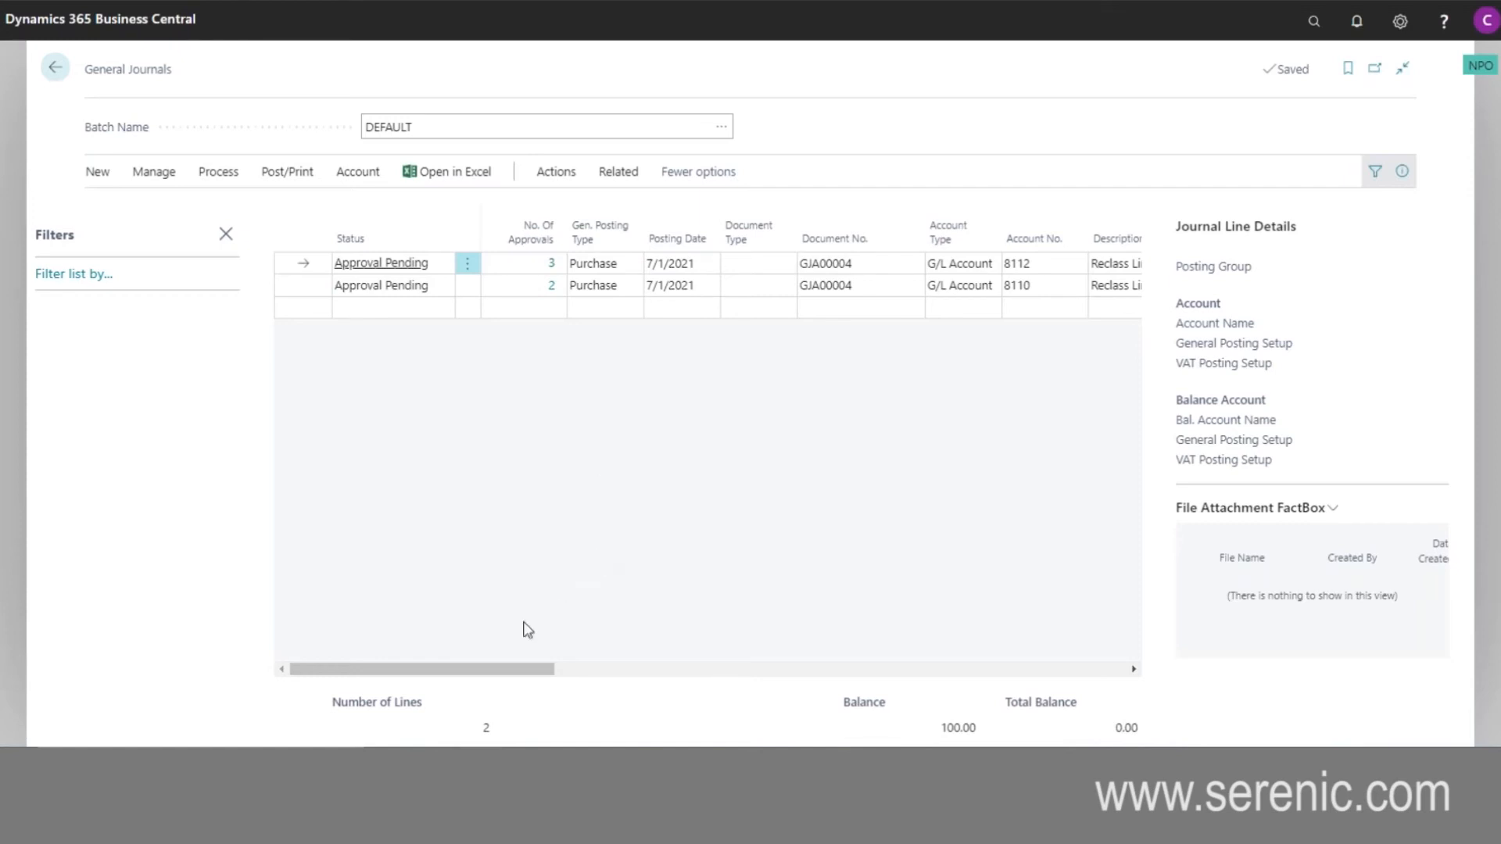
drag(551, 670, 656, 677)
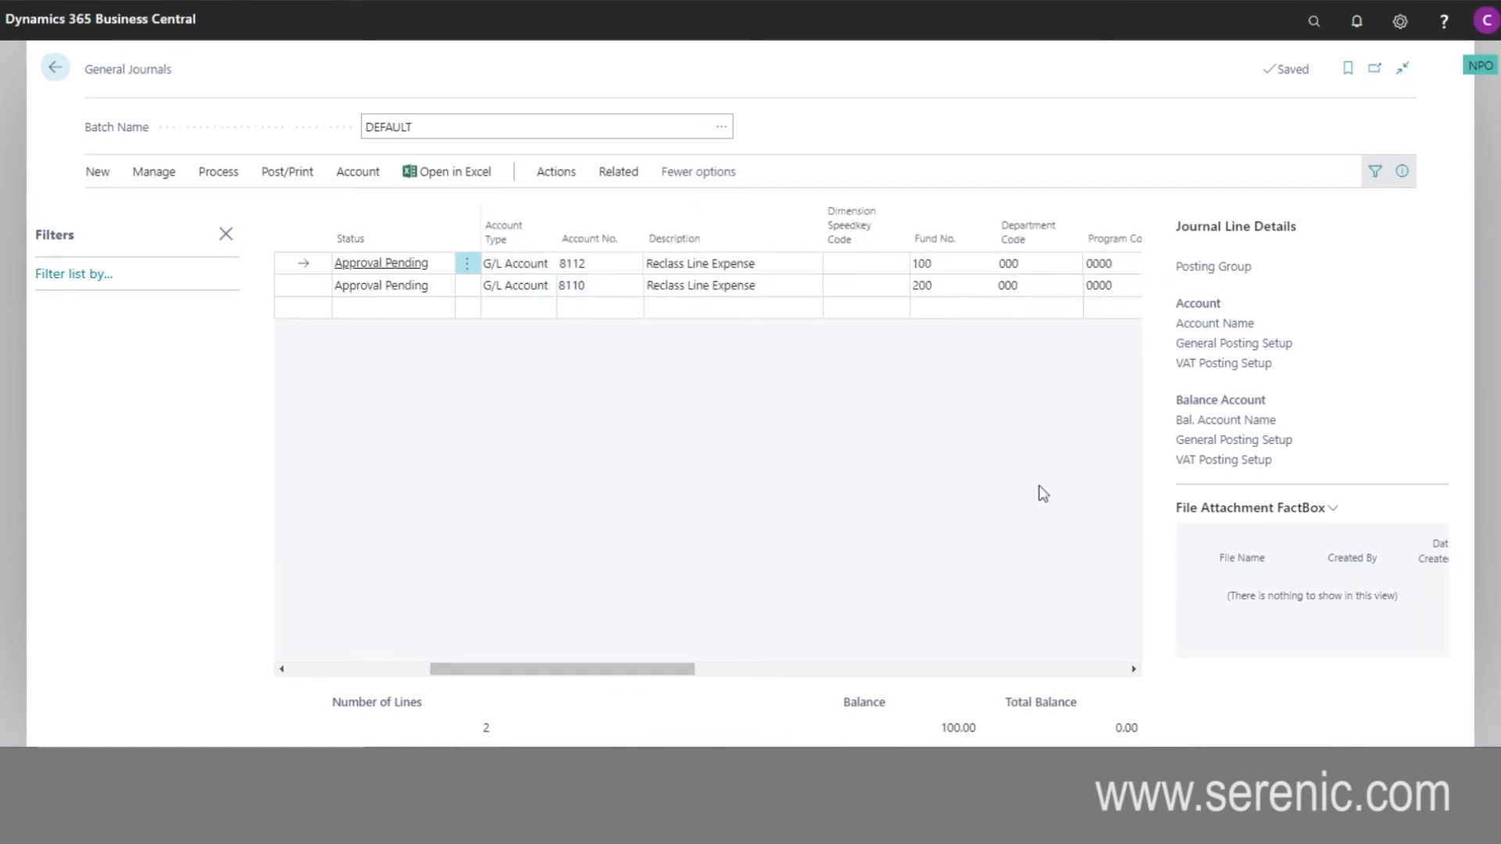
drag(687, 671, 493, 668)
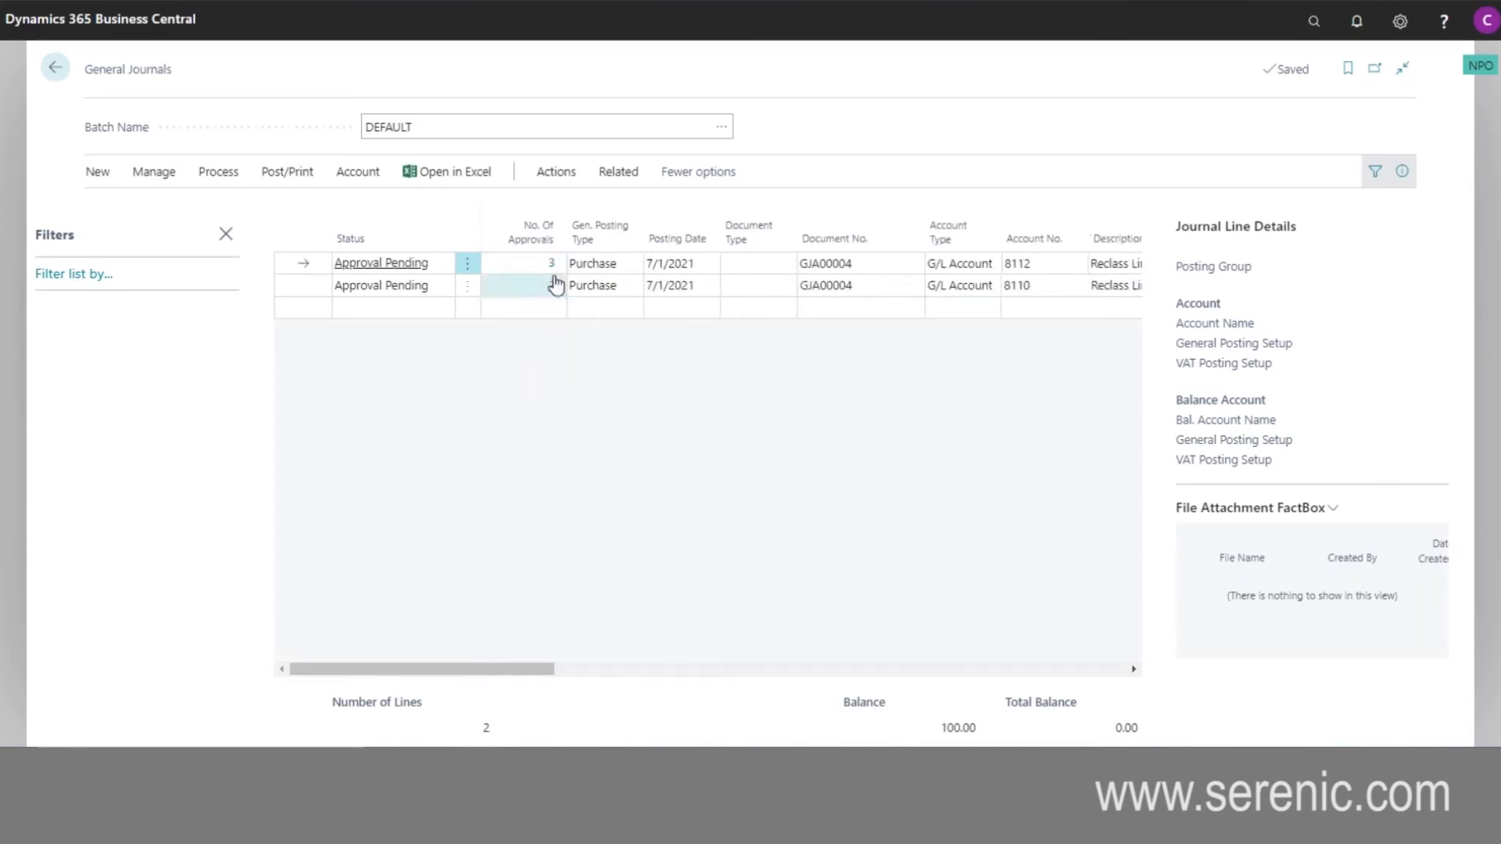
click(551, 266)
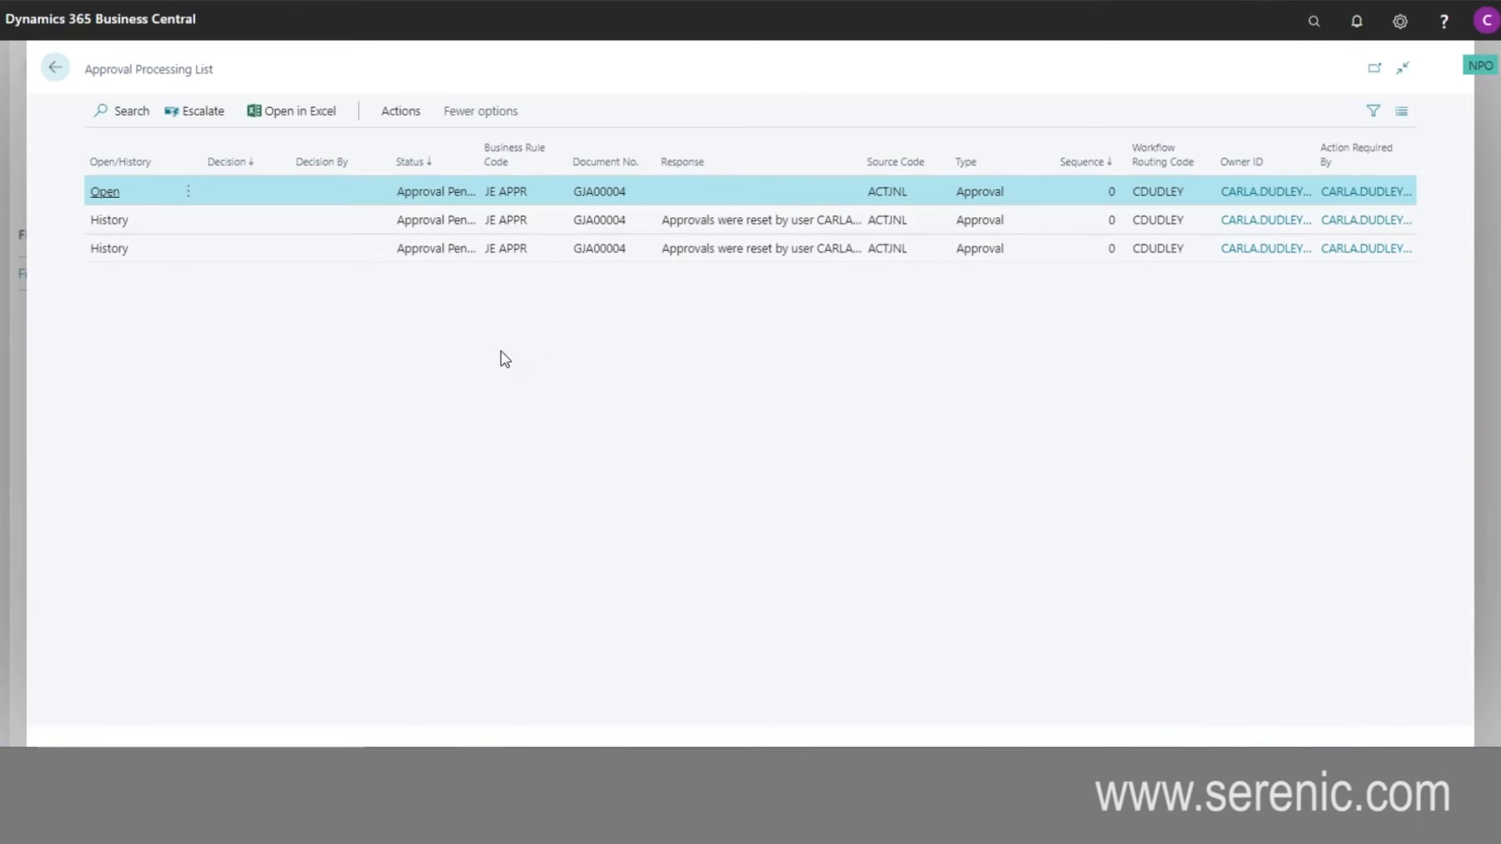
click(55, 67)
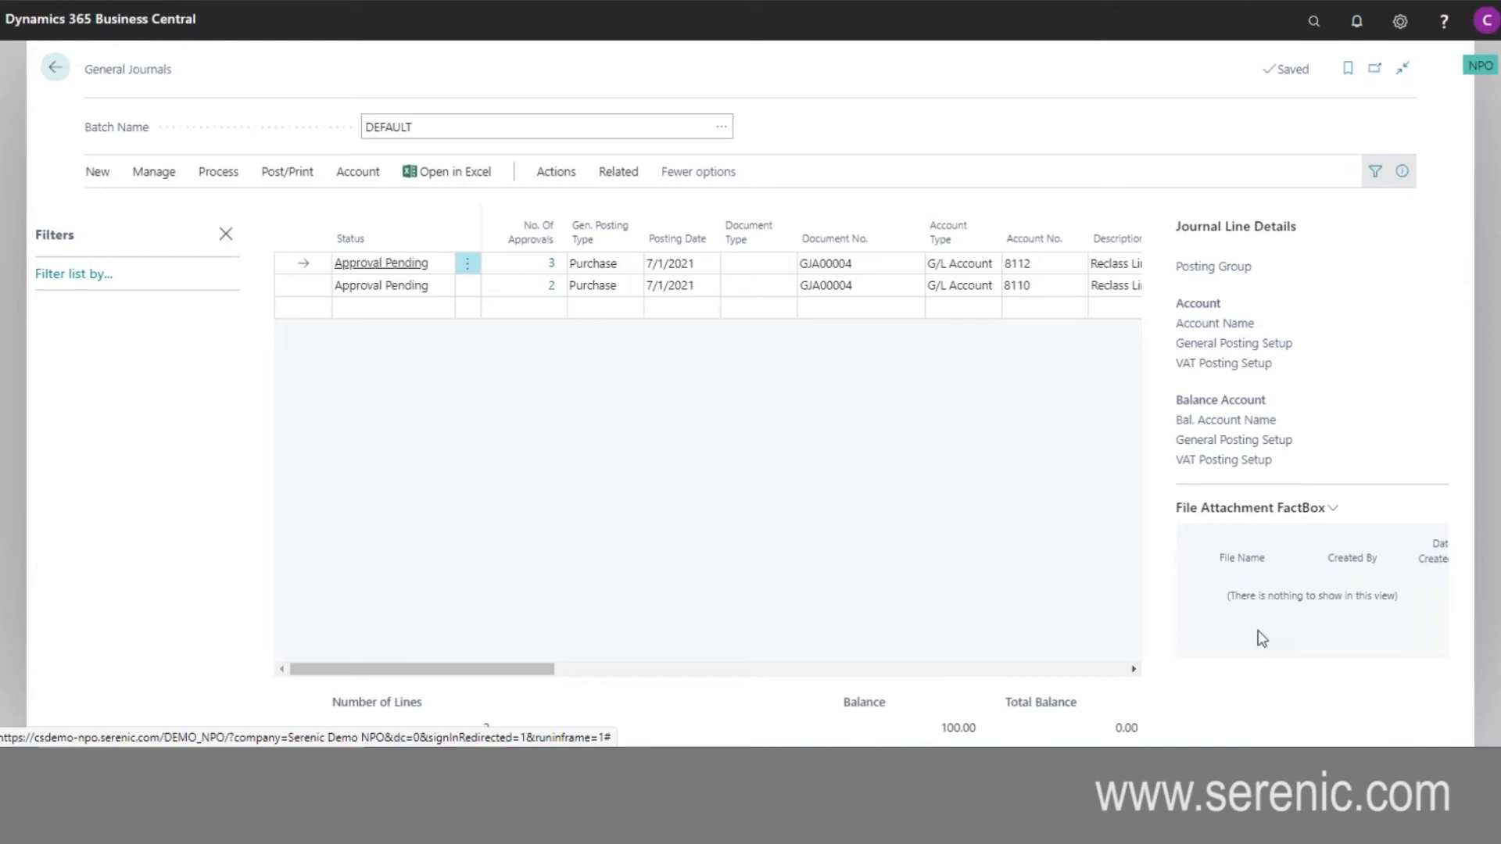
- Review the processing and function commands available for the general journal, including standard journals and Excel Import/Export, without running any
click(221, 178)
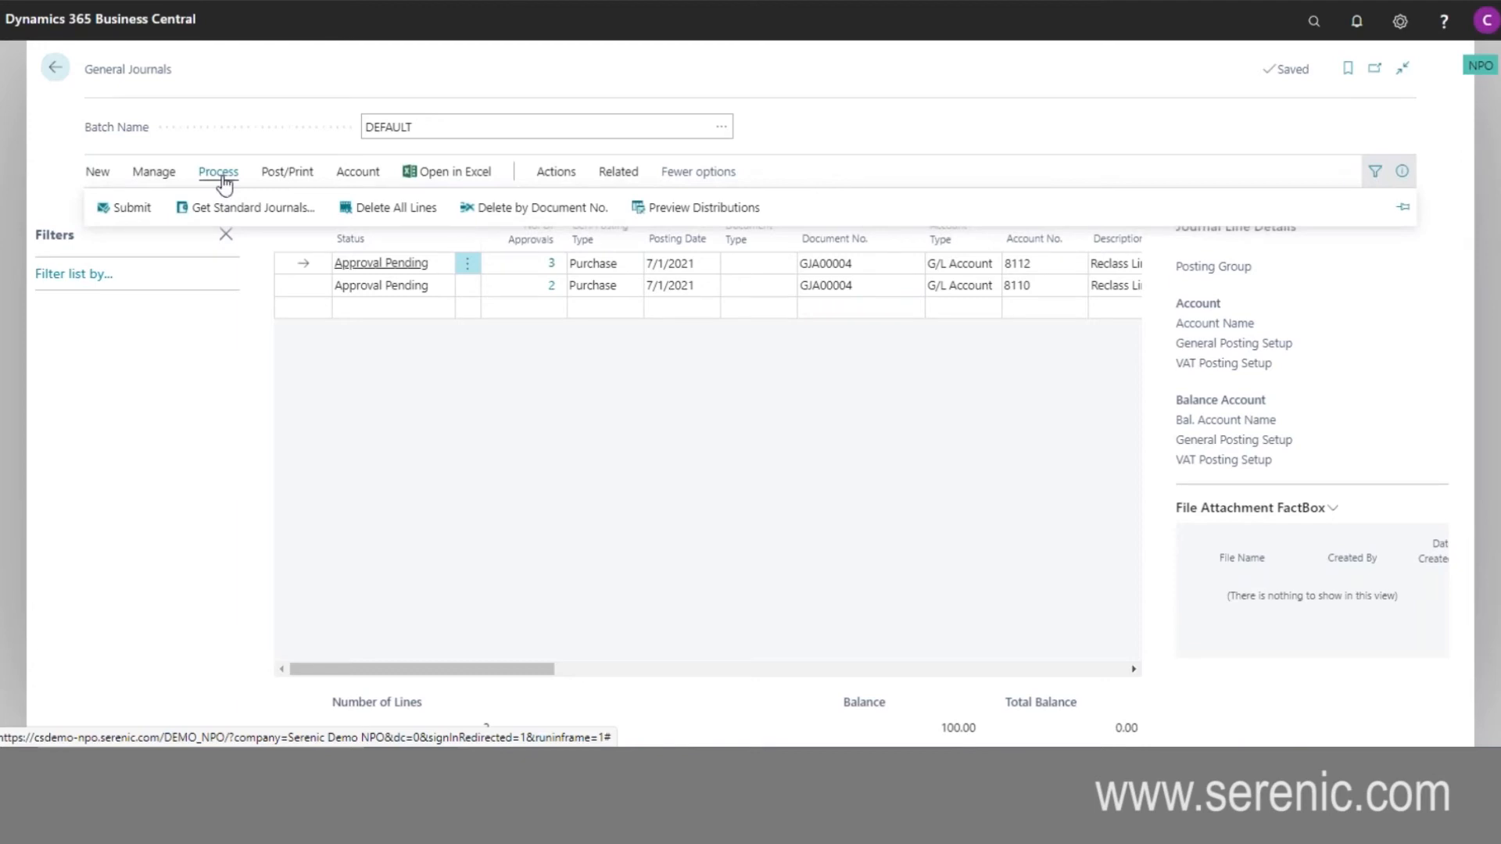
click(555, 177)
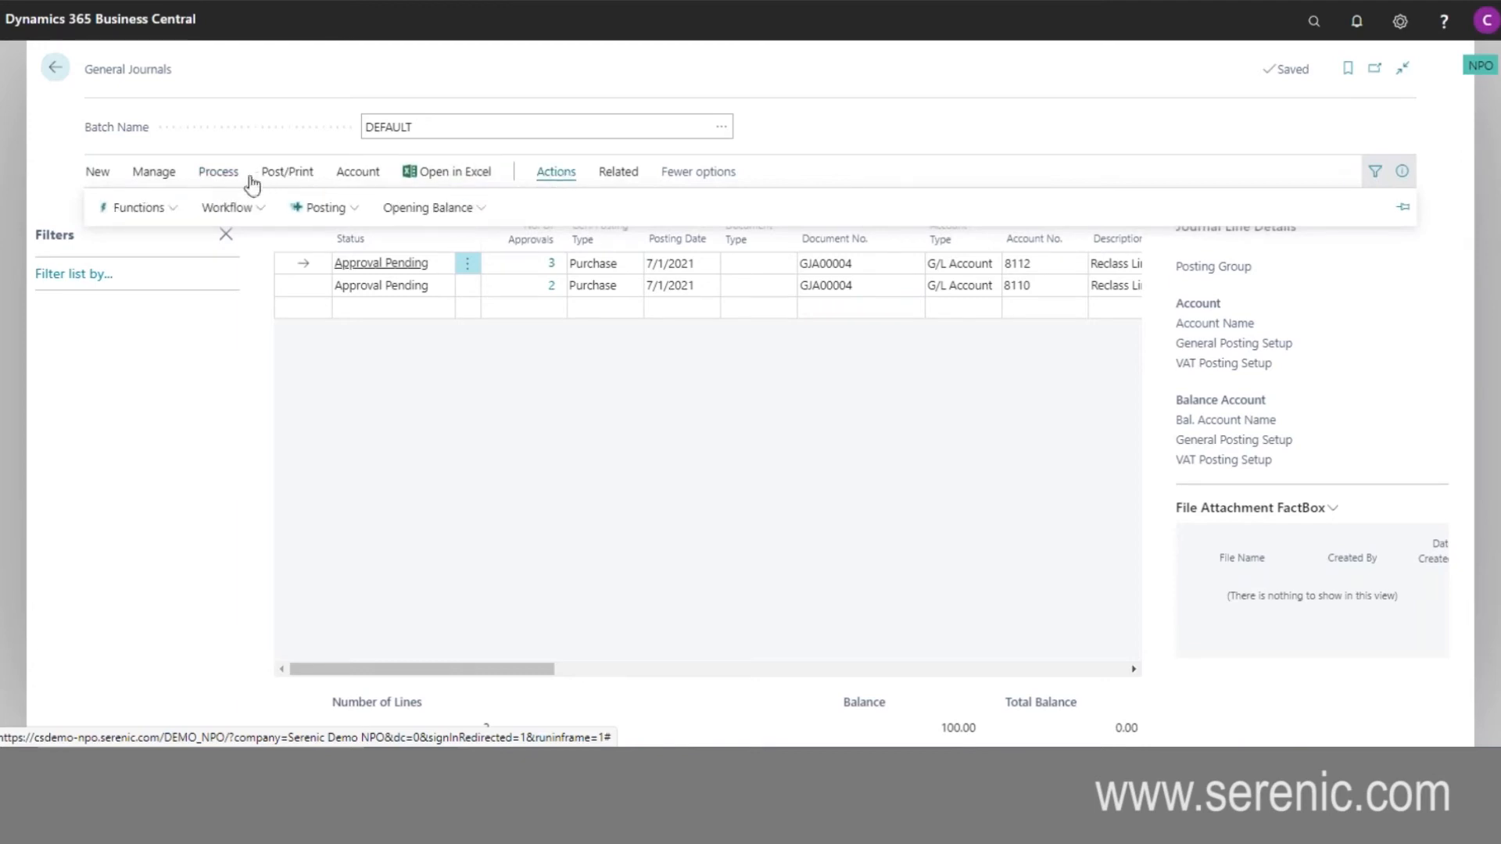
click(175, 217)
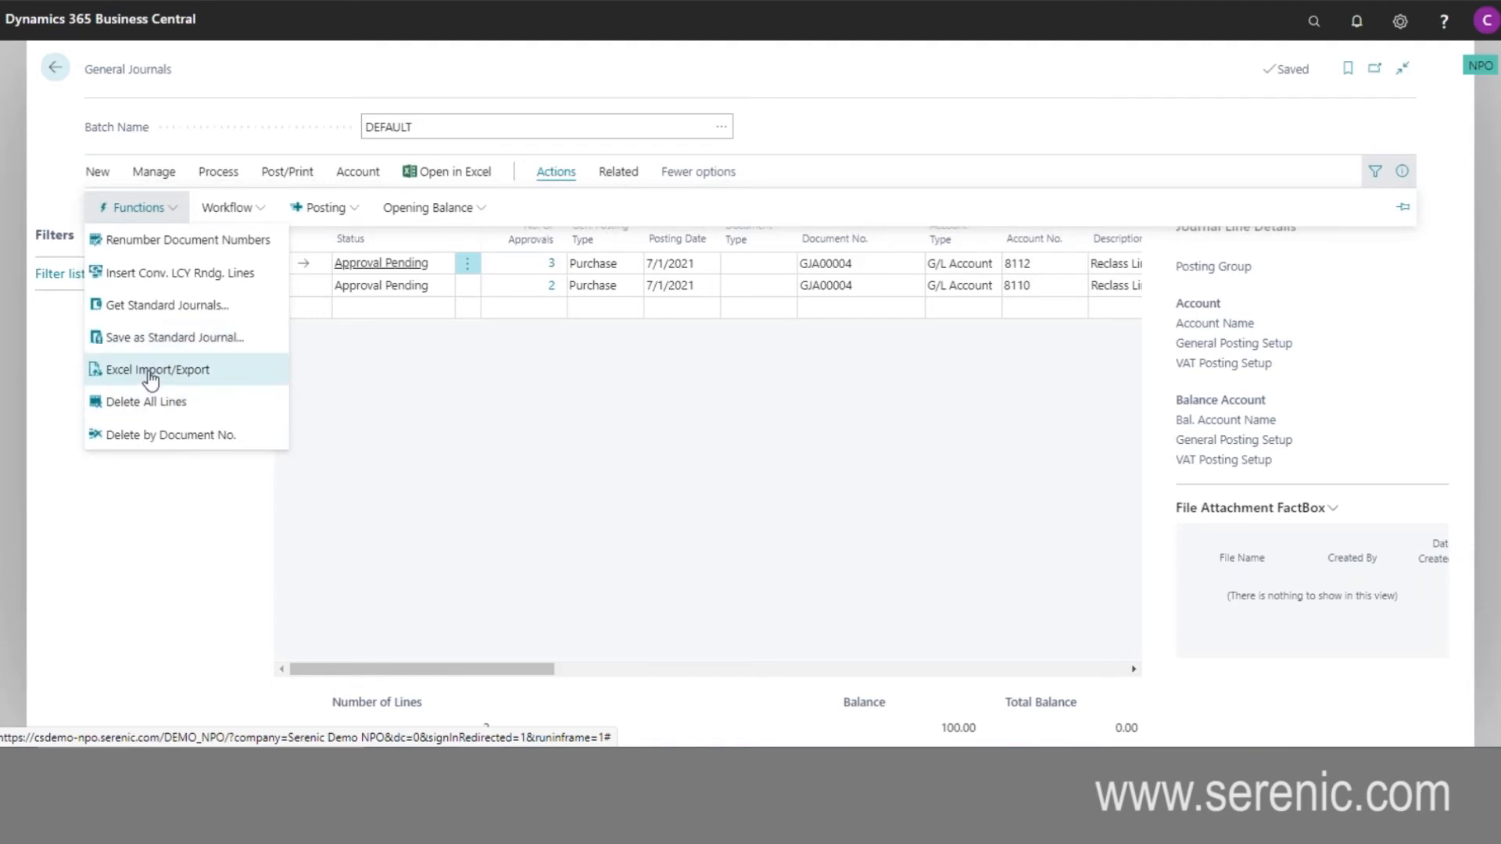
click(474, 469)
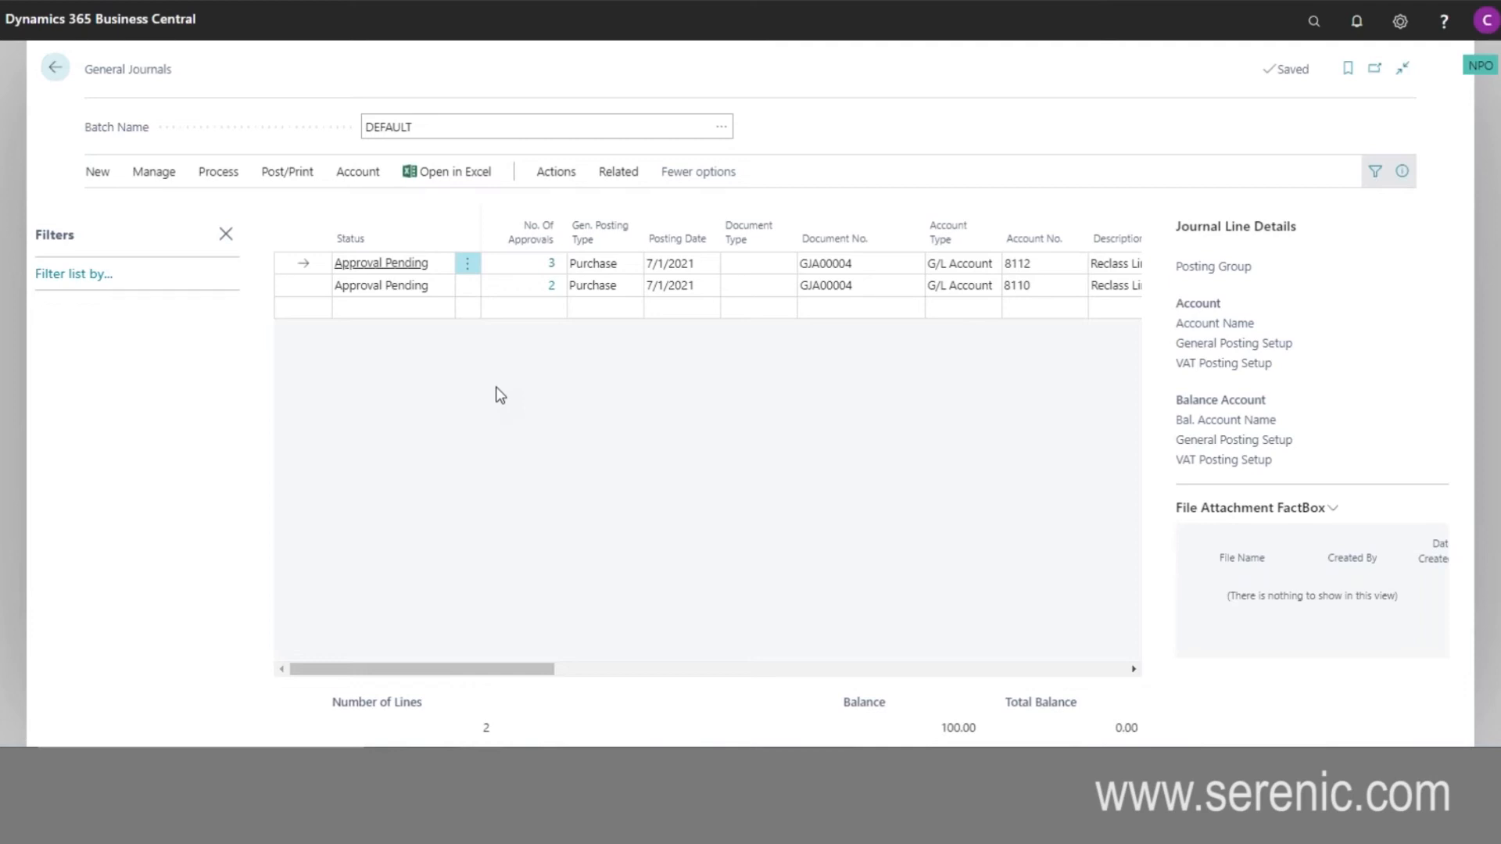
- Leave the general journal, search for "bank recon", and open the CHECKING bank account reconciliation for statement USB-10025
click(57, 68)
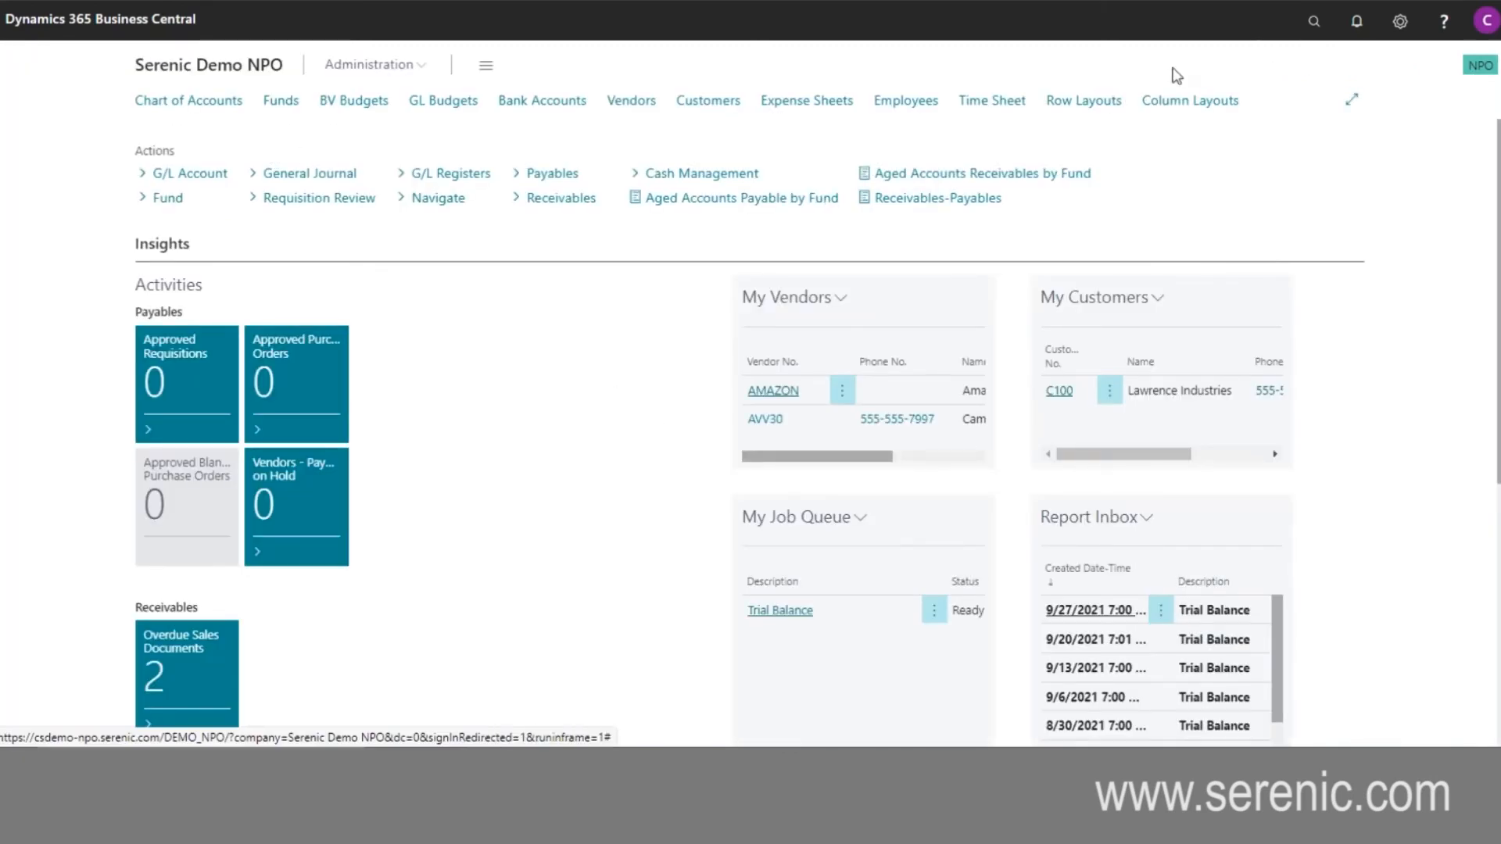
click(1310, 25)
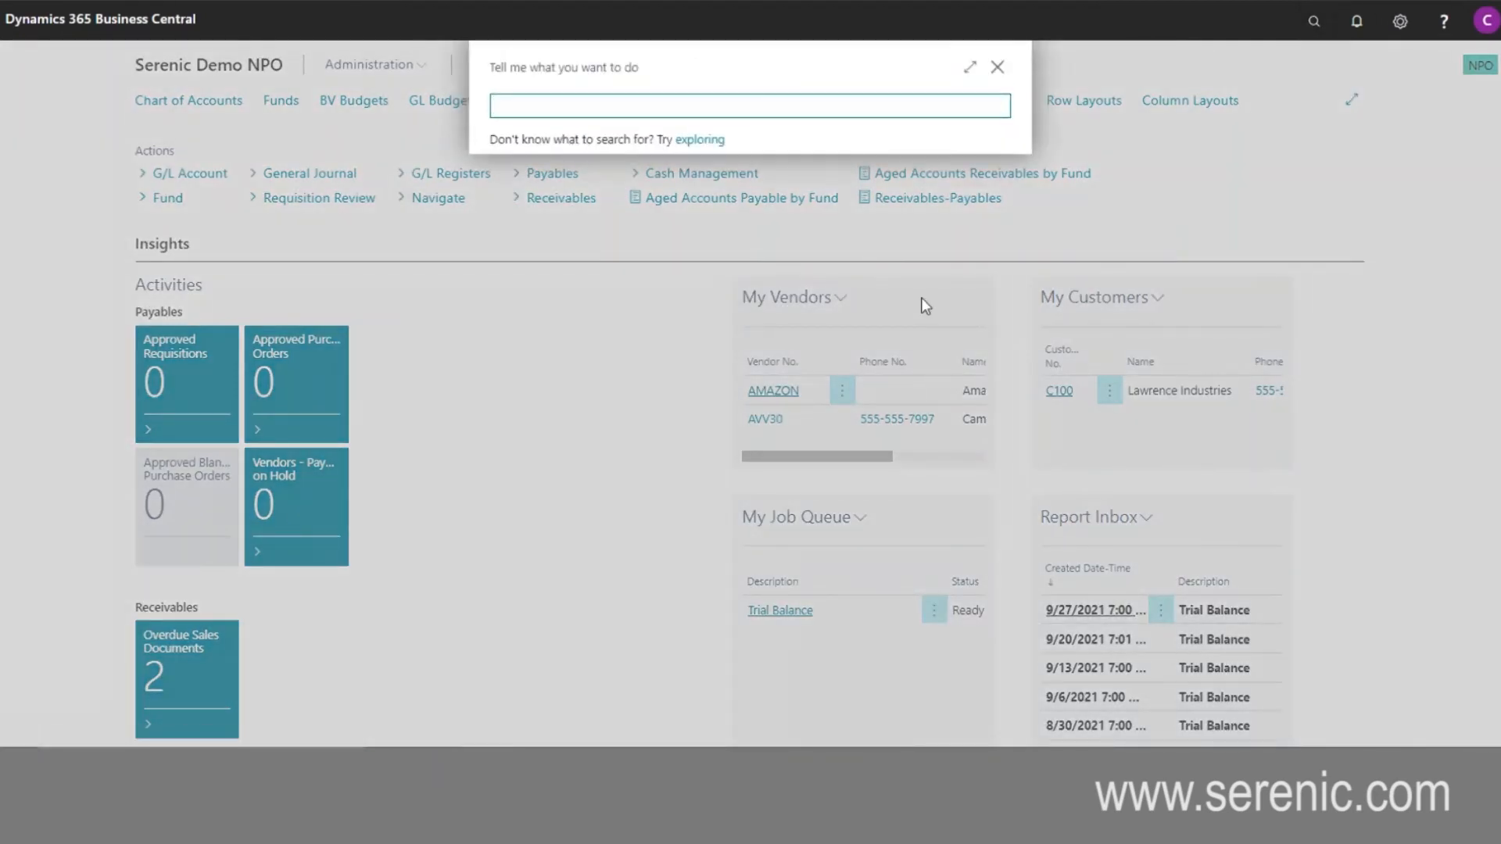
text(bank recon)
click(627, 180)
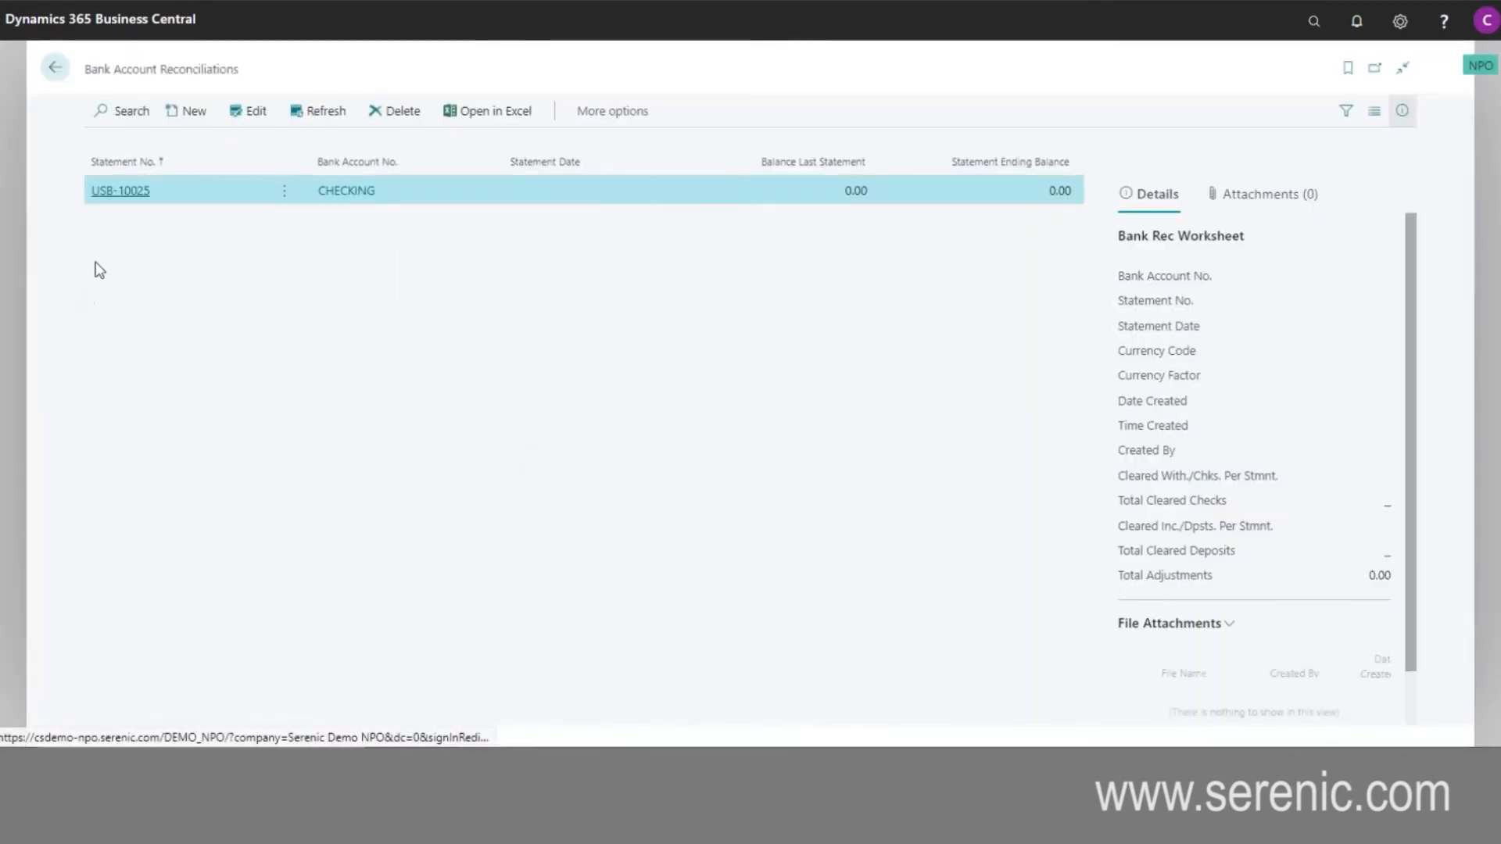
click(125, 192)
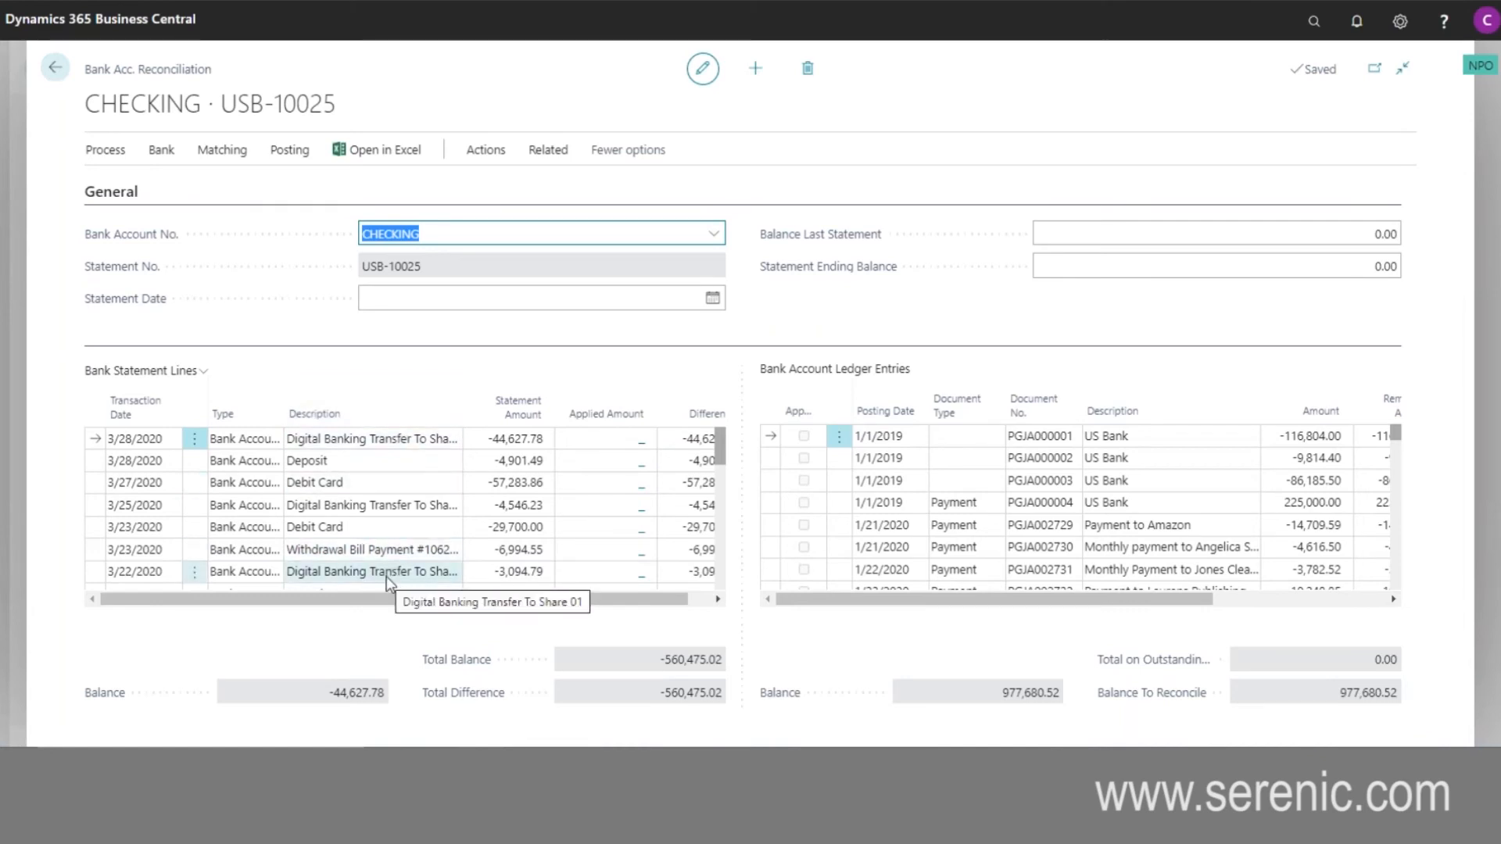
- Review the reconciliation's automatic and manual matching commands alongside its statement lines and ledger entries, without running any, and leave the reconciliations list
click(222, 151)
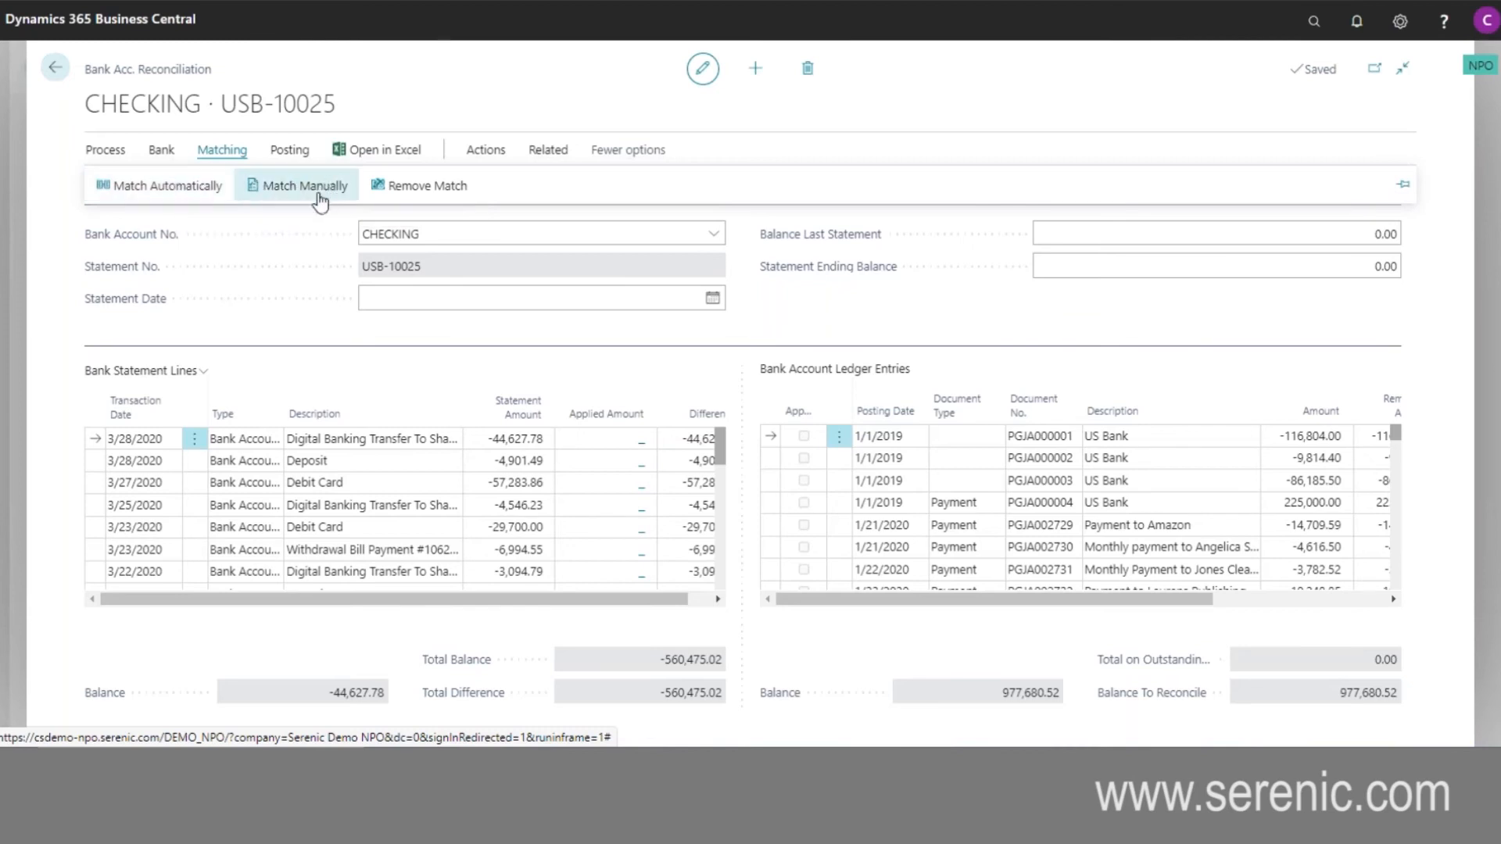
click(288, 326)
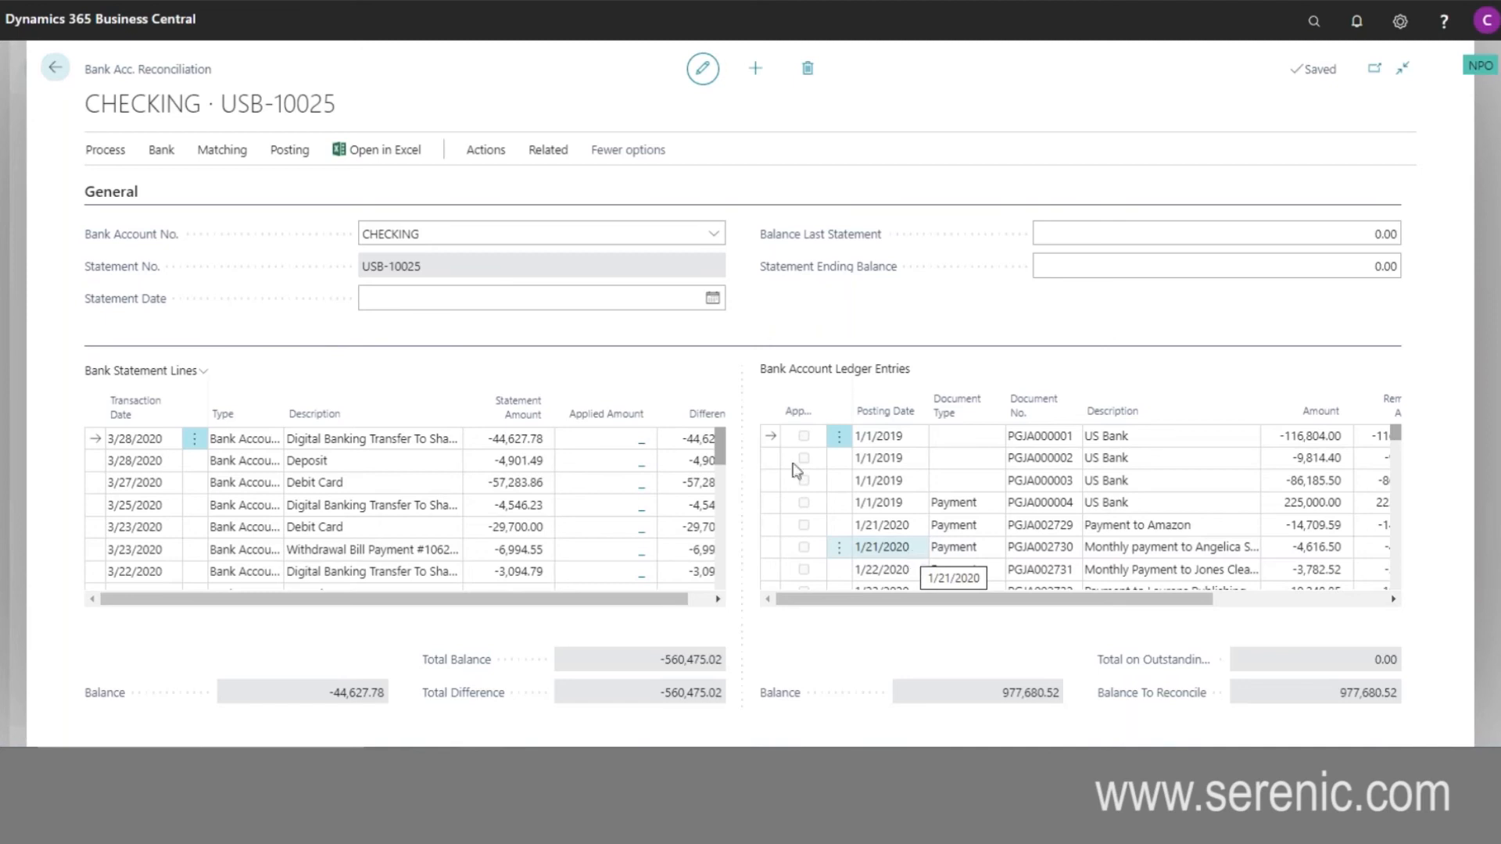
click(55, 70)
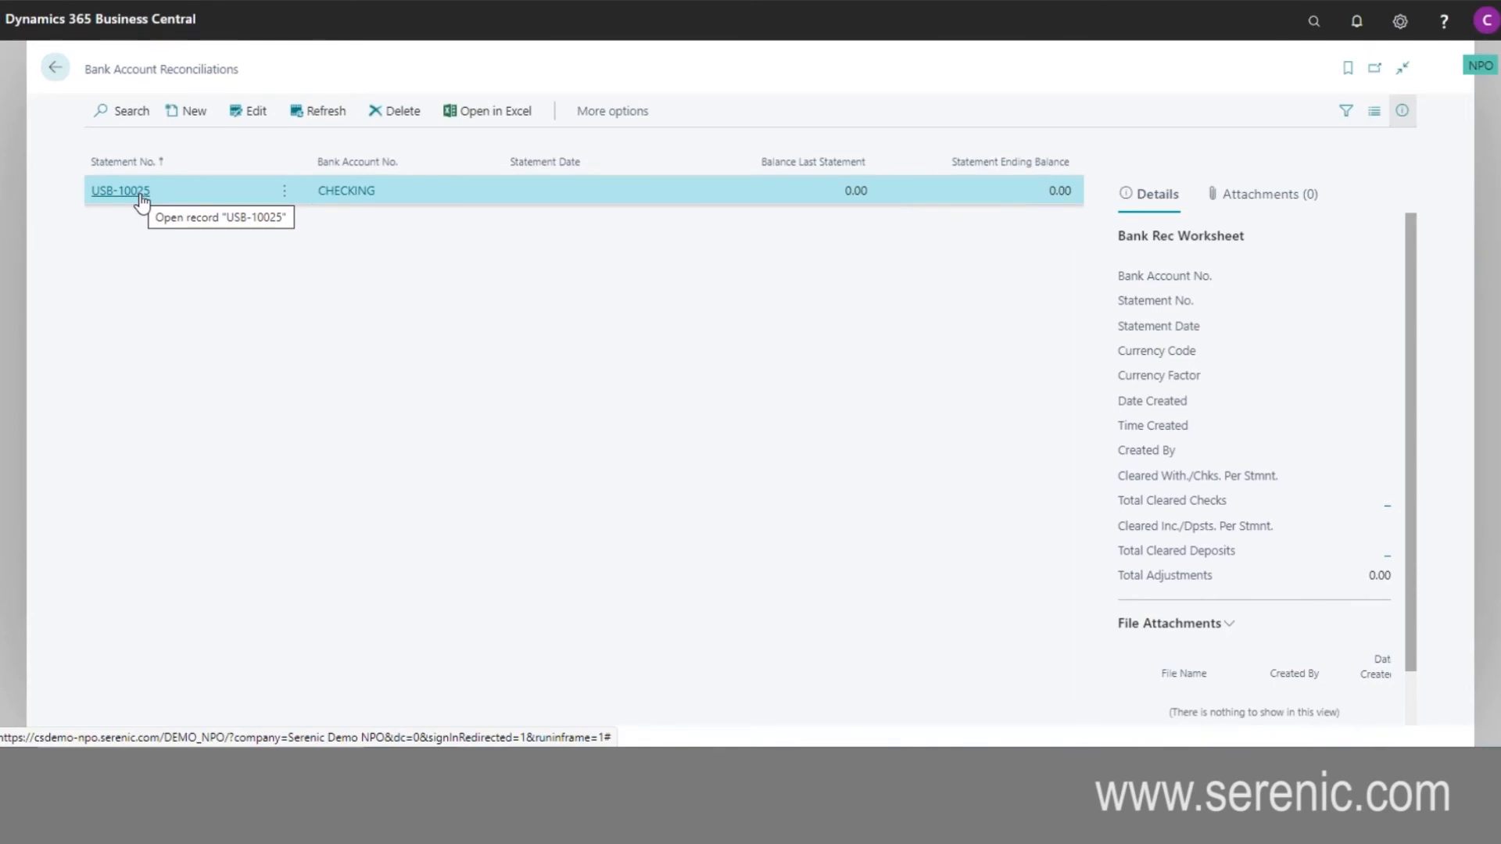
click(54, 67)
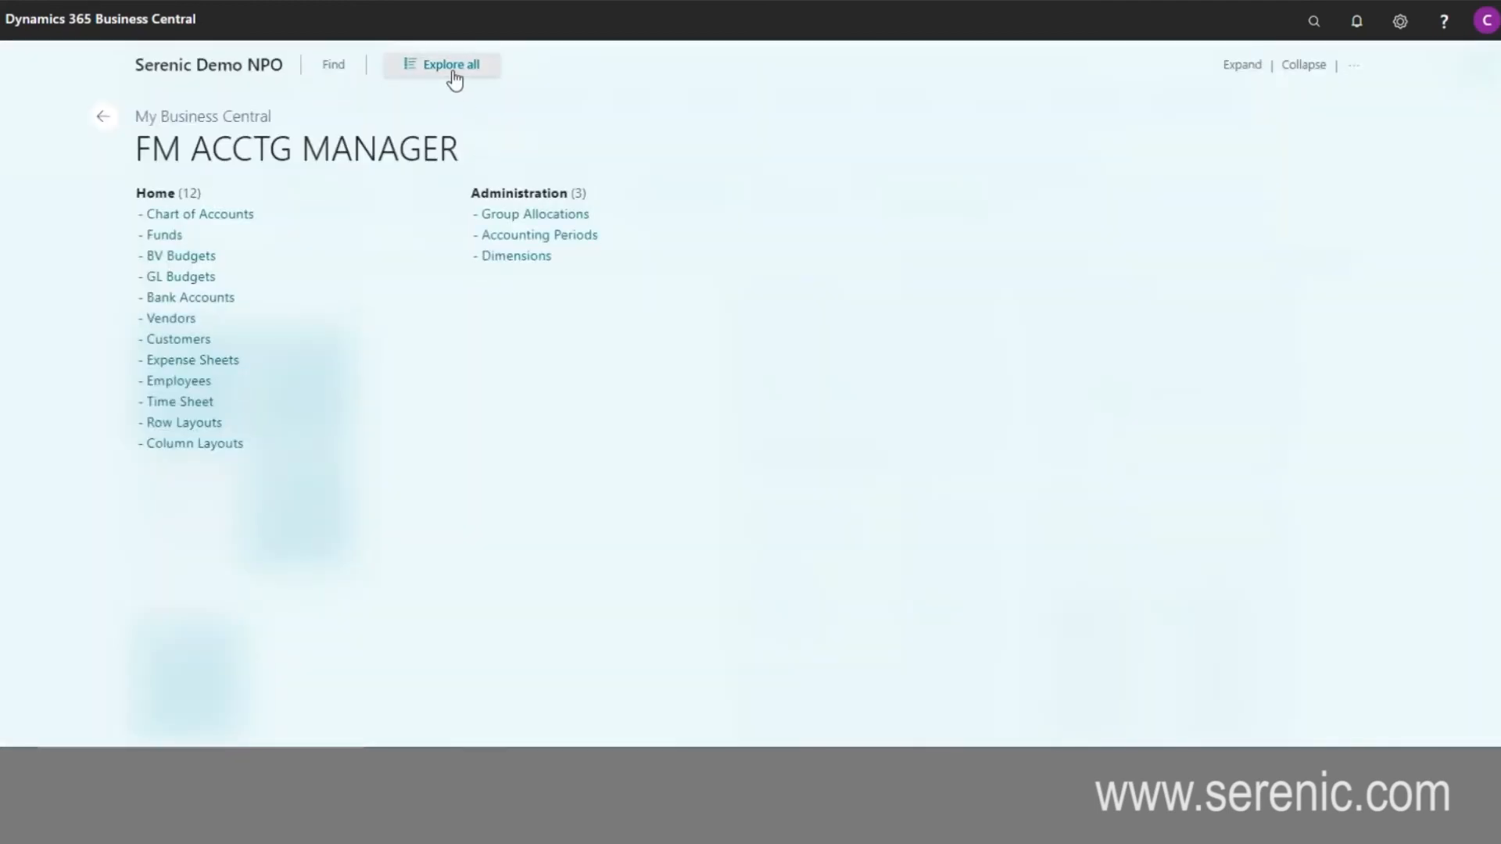
- Explore all role features, examine the Finance financial statement reports and the Payables reports, and return to the role center
click(455, 72)
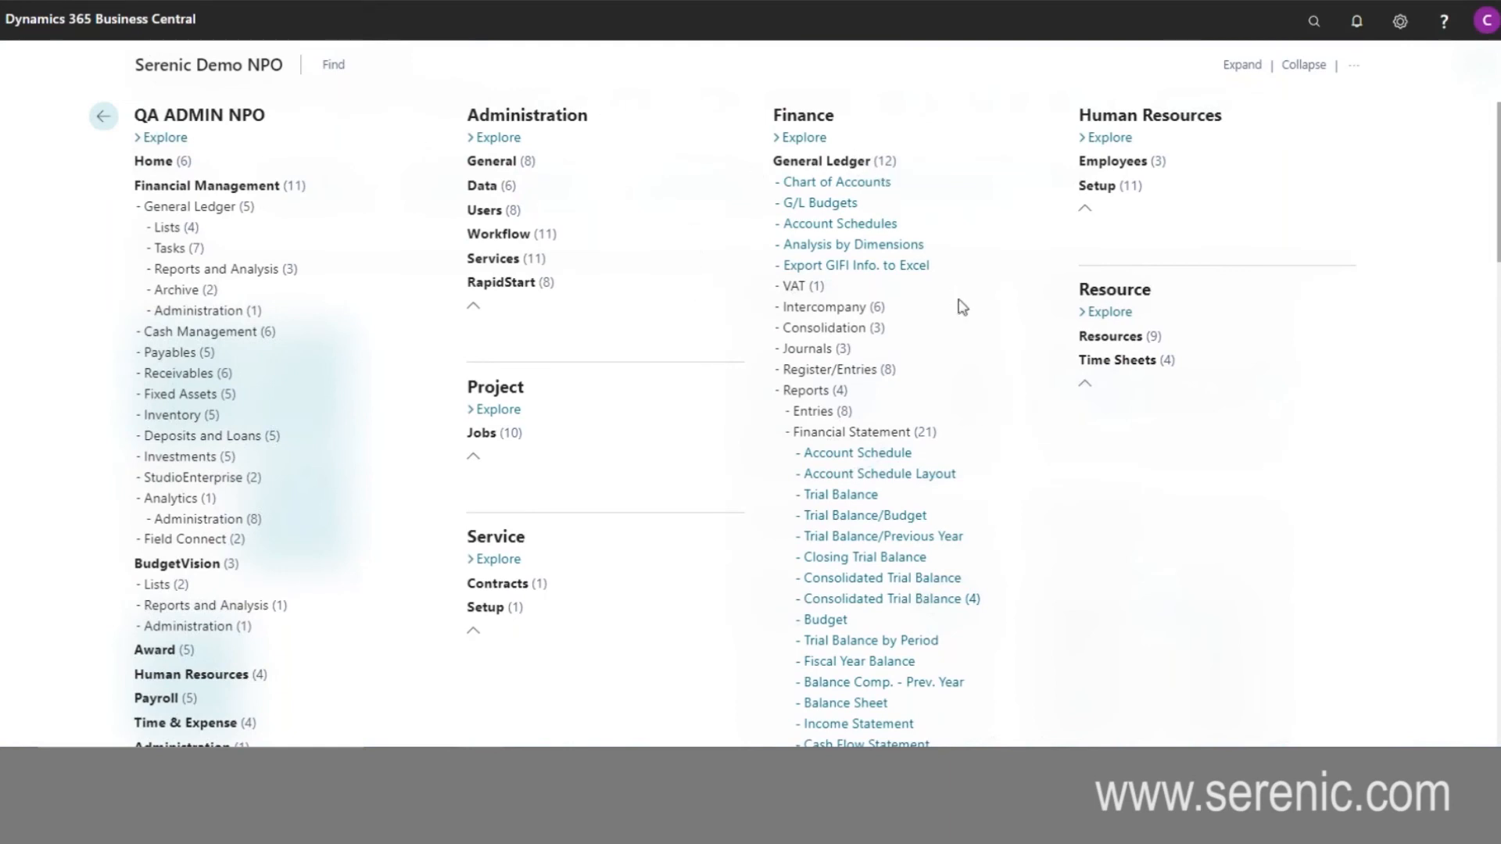
scroll(973, 329, down, 3)
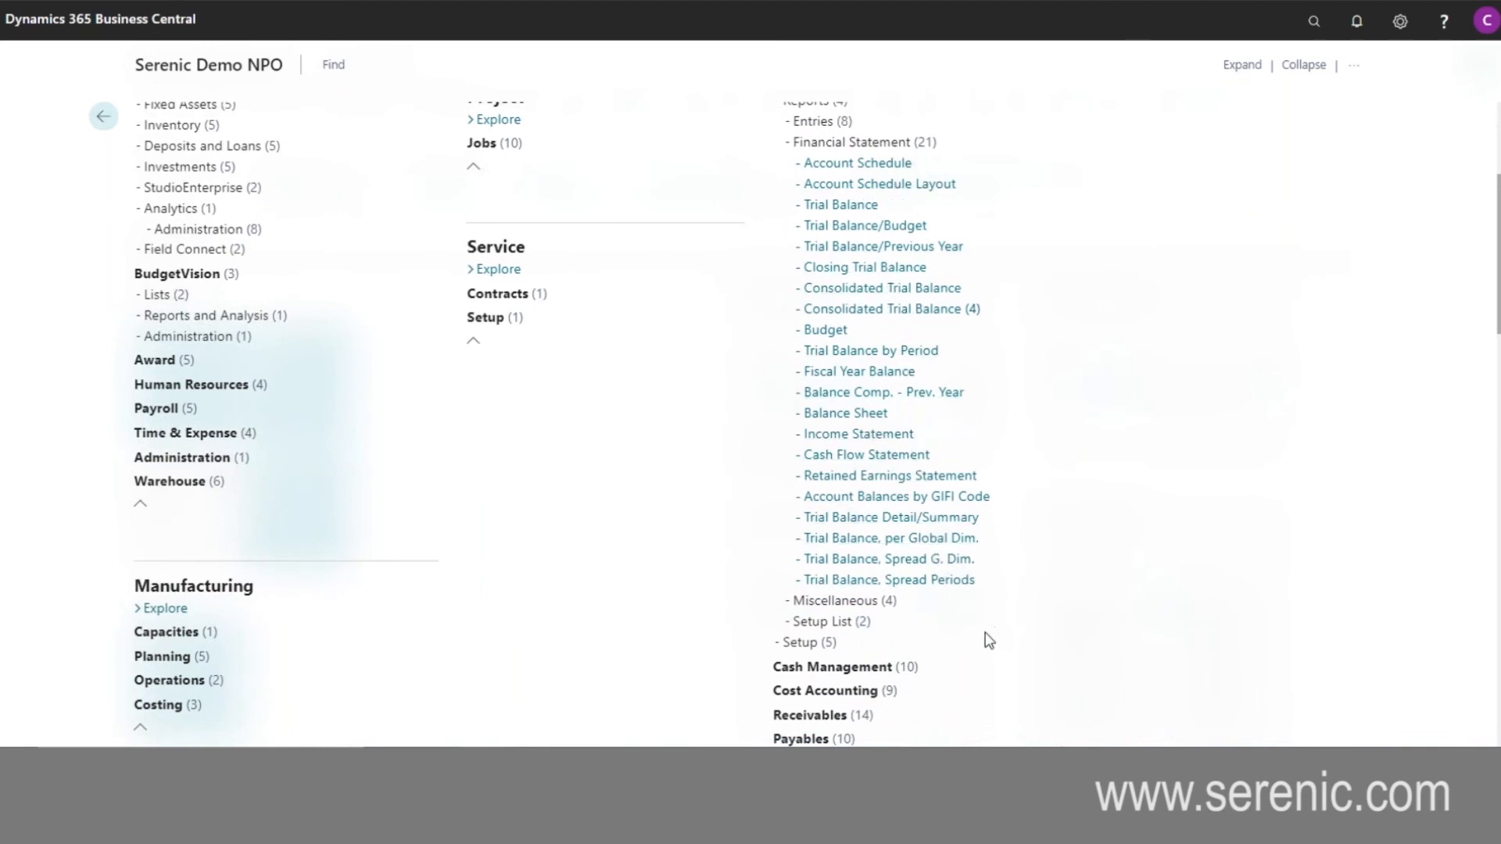
scroll(956, 613, down, 3)
scroll(957, 613, down, 6)
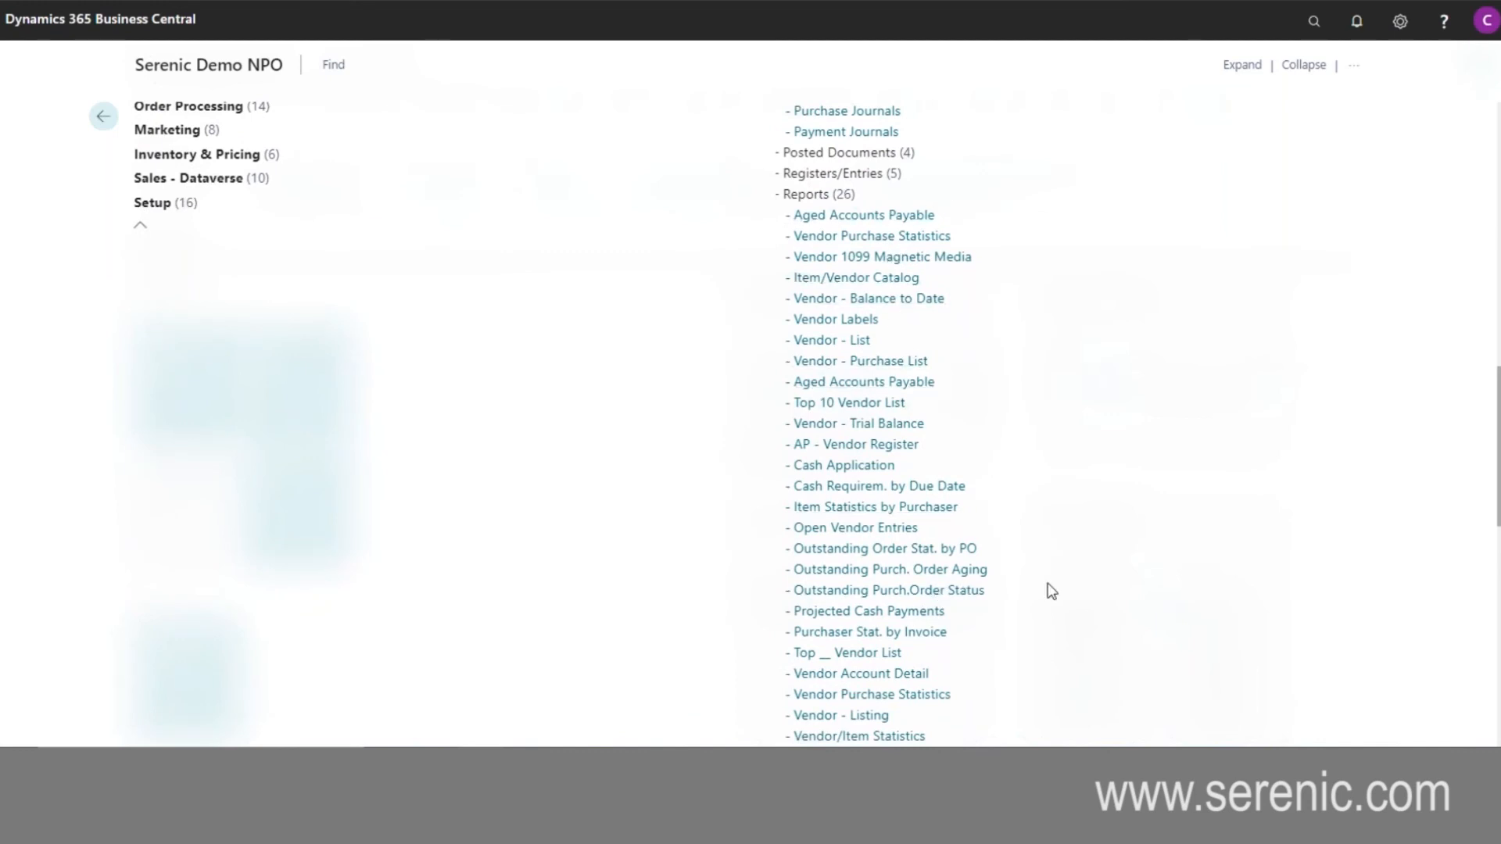
scroll(1051, 591, up, 8)
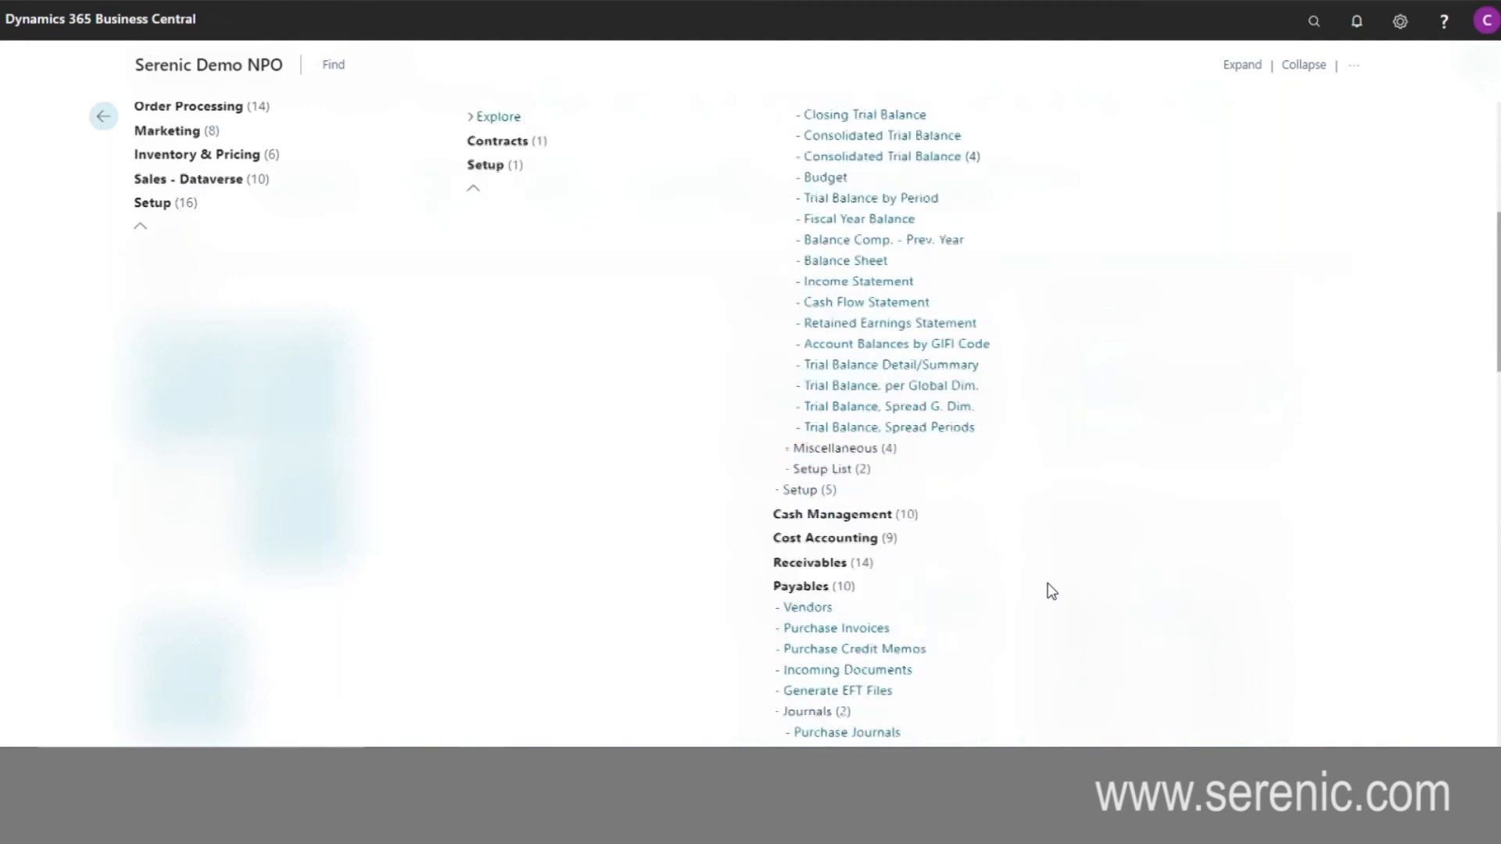
scroll(894, 599, down, 4)
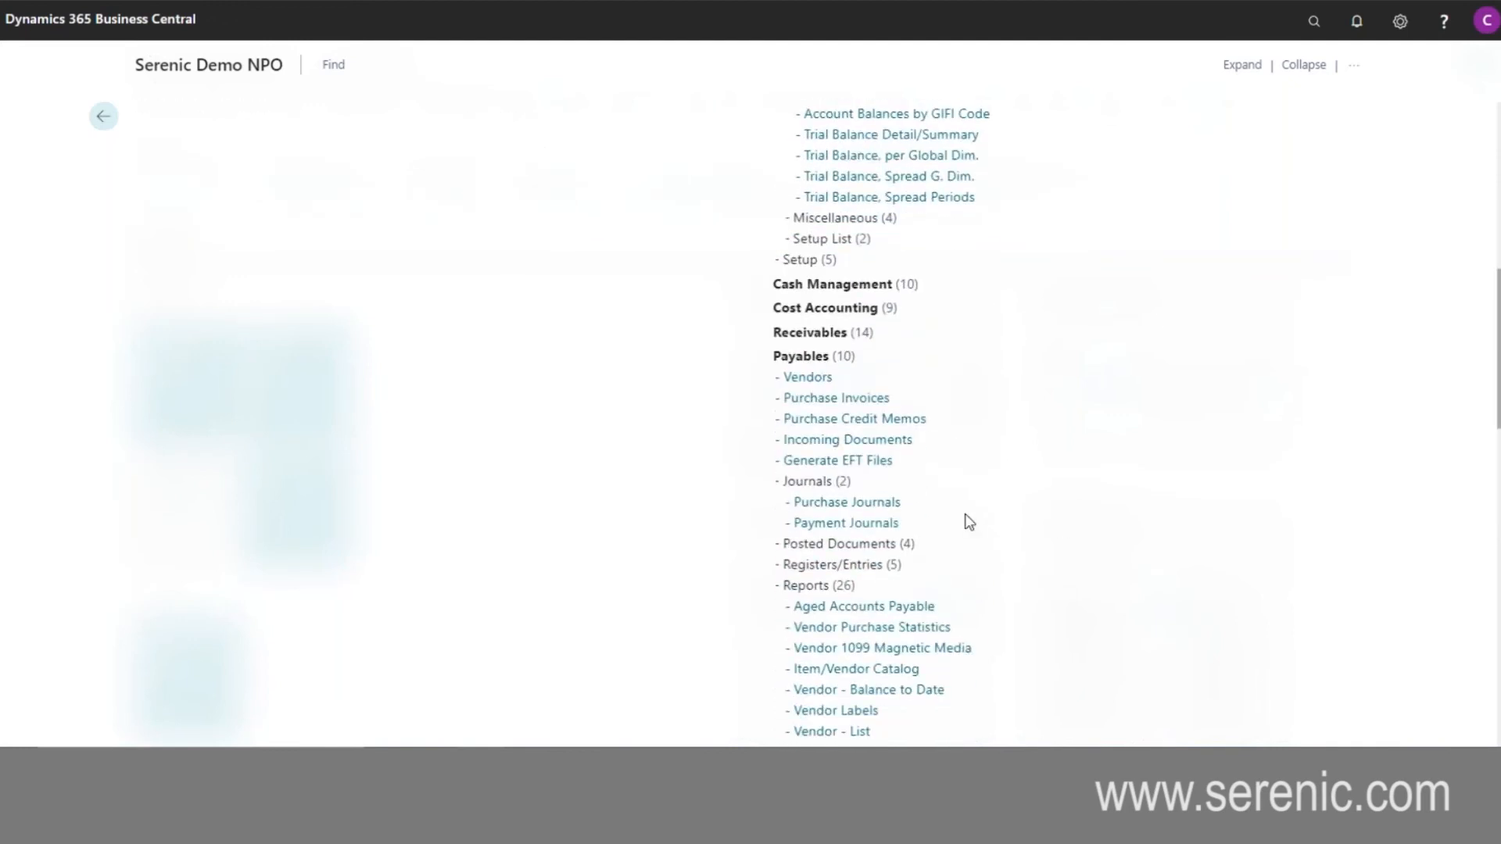
click(231, 69)
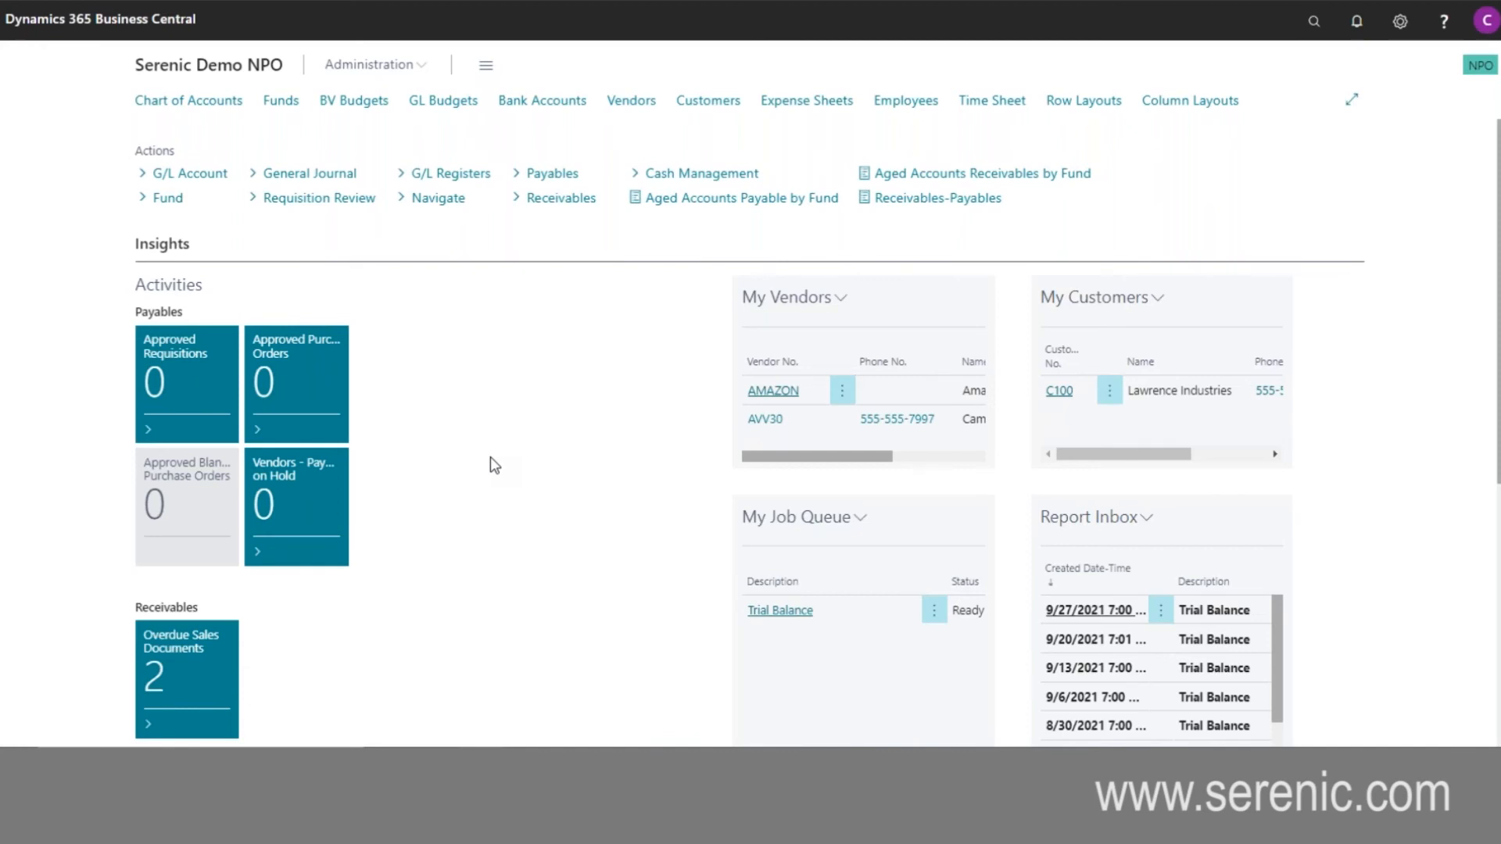
- Review the REVEXP row layout and the BUDACT ENC column layout with its Remaining column formula, and return to the role center
click(1108, 112)
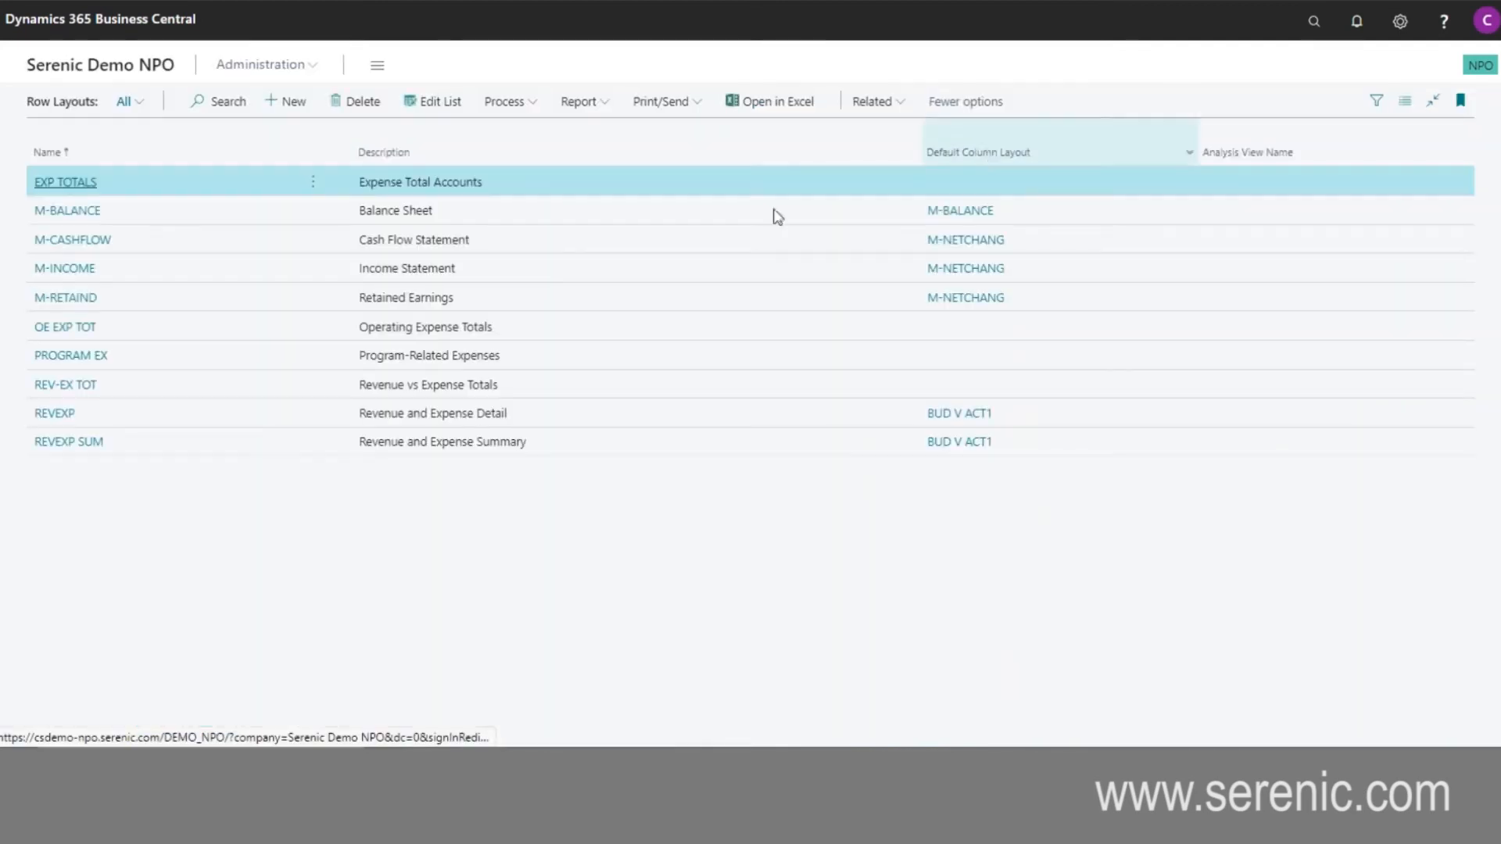
click(92, 415)
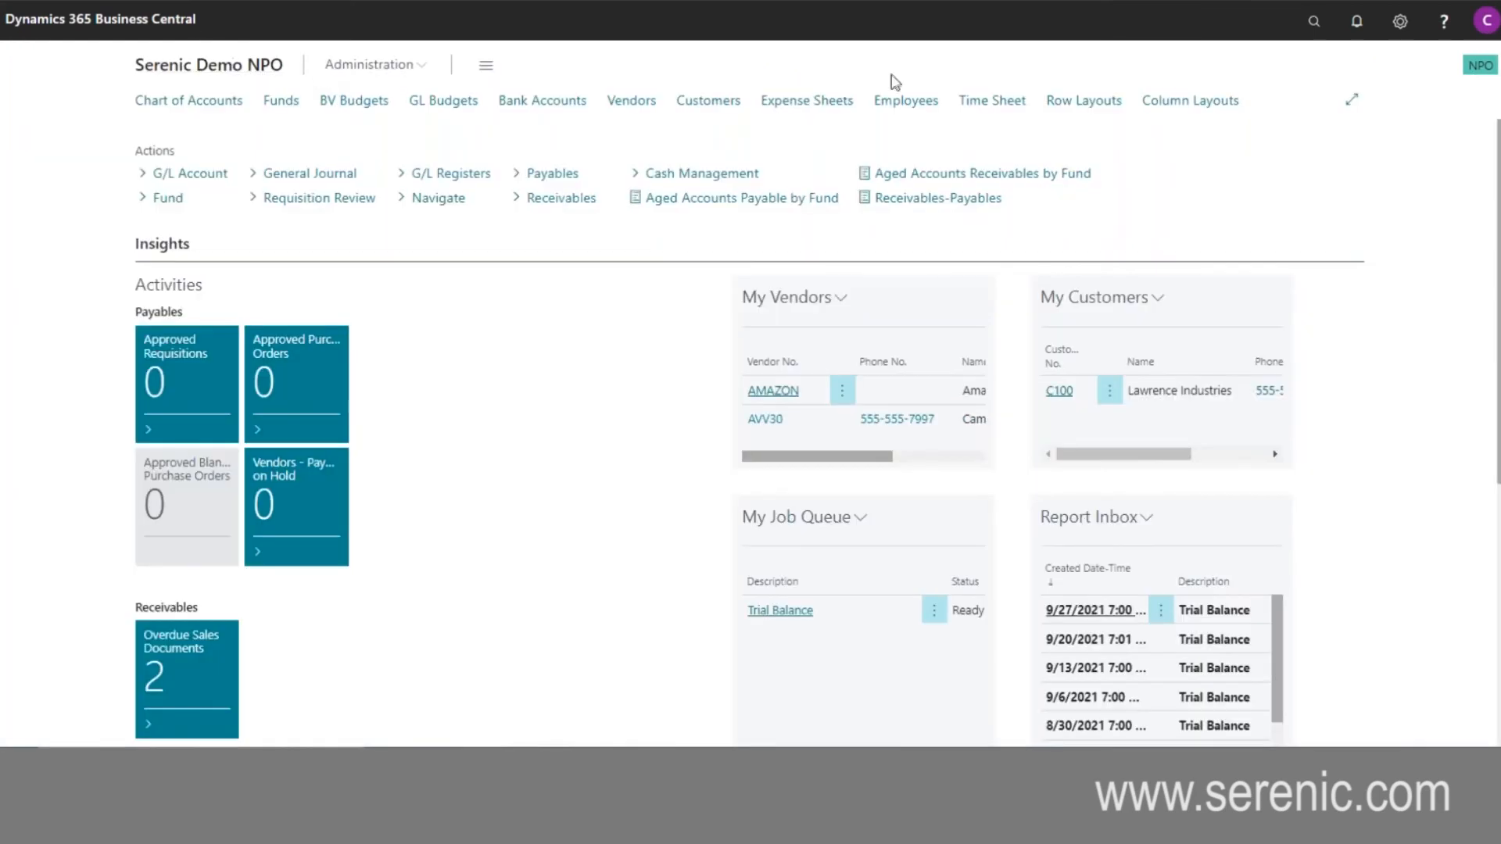
click(1193, 104)
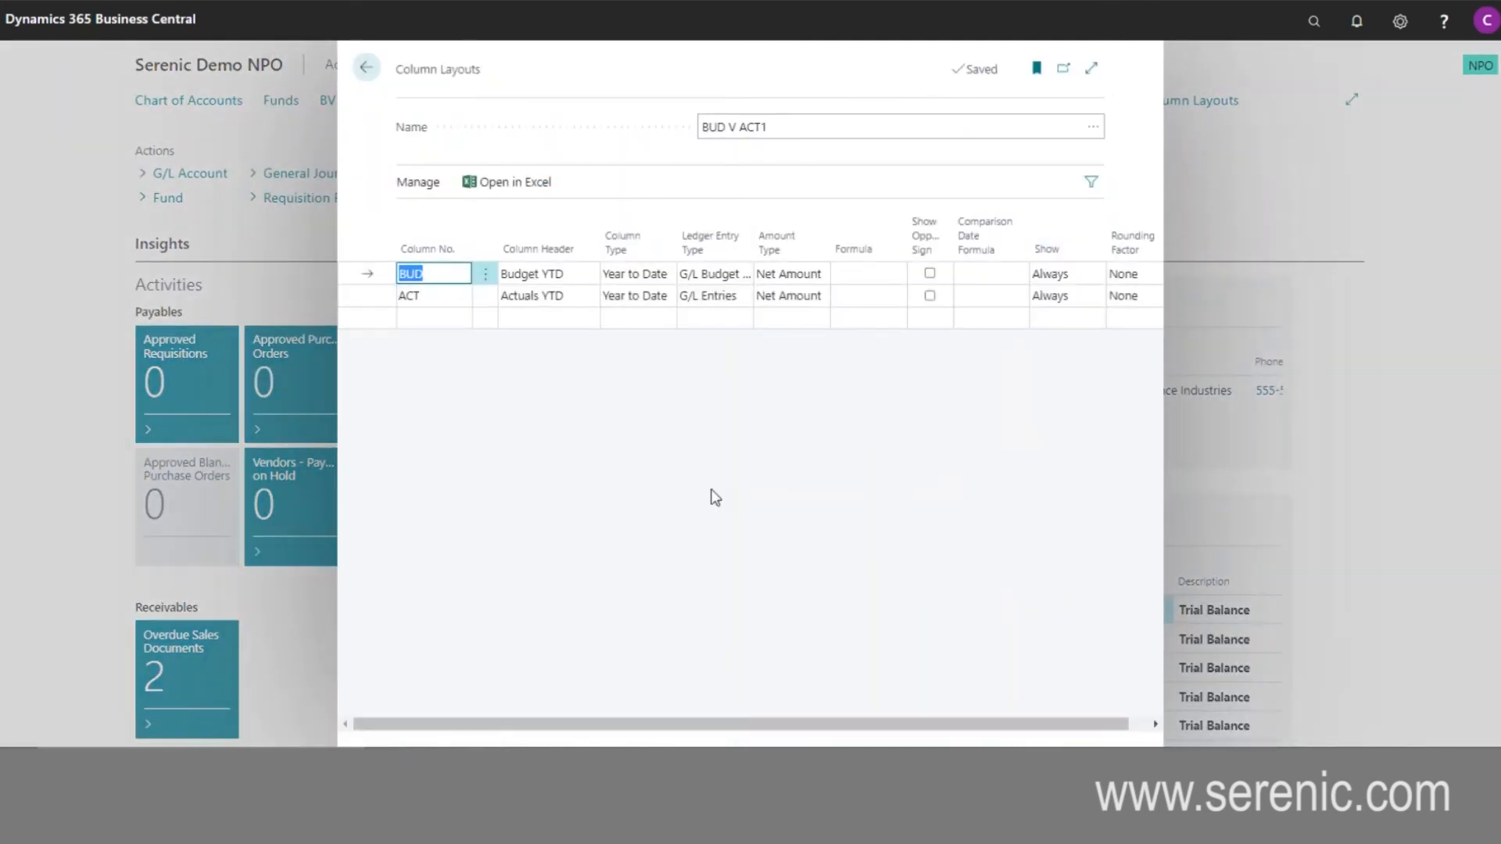
click(1099, 134)
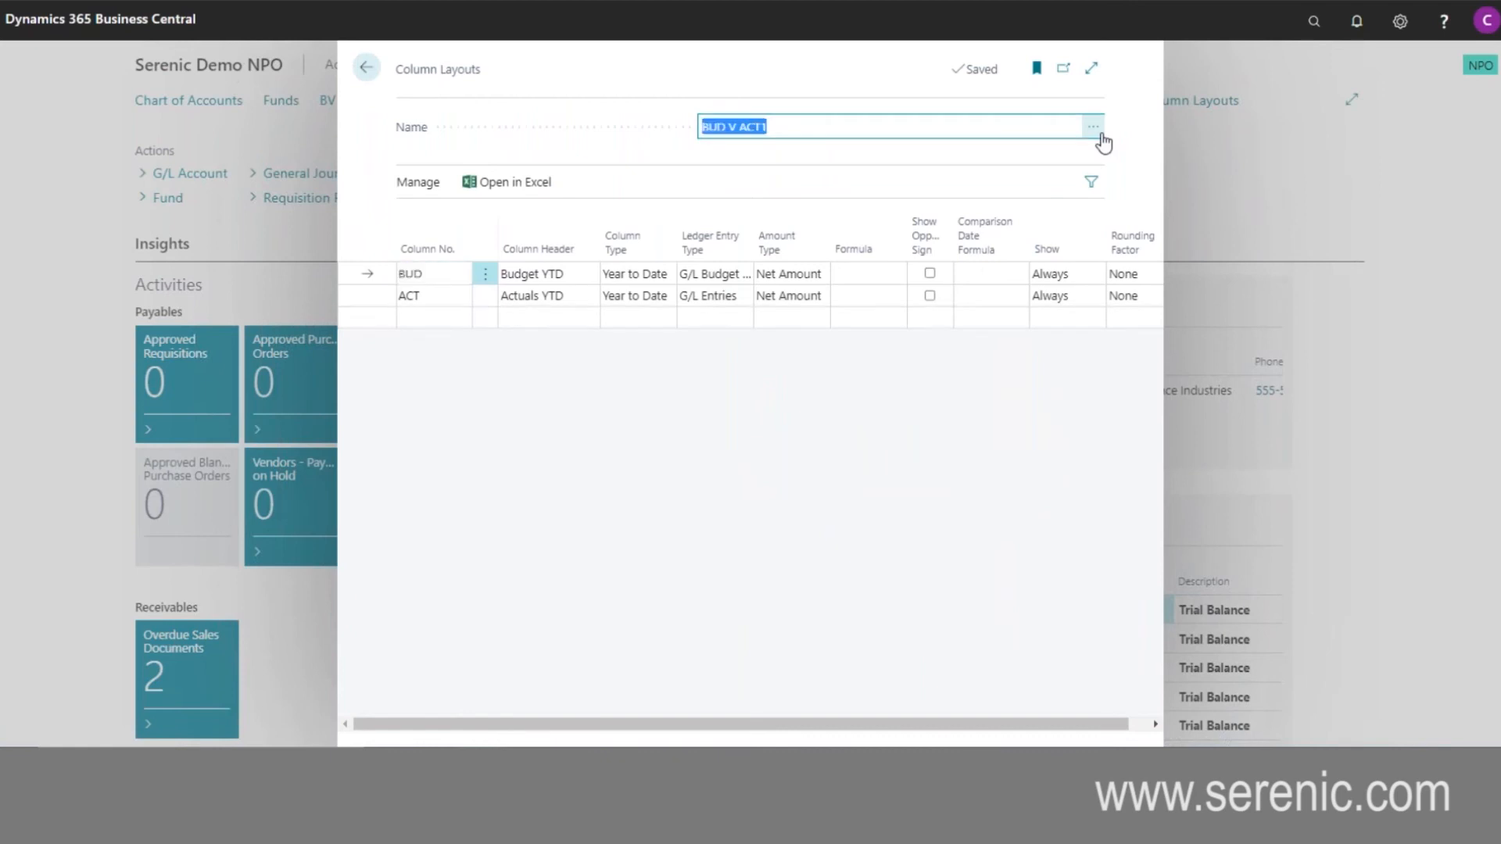
click(1097, 131)
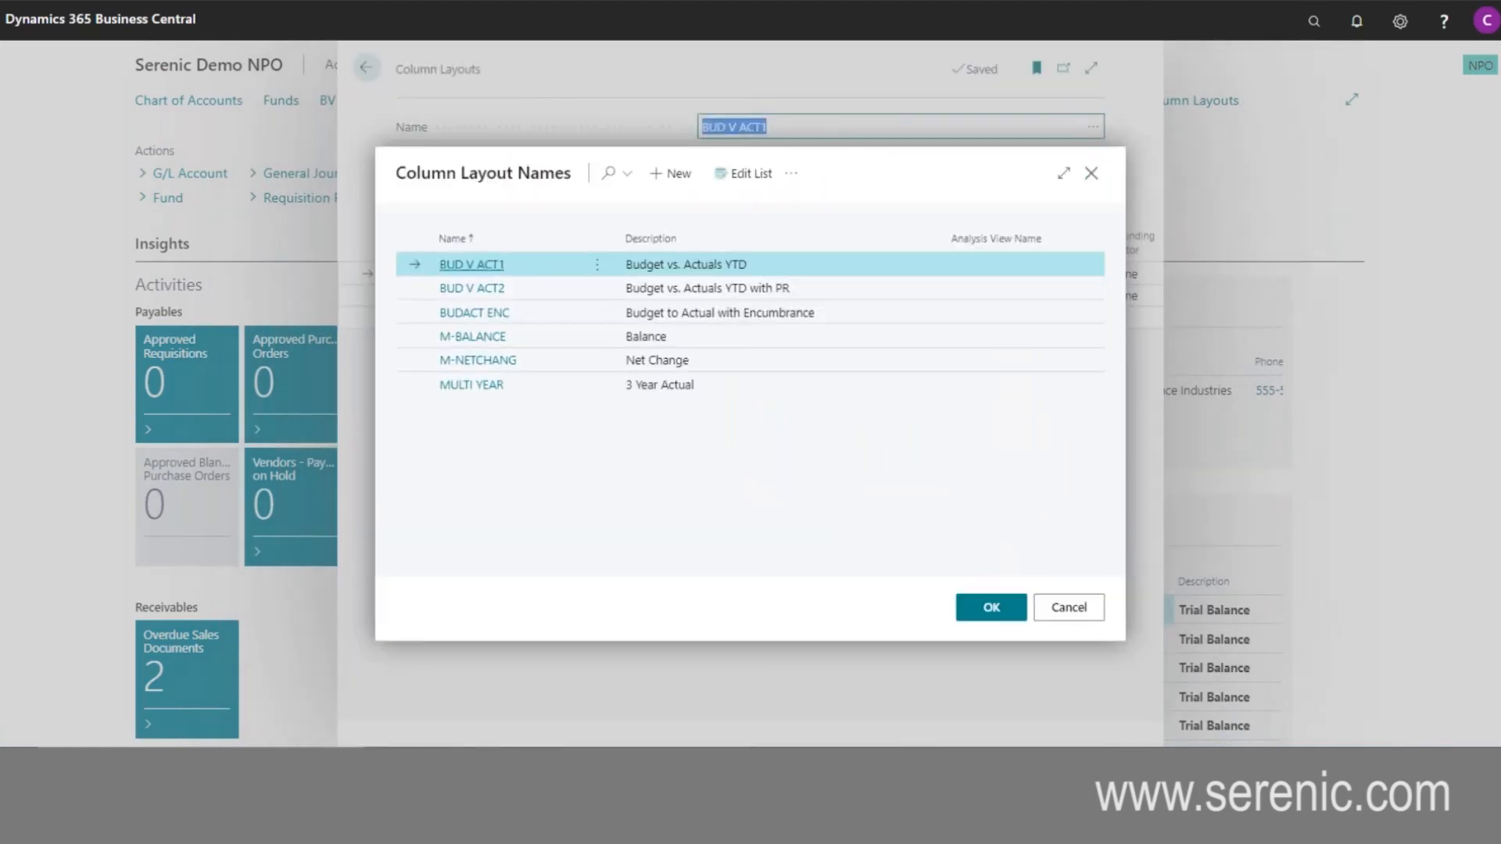
click(464, 314)
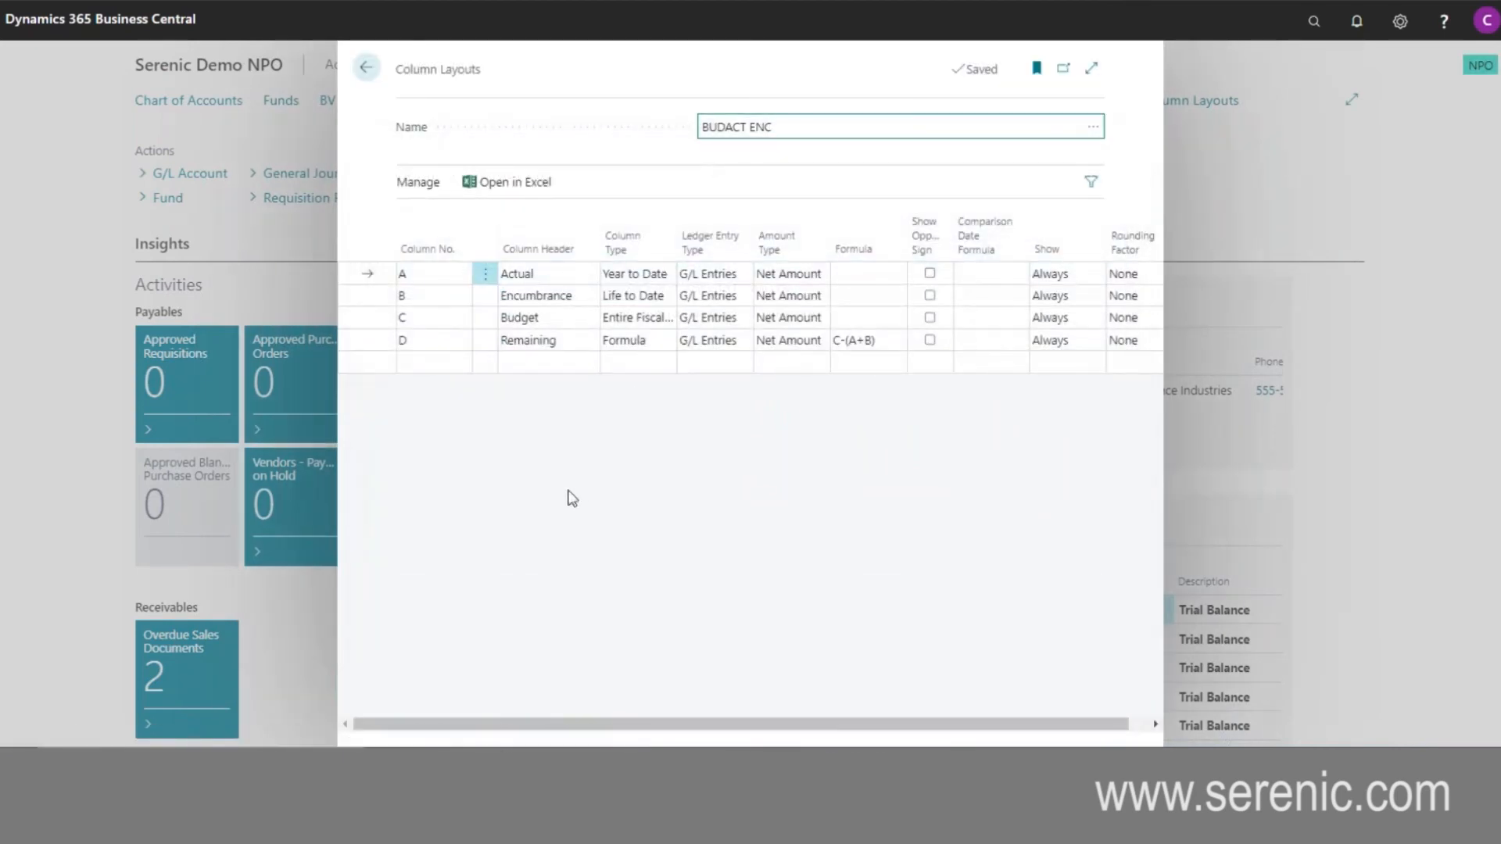
key(Tab)
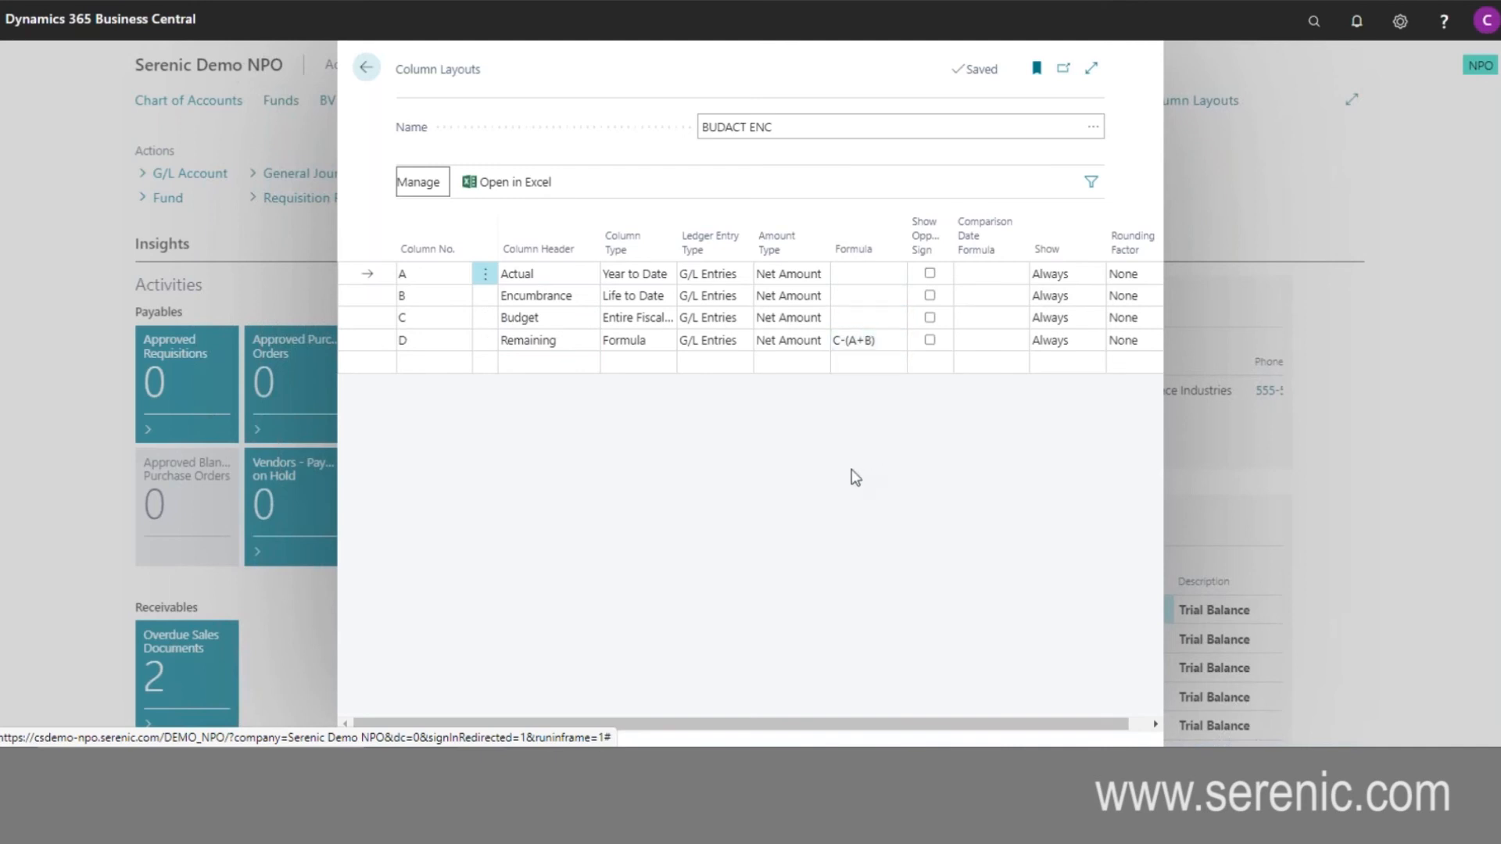
key(Escape)
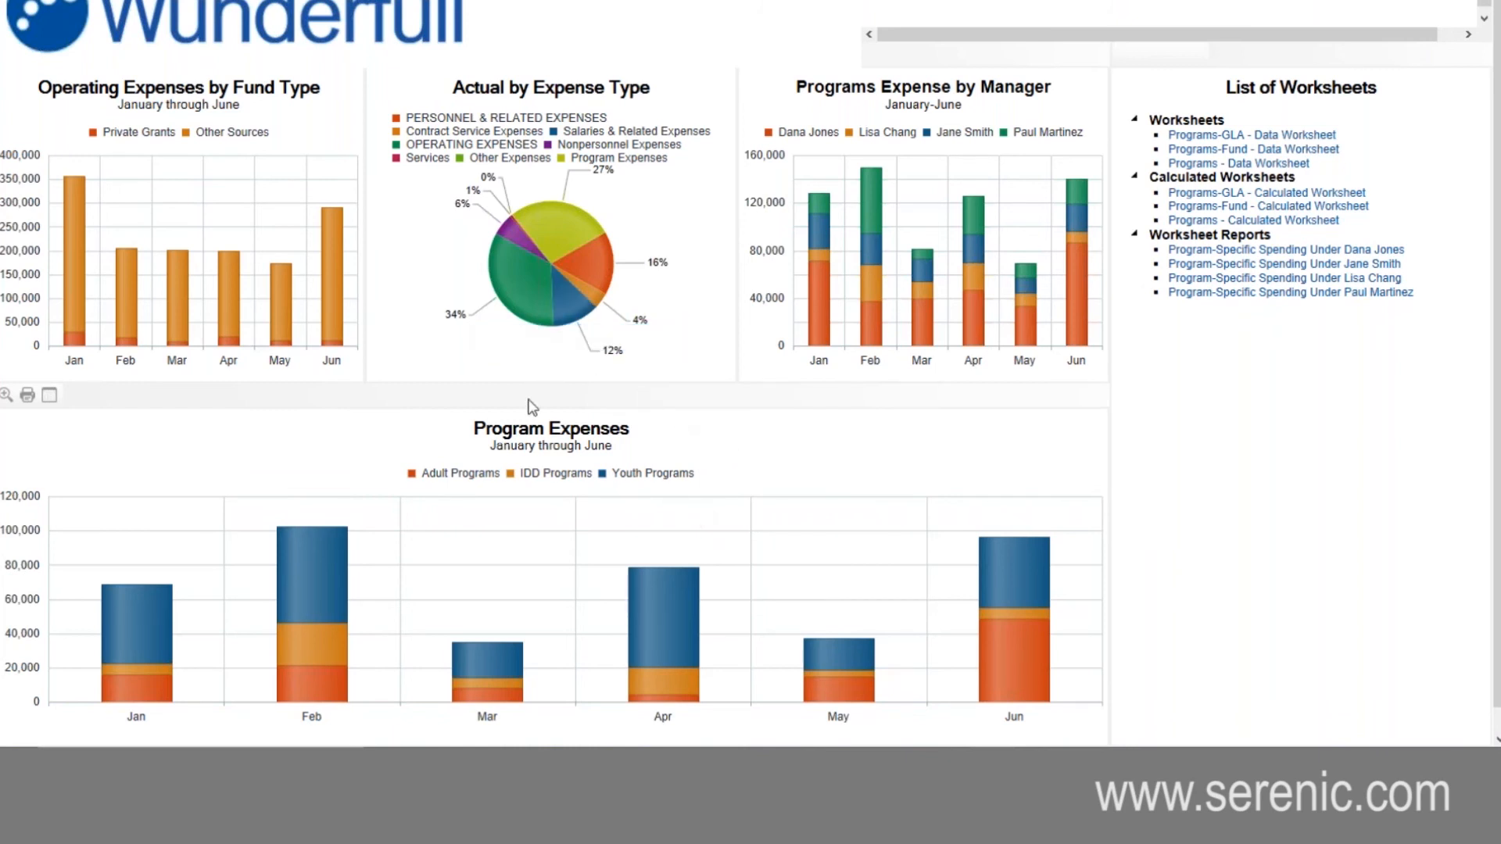
- Starting from the Programs dashboard, review the Grants/Awards, Payroll, Manager KPI and General Ledger ALL dashboards
mouse_move(574, 305)
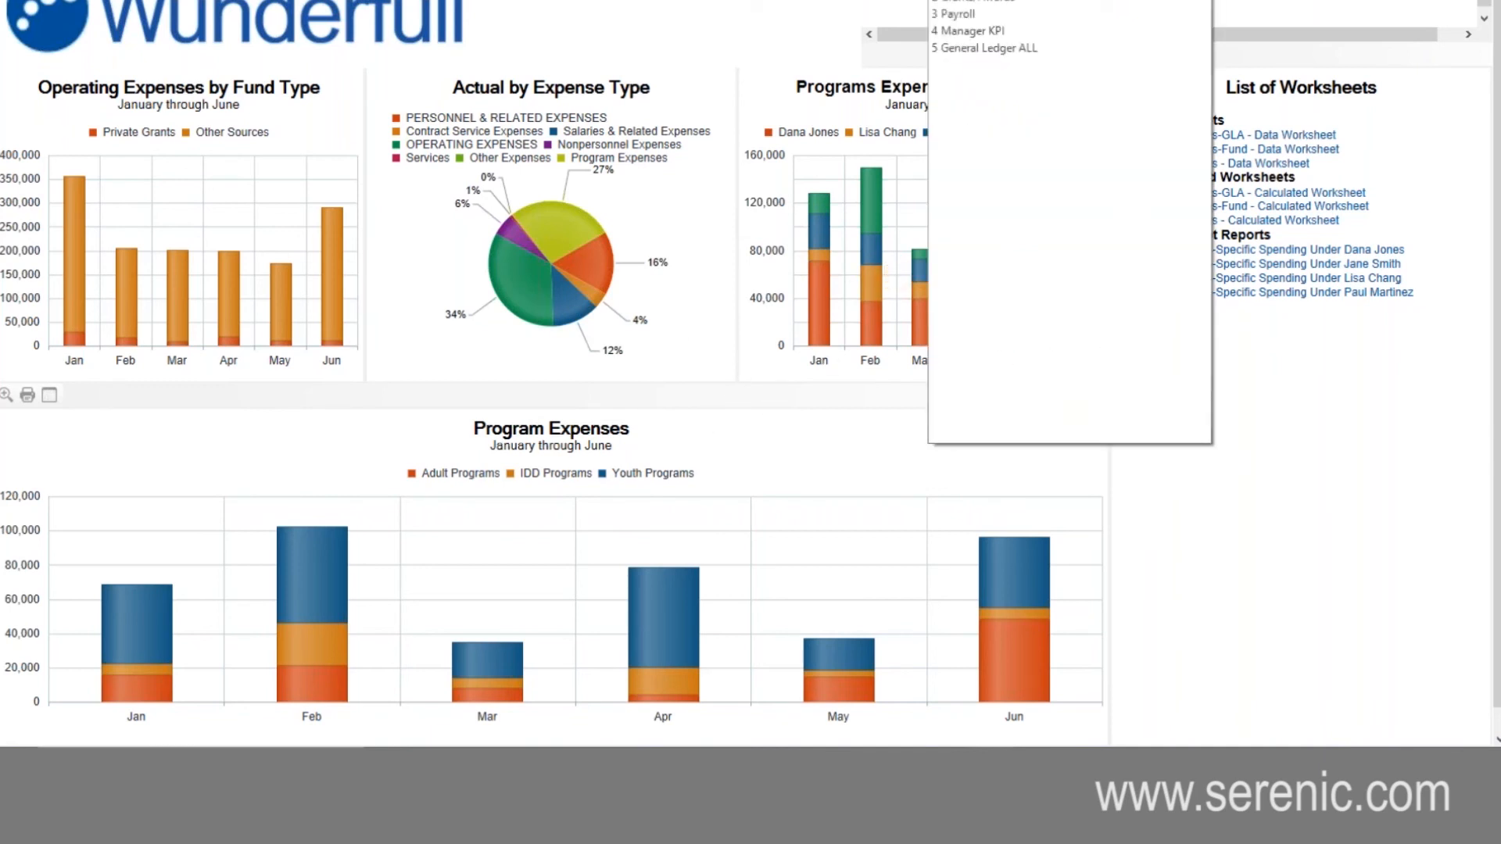
click(995, 4)
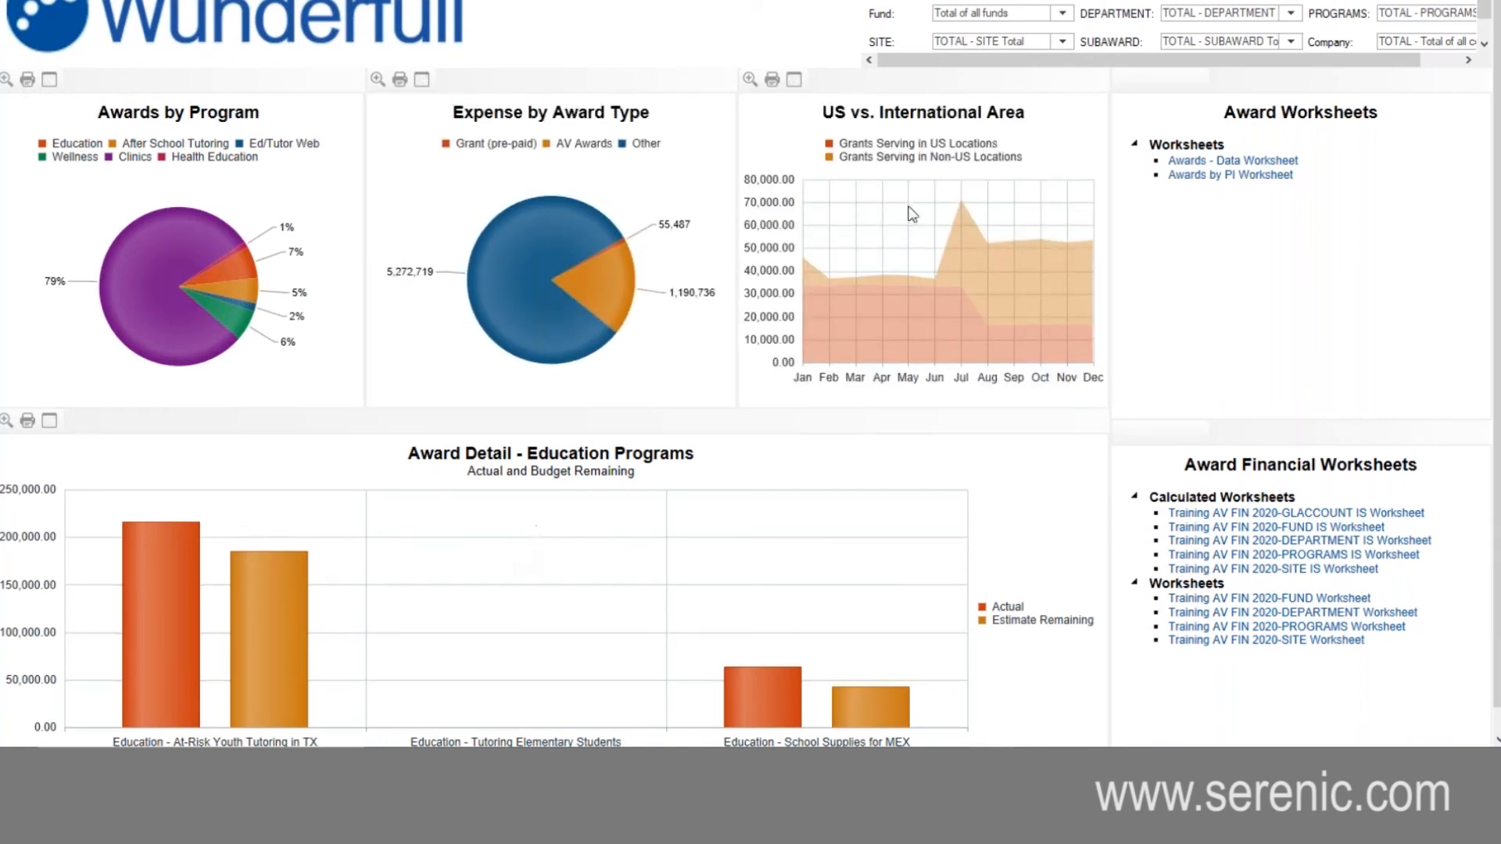
click(1055, 3)
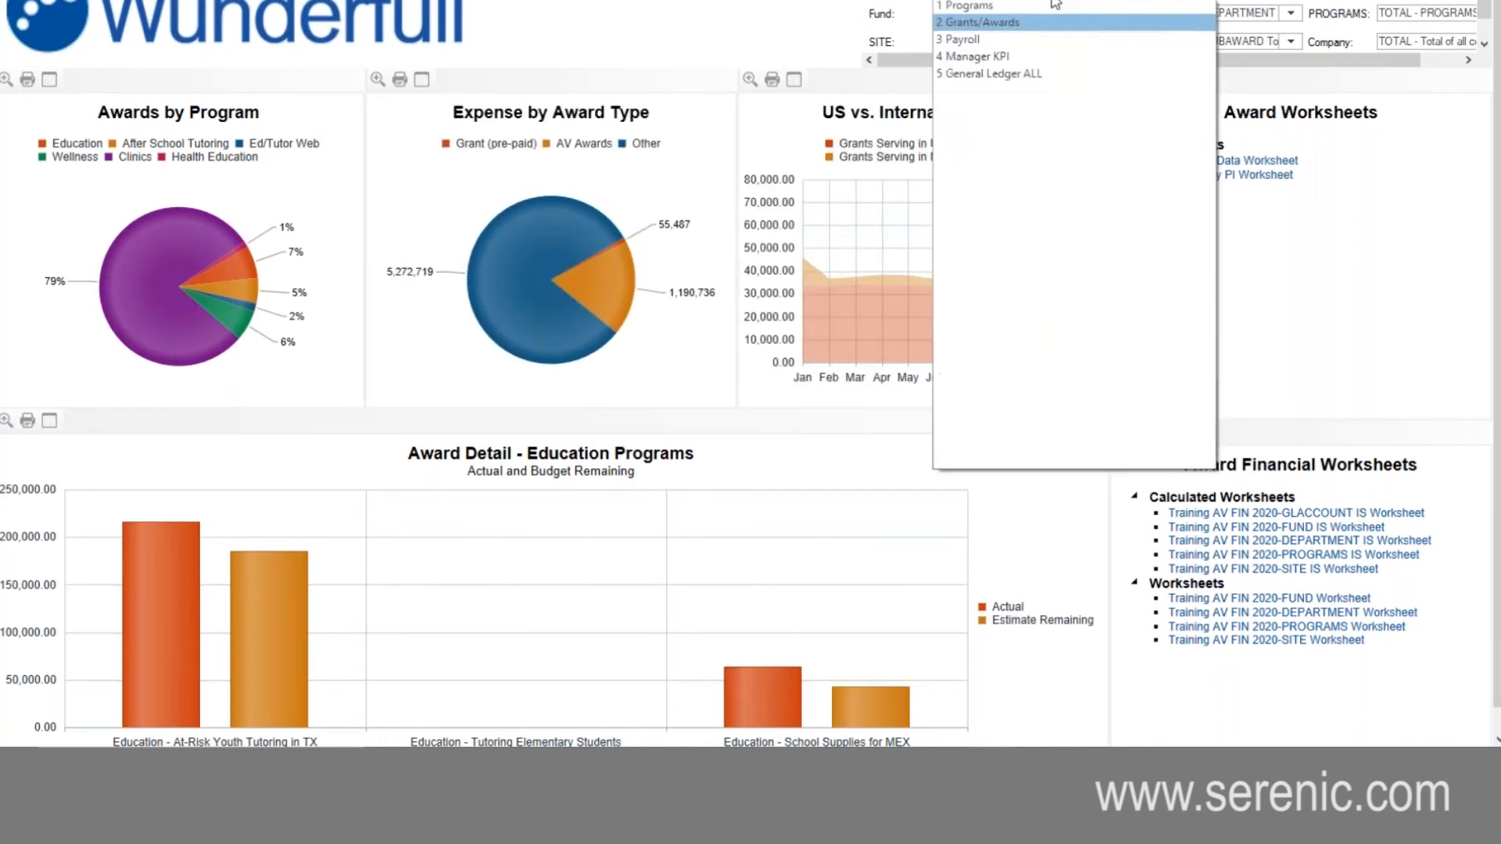
click(978, 42)
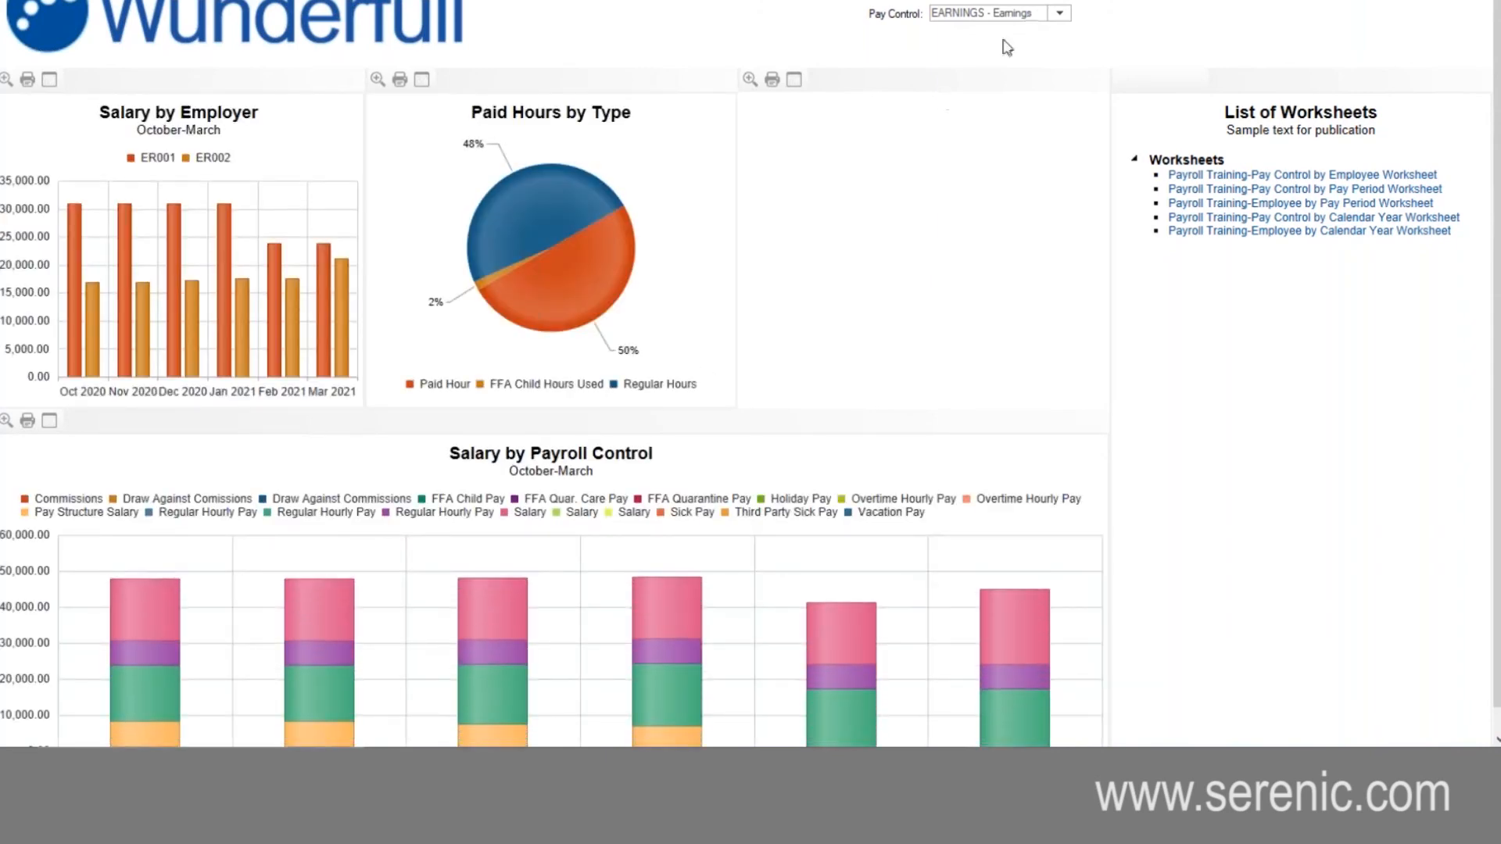
click(1069, 4)
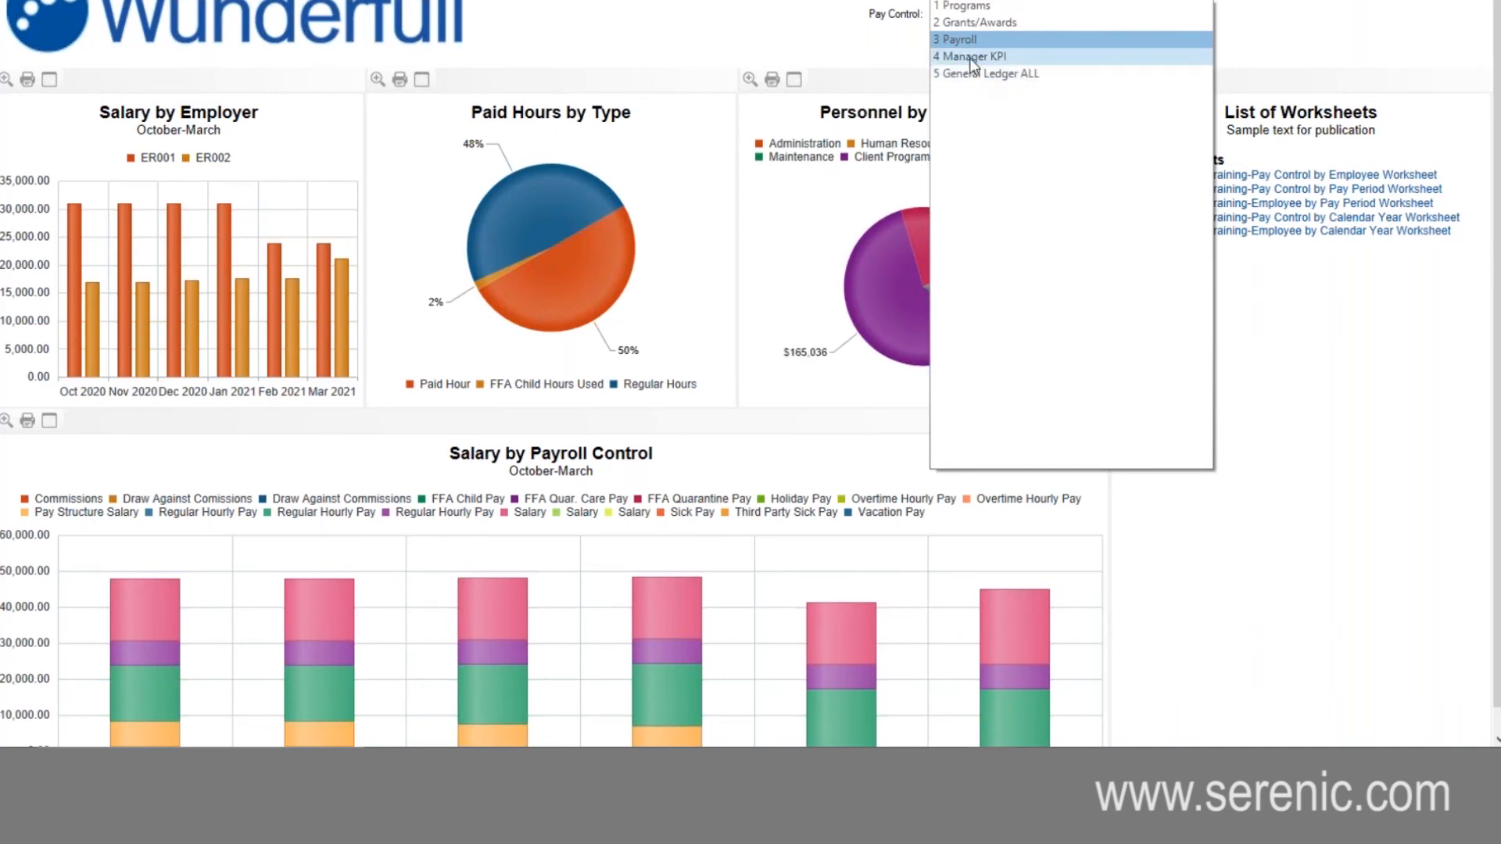
click(970, 58)
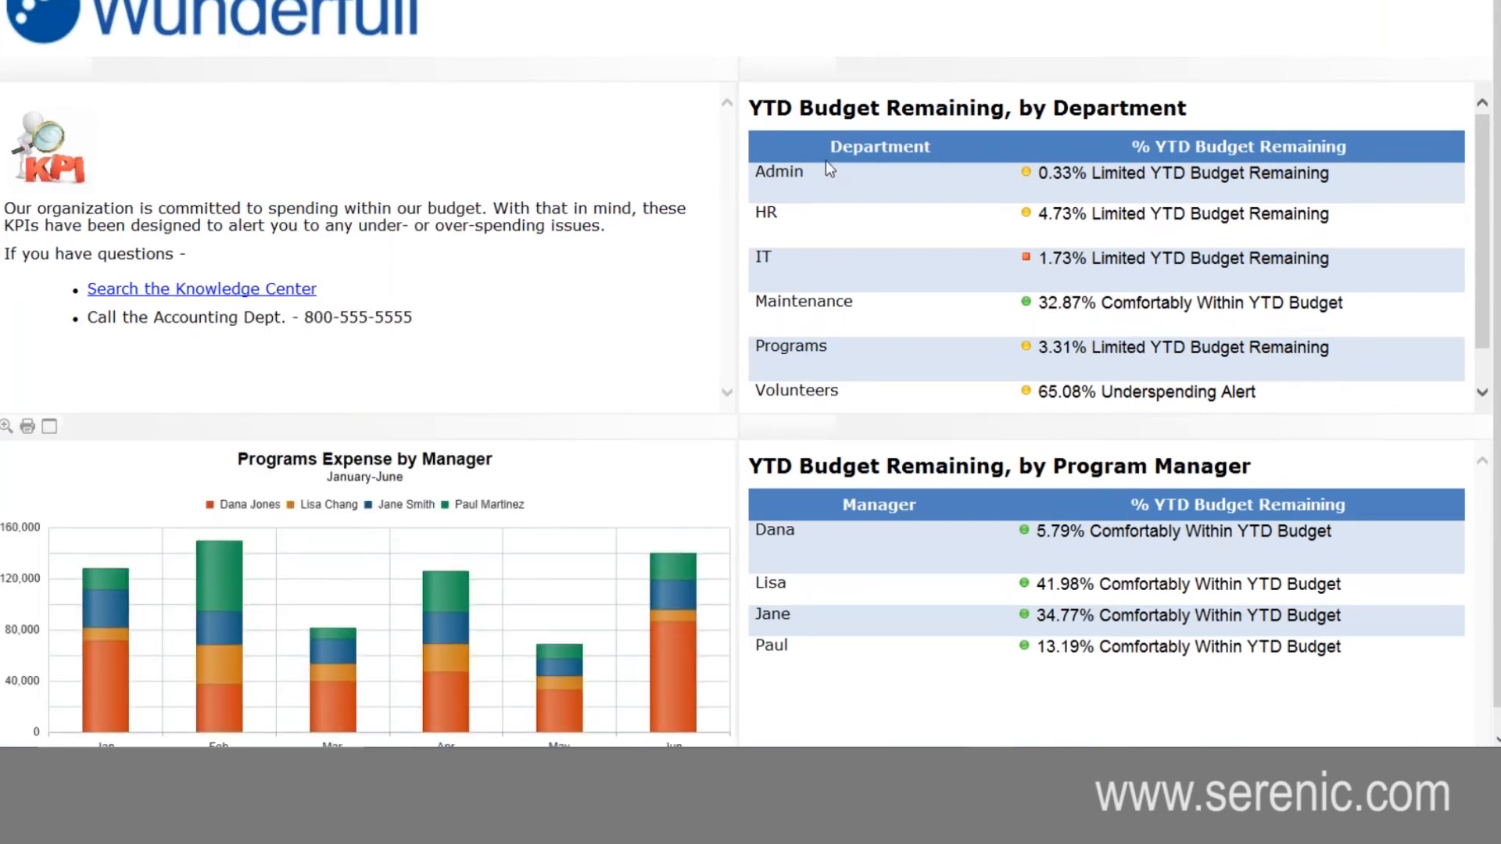
click(1037, 3)
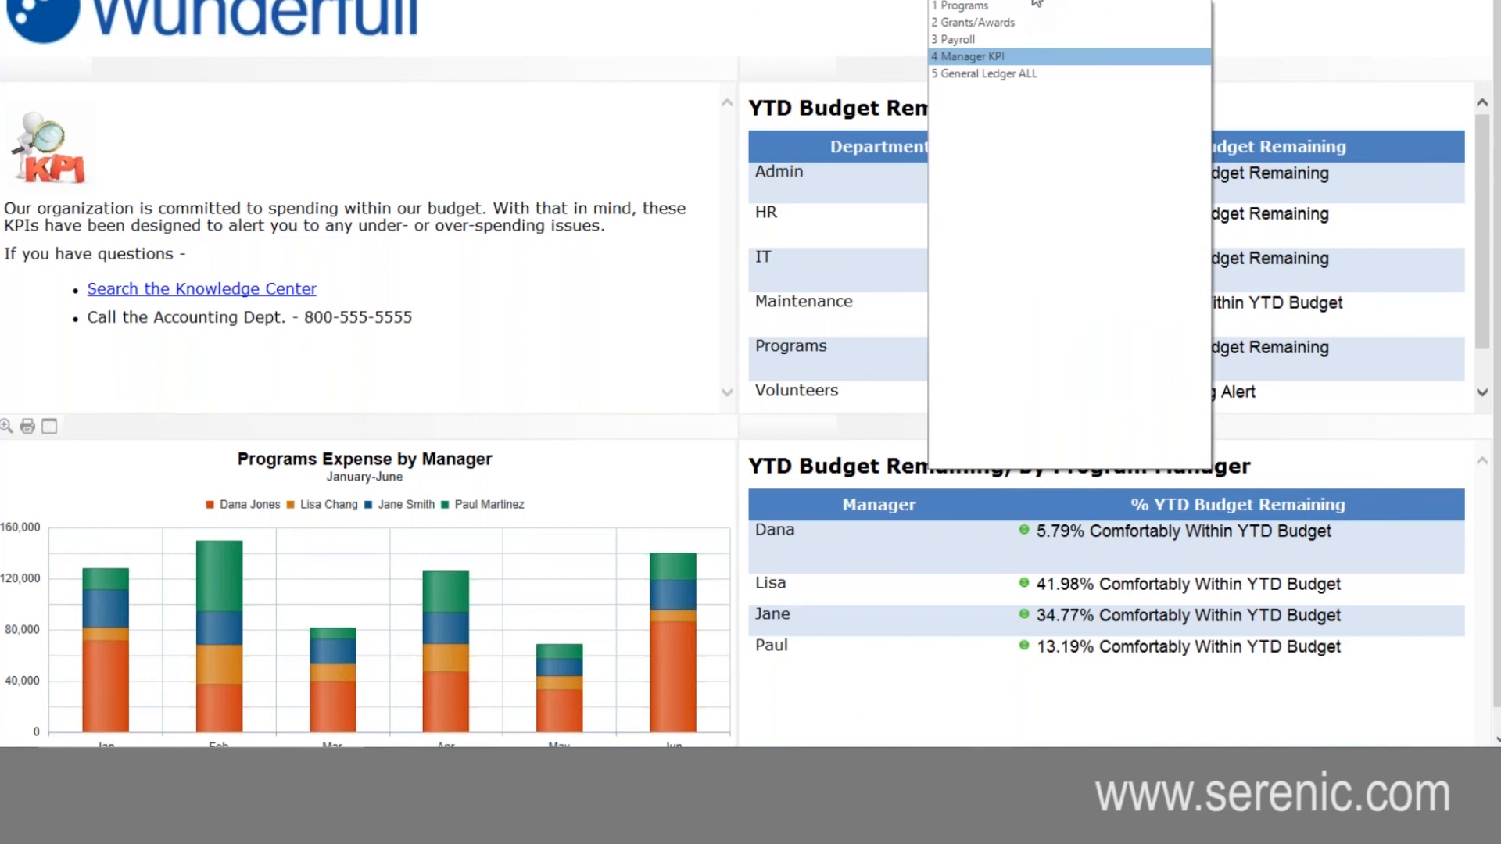
click(1018, 75)
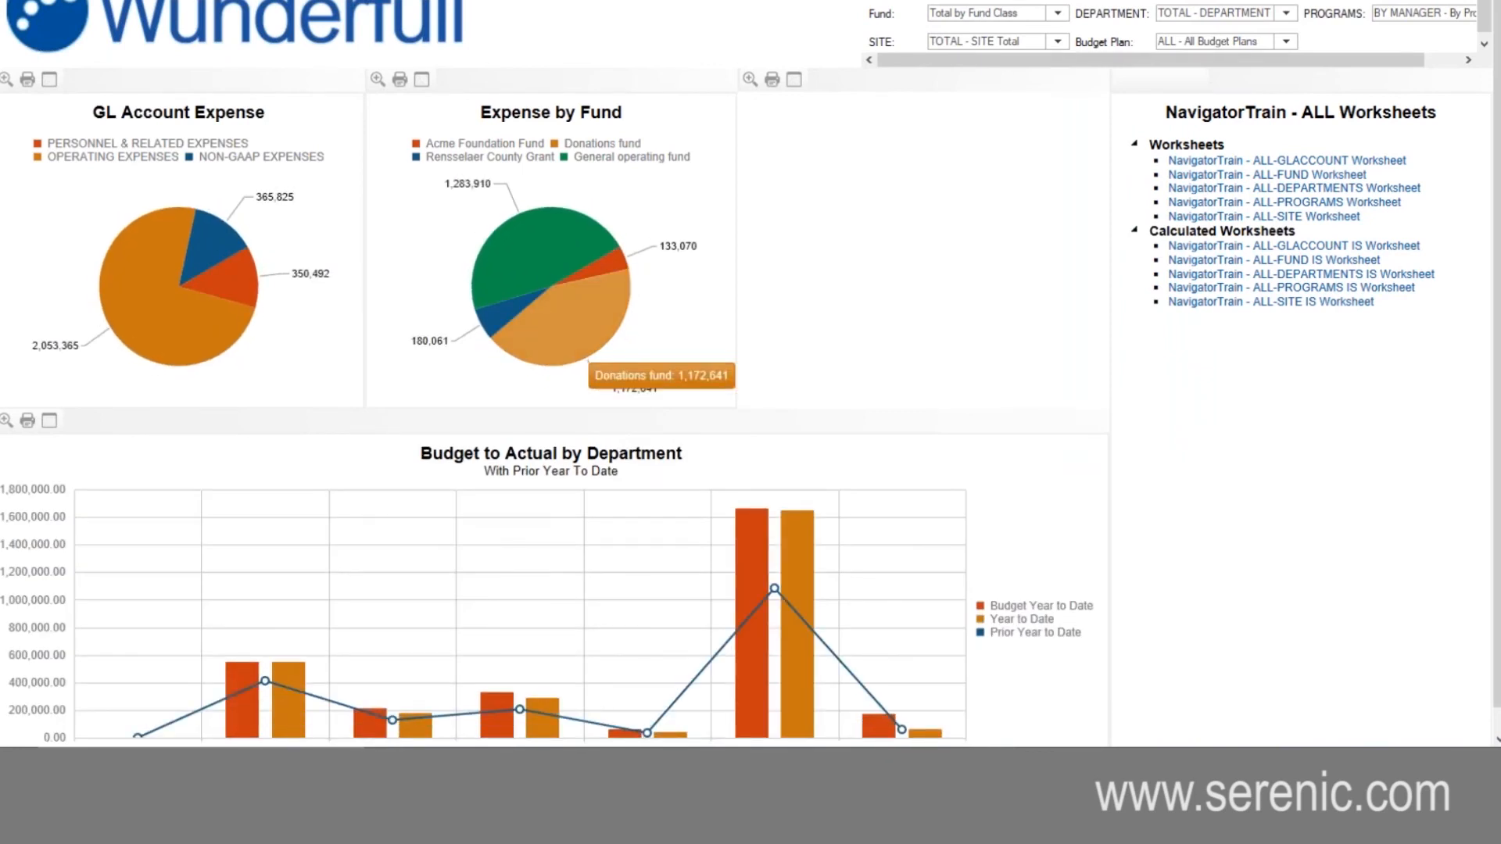
scroll(537, 563, down, 1)
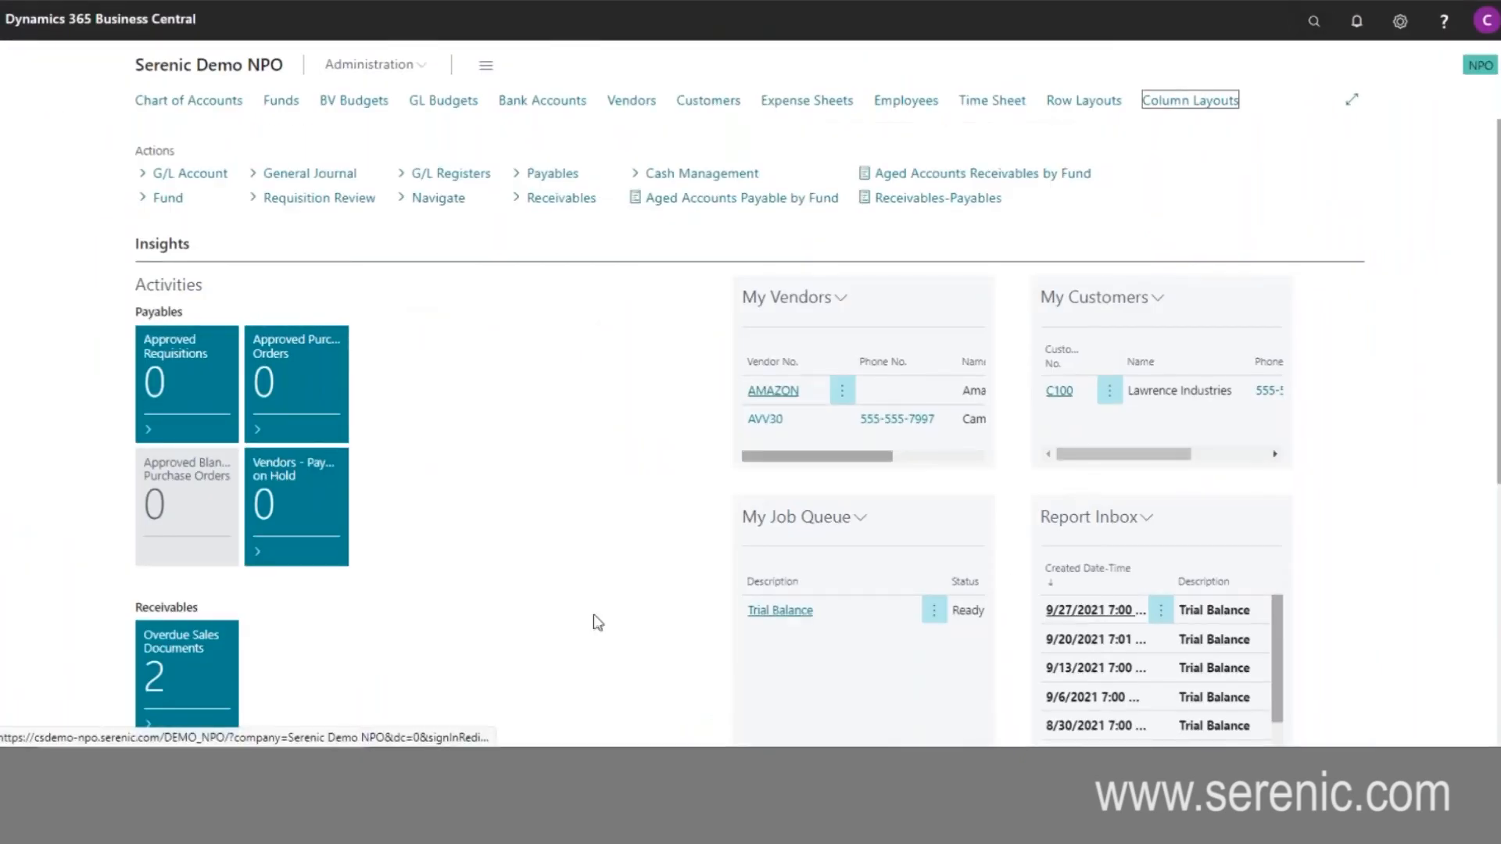
- Switch to Excel's Funder Grant Reporting JET.xlsx workbook and show its Summary sheet in a maximized window
mouse_move(1036, 765)
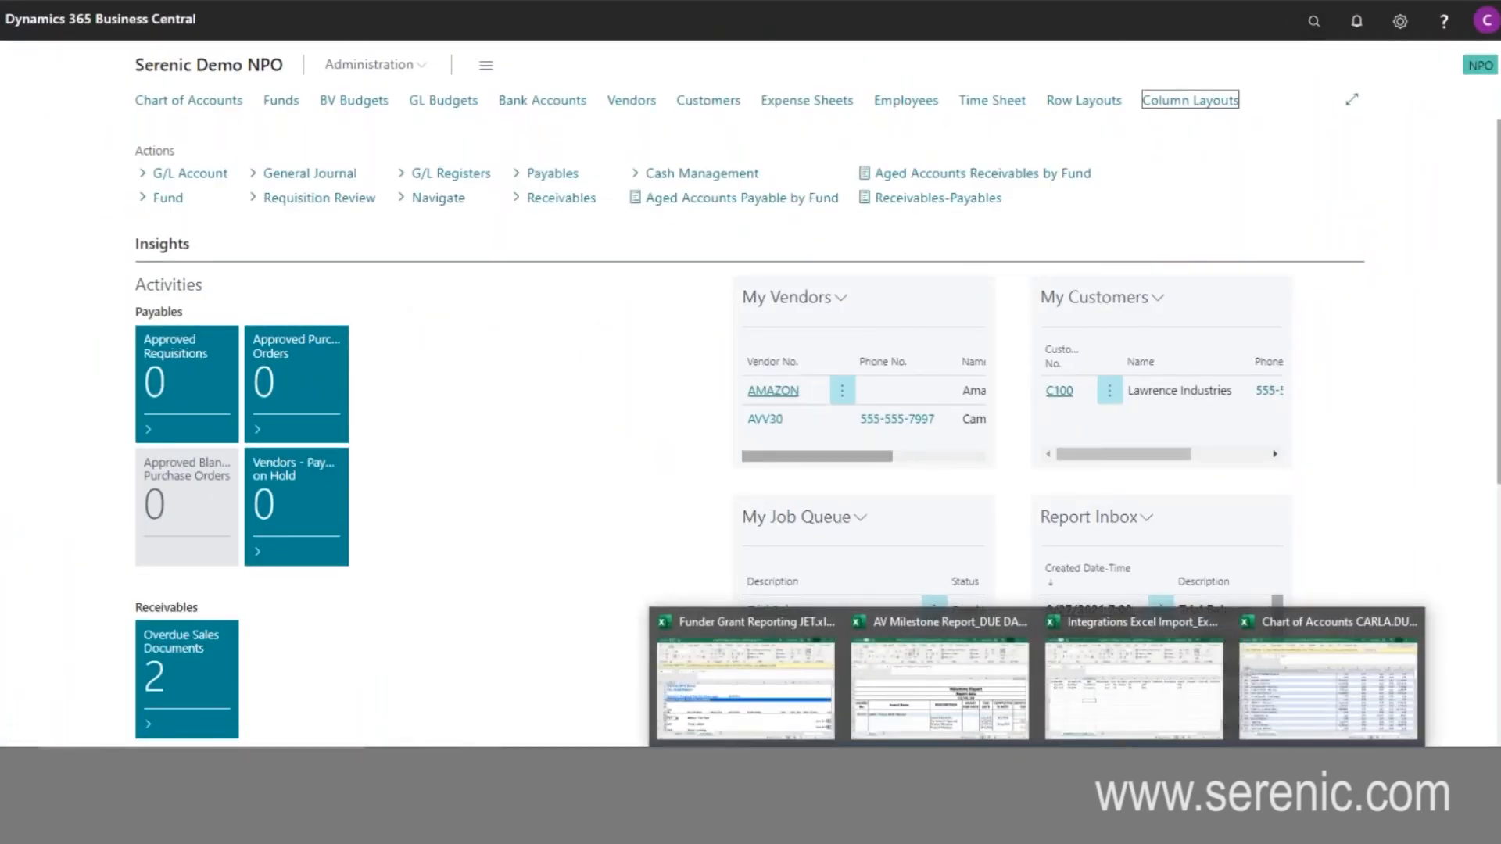
click(776, 692)
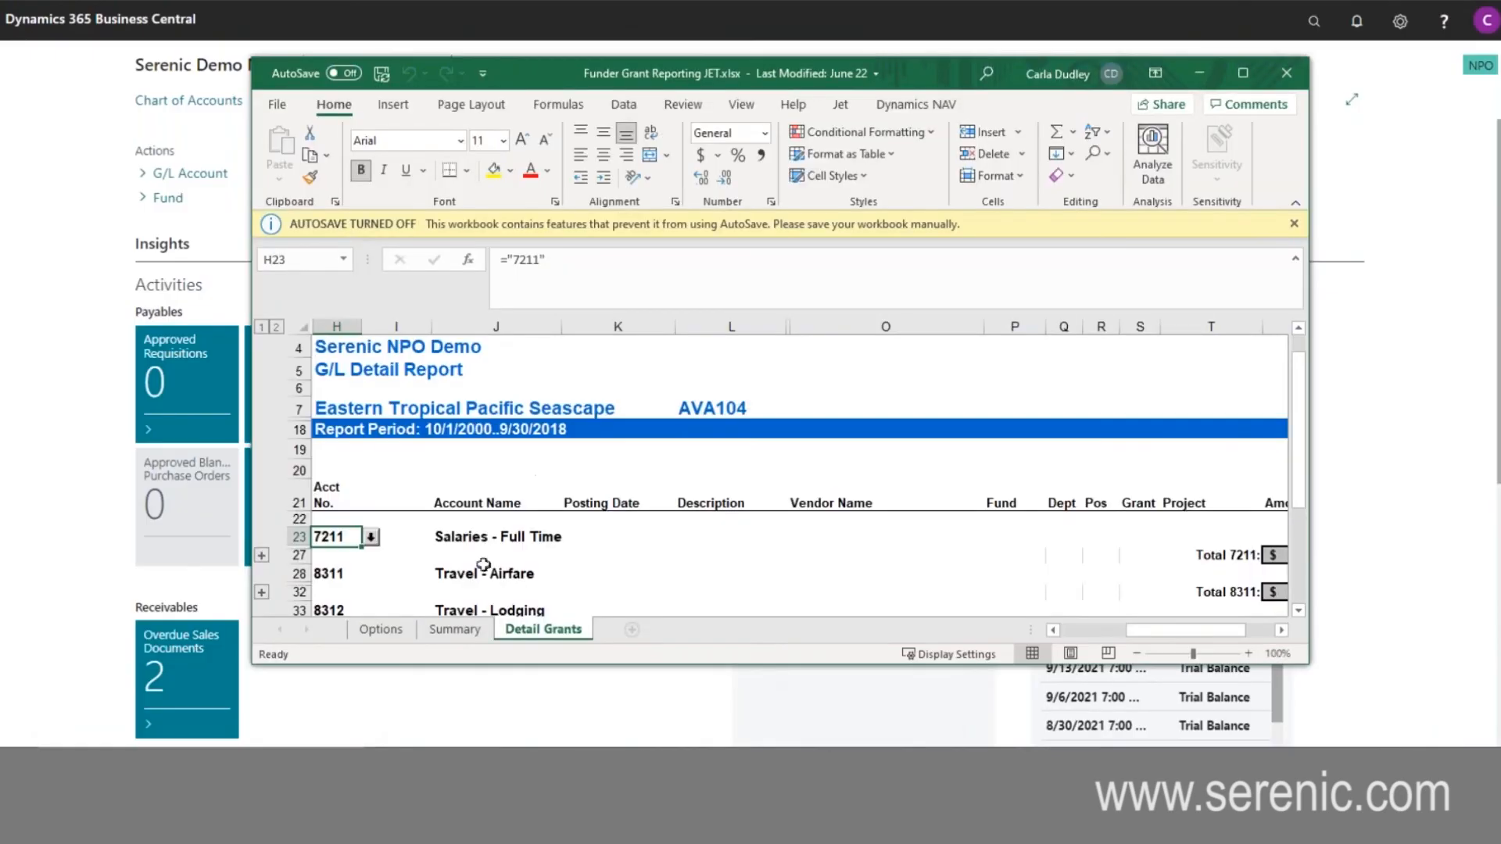
click(455, 630)
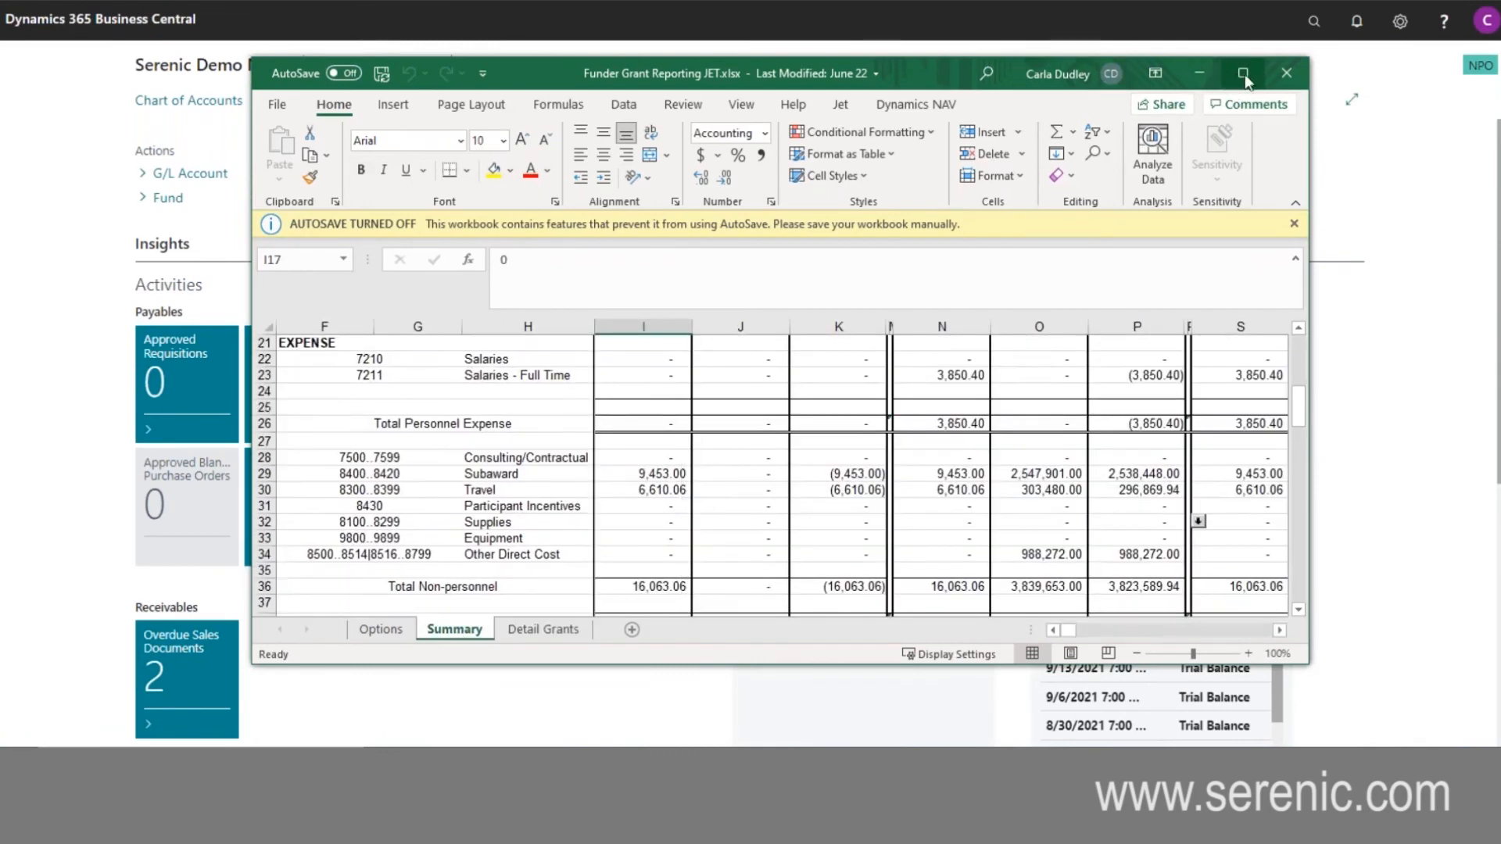
click(1243, 73)
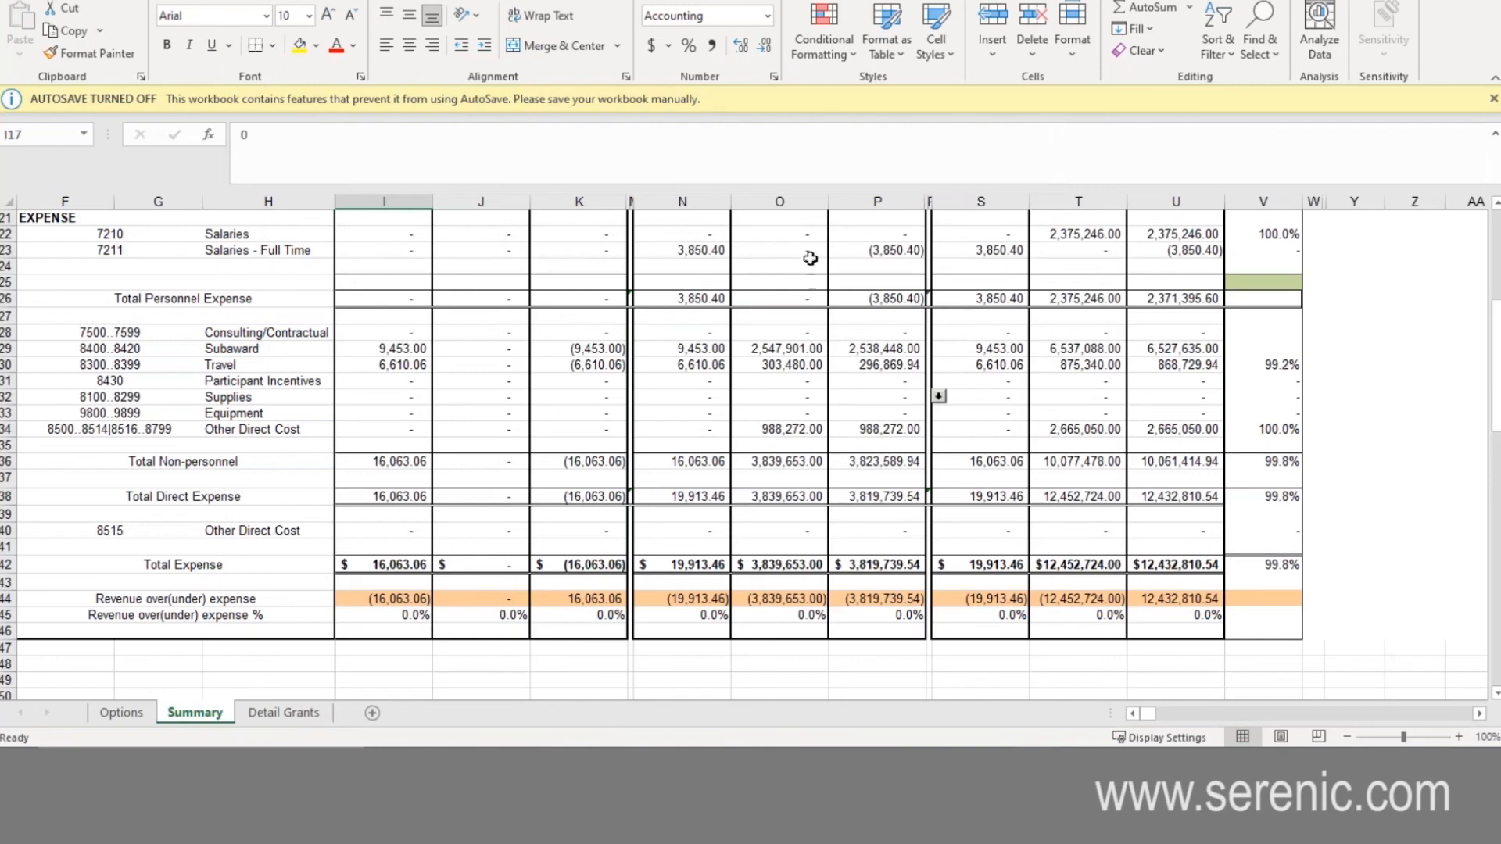
- Examine the year-to-date $ Remaining formula and the Actual amount for Salaries - Full Time on the Summary sheet
scroll(626, 387, up, 5)
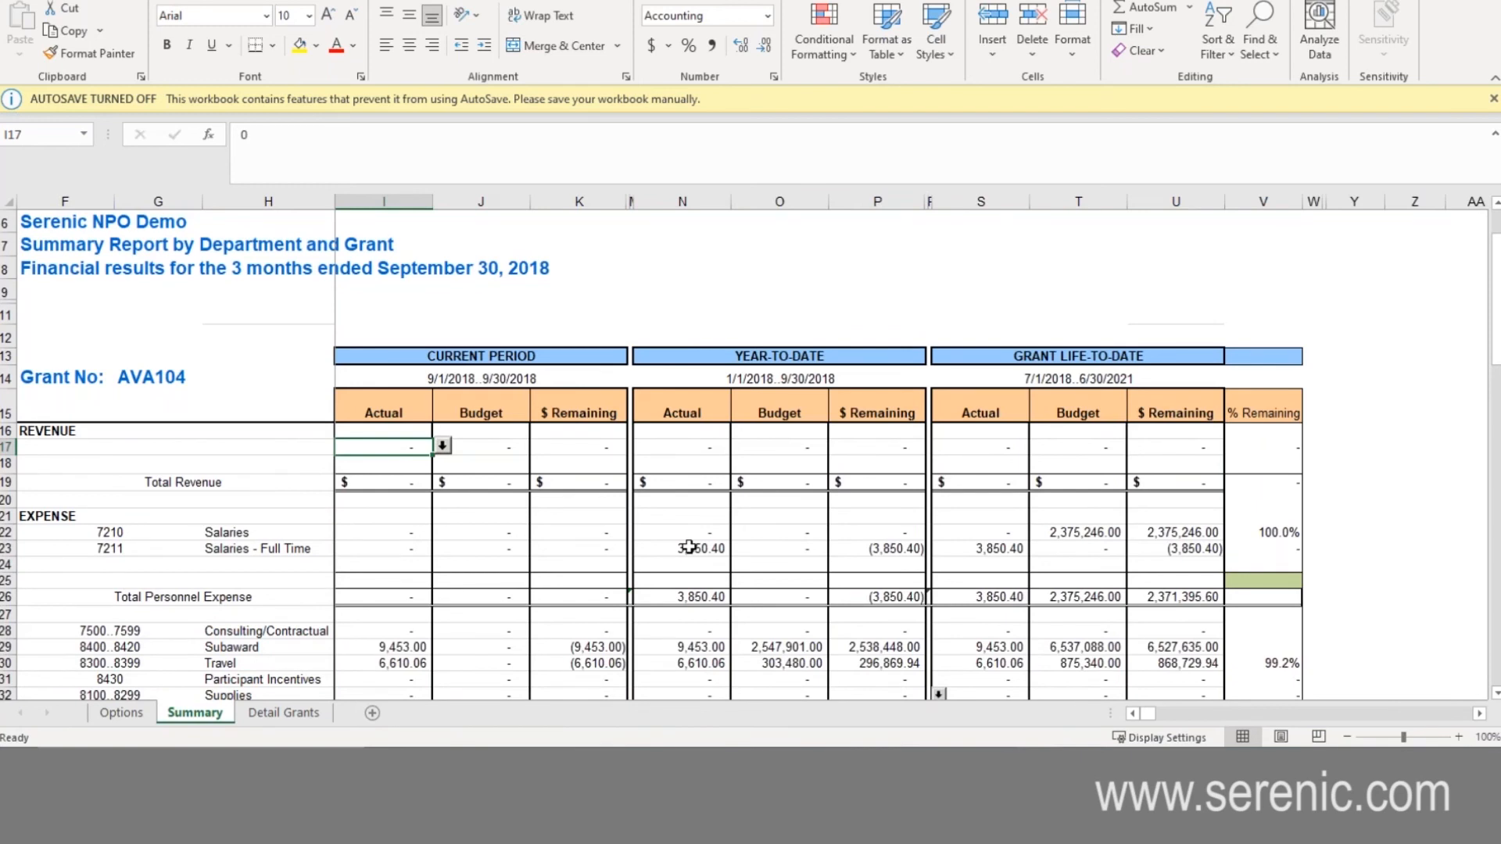
click(879, 549)
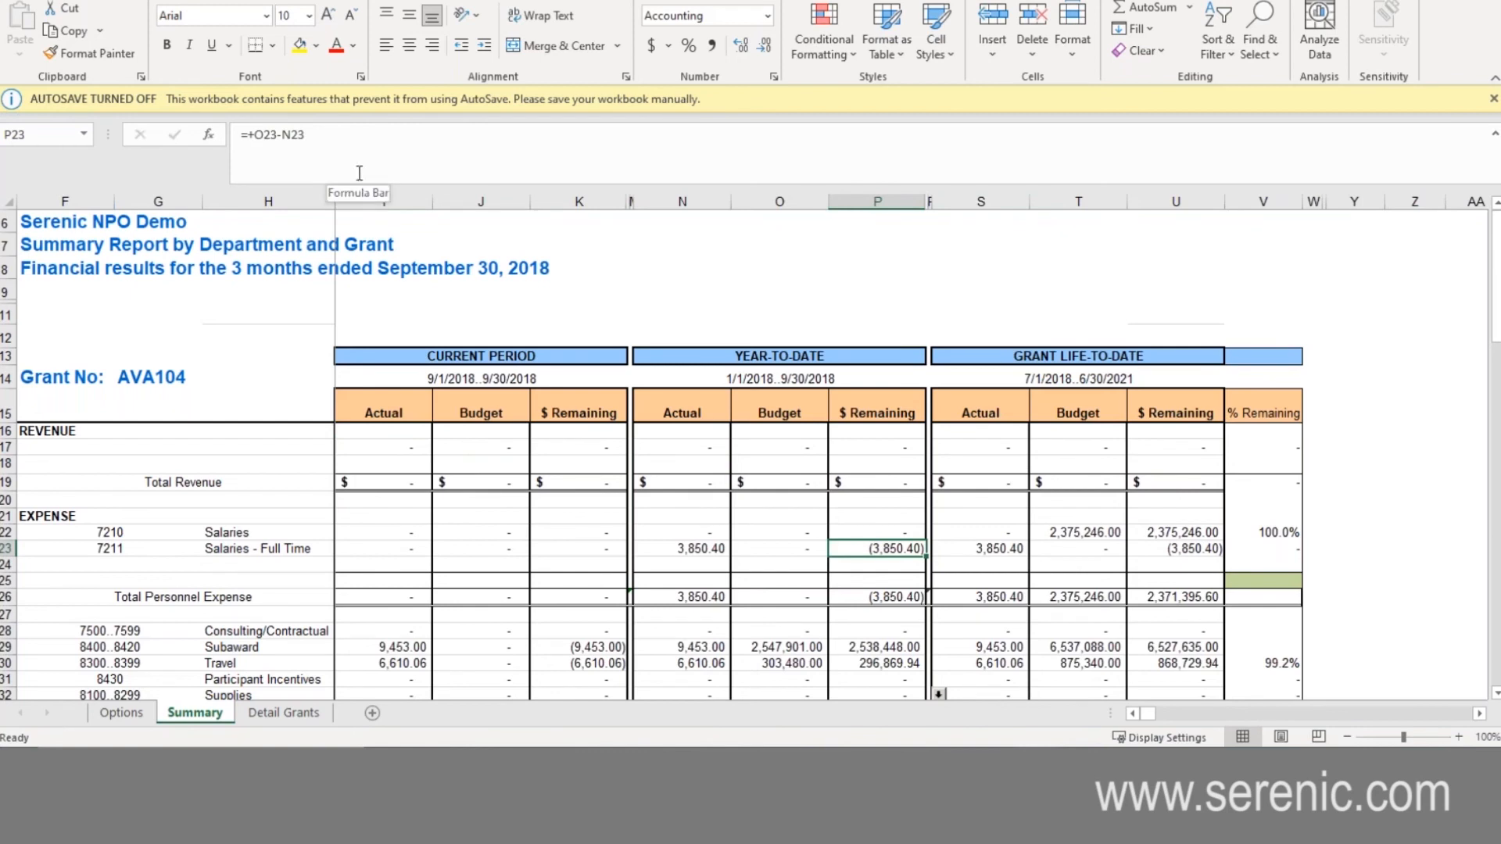
click(681, 549)
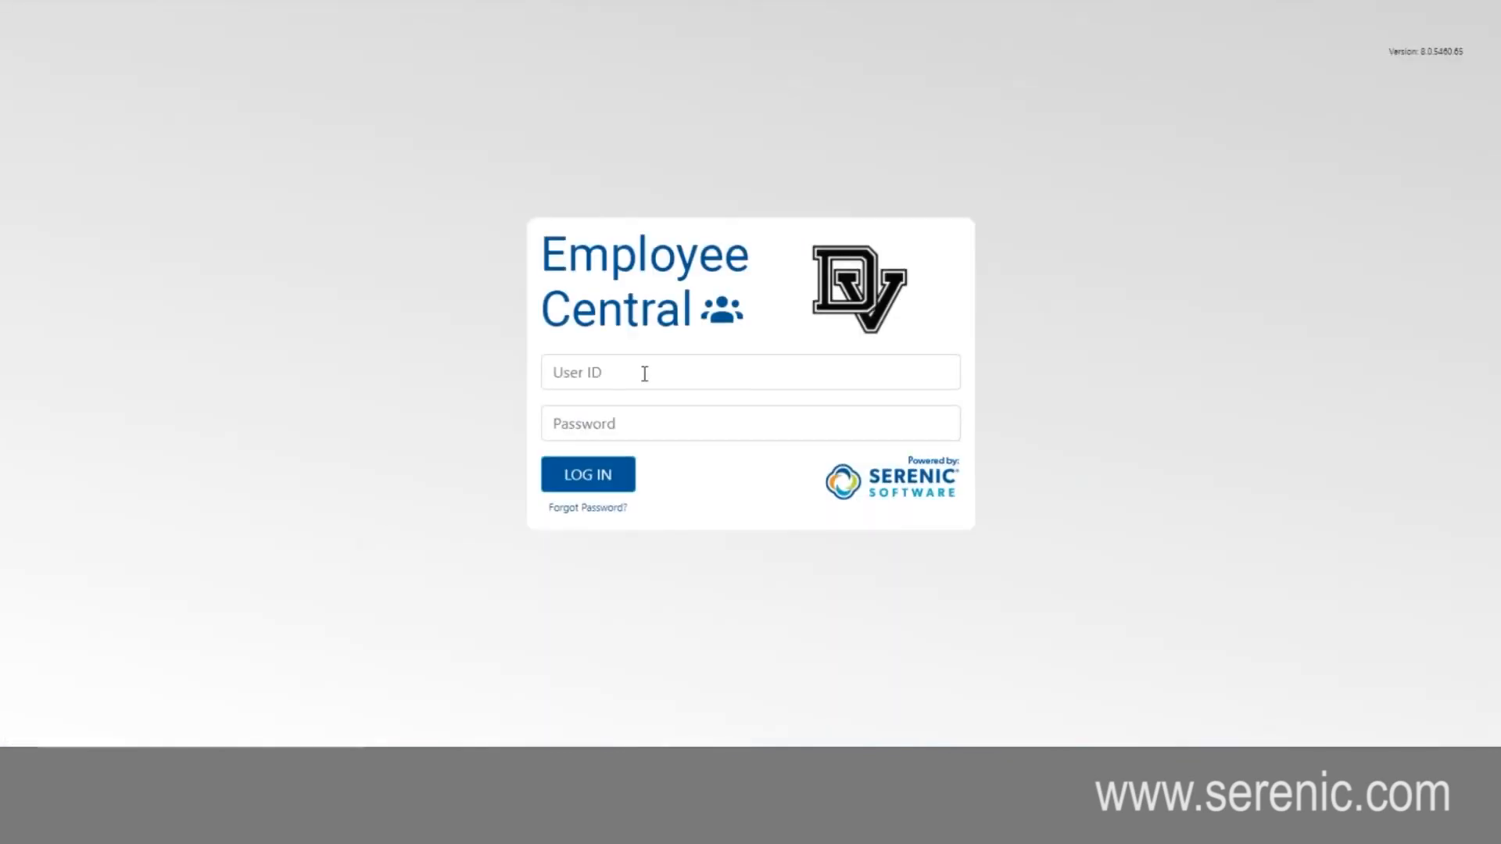
- Switch to the Employee Central portal and log in with the saved user e-mail and the account password
click(644, 374)
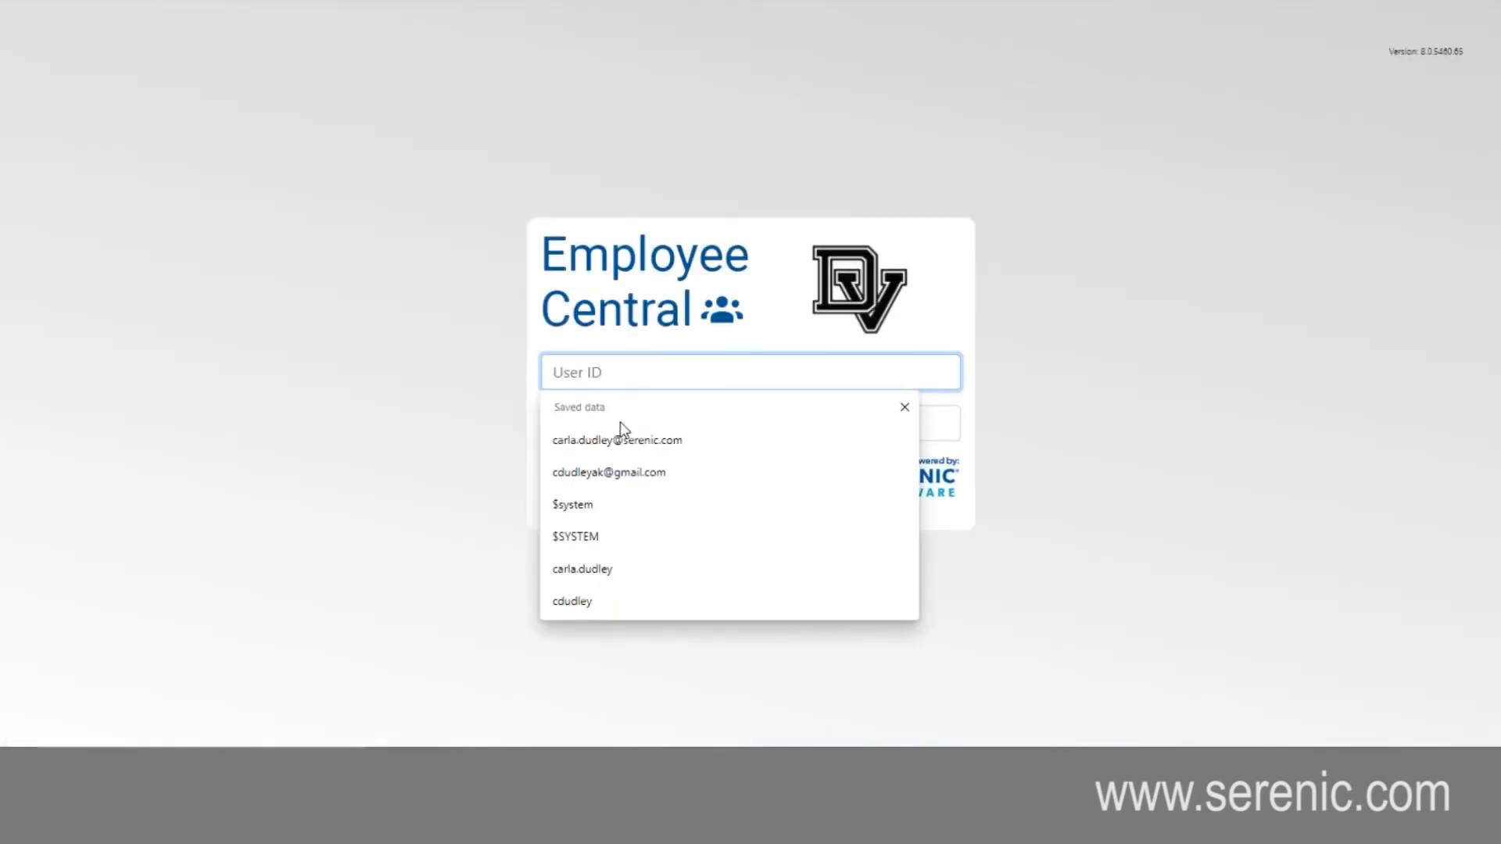
click(621, 442)
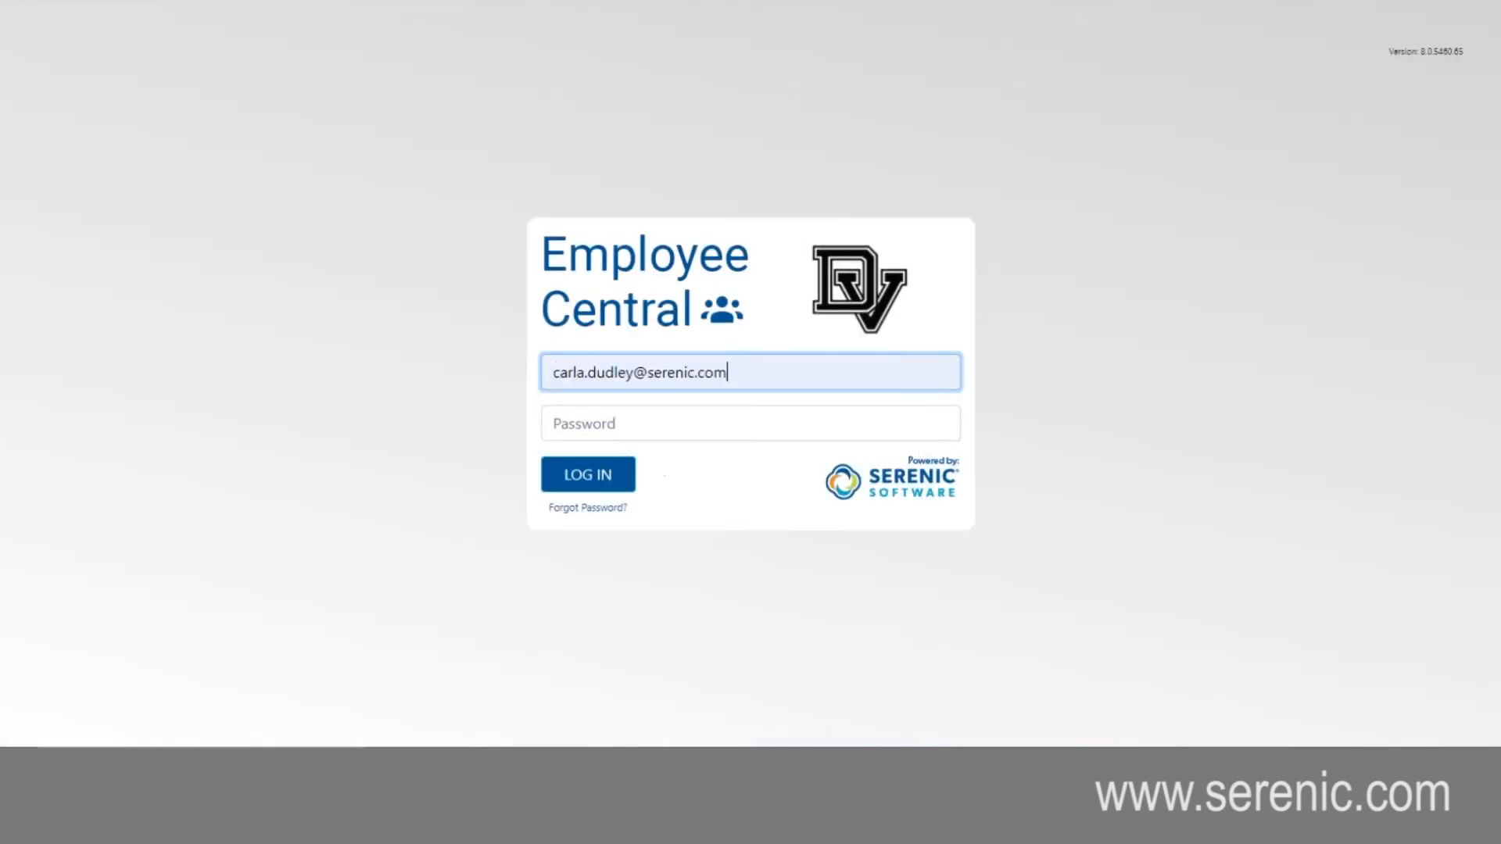
click(621, 426)
text(************)
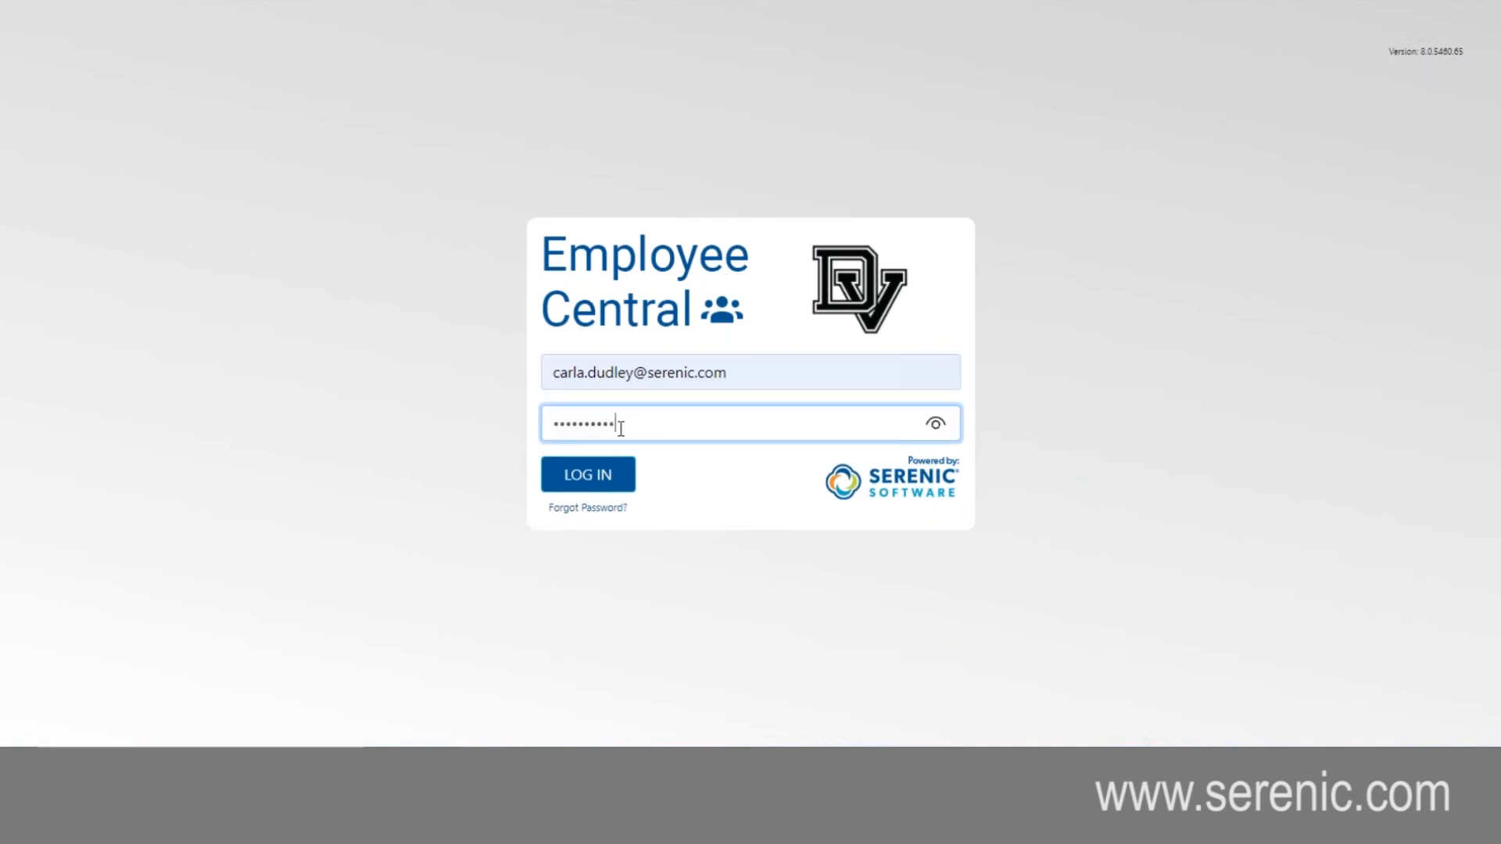
key(Return)
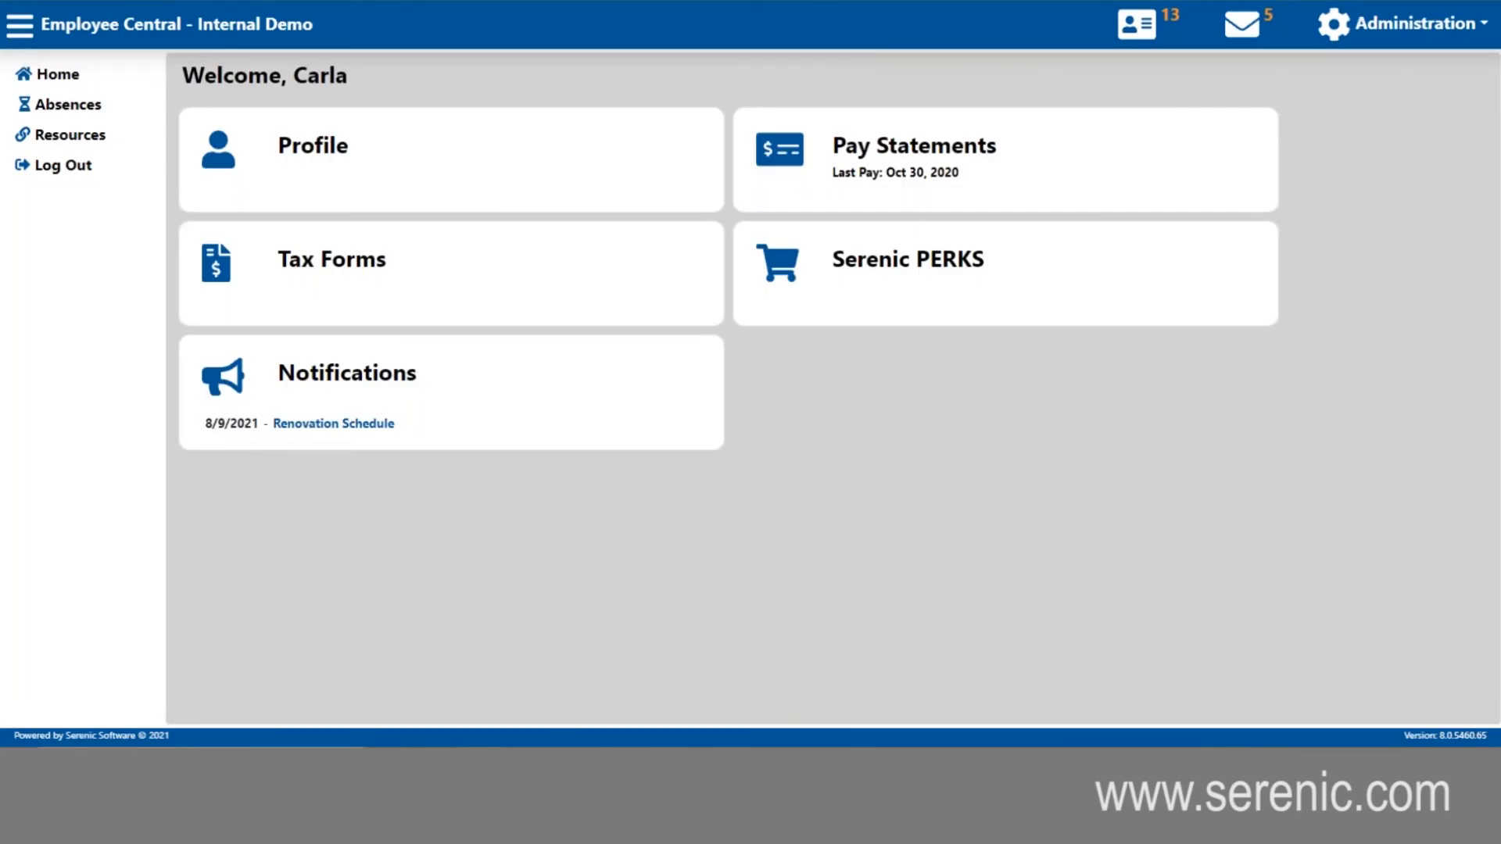
- Review the detailed pay statement for Oct 30, 2020, and return to the Employee Central home page
click(878, 165)
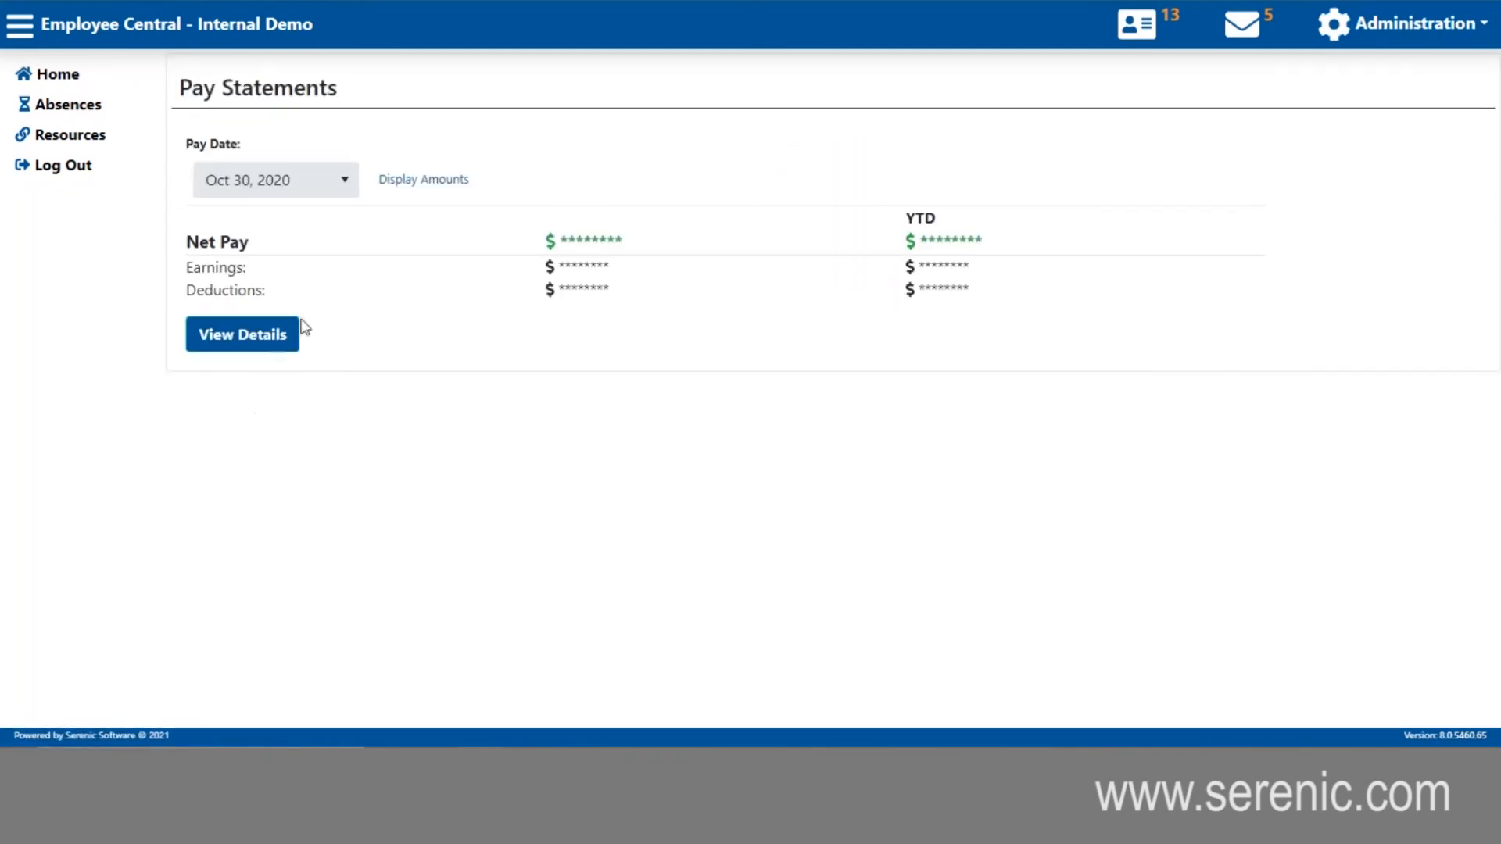
click(251, 344)
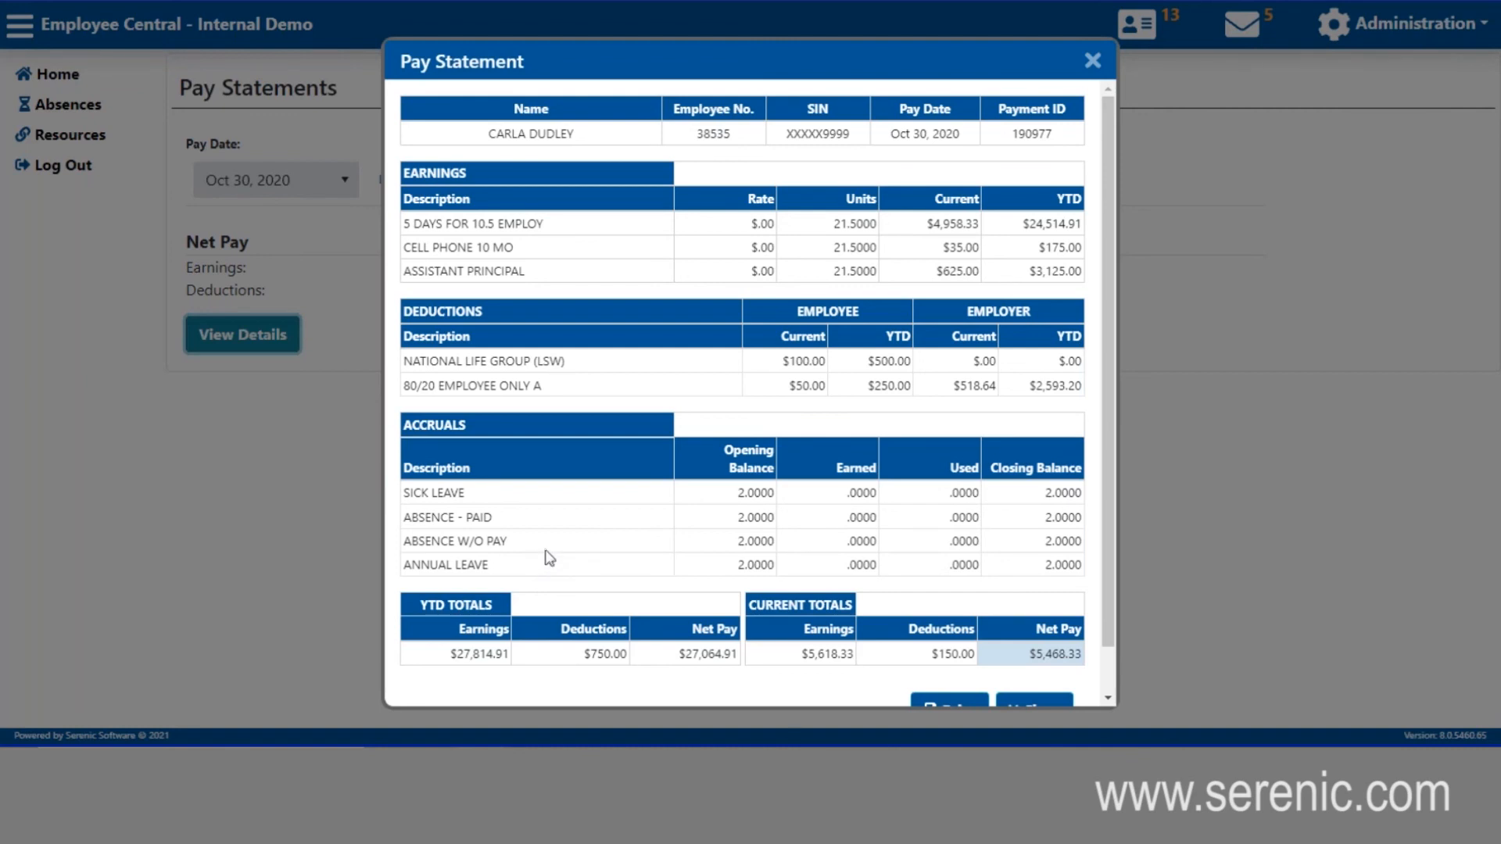
click(1095, 62)
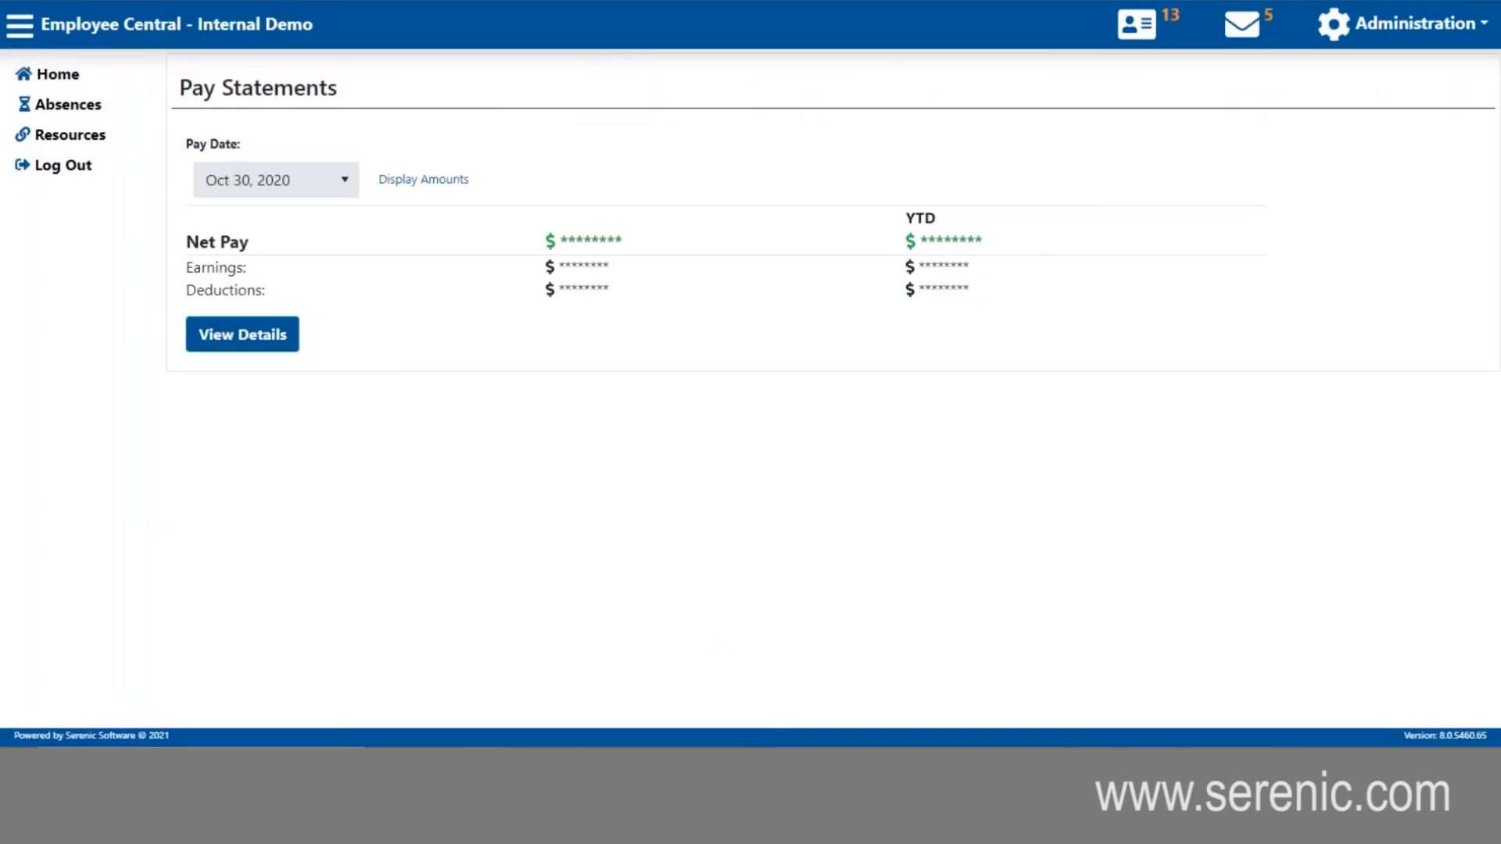
click(66, 76)
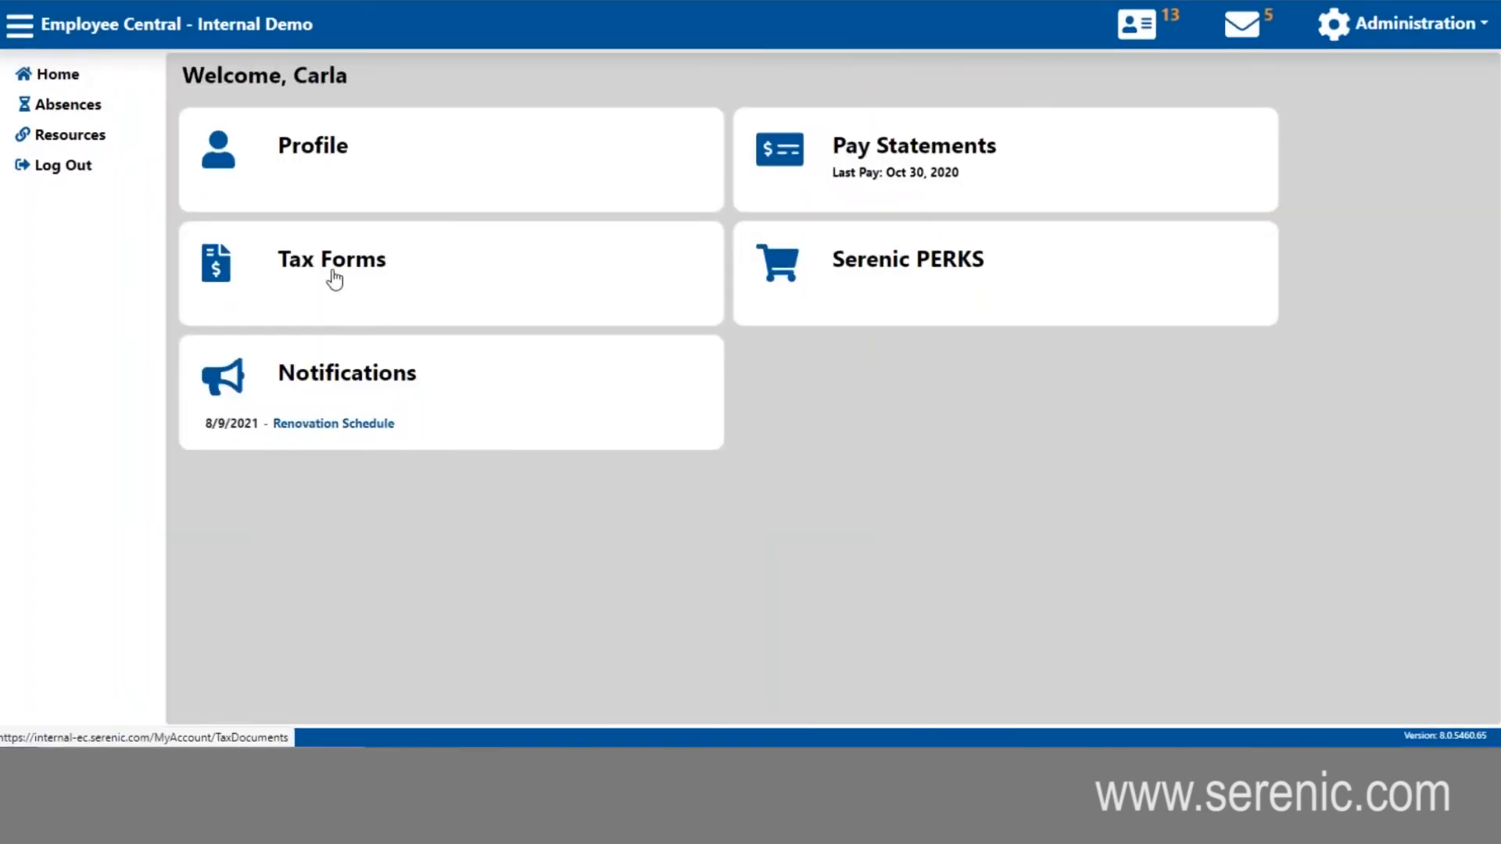
- Look through the employee's tax form, and show the documents listed under General in Resources
click(334, 283)
click(219, 191)
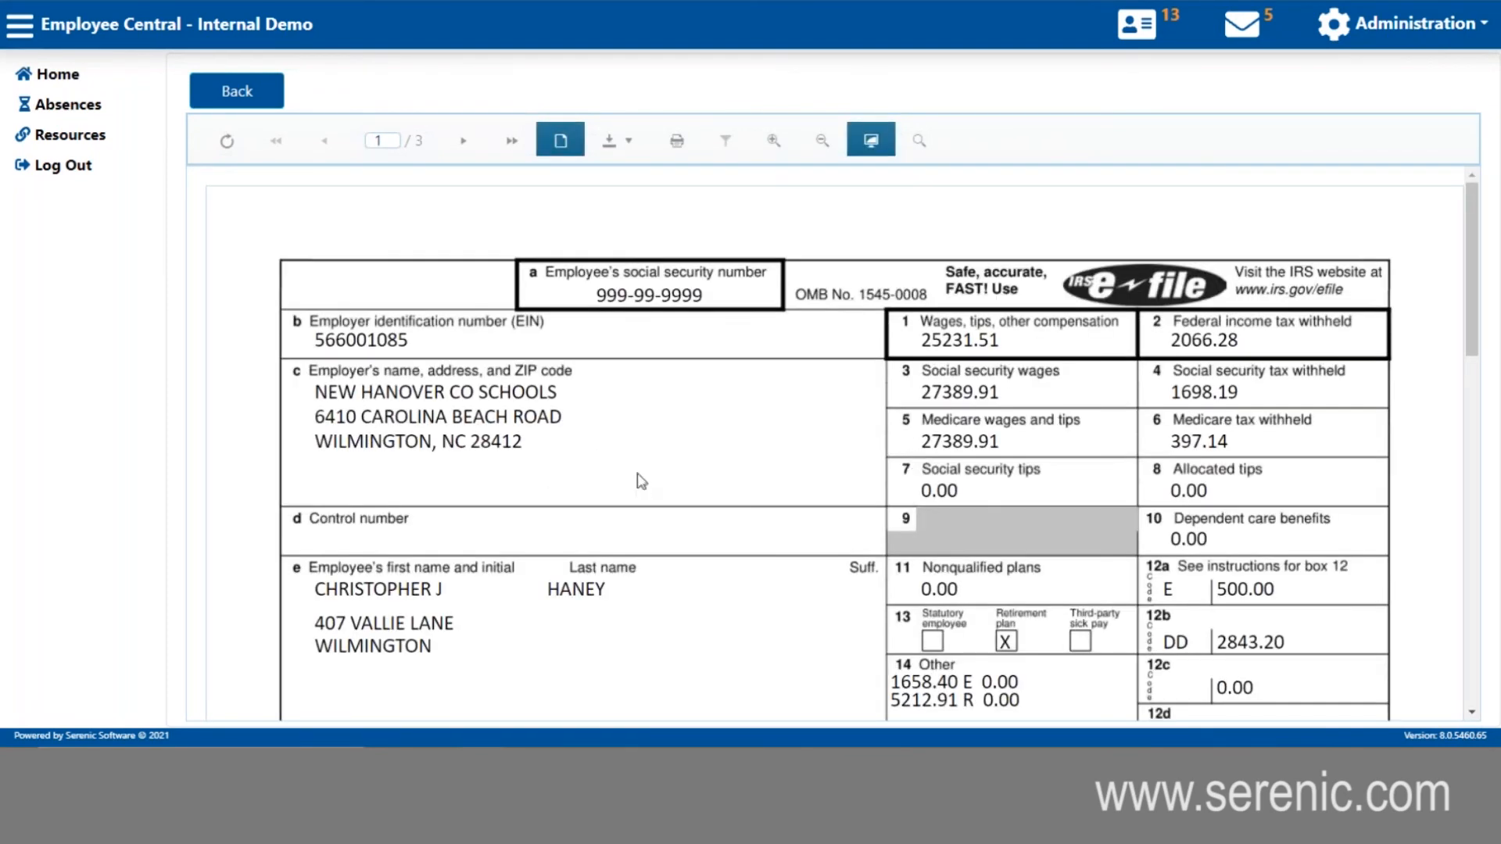
scroll(665, 437, down, 1)
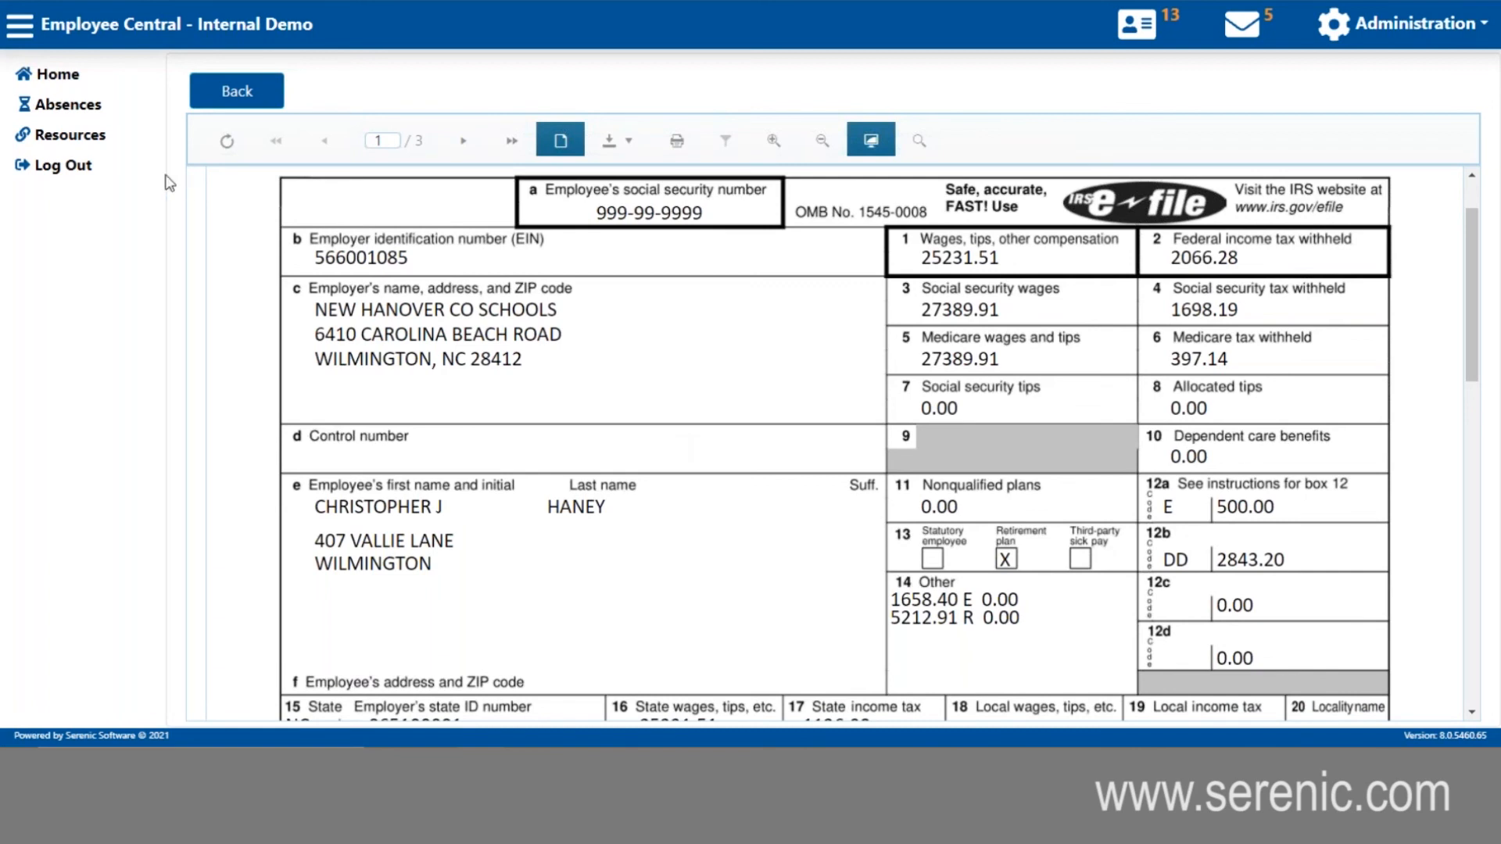
click(88, 139)
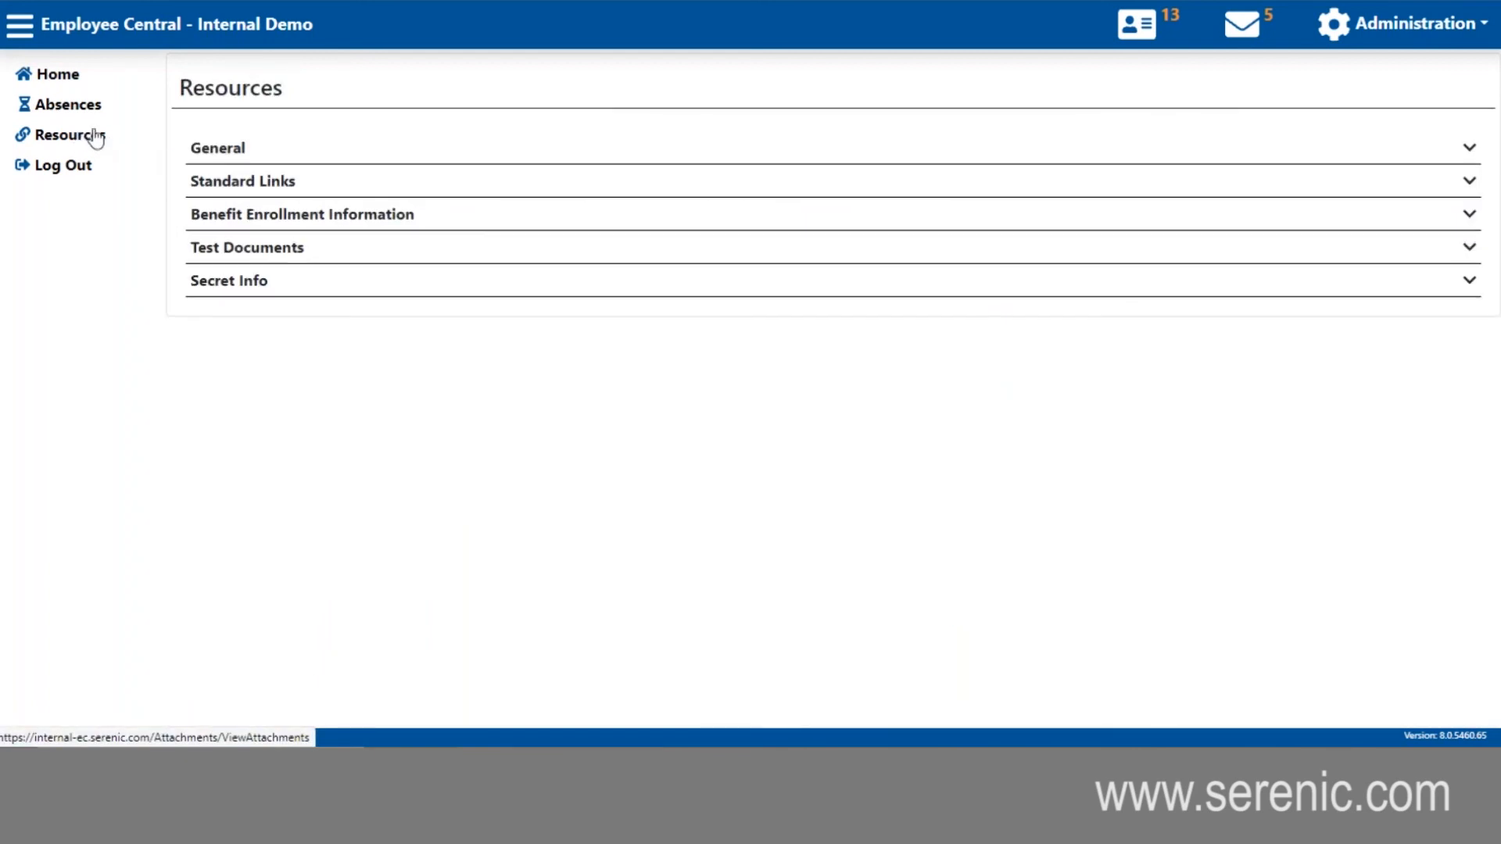
click(223, 156)
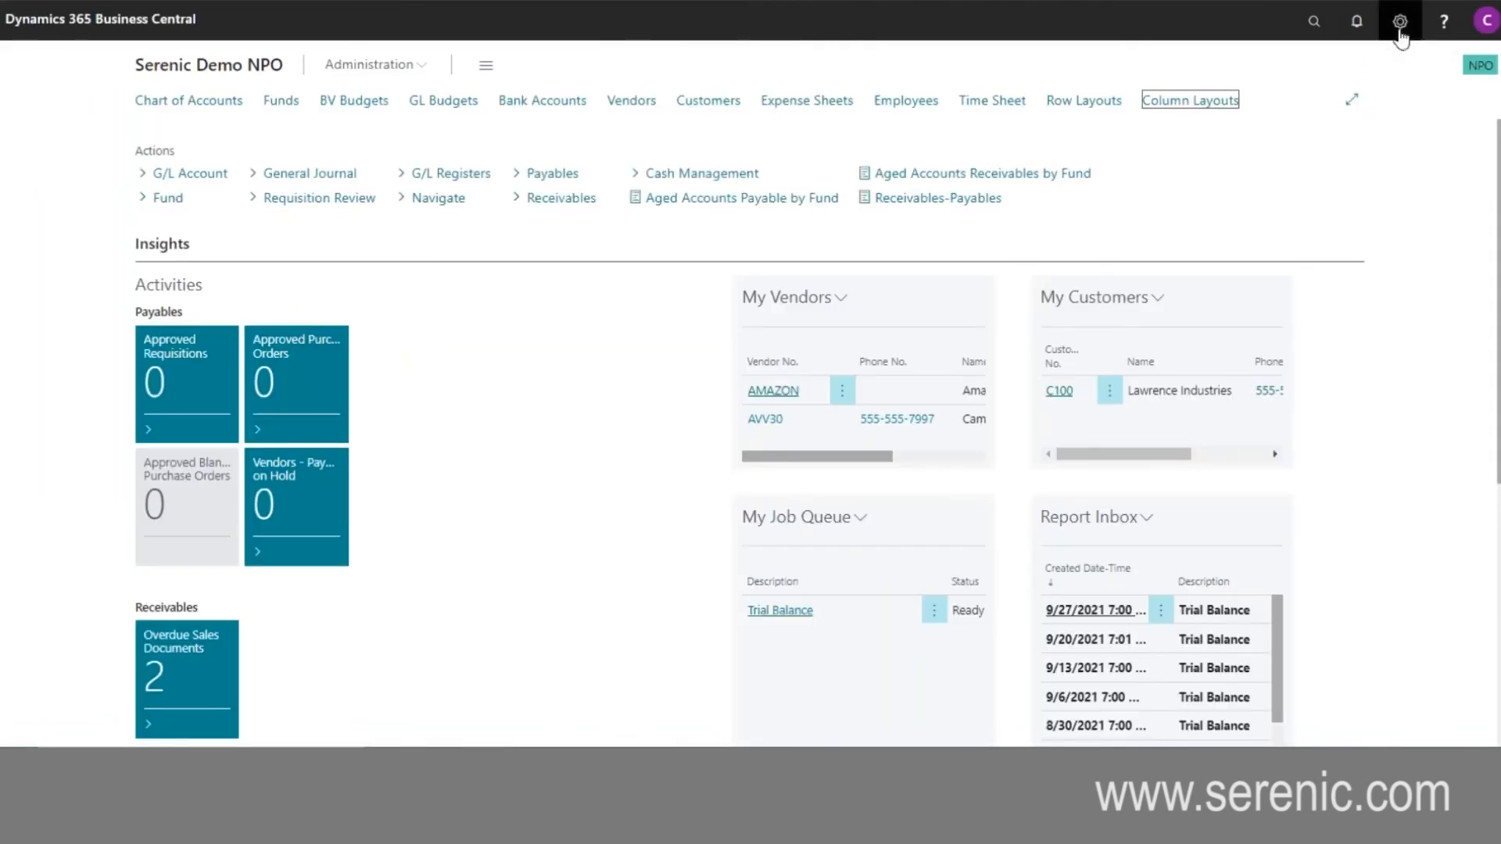
- Switch to Business Central, change the role in My Settings to PAYROLL ADMINISTRATOR, and dismiss the license expiry notice
click(1400, 21)
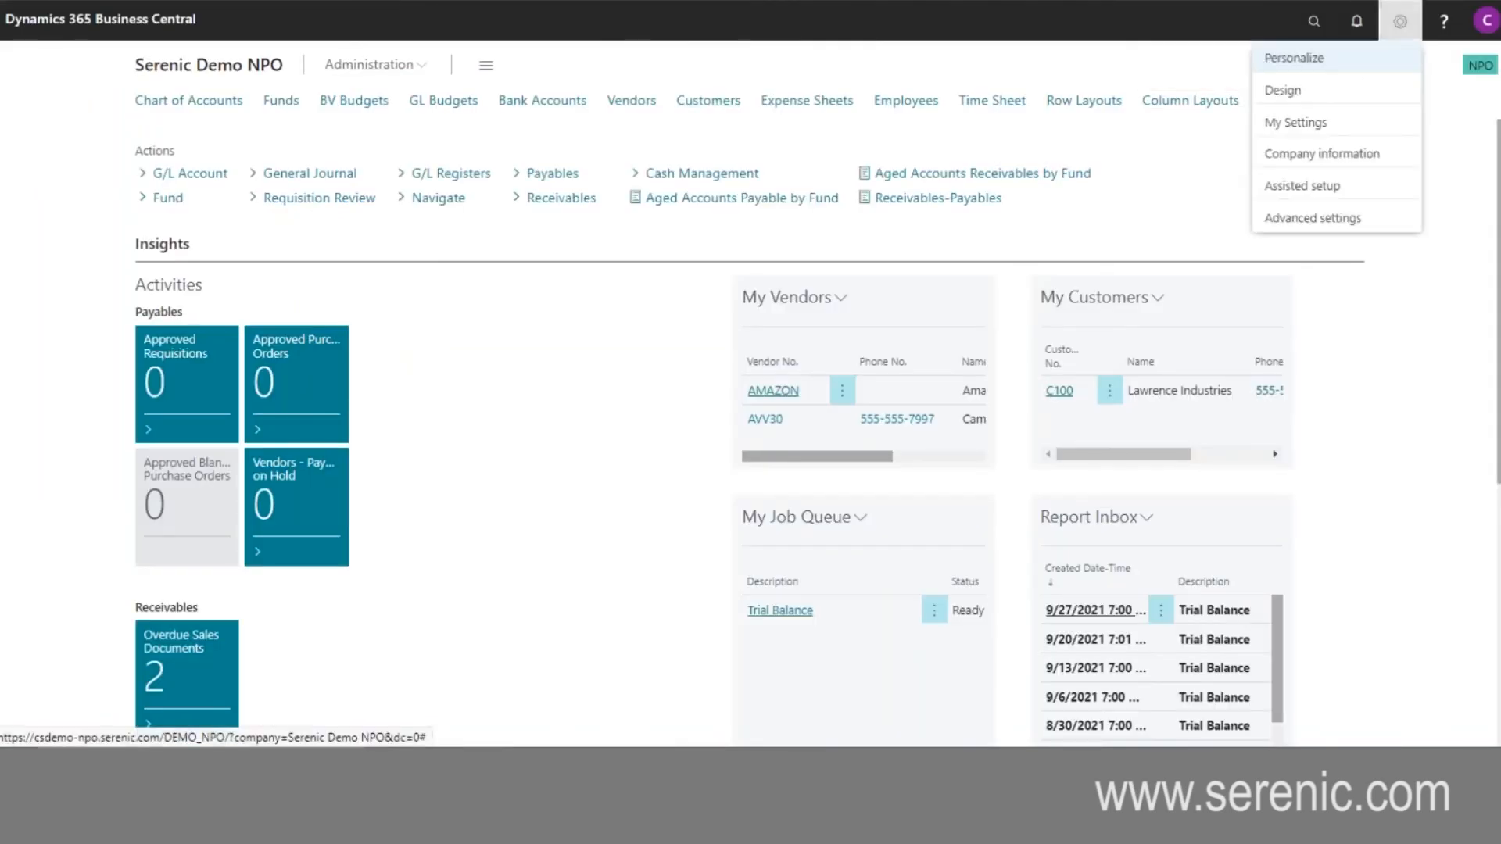
click(1323, 123)
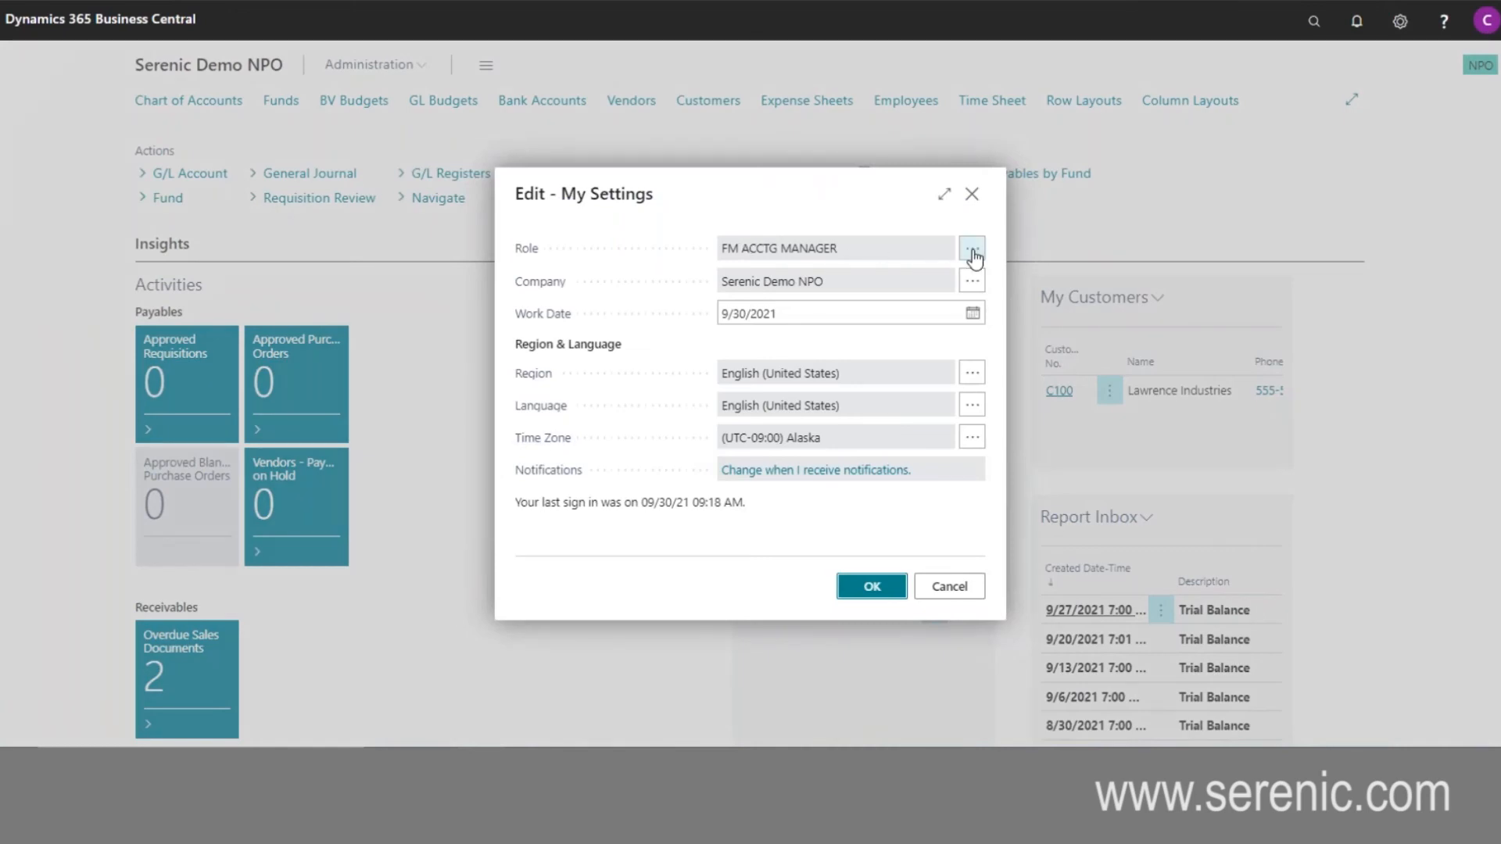
click(972, 252)
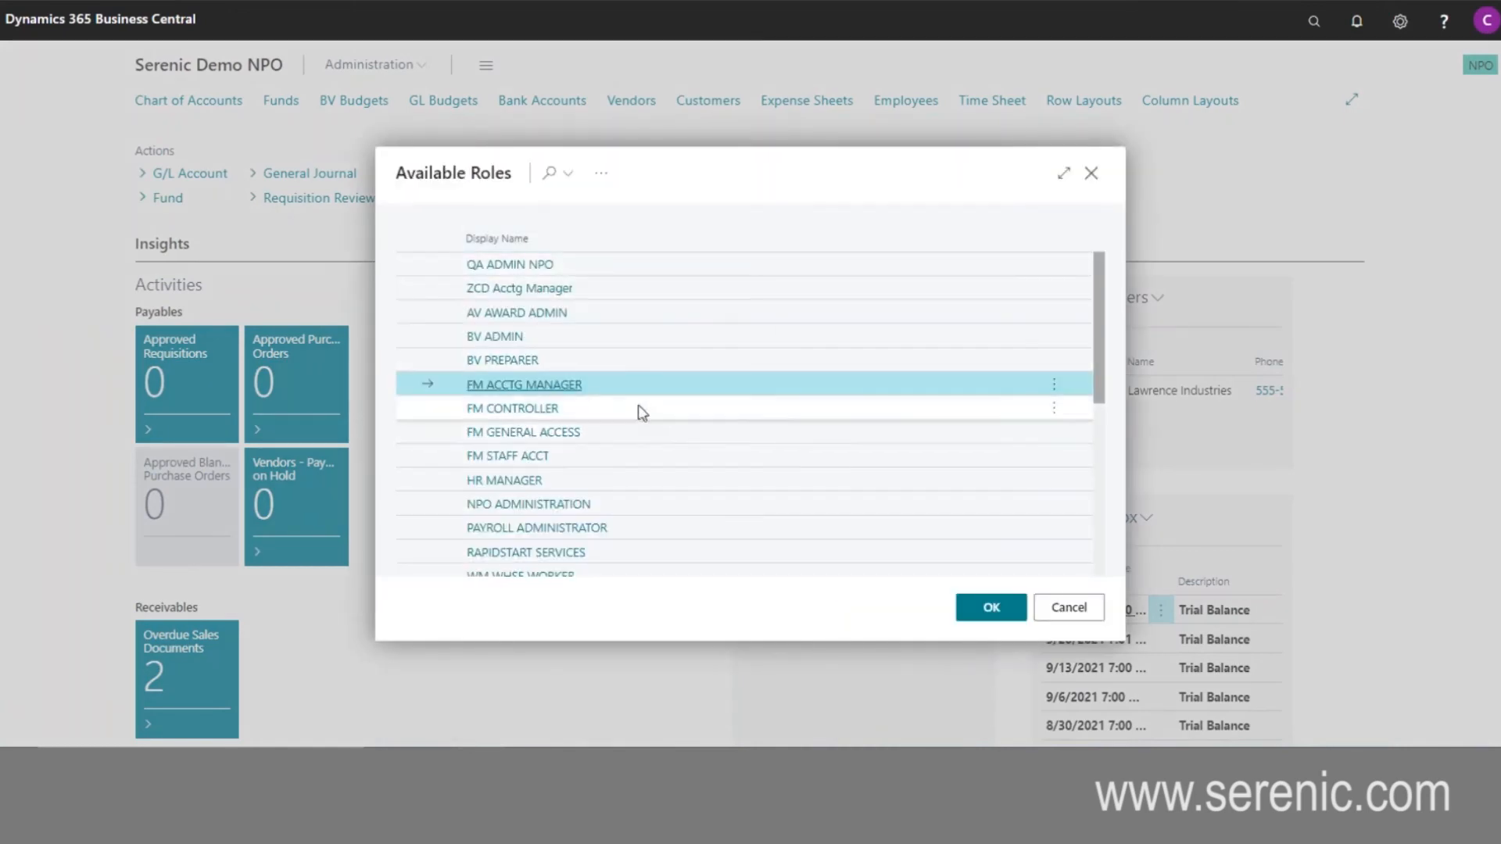
scroll(650, 414, down, 3)
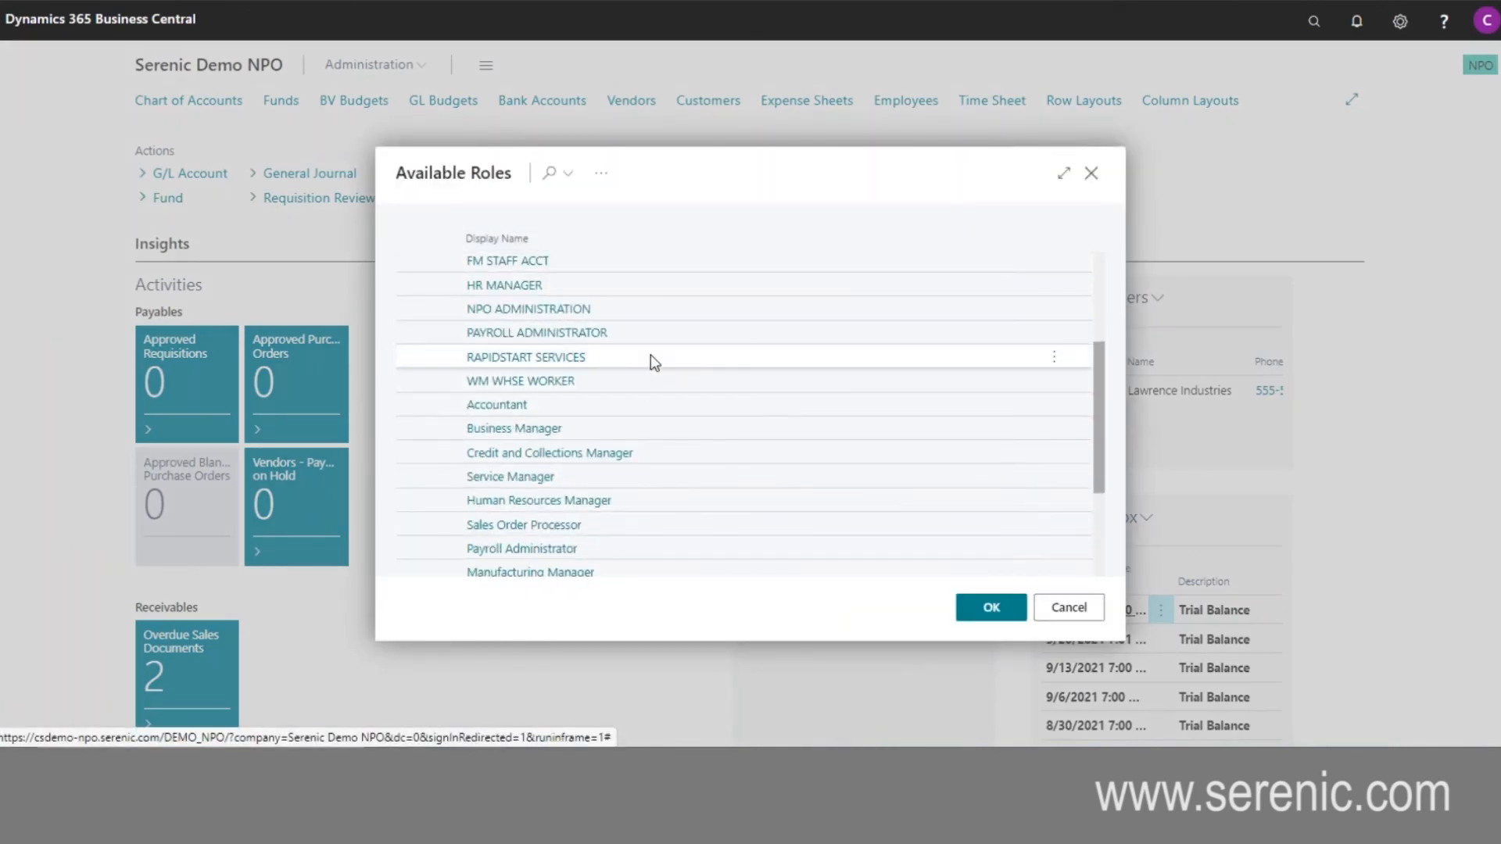
click(598, 335)
click(991, 608)
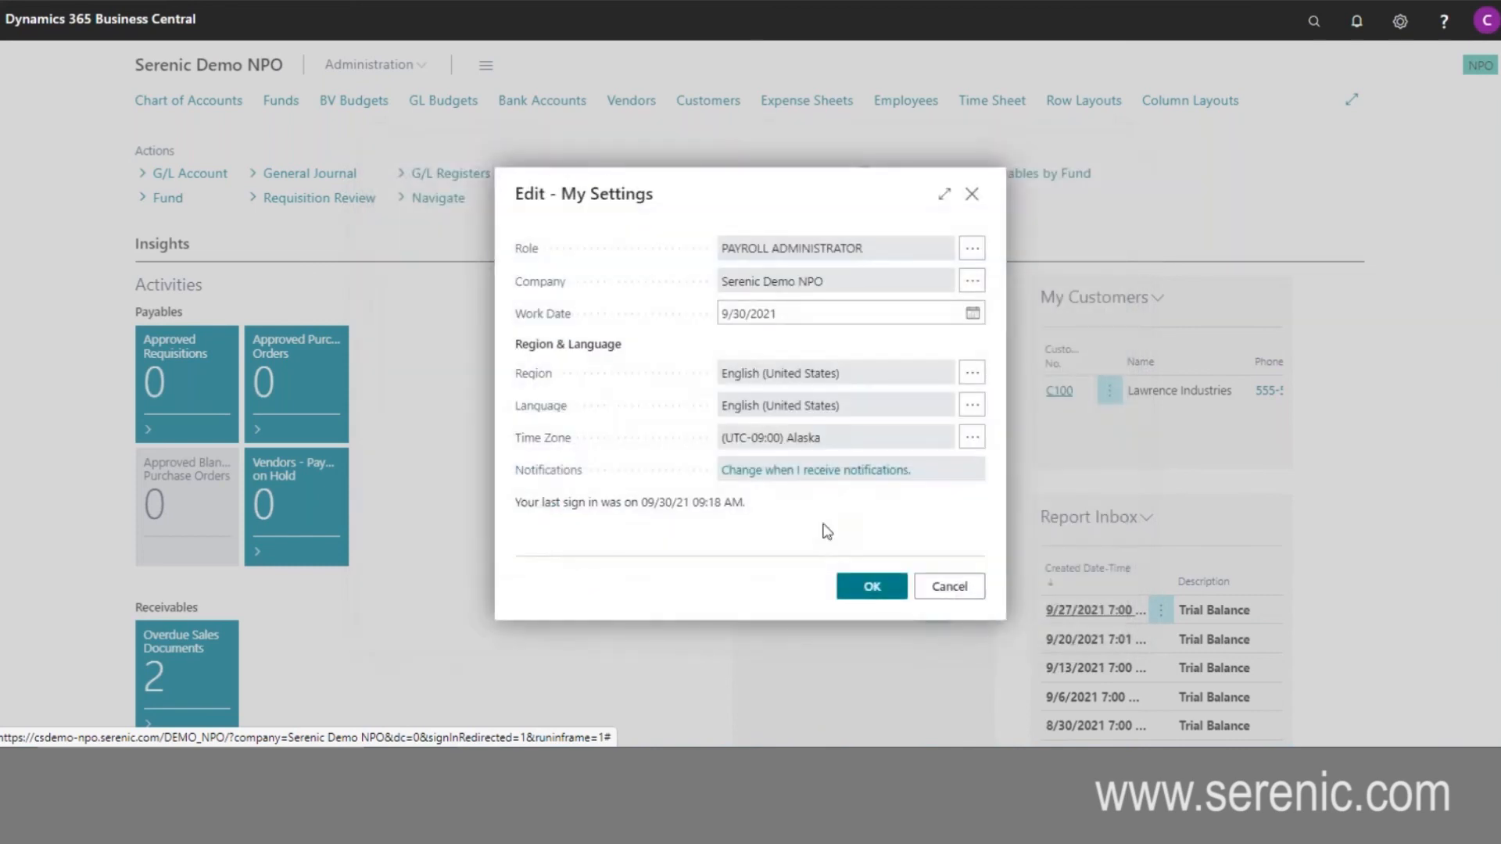
click(868, 586)
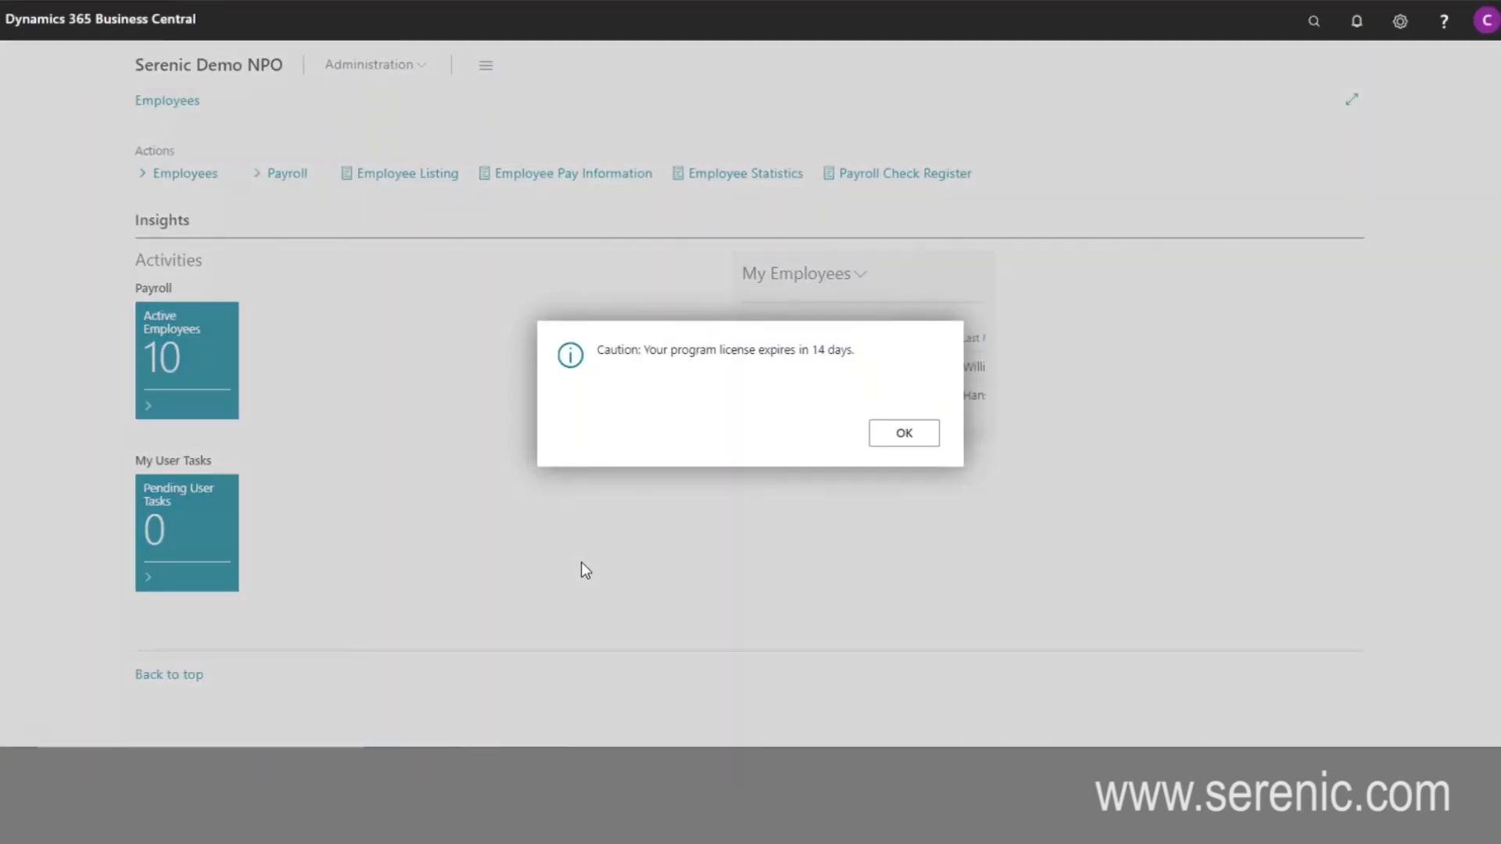
click(903, 434)
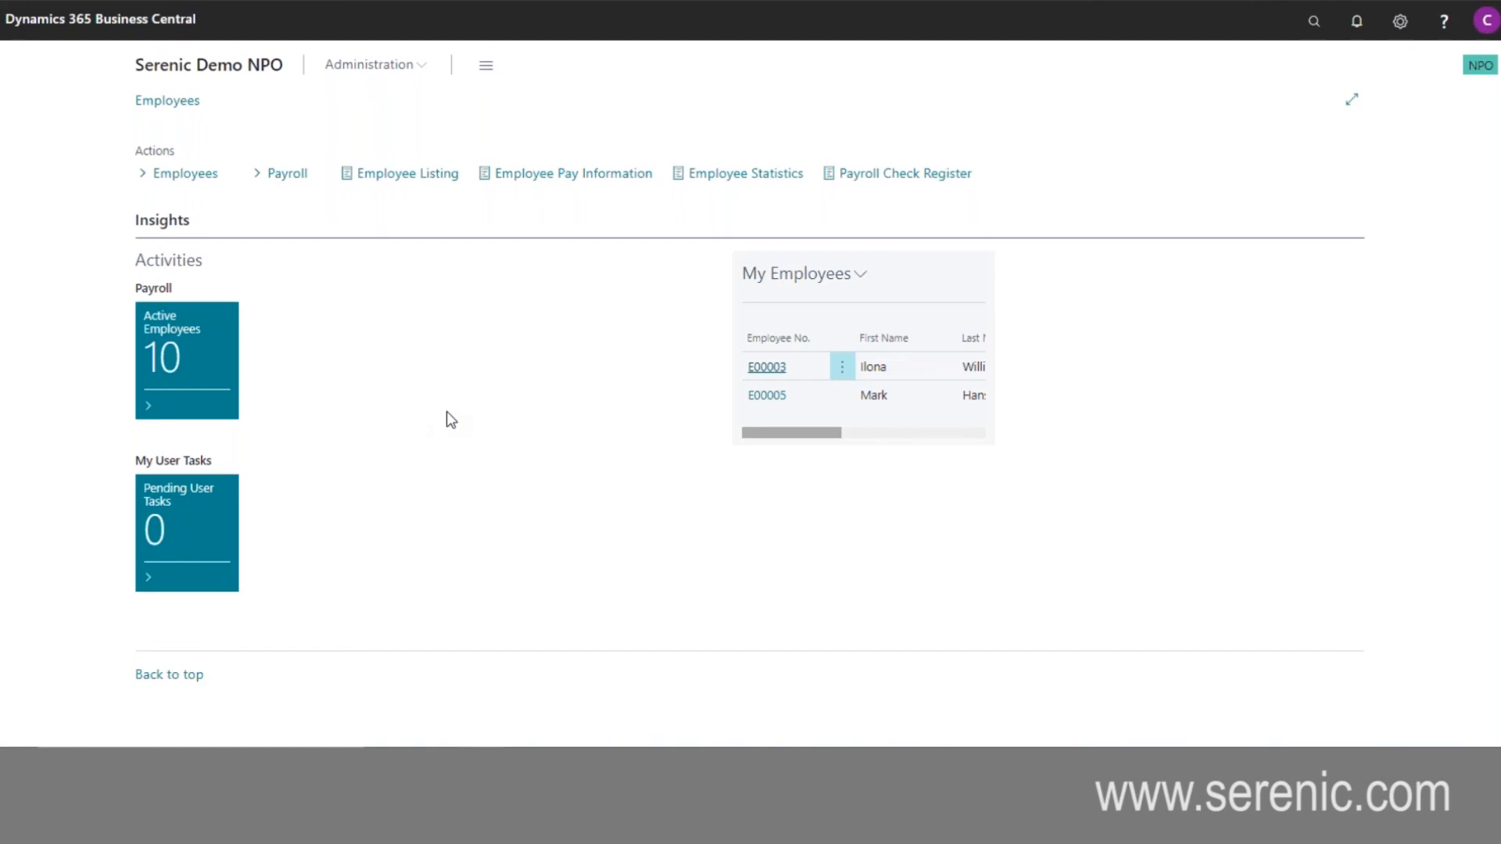
- Review the available Payroll actions and the first employee's card from the Employees list, and return to the role center
click(316, 179)
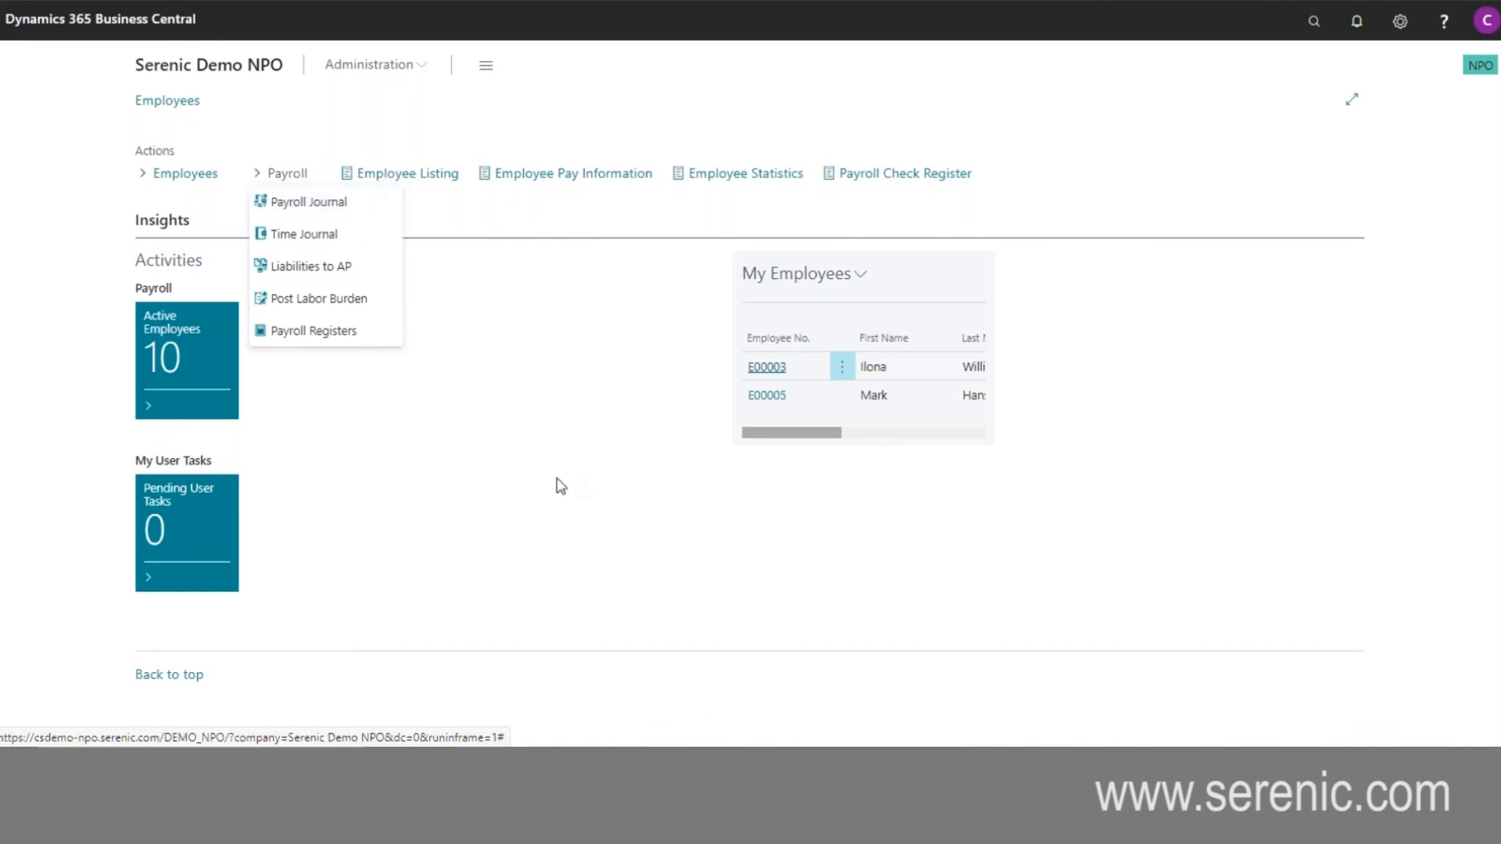
click(519, 416)
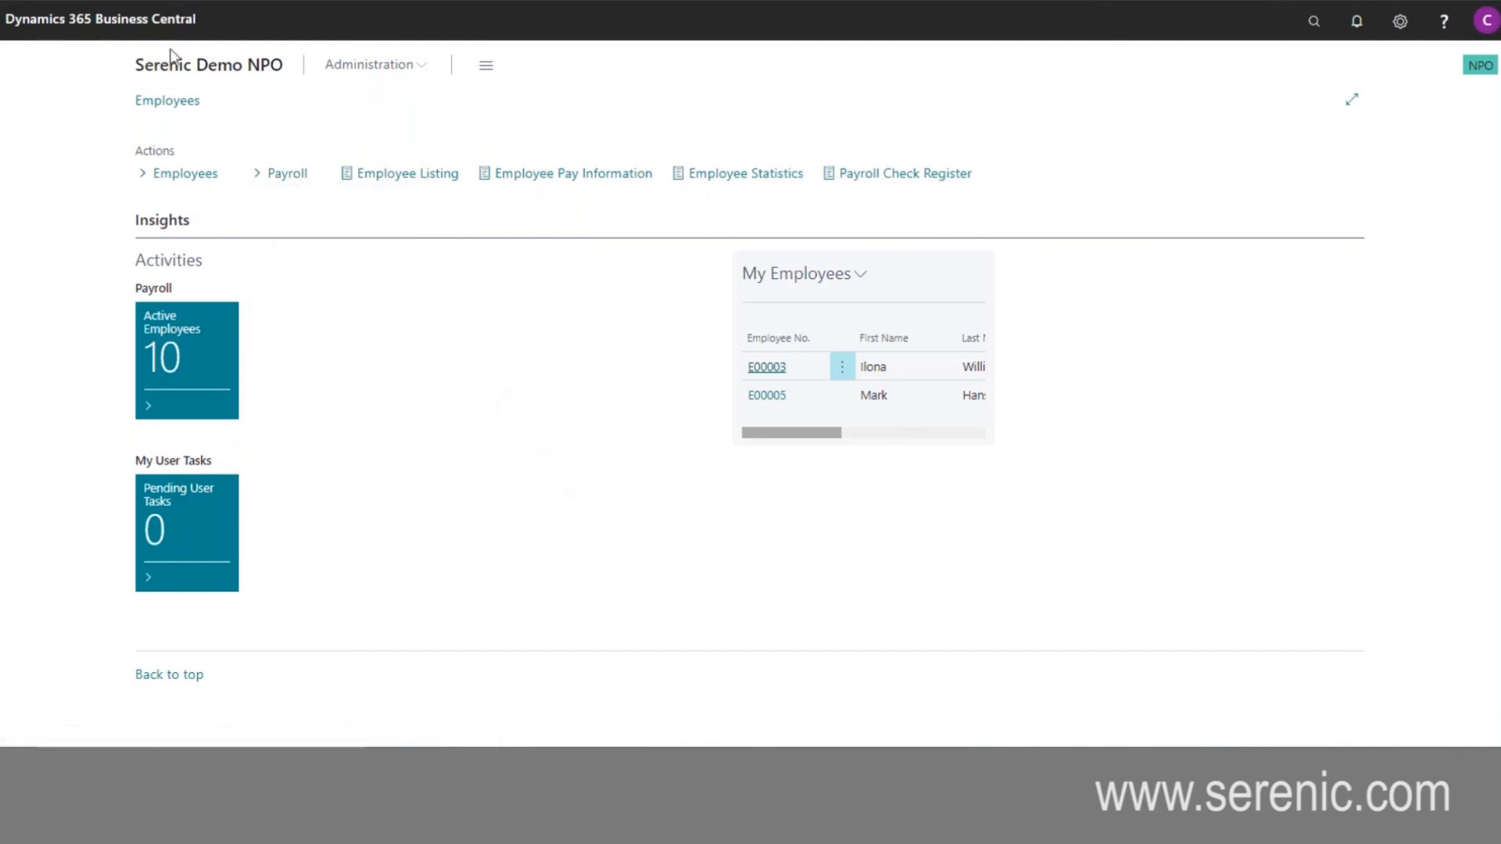
click(165, 103)
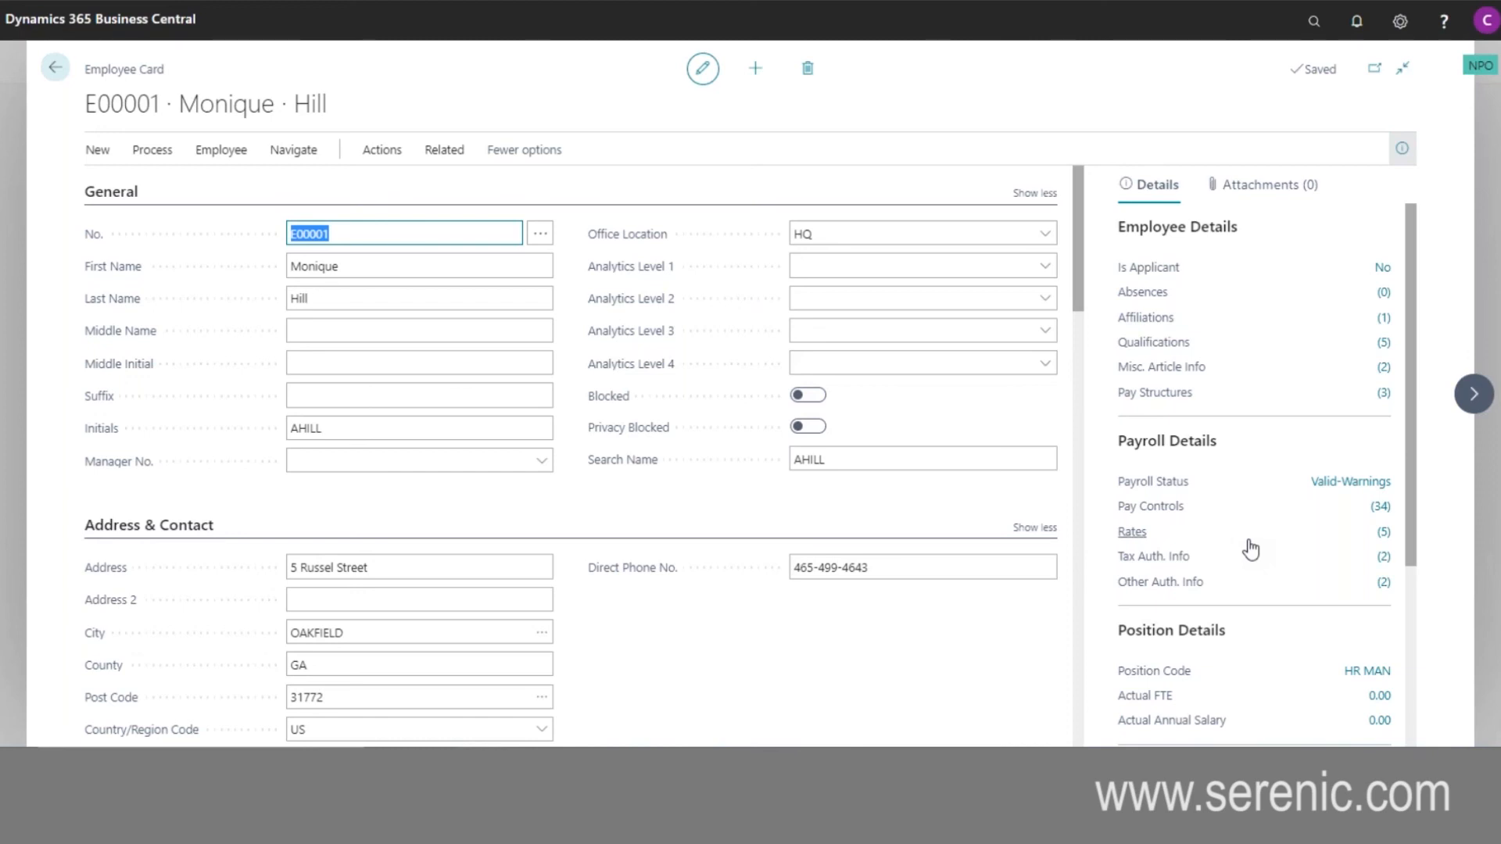
click(55, 67)
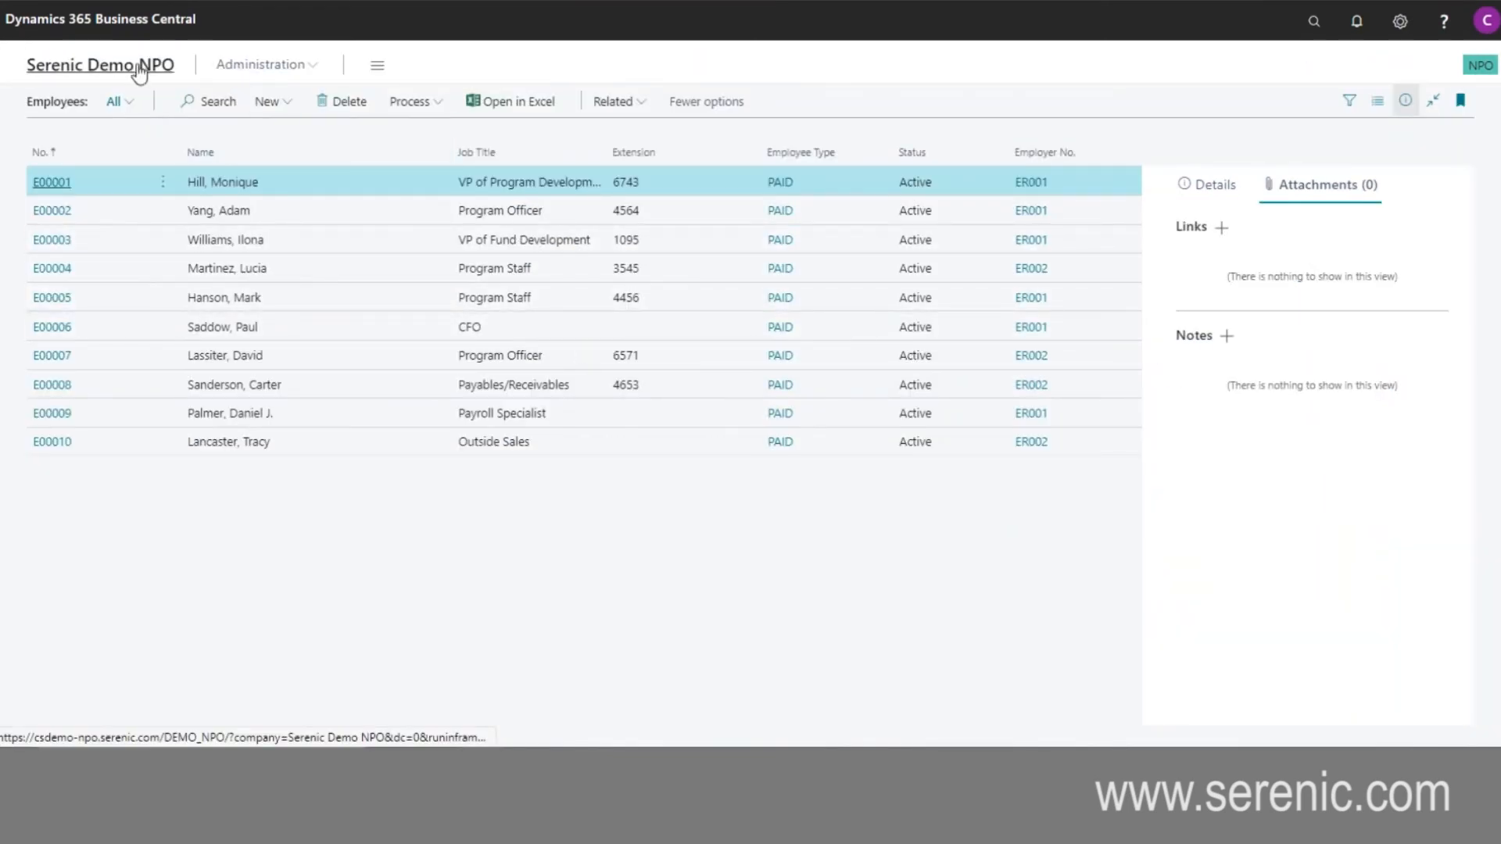
click(138, 71)
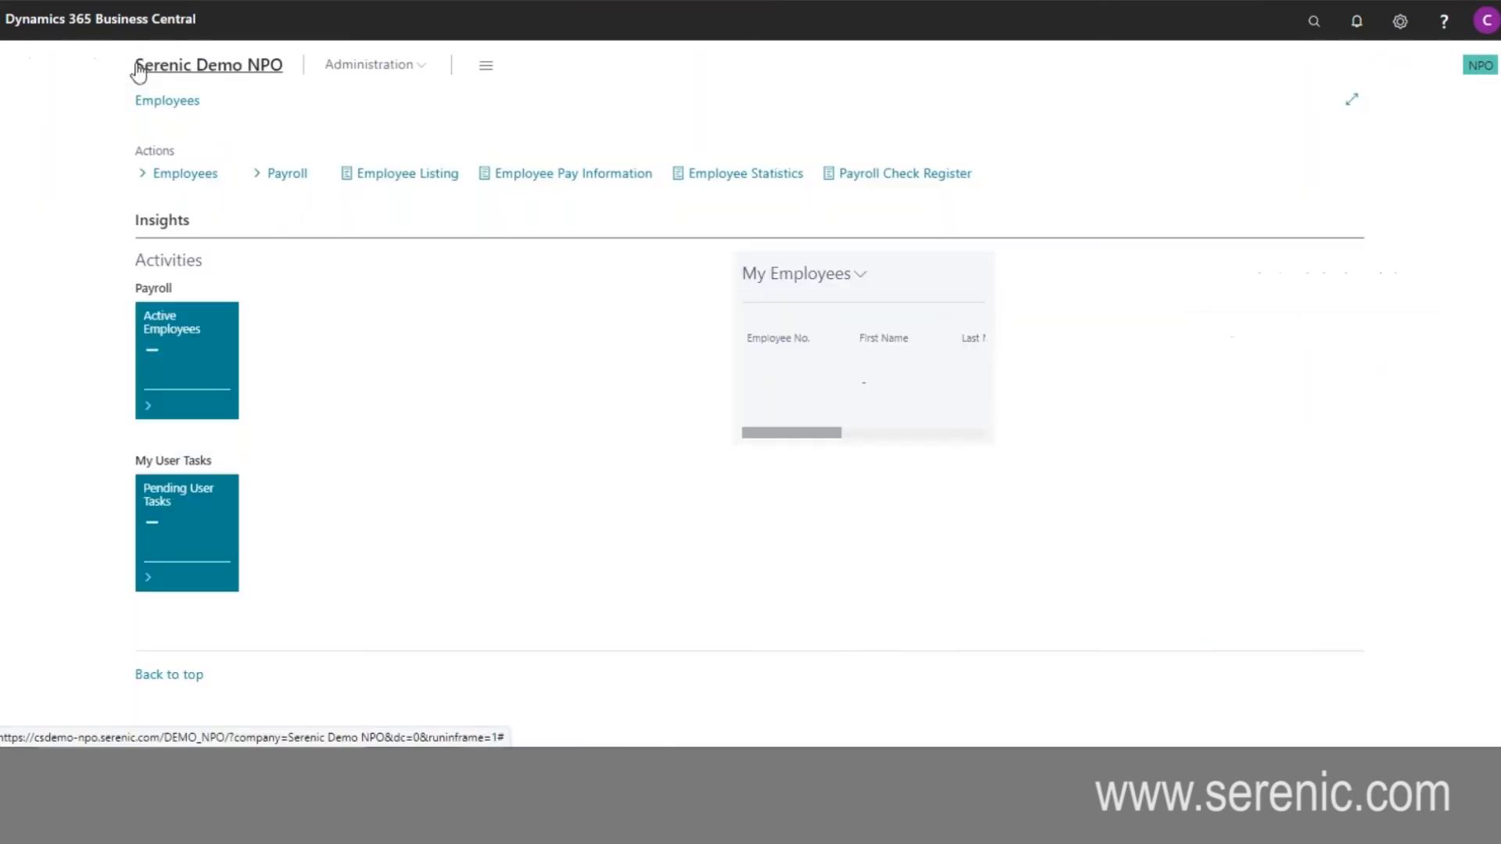
- Open the payroll Time Journal to review the entries in its DEFAULT batch
click(316, 182)
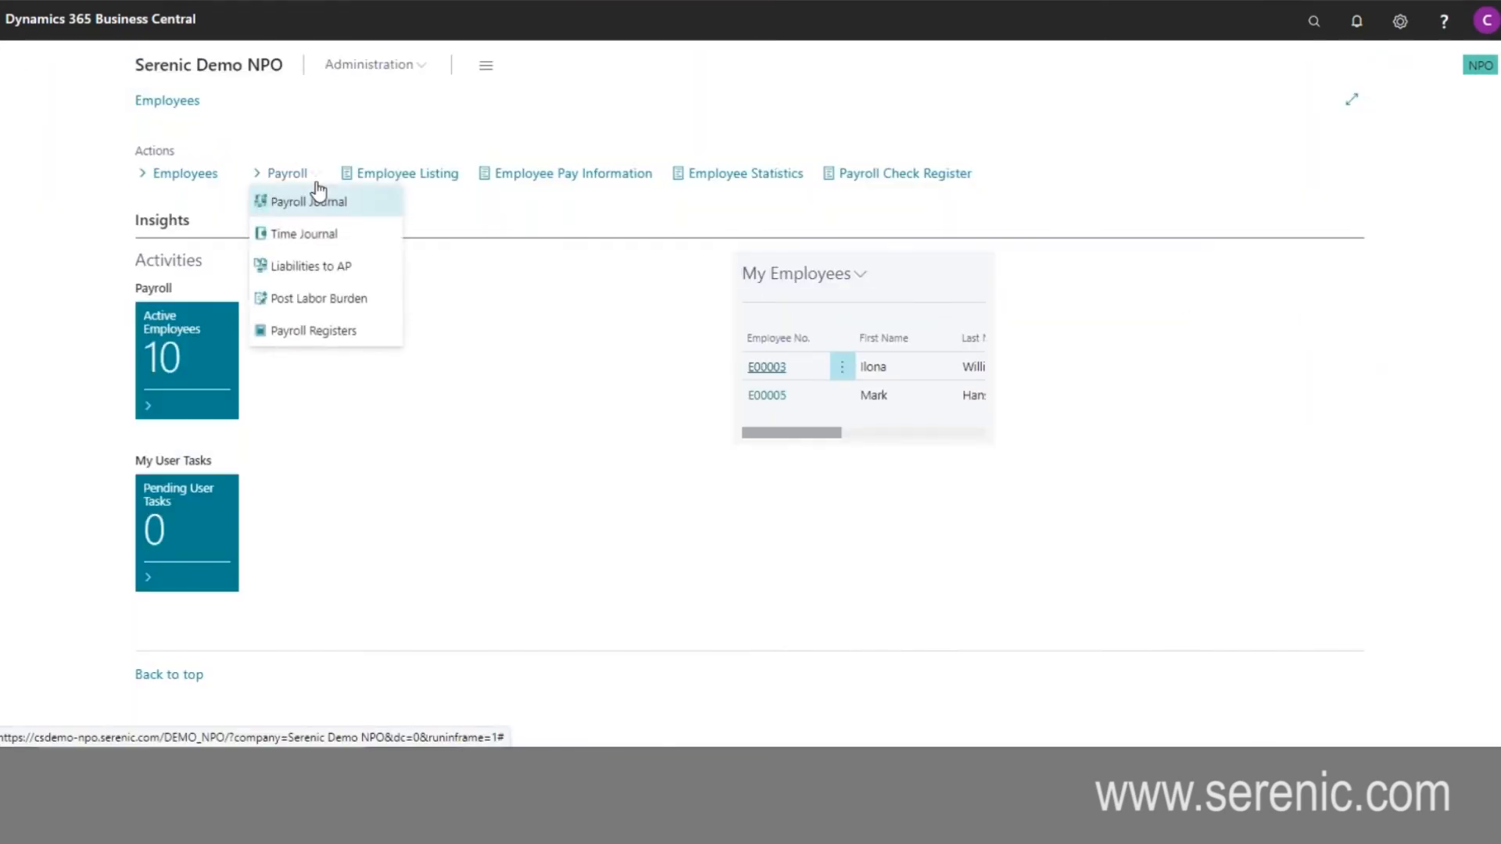
click(344, 235)
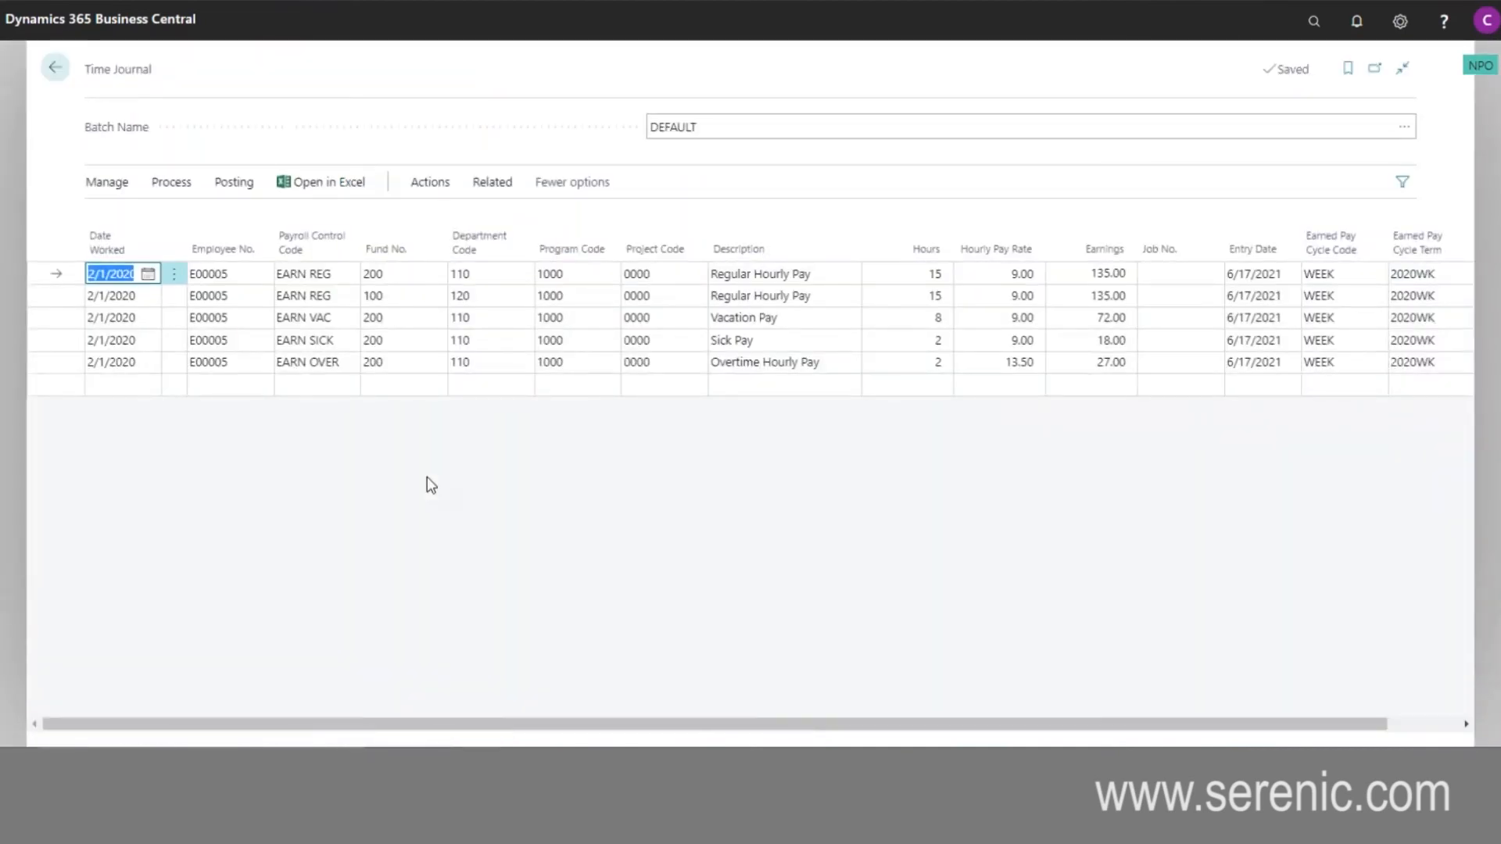